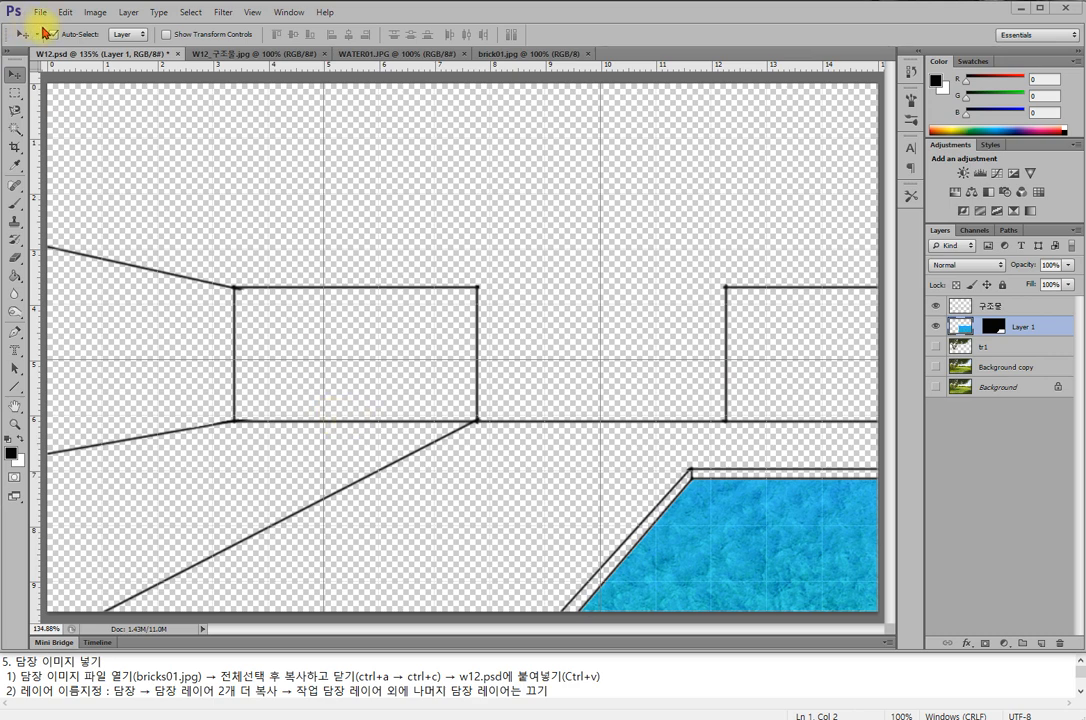
# - Open brick01.jpg, copy the entire image and paste it into W12.psd
pyautogui.click(42, 13)
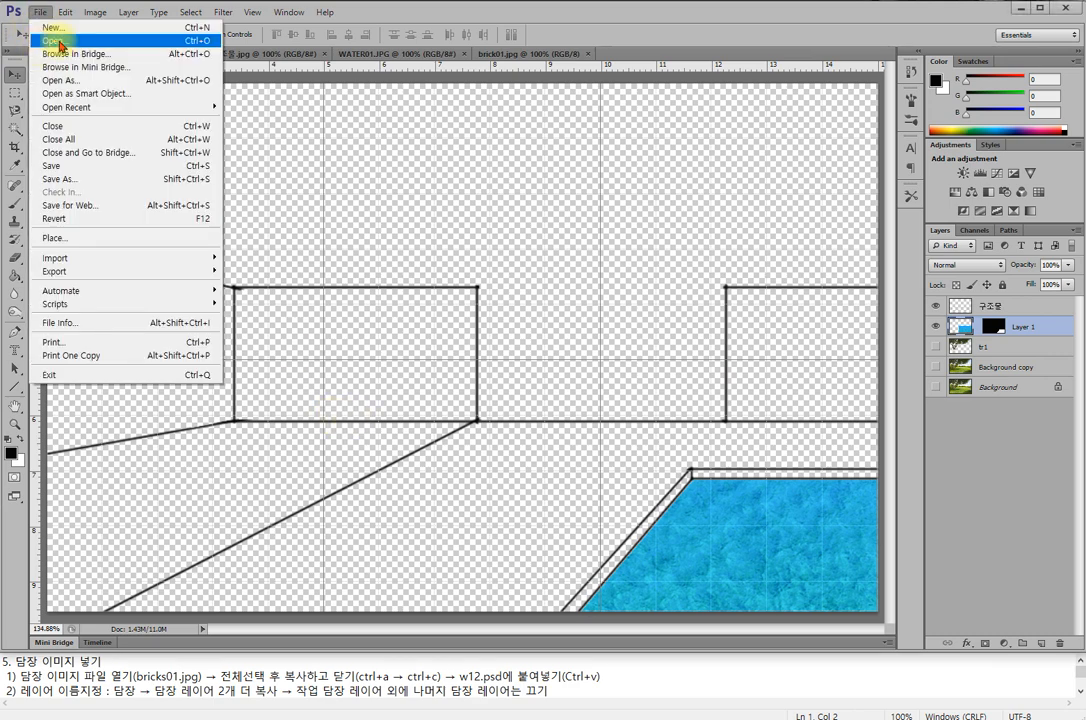
pyautogui.click(55, 41)
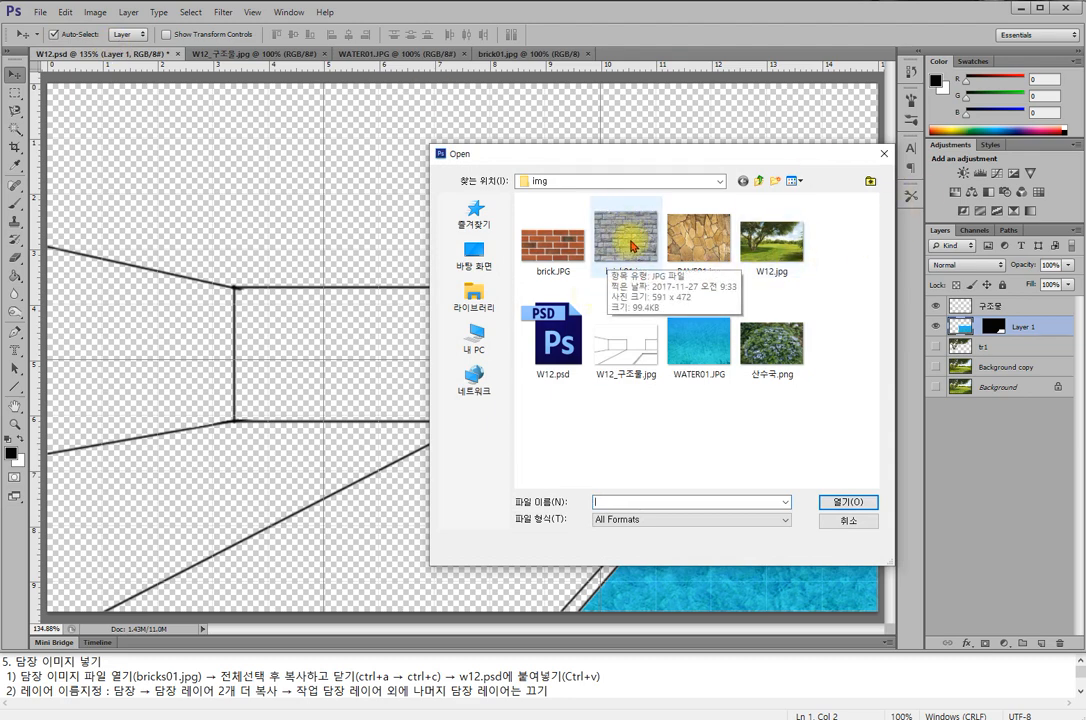
pyautogui.click(850, 503)
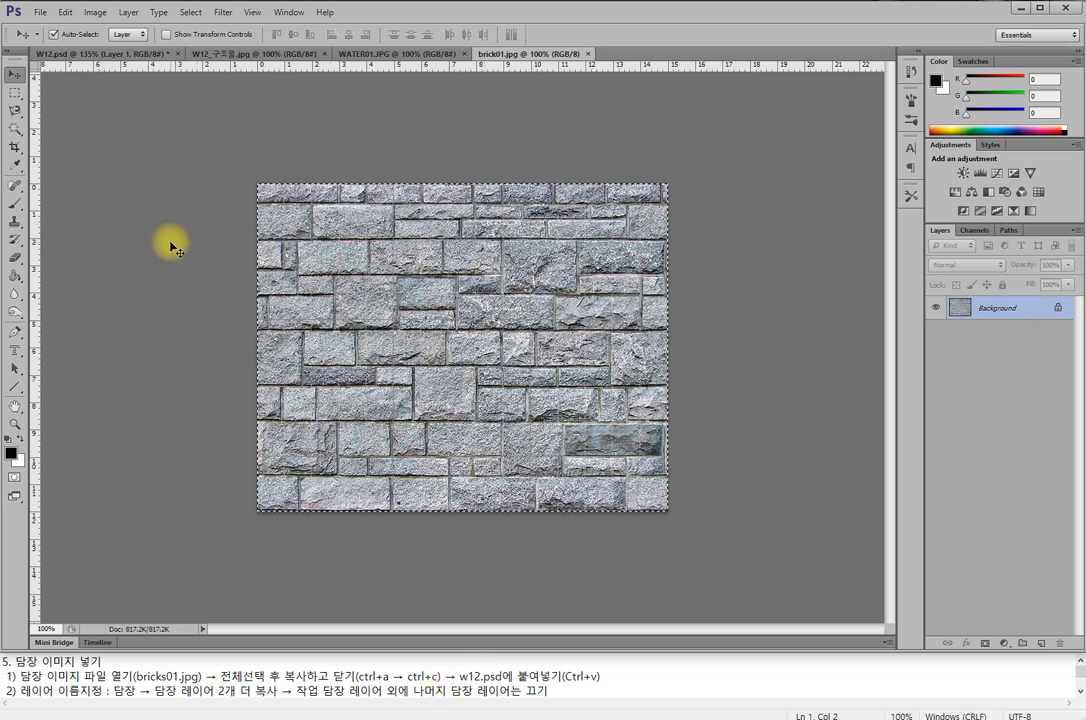
pyautogui.click(52, 57)
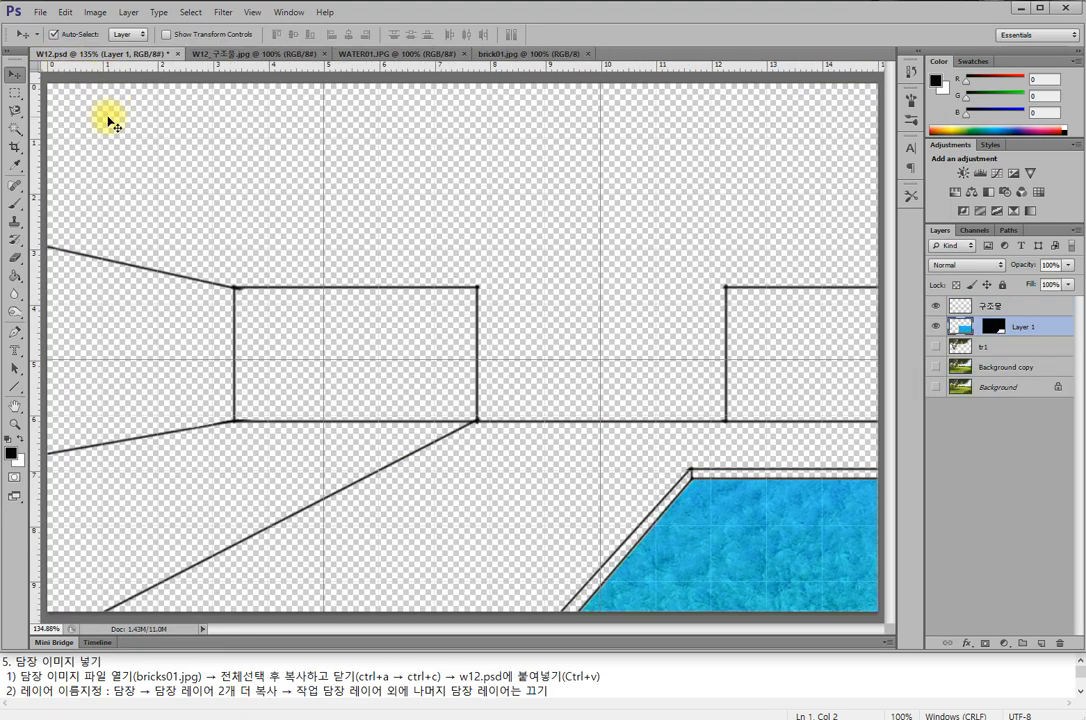
pyautogui.hotkey('ctrl', 'v')
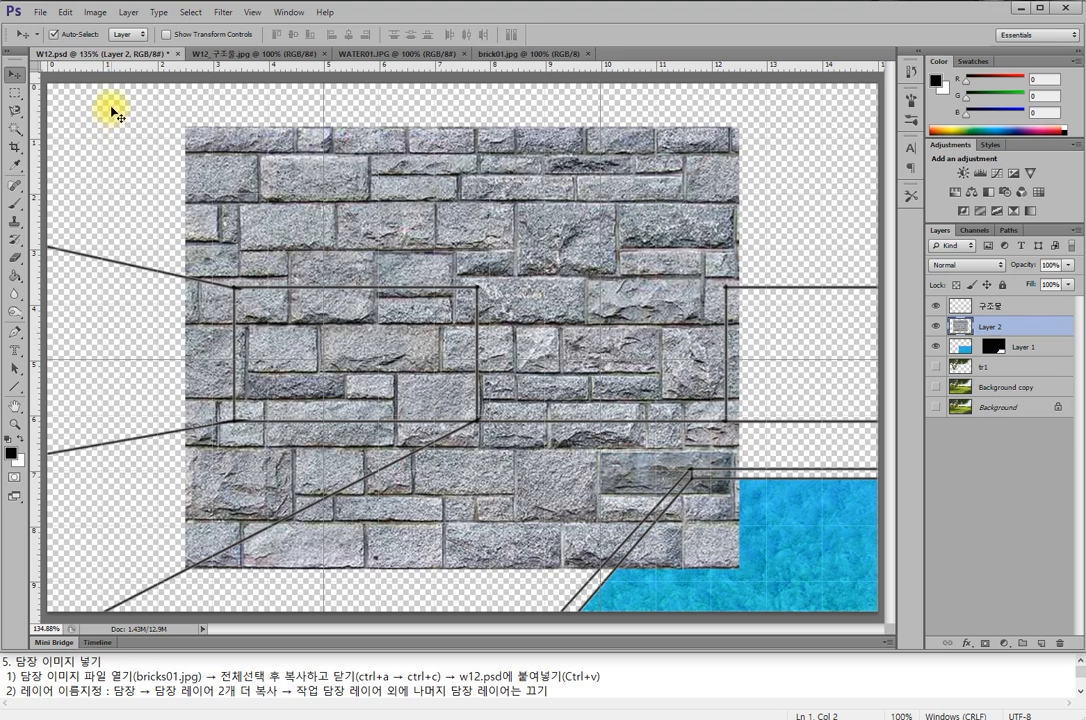
# - Rename the pasted stone wall layer as 담장 and check it by toggling its visibility
pyautogui.doubleClick(993, 330)
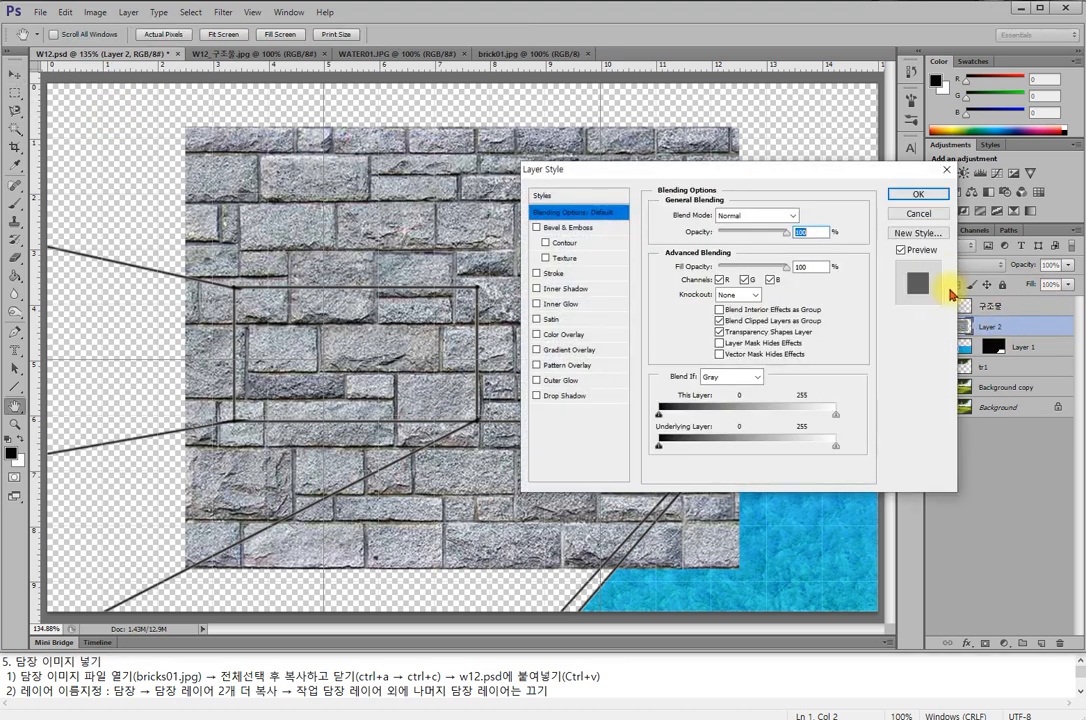
pyautogui.click(918, 215)
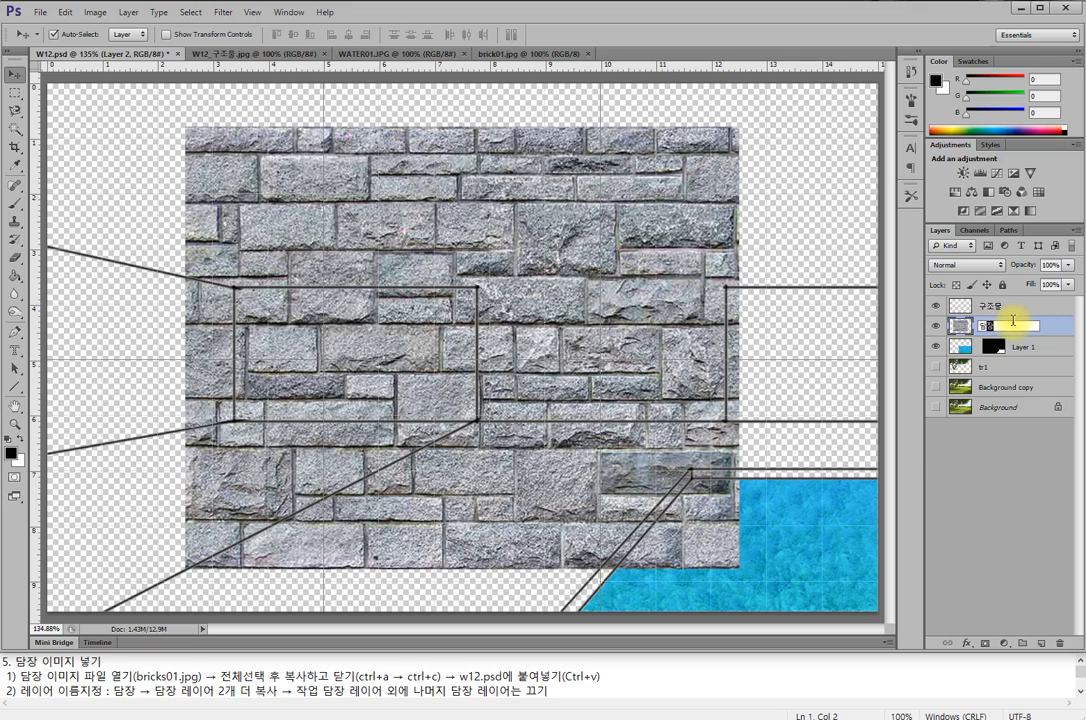
pyautogui.click(1016, 468)
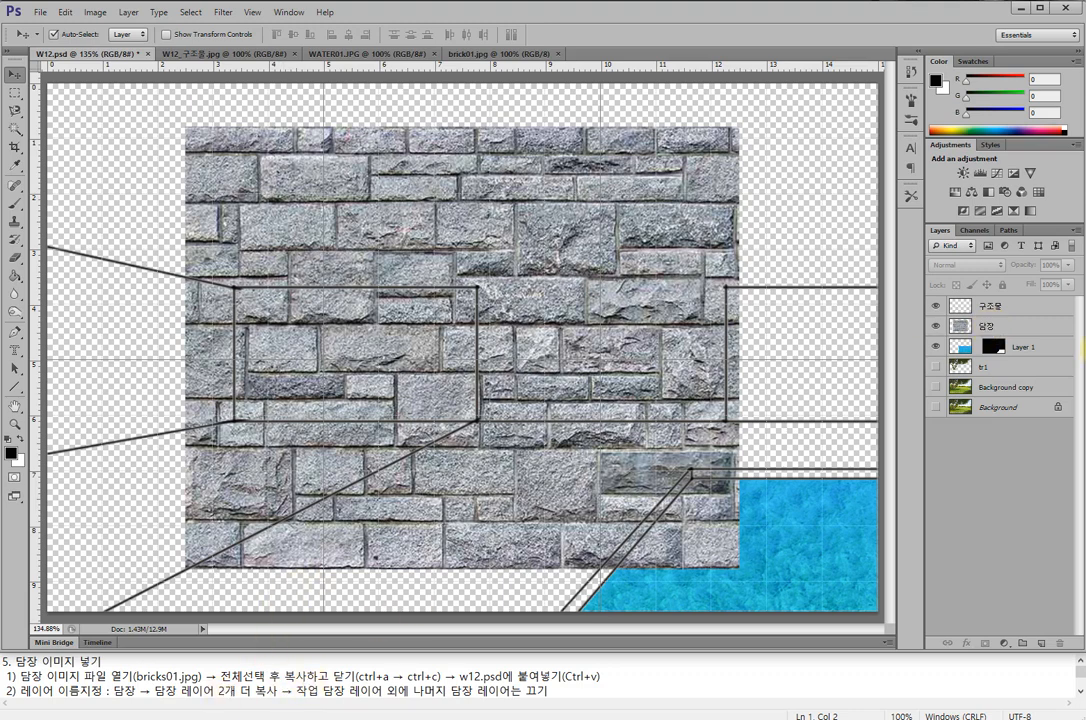
pyautogui.click(936, 326)
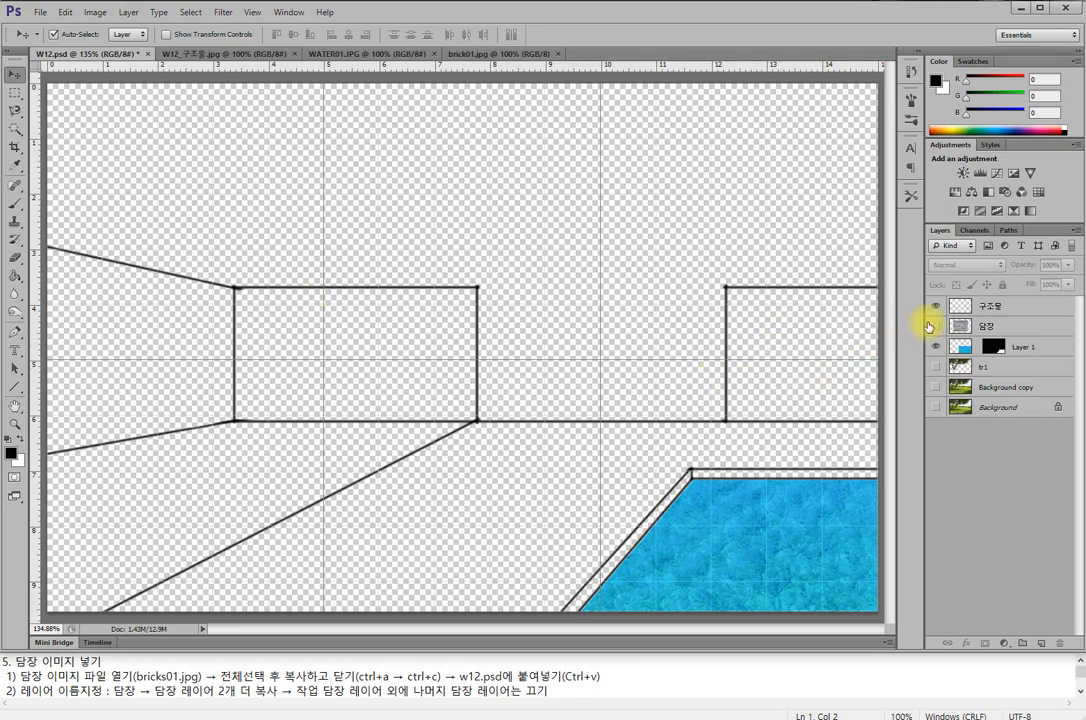
pyautogui.click(936, 326)
# - Duplicate the 담장 layer twice, keeping the default copy names
pyautogui.rightClick(982, 330)
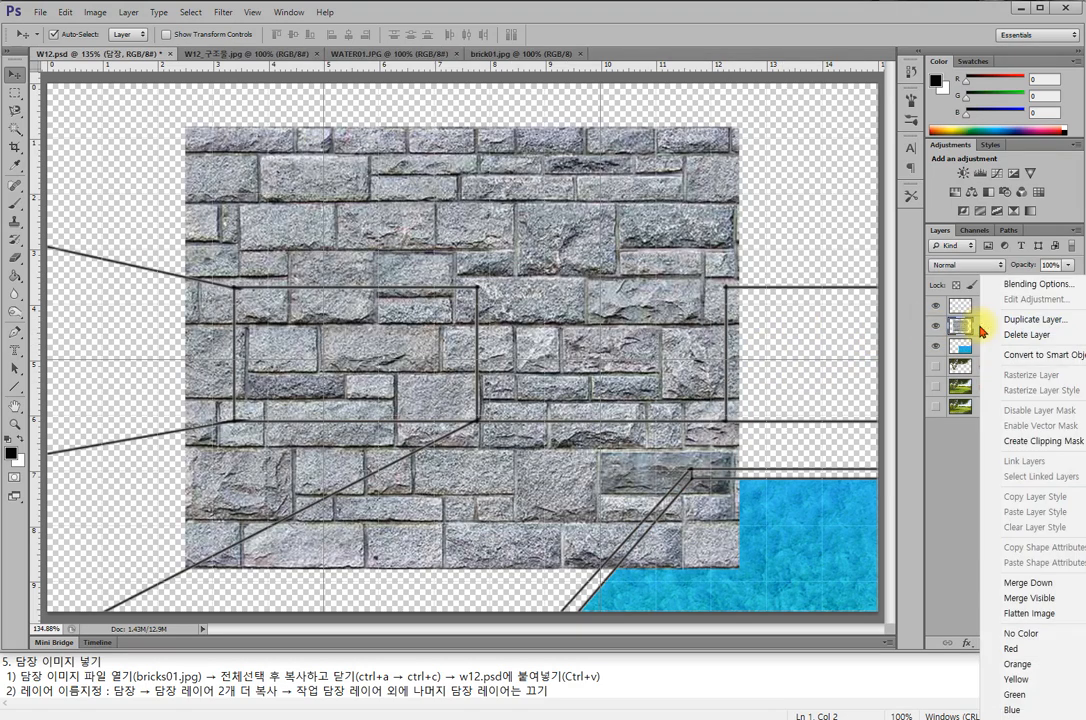
pyautogui.click(1040, 319)
pyautogui.click(763, 230)
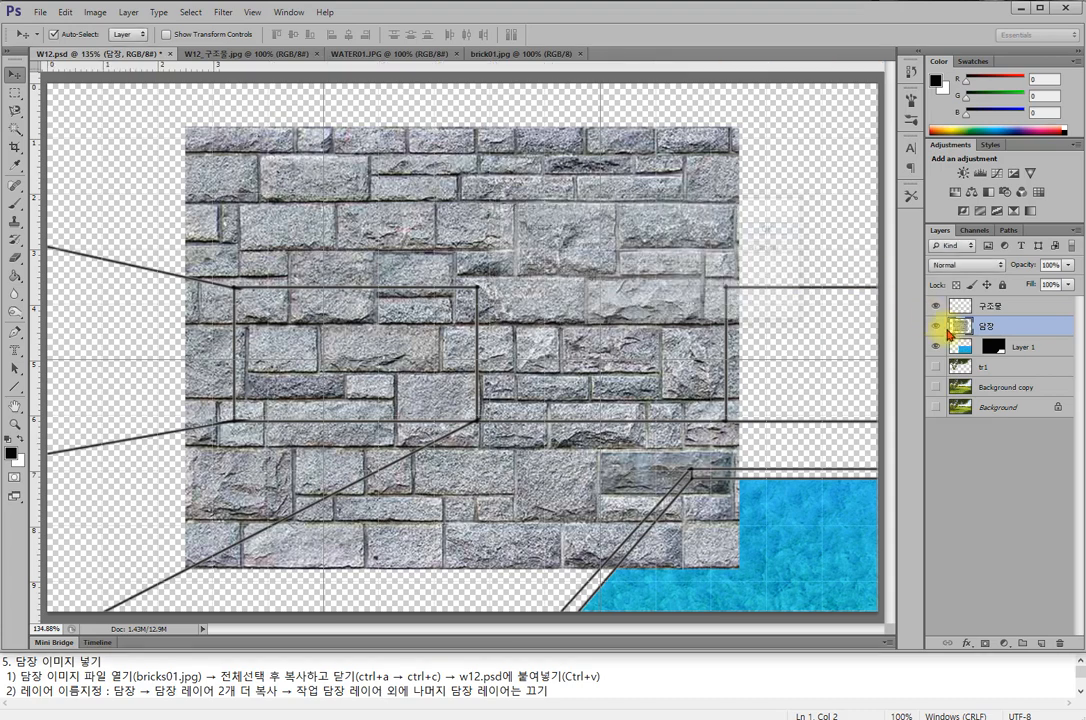
pyautogui.rightClick(997, 330)
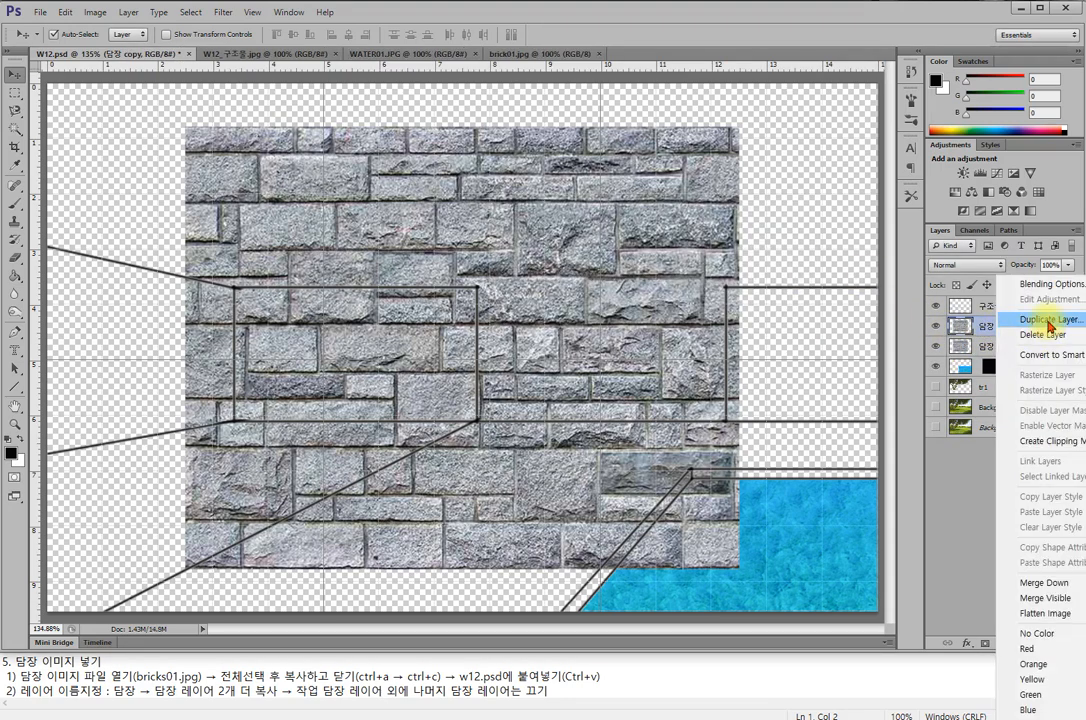
pyautogui.click(1040, 319)
pyautogui.click(772, 229)
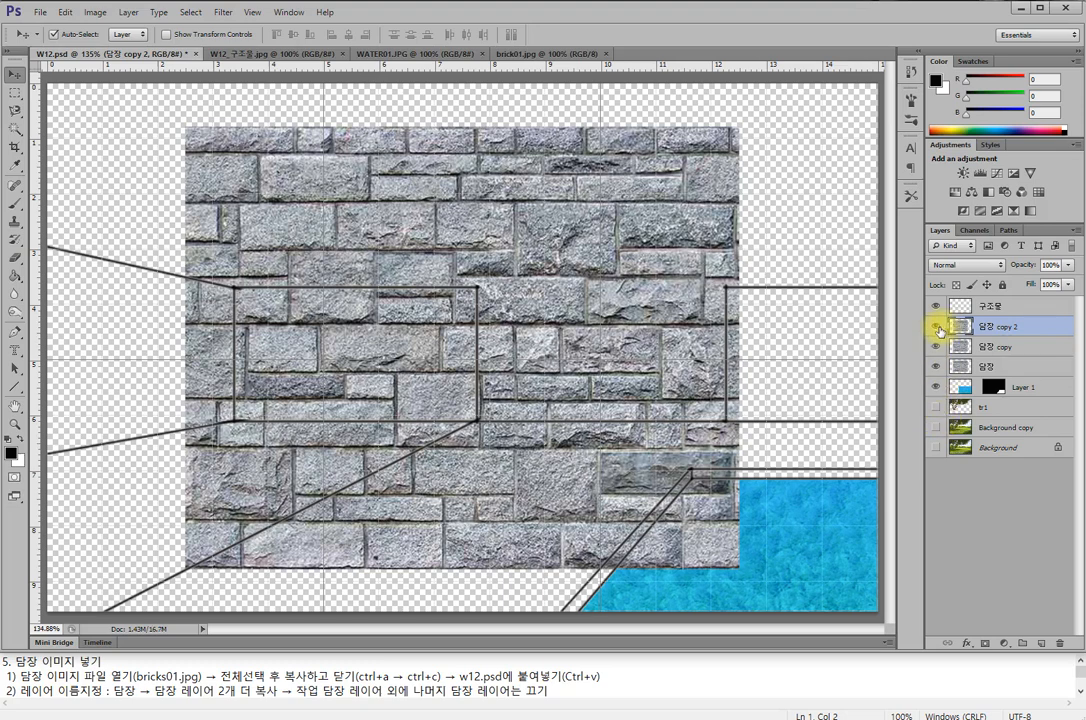
# - Hide both 담장 copies and Layer 1, keeping the original 담장 layer visible and selected
pyautogui.moveTo(940, 331); pyautogui.dragTo(937, 344)
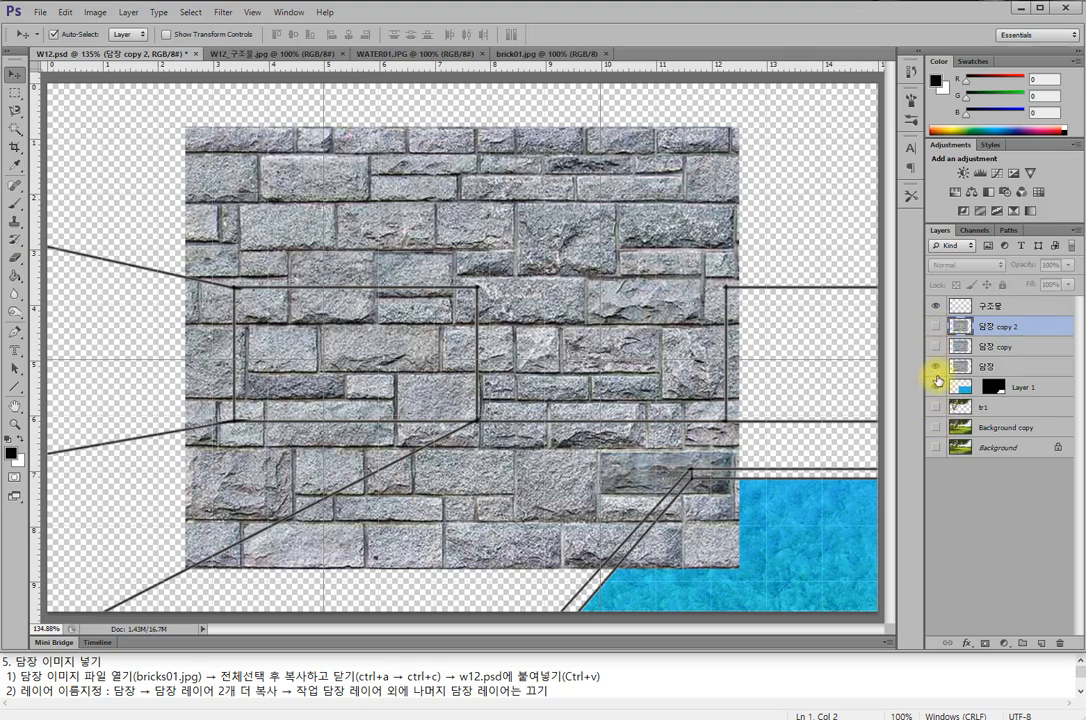
pyautogui.click(990, 369)
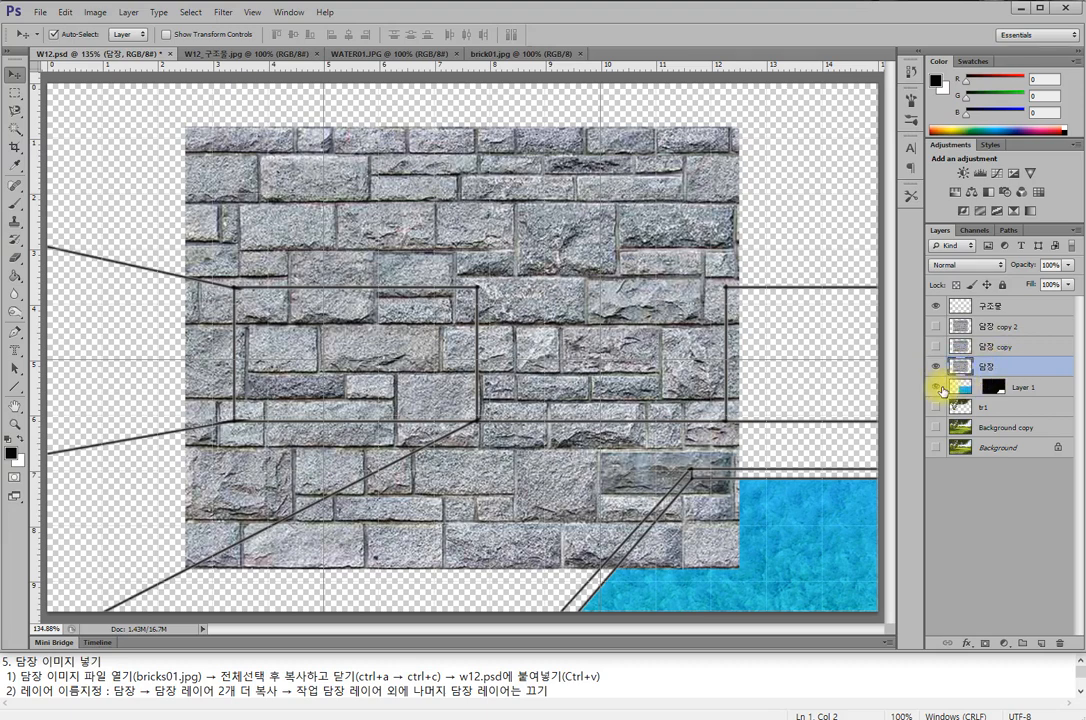
pyautogui.click(937, 387)
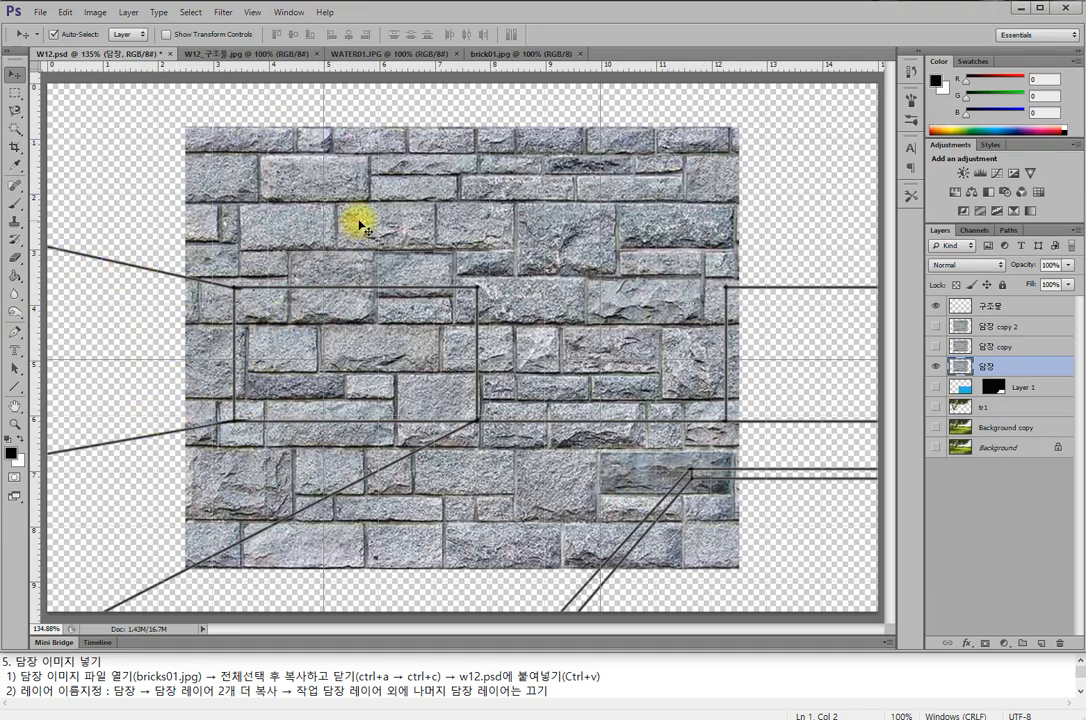
# - Scale the 담장 layer to about 34% and place it over the left wall section of the structure outline
pyautogui.moveTo(315, 213); pyautogui.dragTo(264, 230)
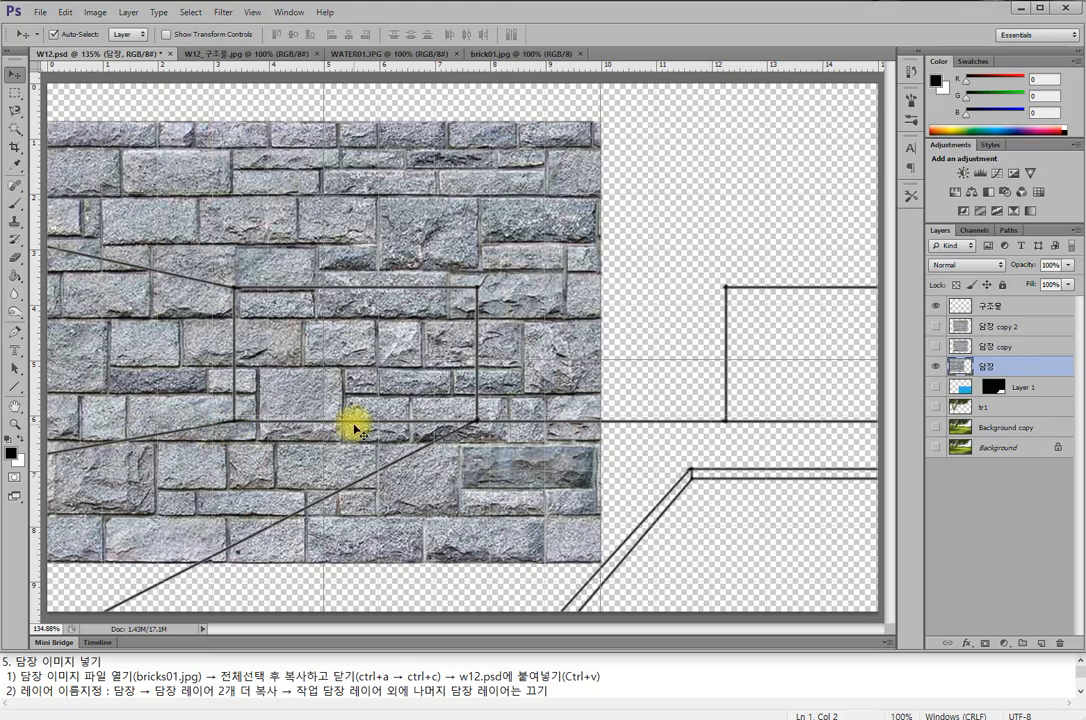
pyautogui.hotkey('ctrl', 't')
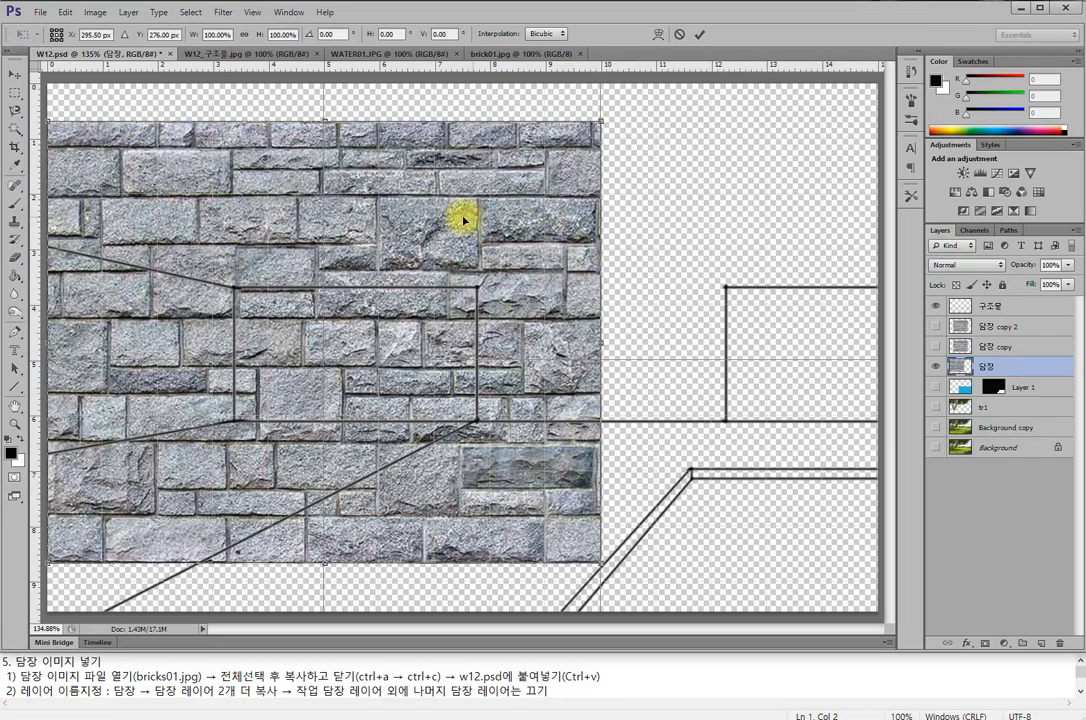
pyautogui.click(66, 12)
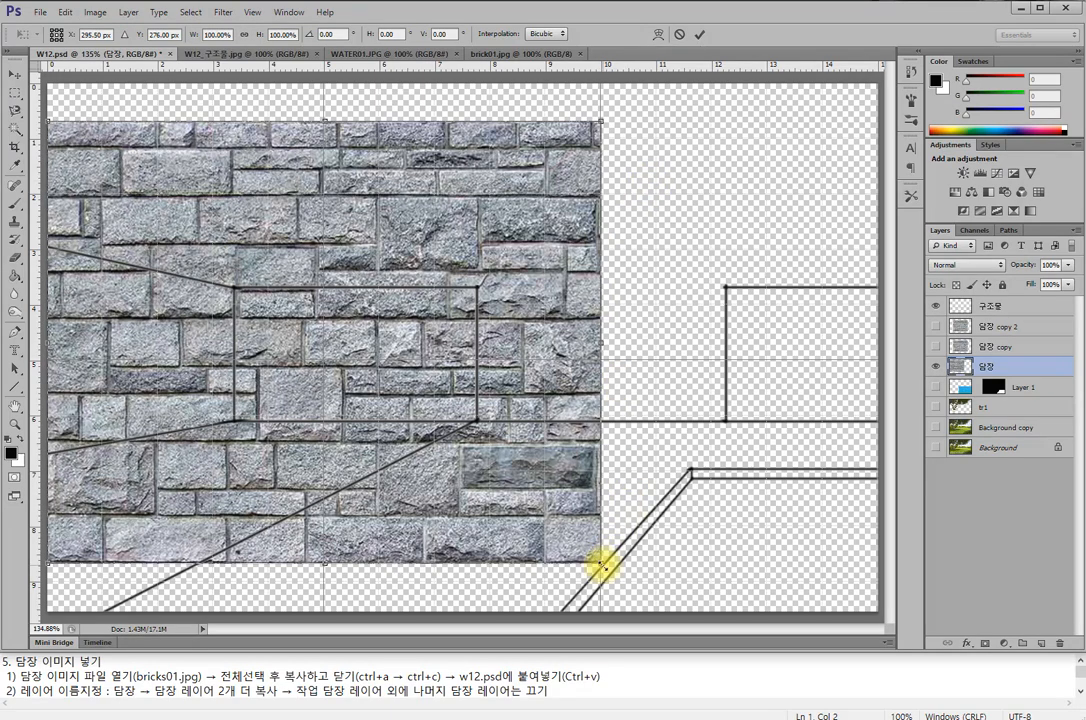
pyautogui.moveTo(601, 566); pyautogui.dragTo(328, 345)
pyautogui.moveTo(214, 216); pyautogui.dragTo(211, 322)
pyautogui.moveTo(327, 457); pyautogui.dragTo(220, 400)
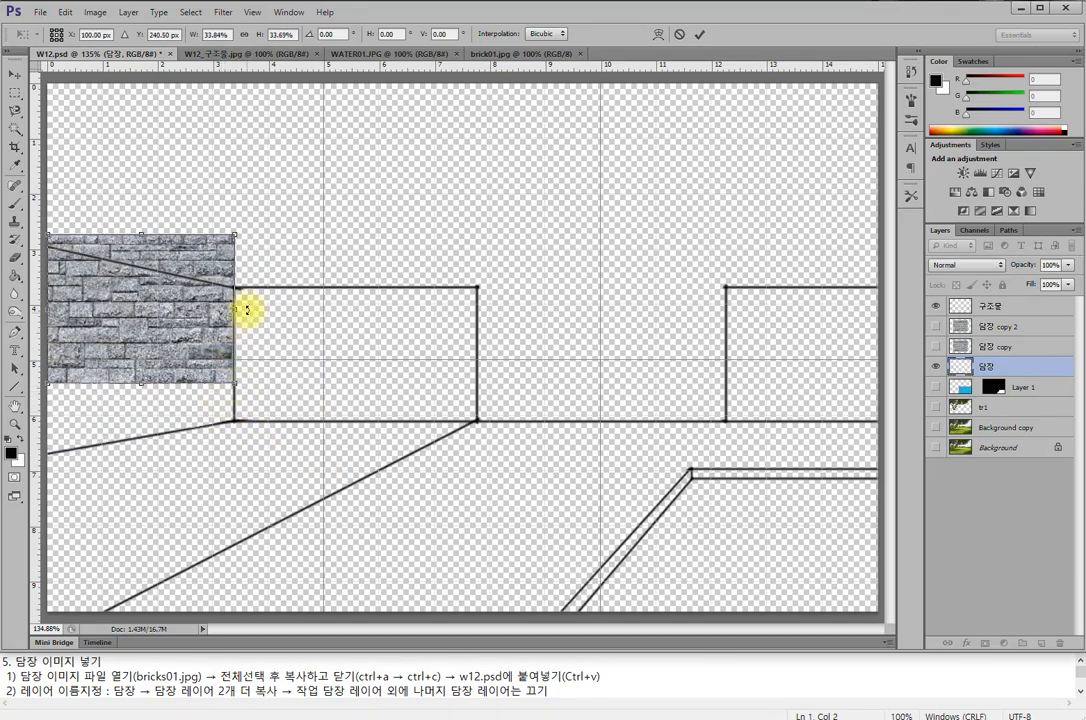
pyautogui.moveTo(133, 315); pyautogui.dragTo(96, 335)
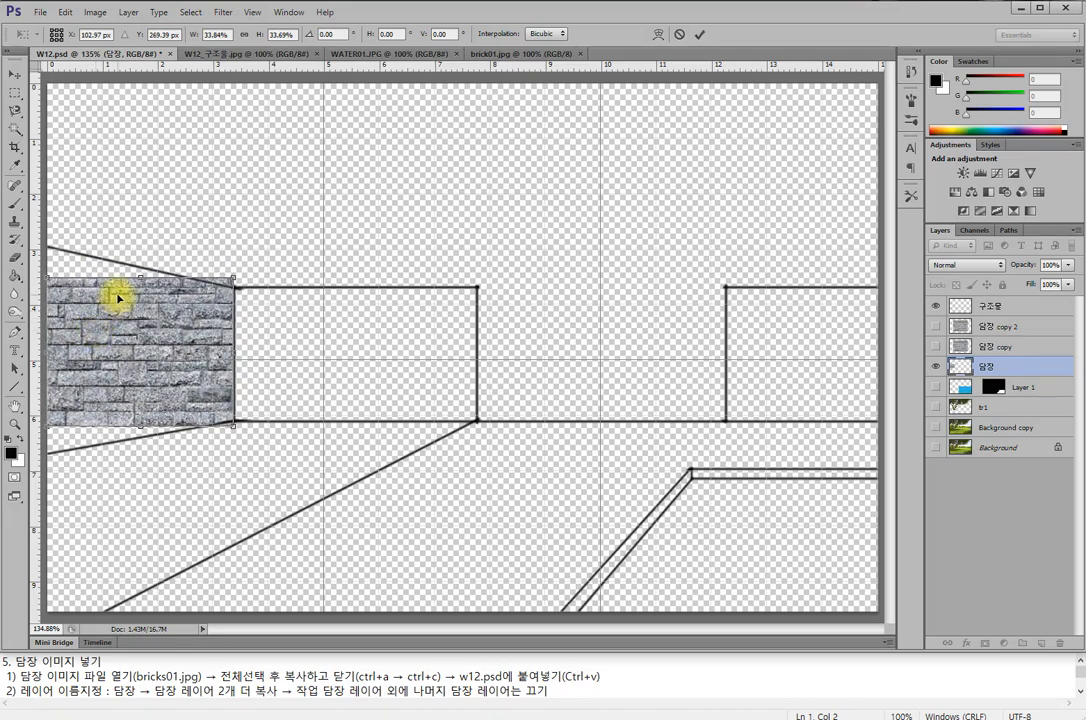
pyautogui.press('Return')
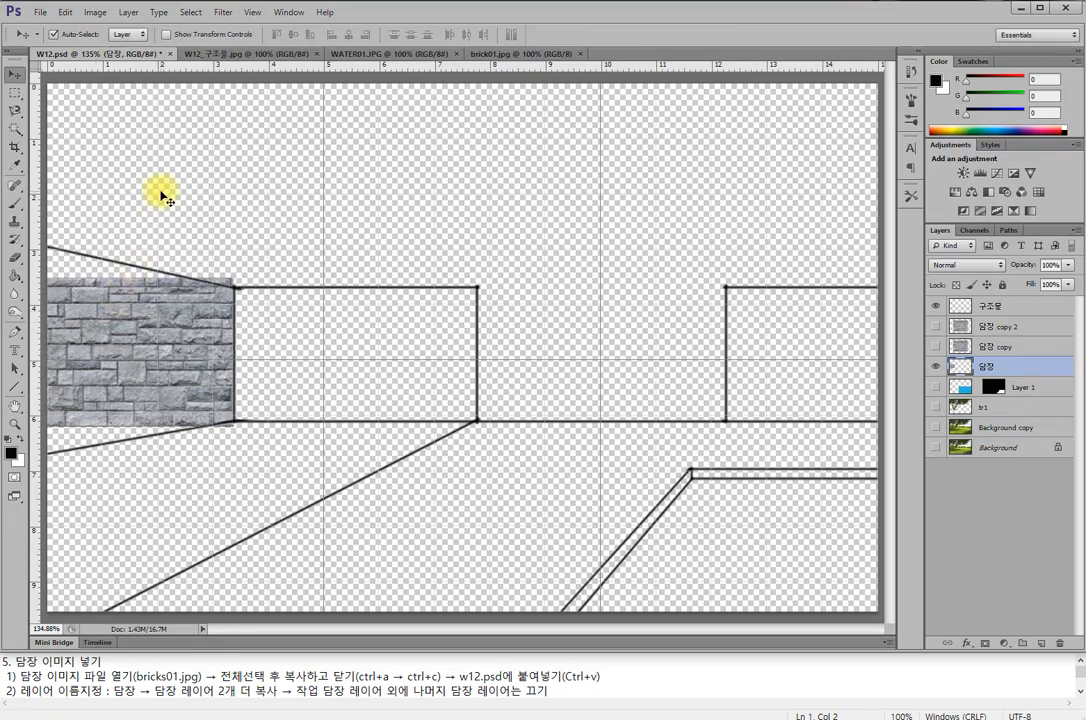
pyautogui.click(65, 12)
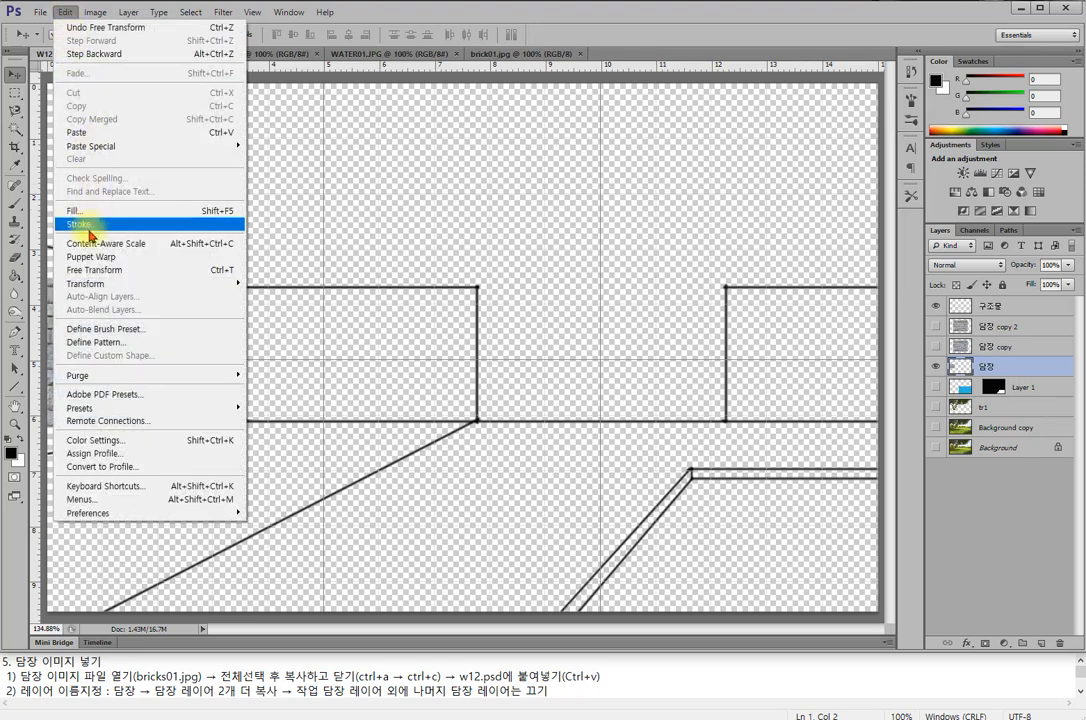
pyautogui.moveTo(75, 284)
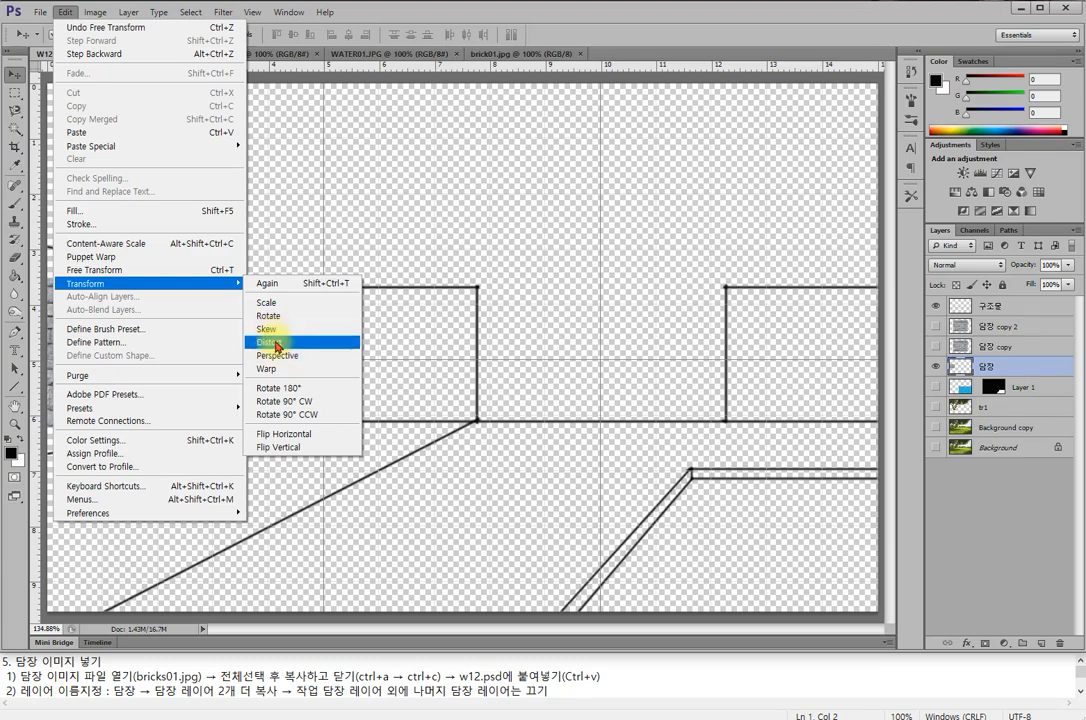
pyautogui.click(375, 223)
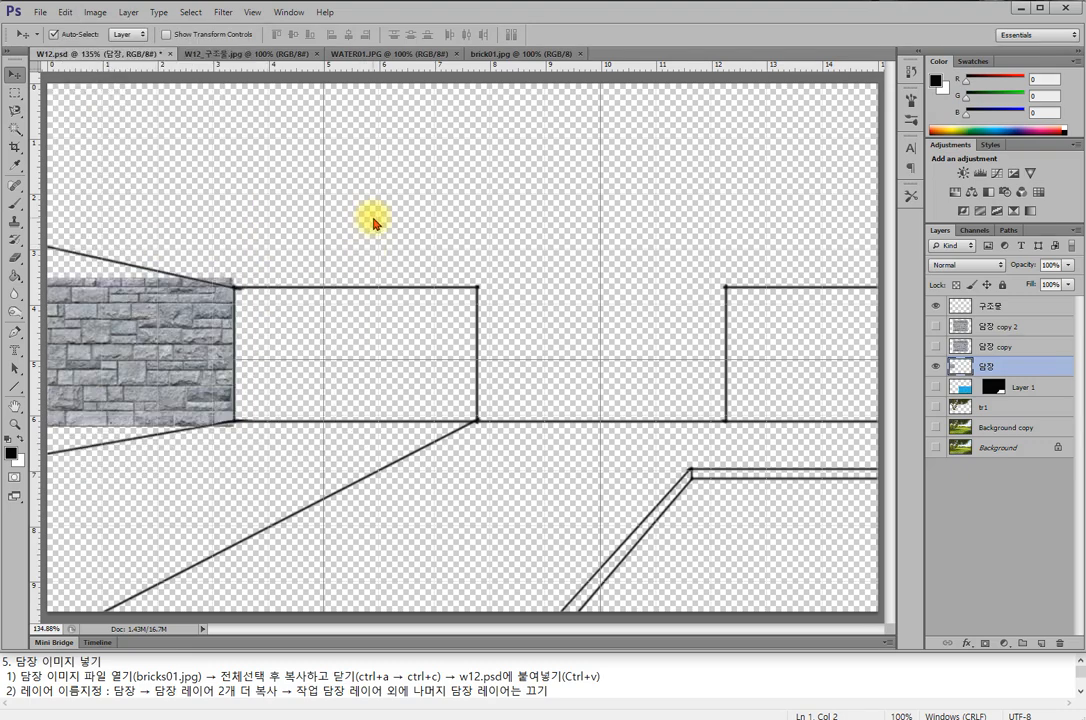
# - Try skewing the four corners of the 담장 layer onto the left wall outline, and undo the transformation
pyautogui.click(67, 12)
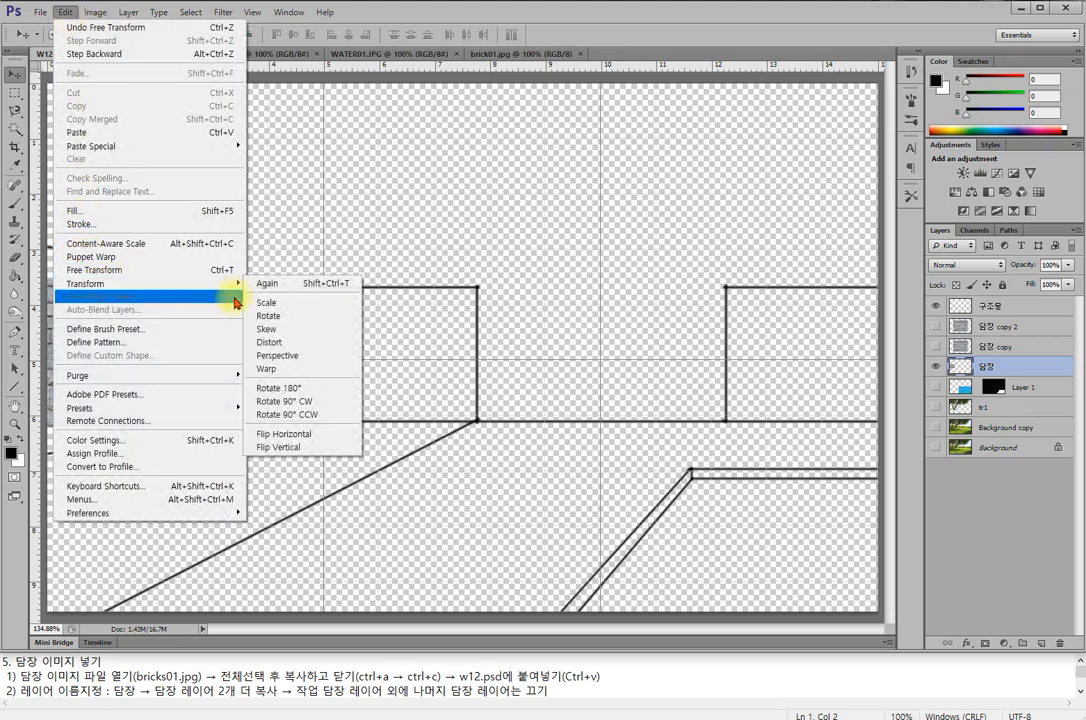
pyautogui.click(255, 330)
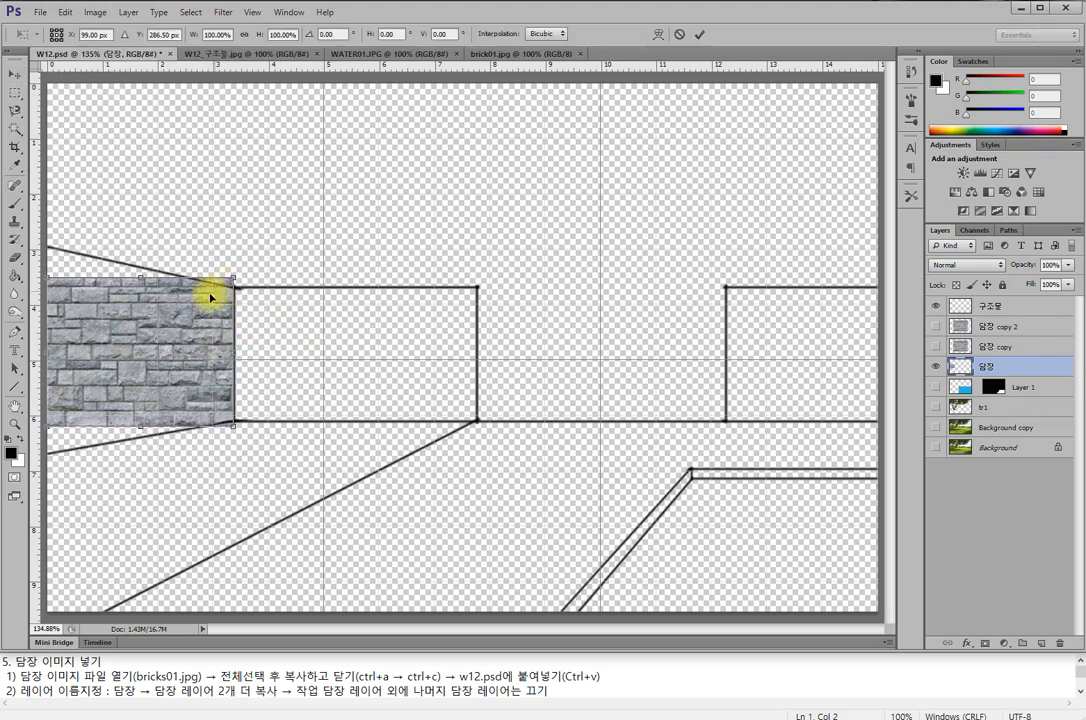
pyautogui.moveTo(47, 278); pyautogui.dragTo(47, 245)
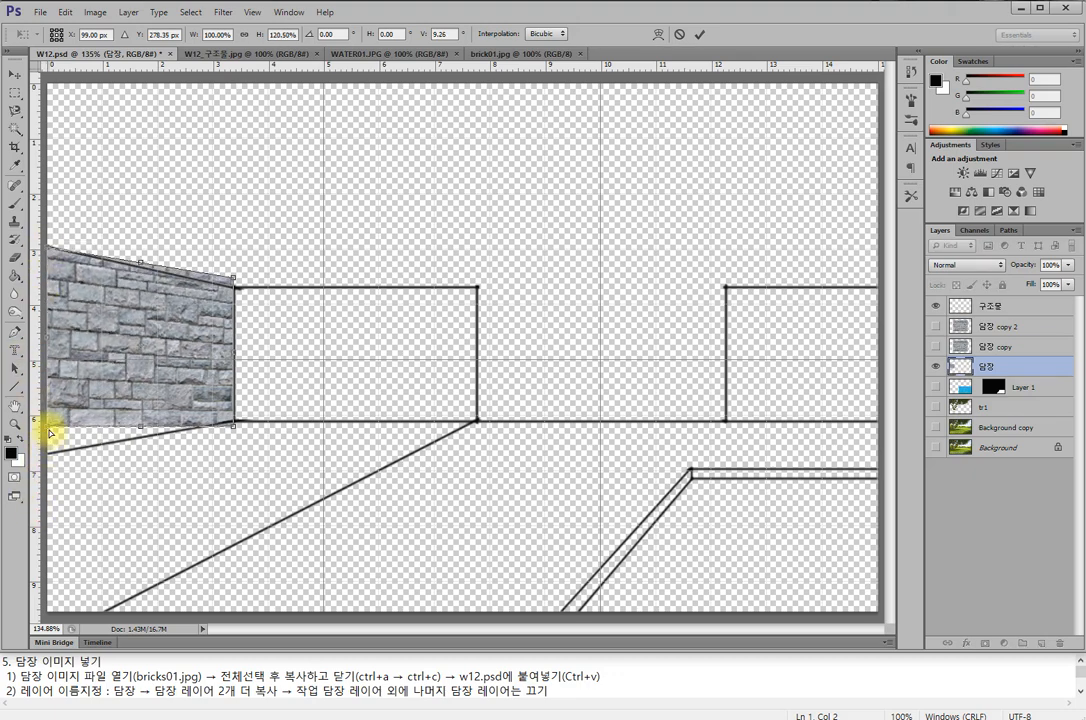
pyautogui.moveTo(47, 428); pyautogui.dragTo(47, 453)
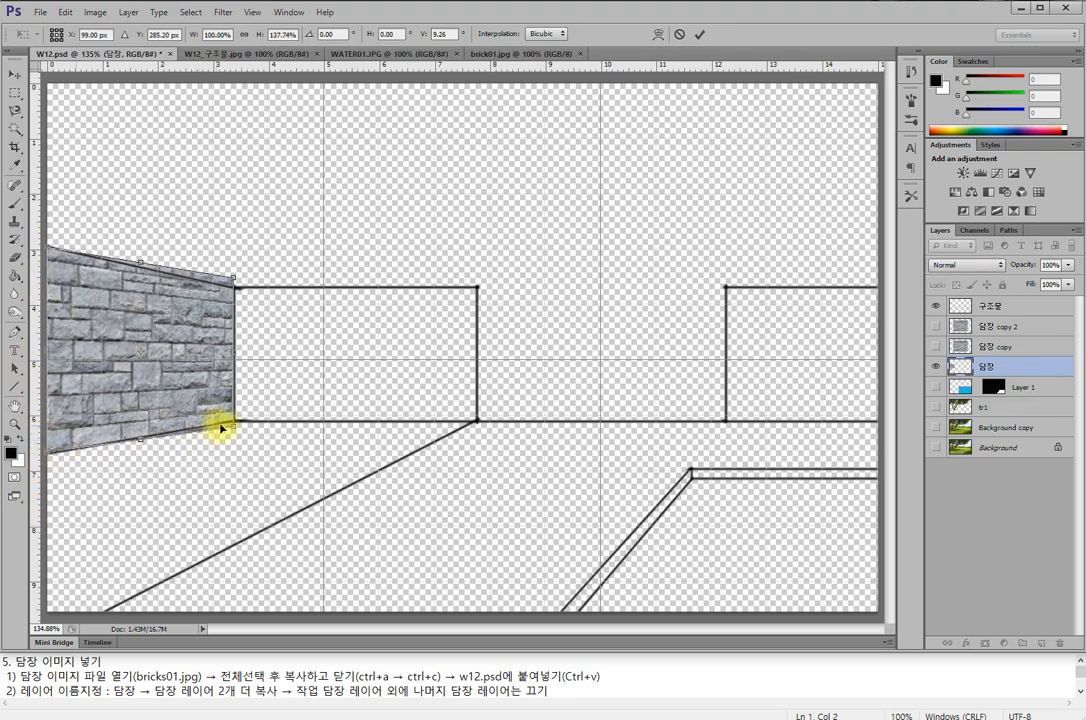
pyautogui.moveTo(233, 427); pyautogui.dragTo(233, 417)
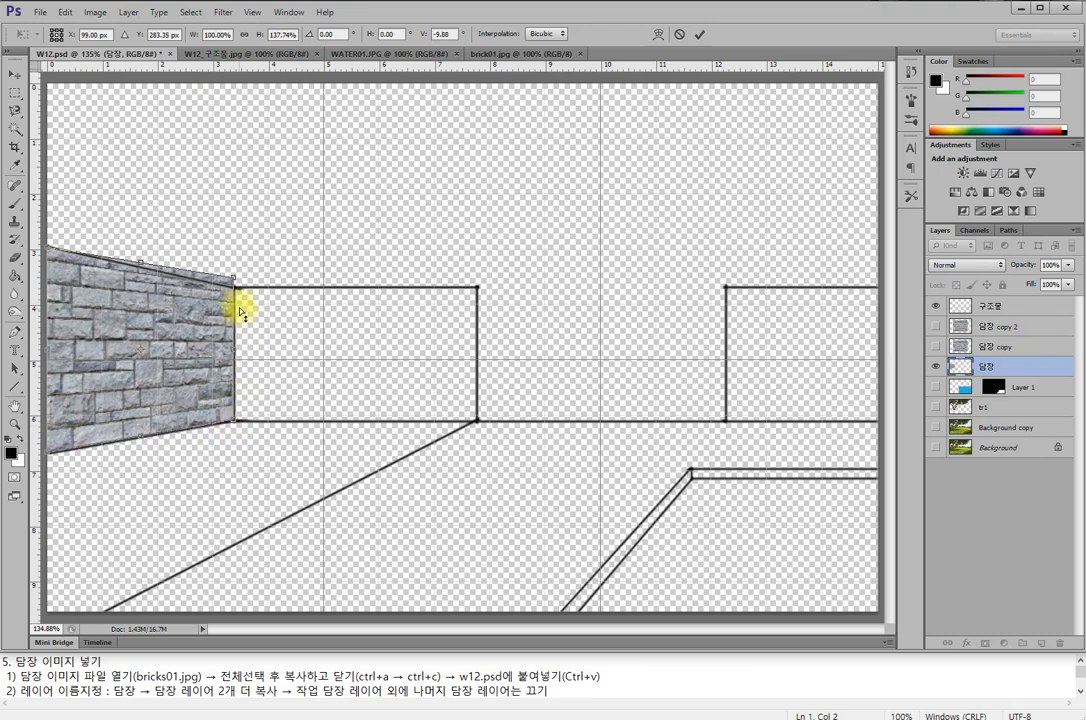
pyautogui.moveTo(235, 281); pyautogui.dragTo(235, 288)
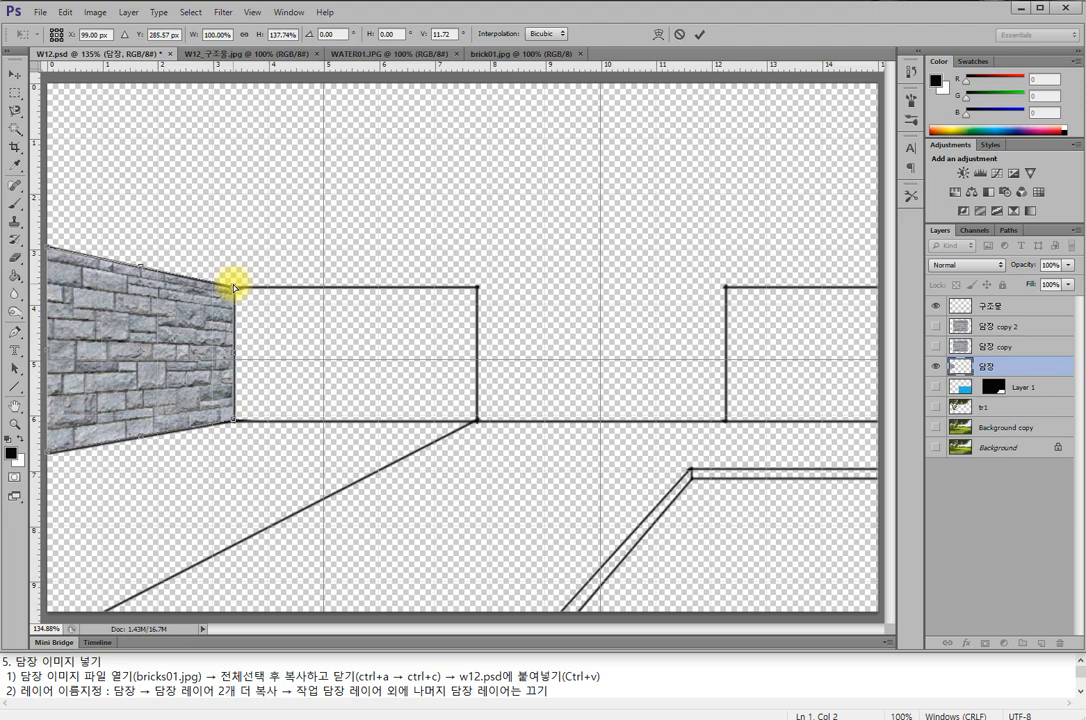
pyautogui.press('Return')
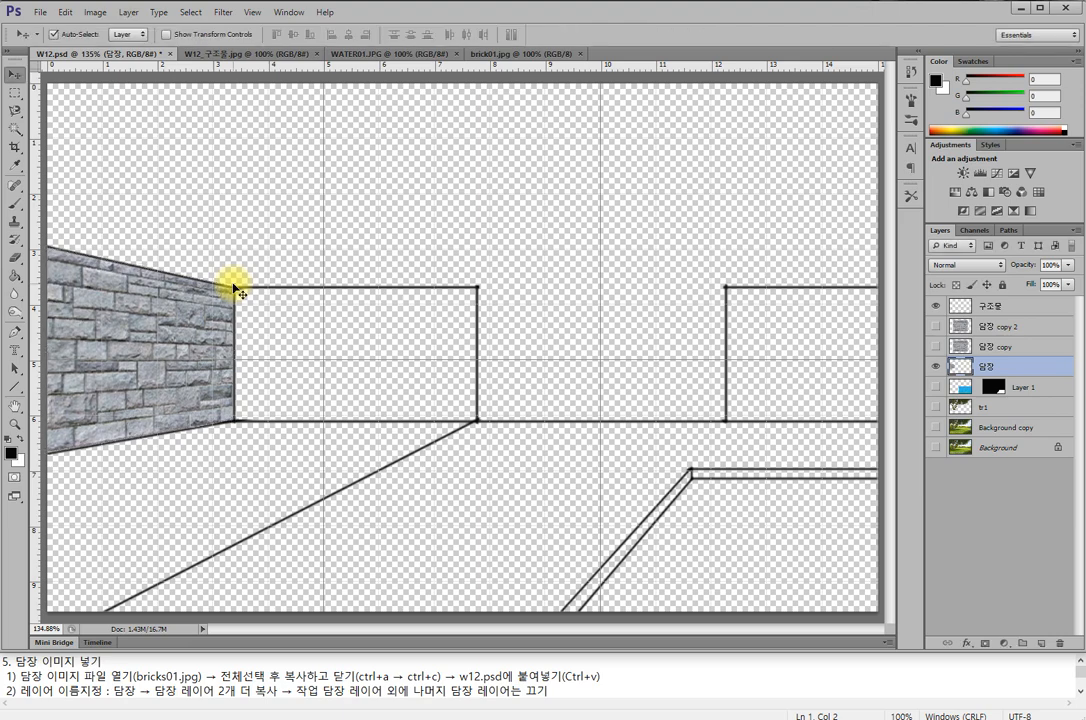
pyautogui.hotkey('ctrl', 'z')
# - Distort the 담장 layer so its four corners meet the corners of the left wall outline
pyautogui.click(66, 12)
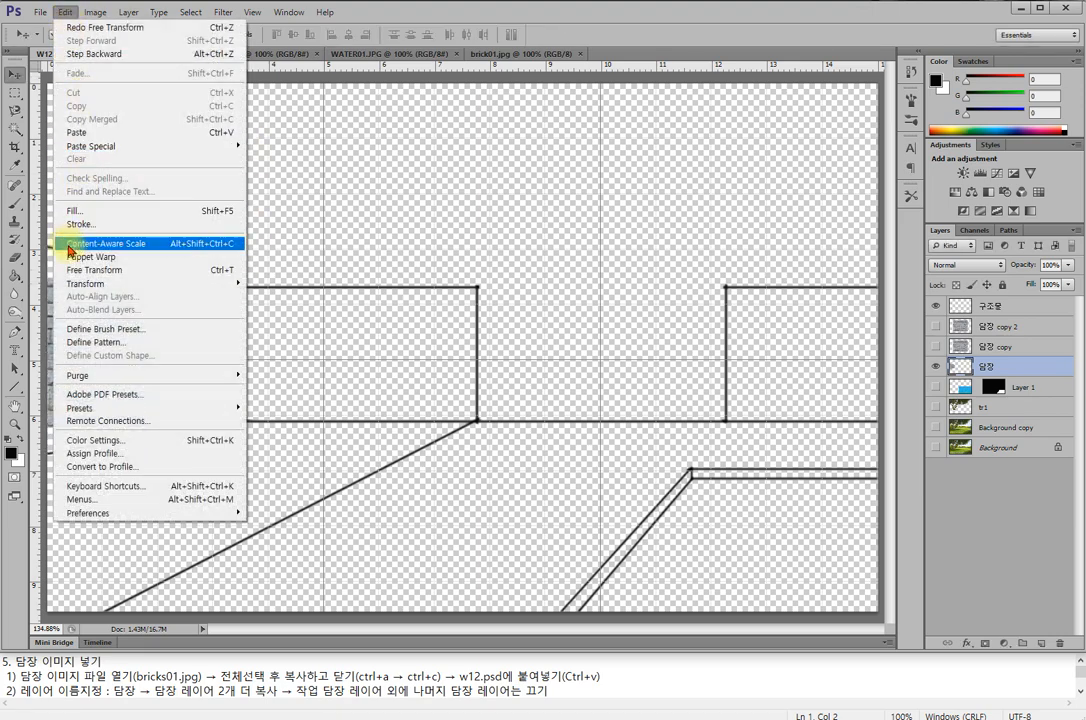
pyautogui.click(80, 270)
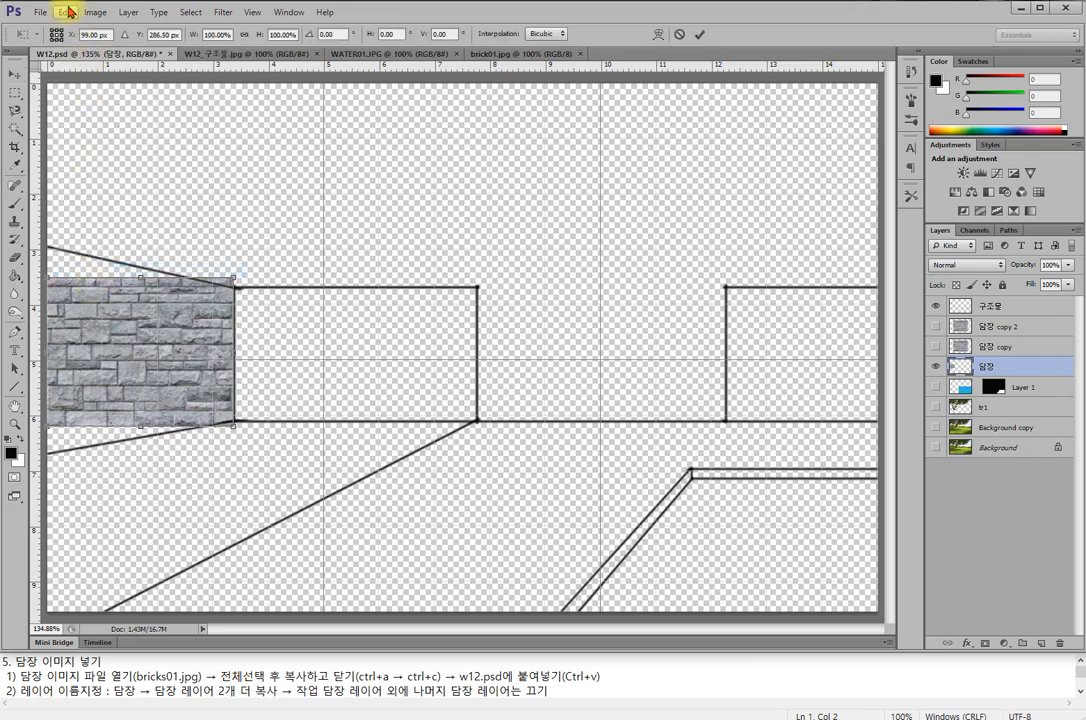
pyautogui.click(67, 12)
pyautogui.moveTo(98, 285)
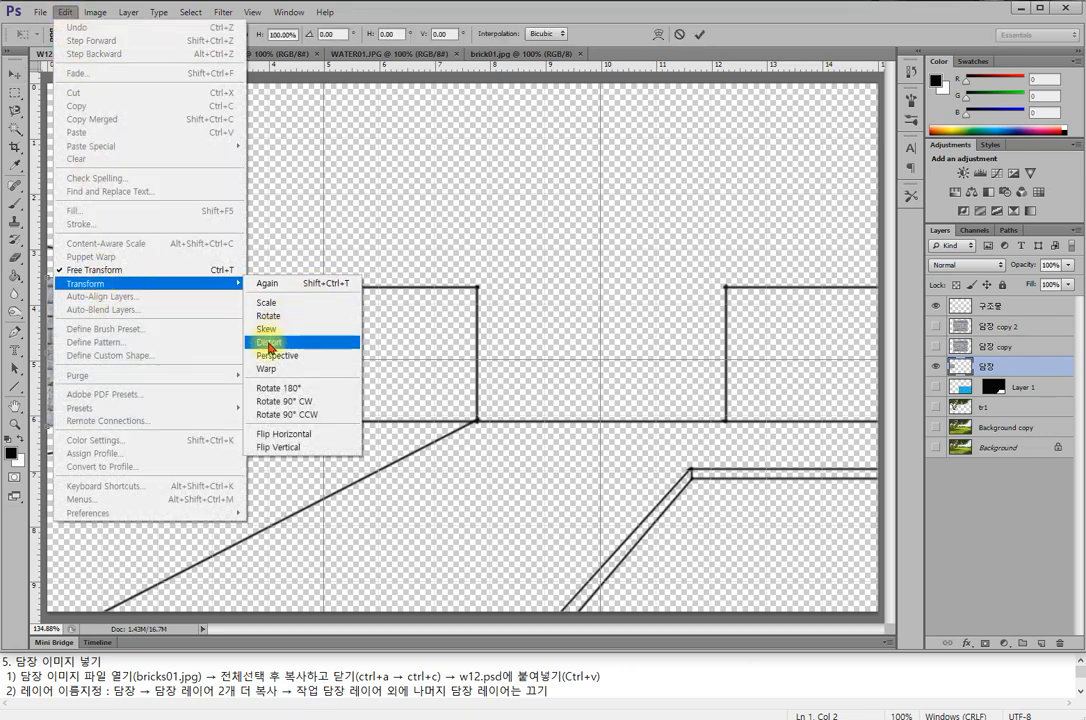
pyautogui.click(270, 344)
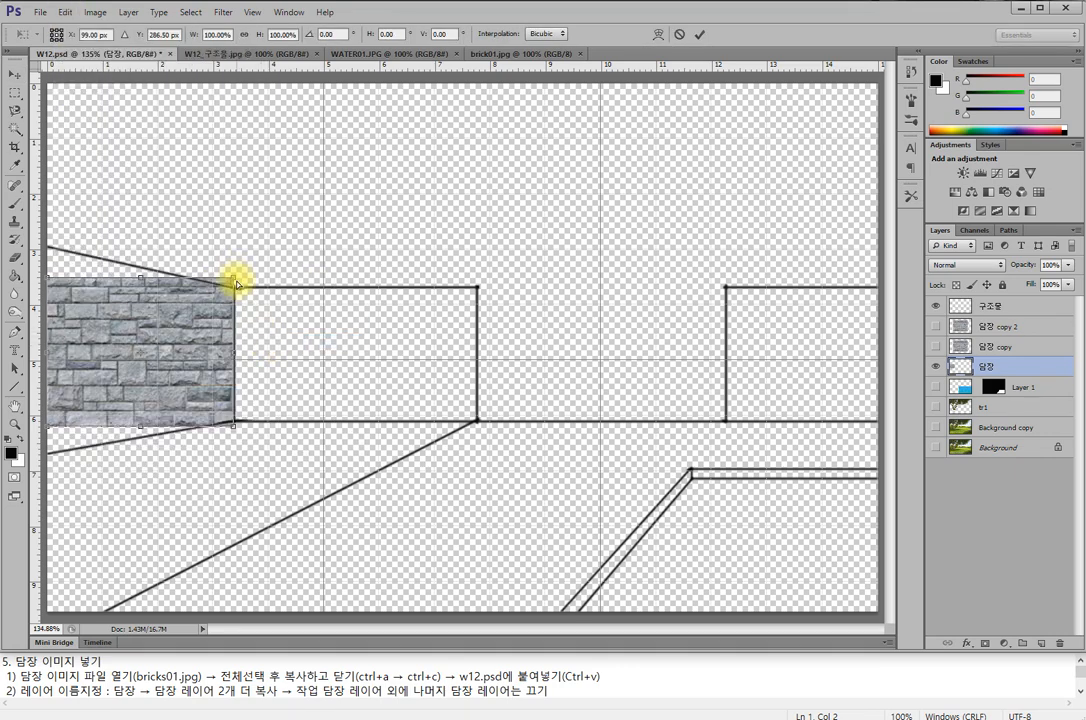
pyautogui.moveTo(235, 283); pyautogui.dragTo(236, 288)
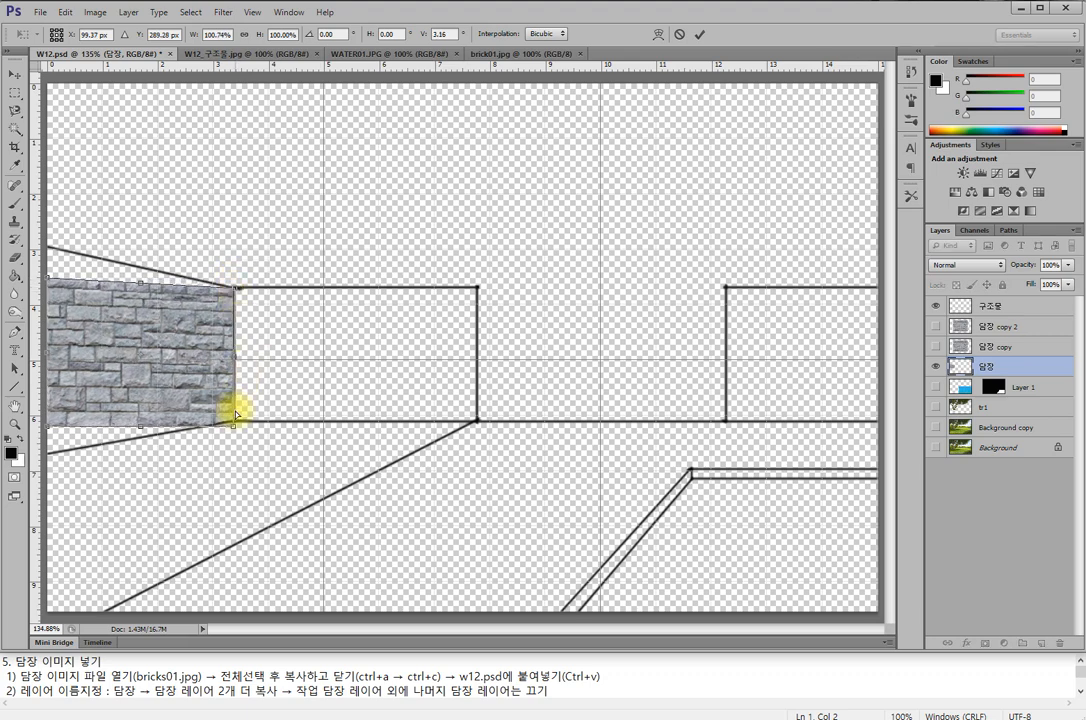
pyautogui.moveTo(233, 427)
pyautogui.mouseDown()
pyautogui.moveTo(342, 410)
pyautogui.moveTo(236, 419)
pyautogui.mouseUp()
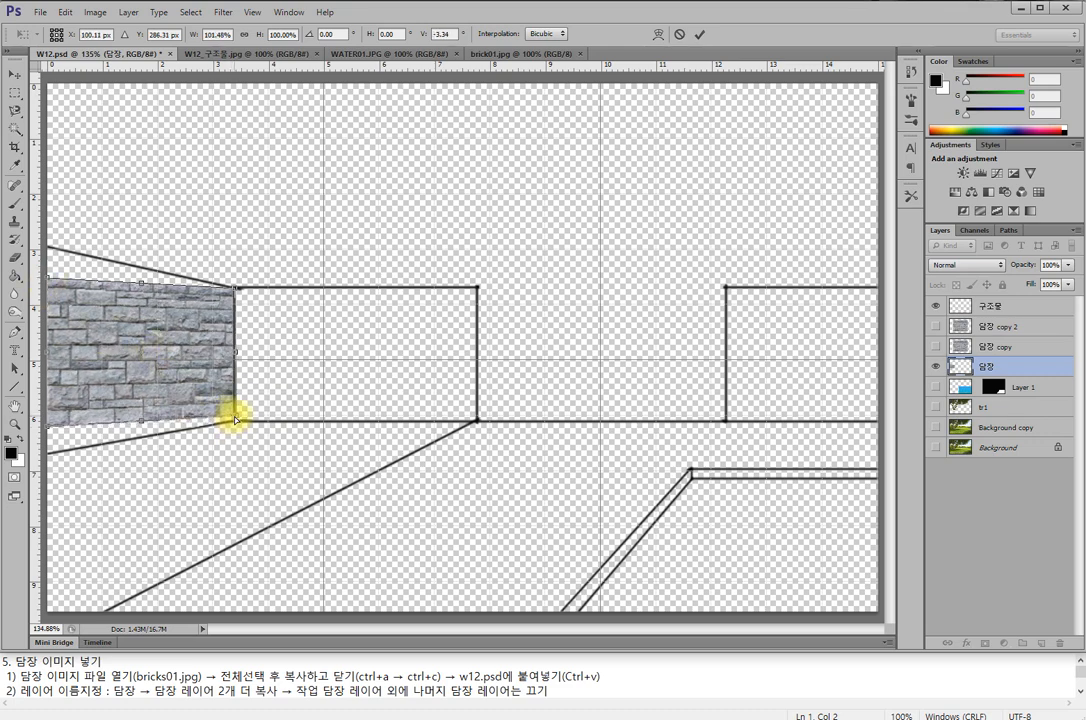
pyautogui.moveTo(236, 419); pyautogui.dragTo(236, 420)
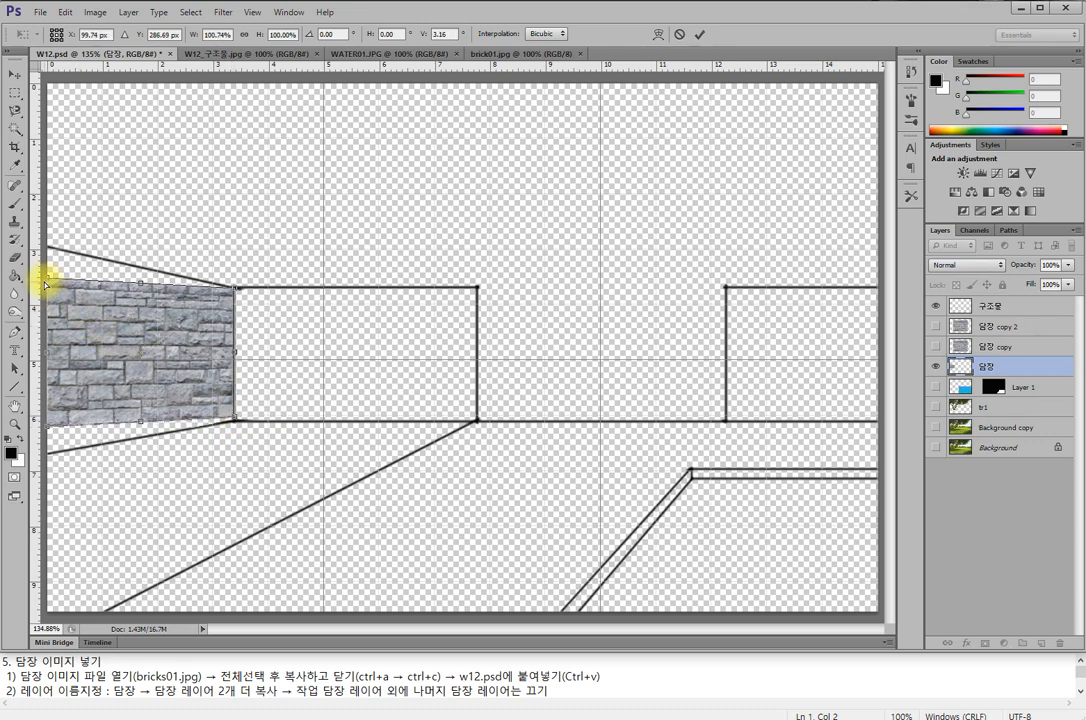
pyautogui.moveTo(48, 281); pyautogui.dragTo(48, 247)
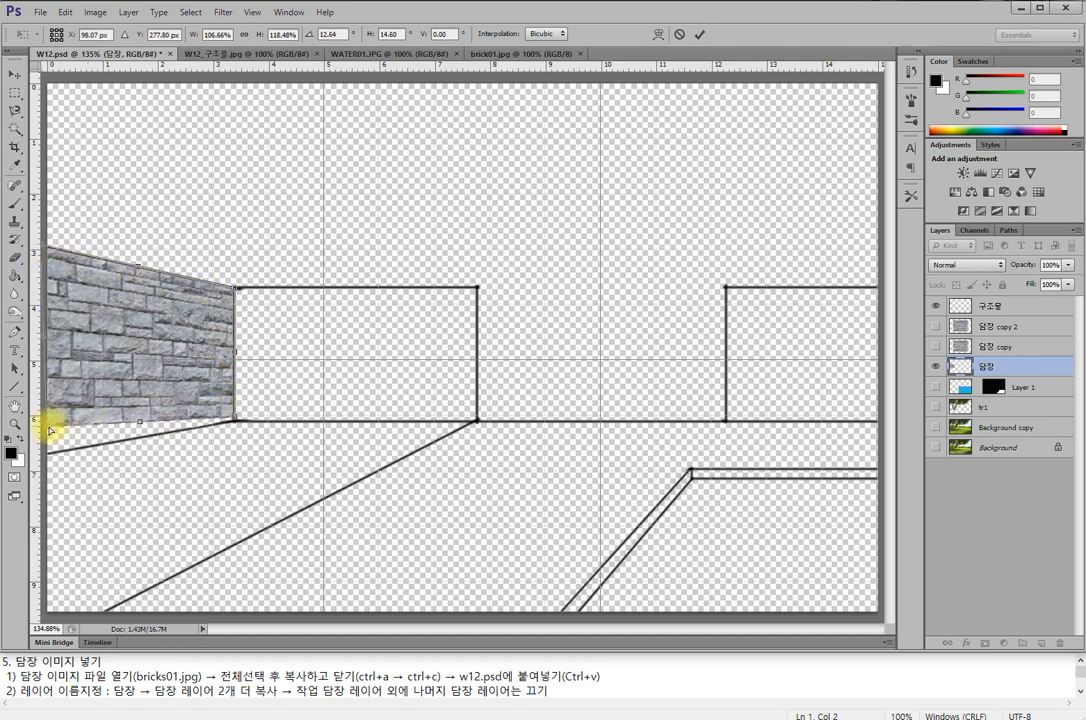
pyautogui.moveTo(46, 425); pyautogui.dragTo(50, 457)
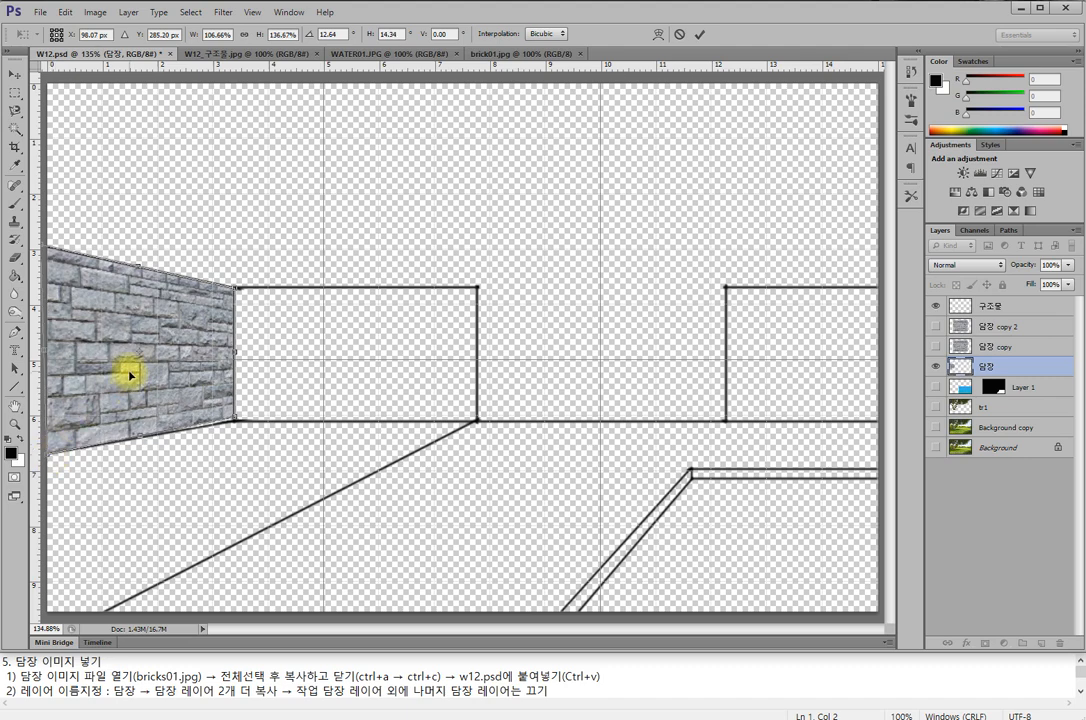
# - Shift the distorted 담장 layer slightly, refine its corners to cover the left wall outline exactly, and apply the transformation
pyautogui.moveTo(128, 371); pyautogui.dragTo(132, 374)
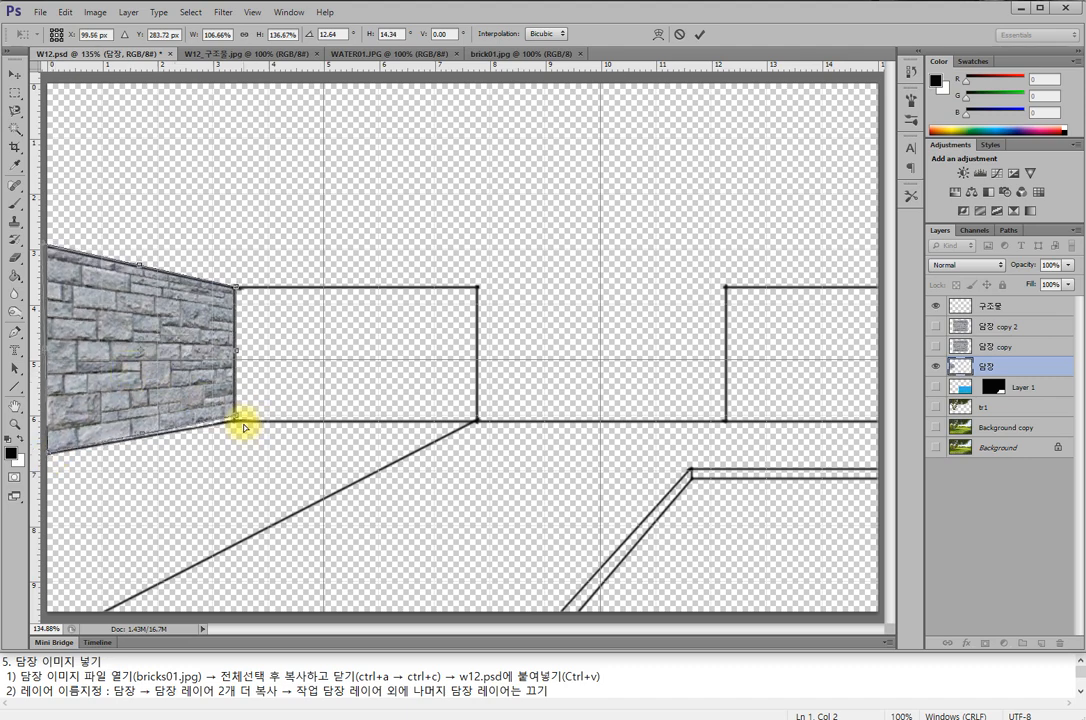
pyautogui.moveTo(236, 416); pyautogui.dragTo(236, 420)
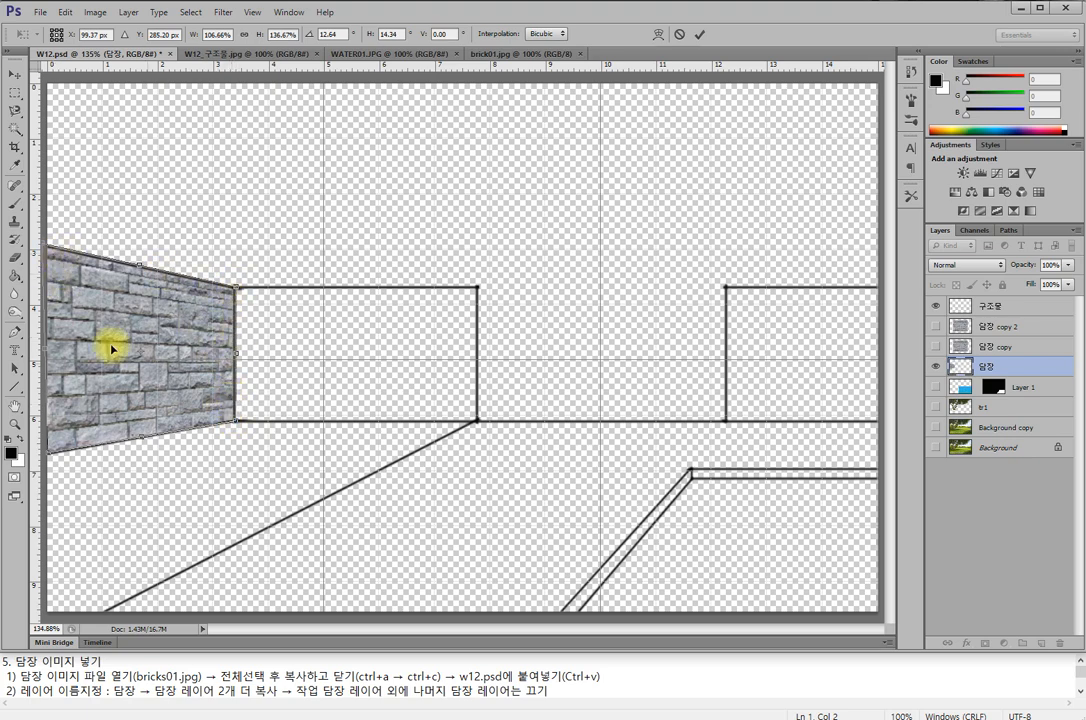
pyautogui.moveTo(44, 244); pyautogui.dragTo(49, 250)
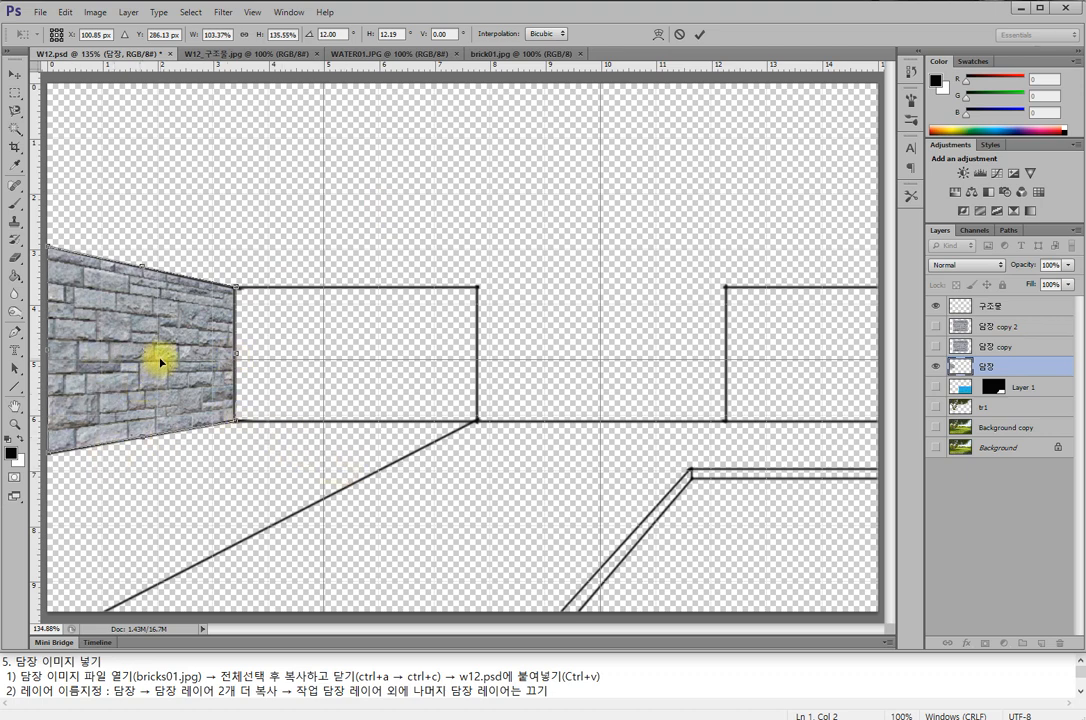
pyautogui.press('Return')
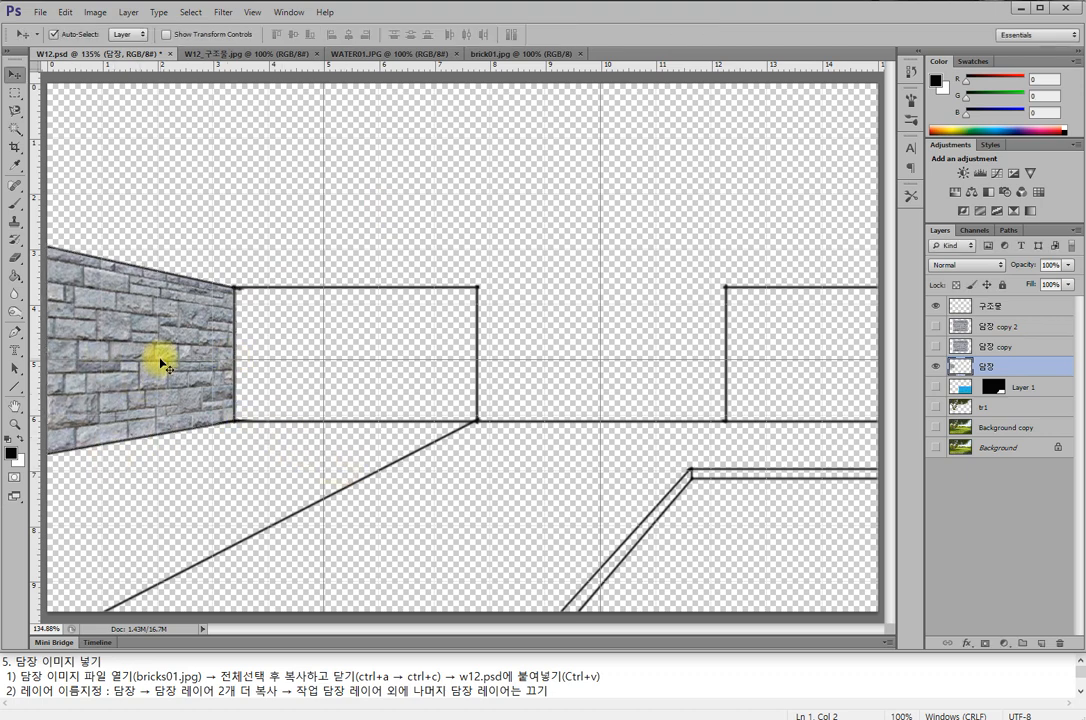
# - Make the 담장 copy layer visible
pyautogui.click(936, 347)
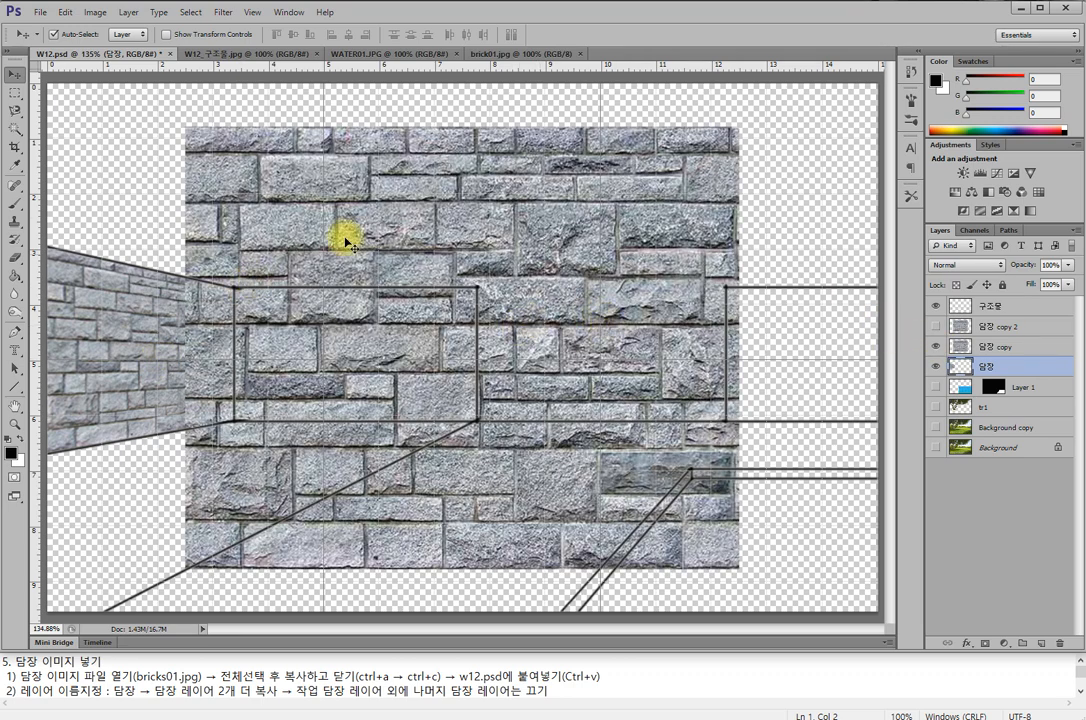
pyautogui.hotkey('ctrl', 't')
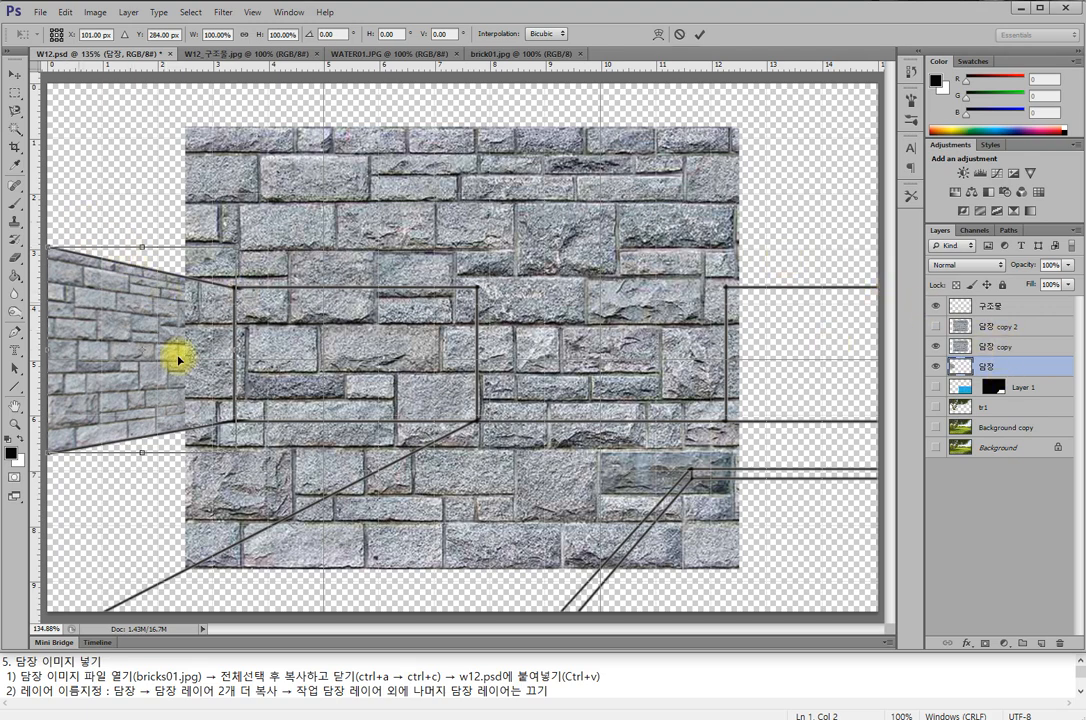
pyautogui.press('Return')
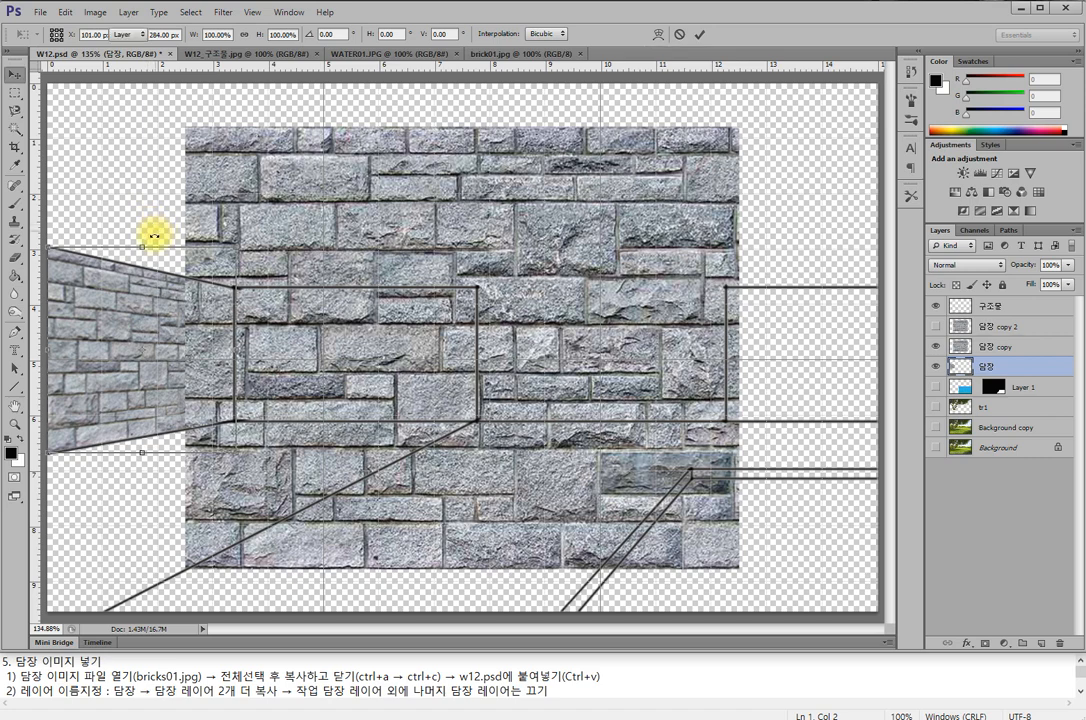
pyautogui.click(156, 232)
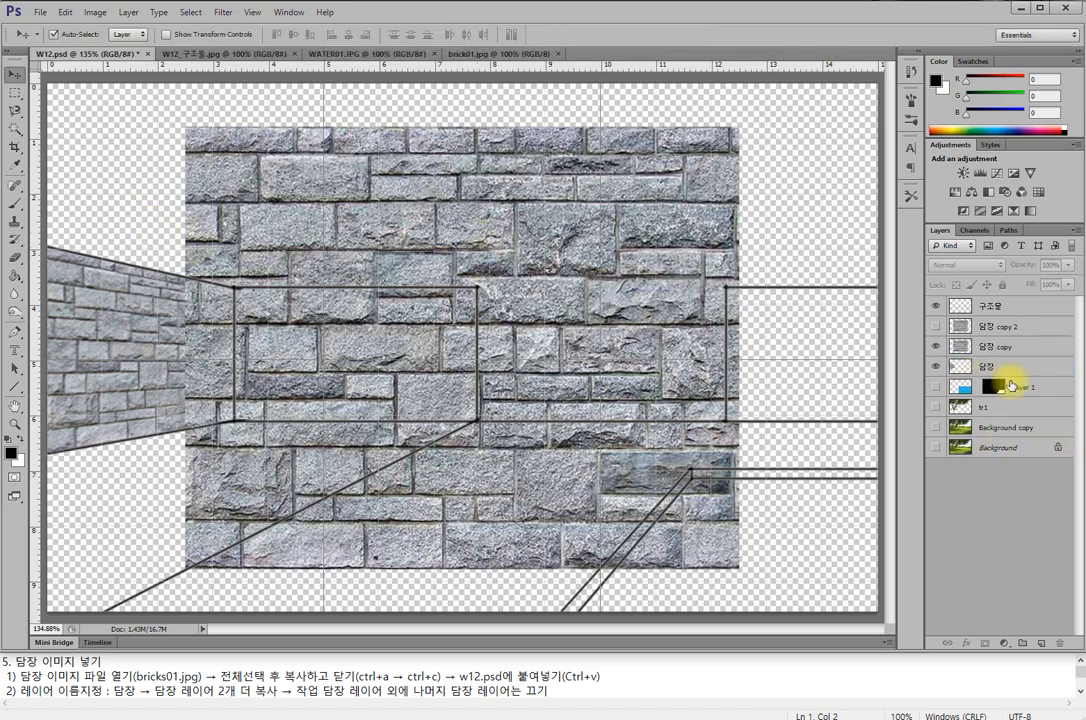
# - Scale and move the 담장 copy layer to fill the rectangular wall outline adjoining the left wall, with a height of about 31%
pyautogui.click(379, 237)
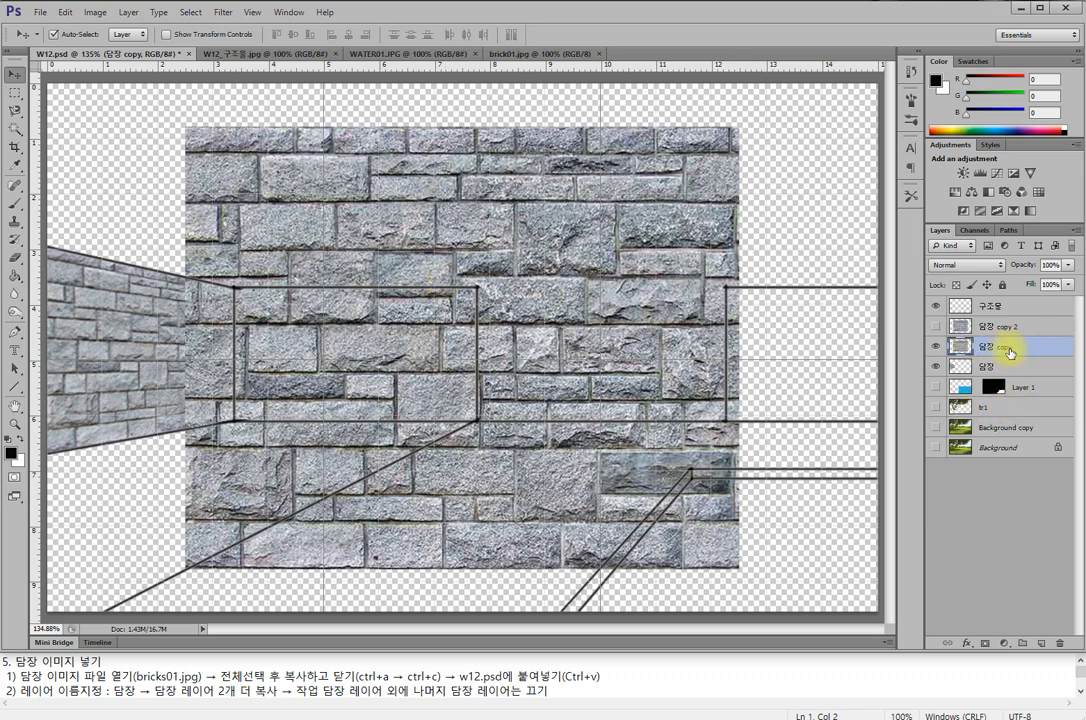
pyautogui.hotkey('ctrl', 't')
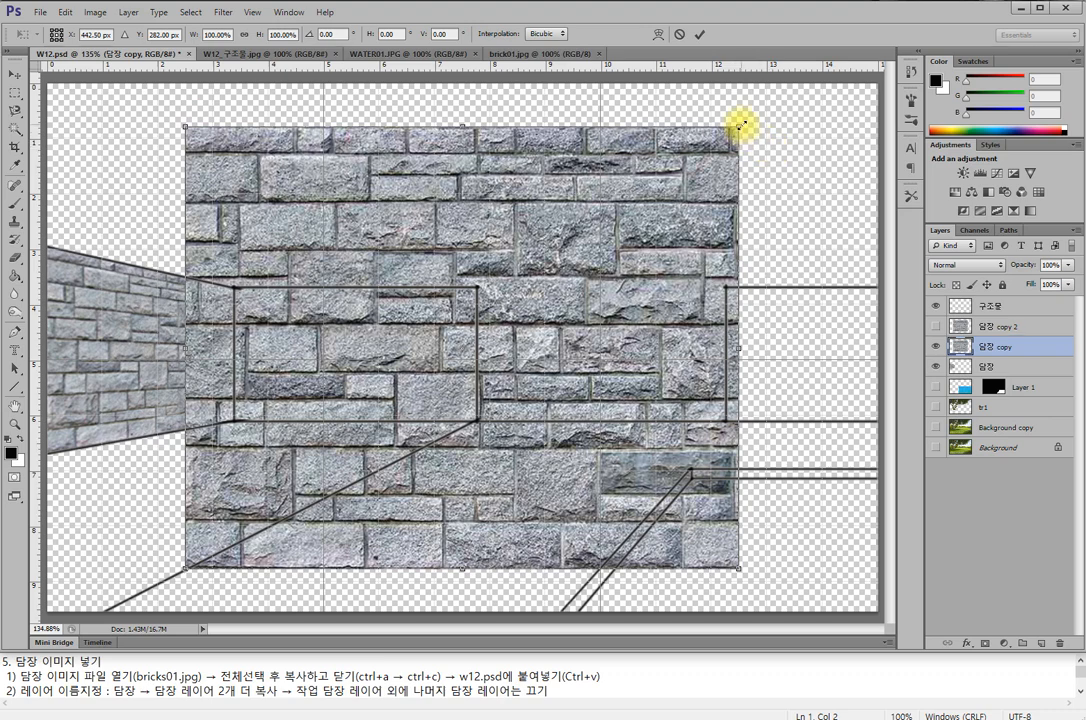
pyautogui.moveTo(741, 124); pyautogui.dragTo(483, 330)
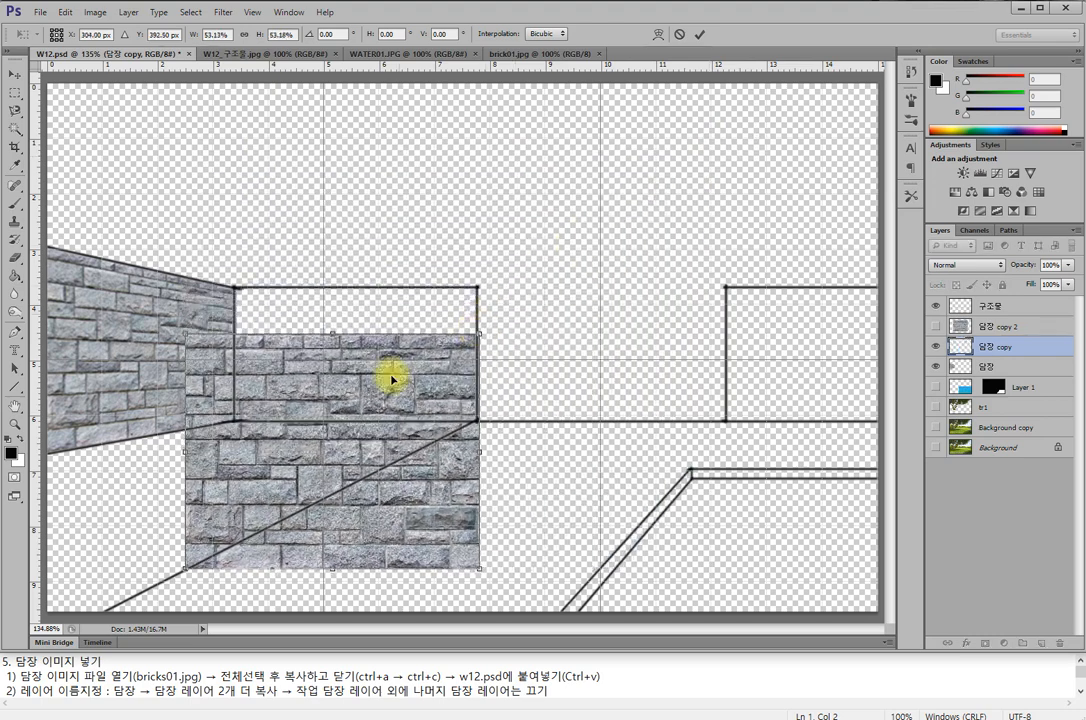
pyautogui.moveTo(404, 368); pyautogui.dragTo(440, 330)
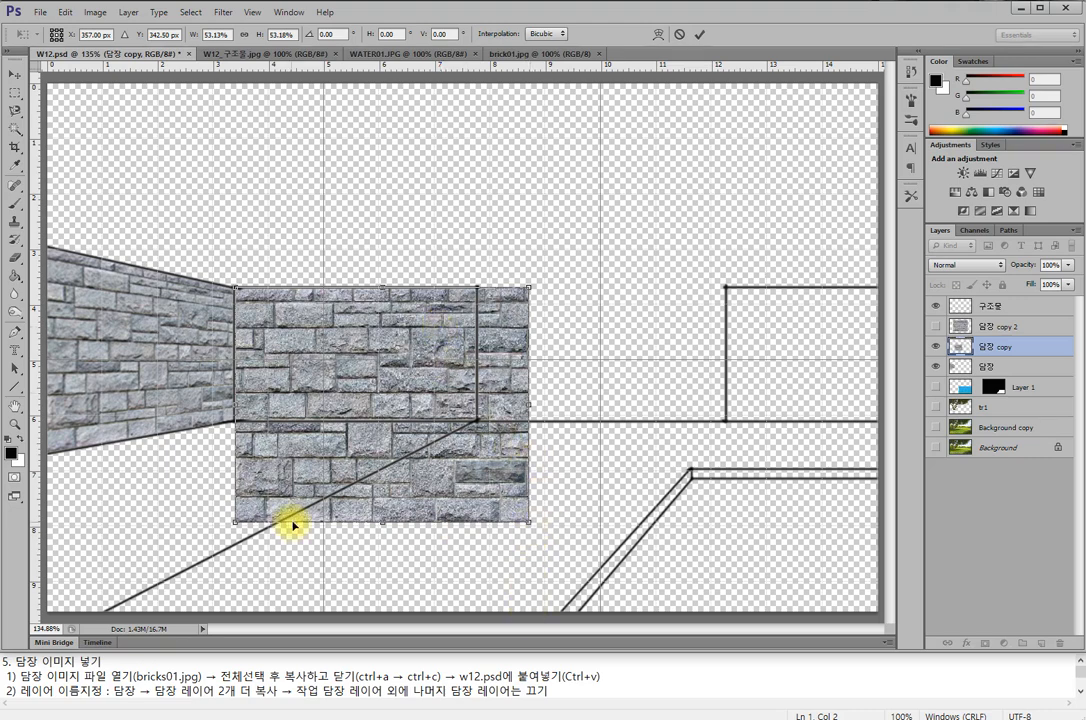
pyautogui.moveTo(386, 524); pyautogui.dragTo(390, 427)
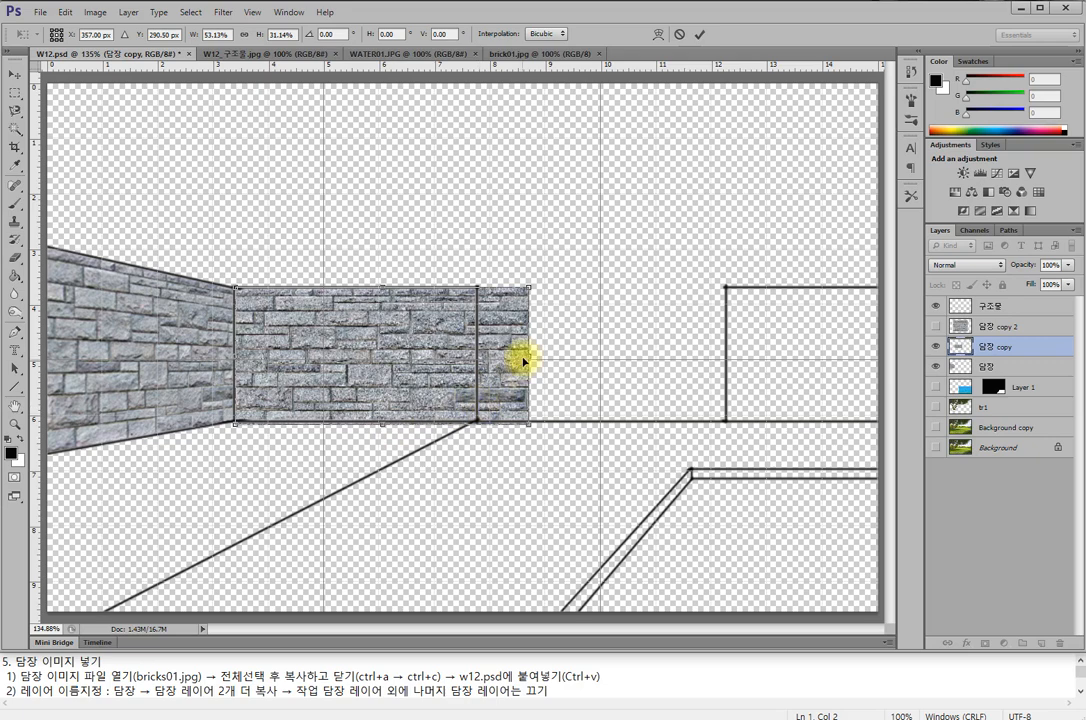
pyautogui.moveTo(533, 354); pyautogui.dragTo(481, 363)
pyautogui.press('Return')
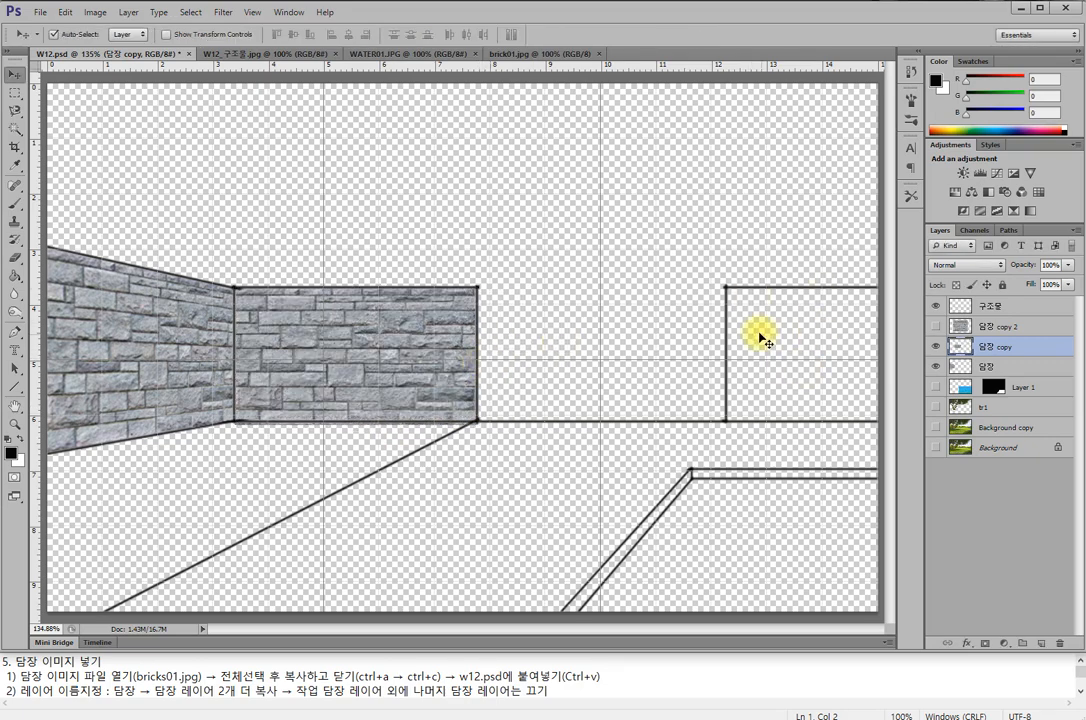
# - Show the 담장 copy 2 layer and fit it to the right wall outline, scaled to about 27% width and 31% height
pyautogui.click(935, 327)
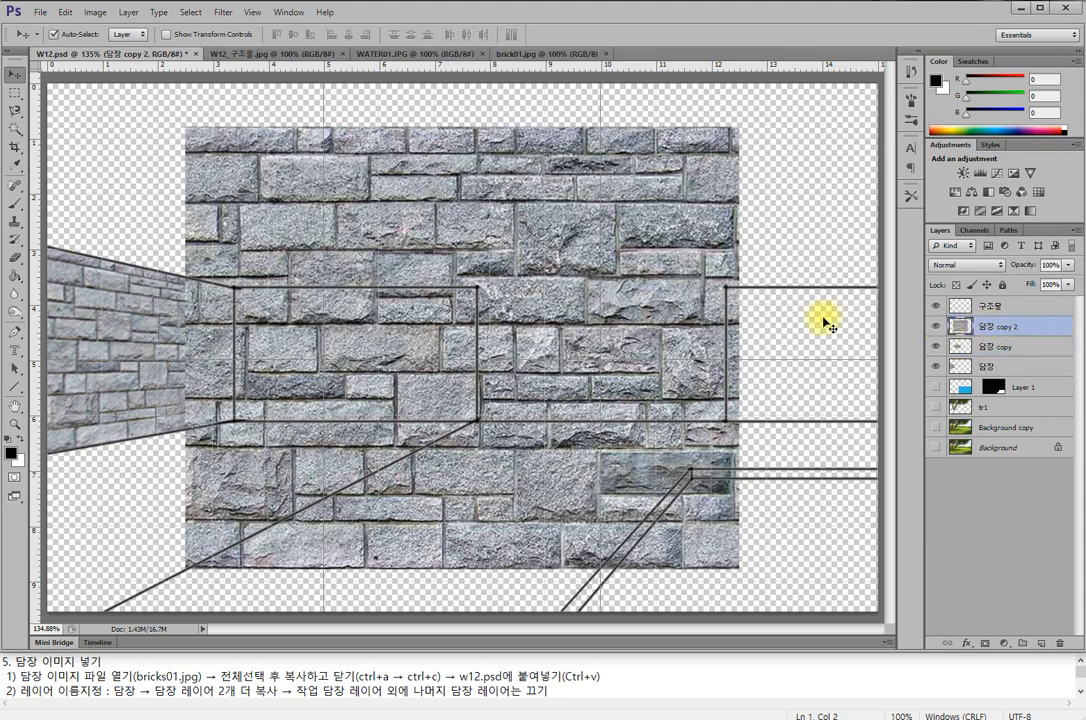
pyautogui.moveTo(537, 255); pyautogui.dragTo(673, 265)
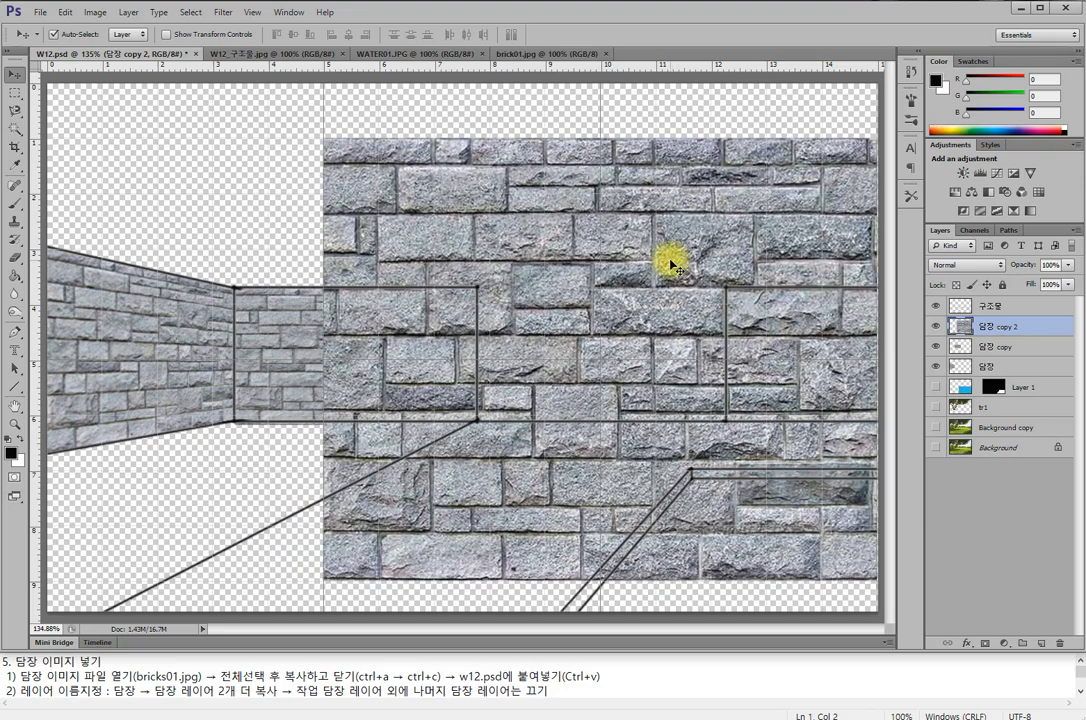
pyautogui.hotkey('ctrl', 't')
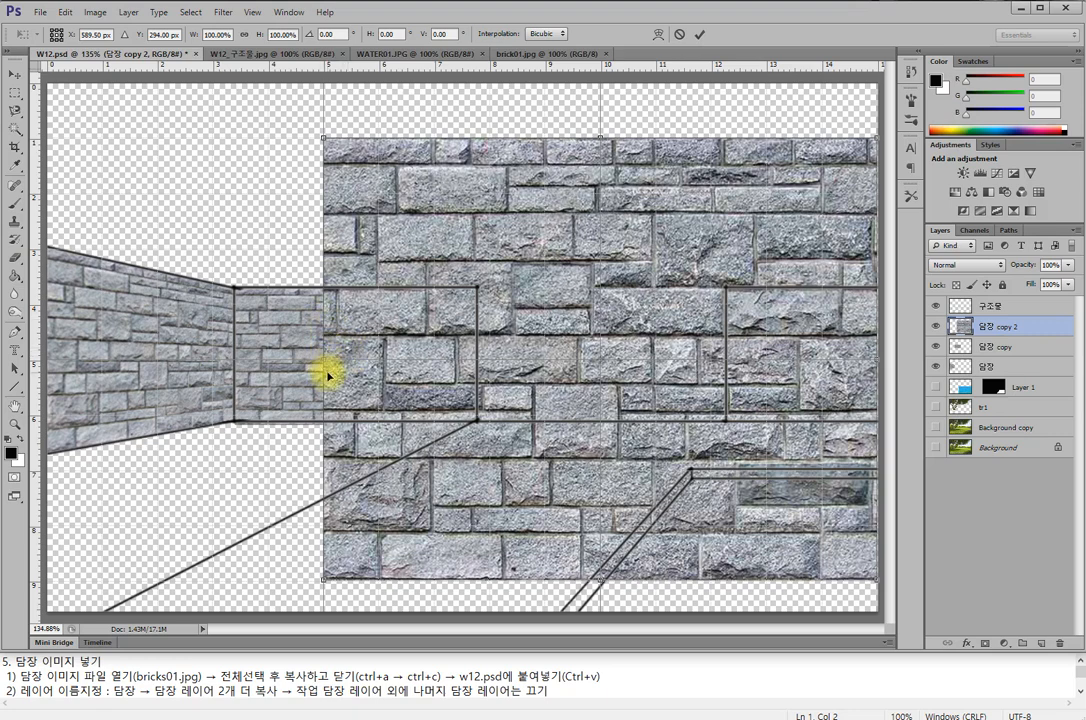
pyautogui.moveTo(322, 361); pyautogui.dragTo(723, 352)
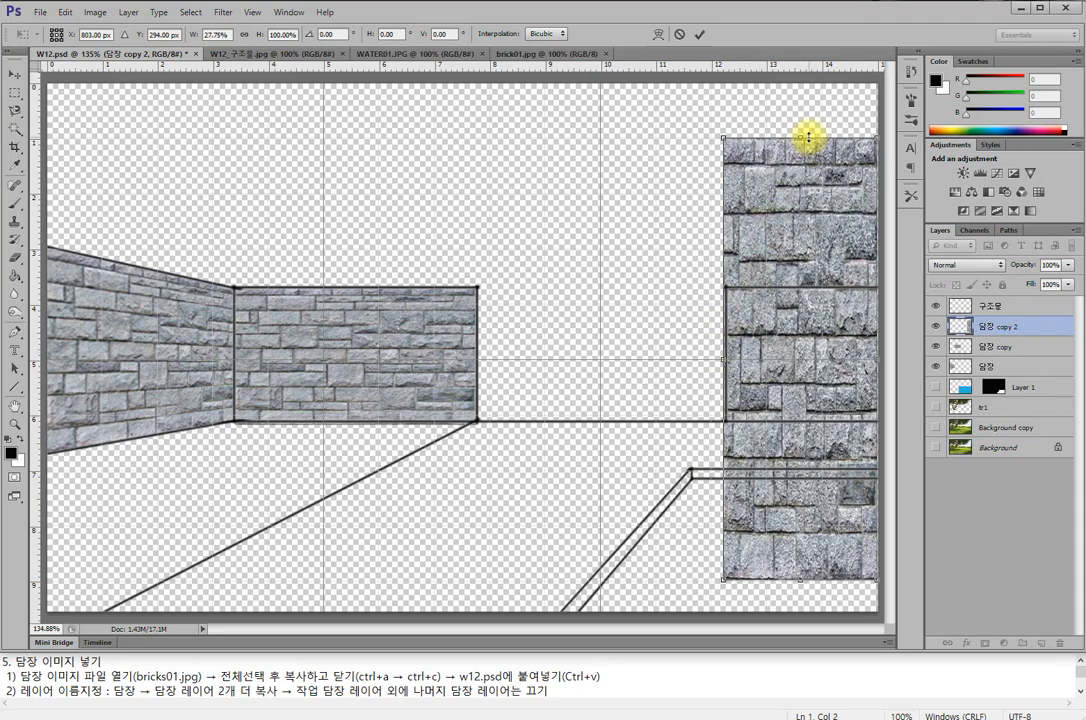
pyautogui.moveTo(807, 135); pyautogui.dragTo(807, 287)
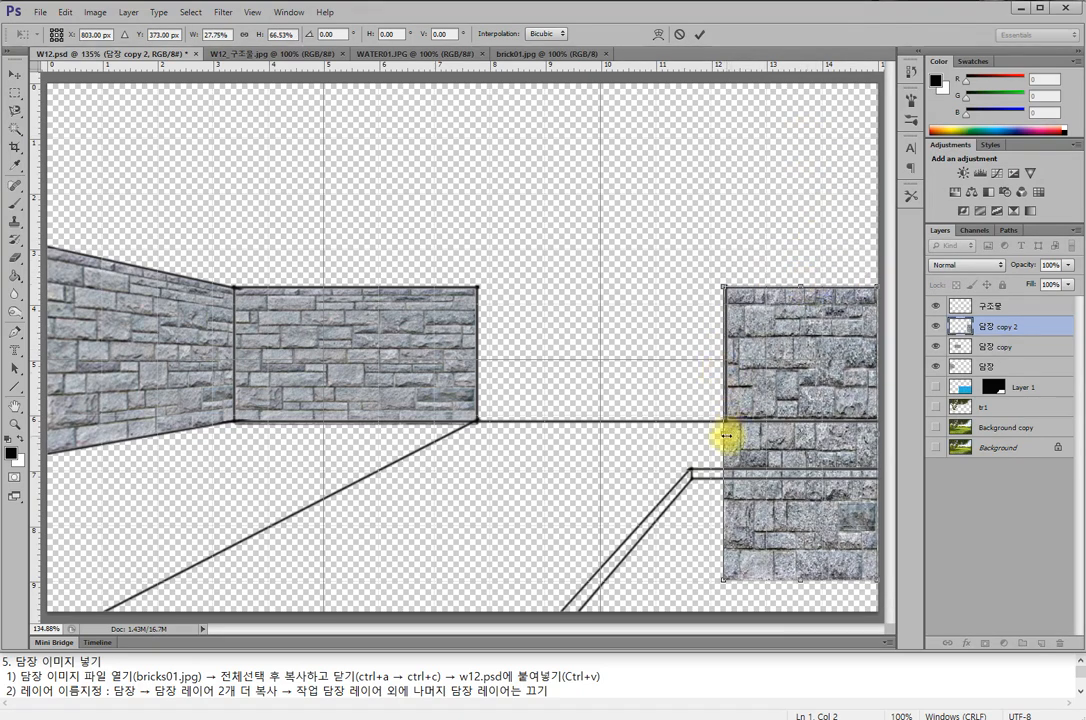
pyautogui.moveTo(726, 436); pyautogui.dragTo(728, 435)
pyautogui.moveTo(805, 578); pyautogui.dragTo(823, 425)
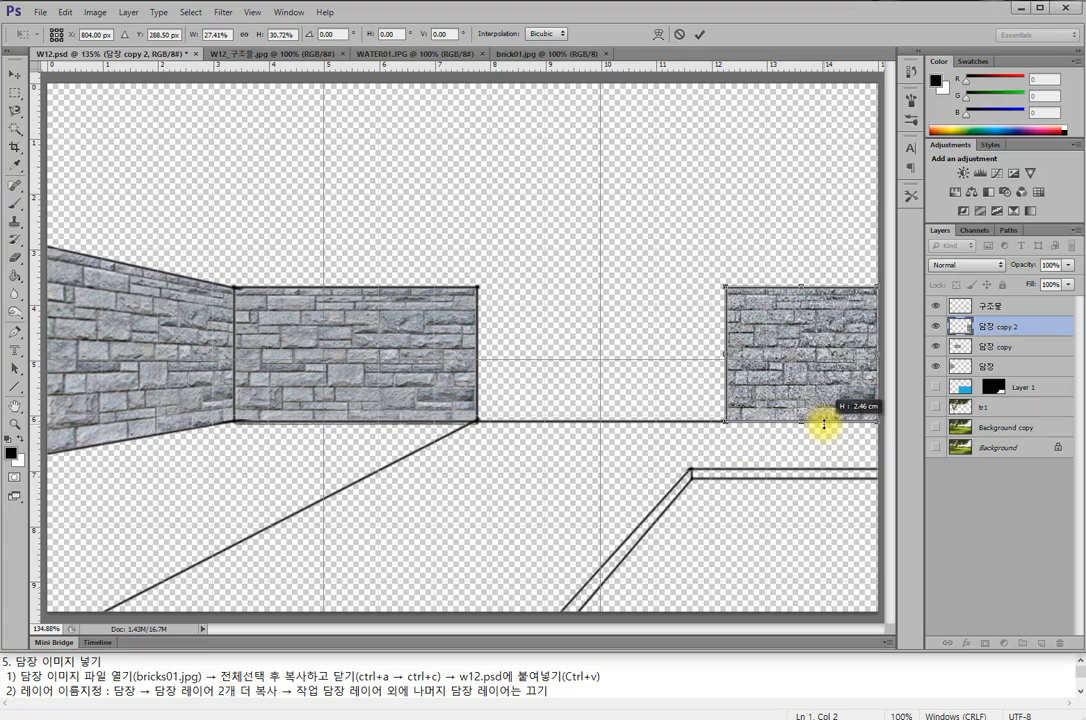
pyautogui.press('Return')
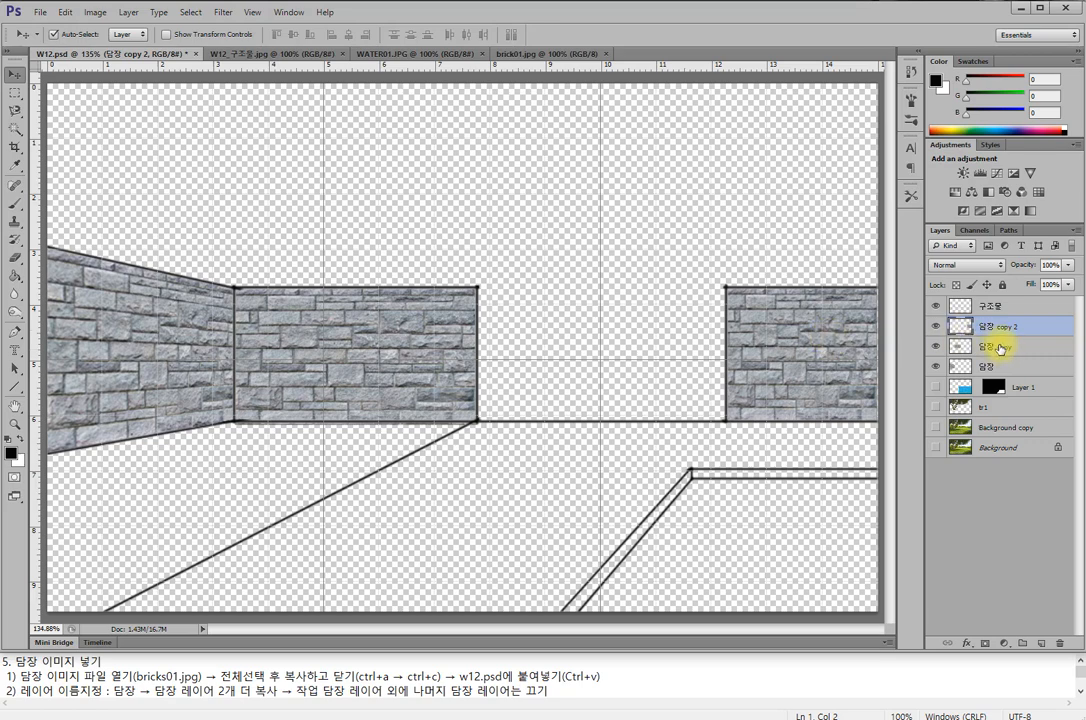
# - Merge the 담장, 담장 copy and 담장 copy 2 layers into one layer
pyautogui.click(1000, 347)
pyautogui.keyDown('shift'); pyautogui.click(1000, 347); pyautogui.keyUp('shift')
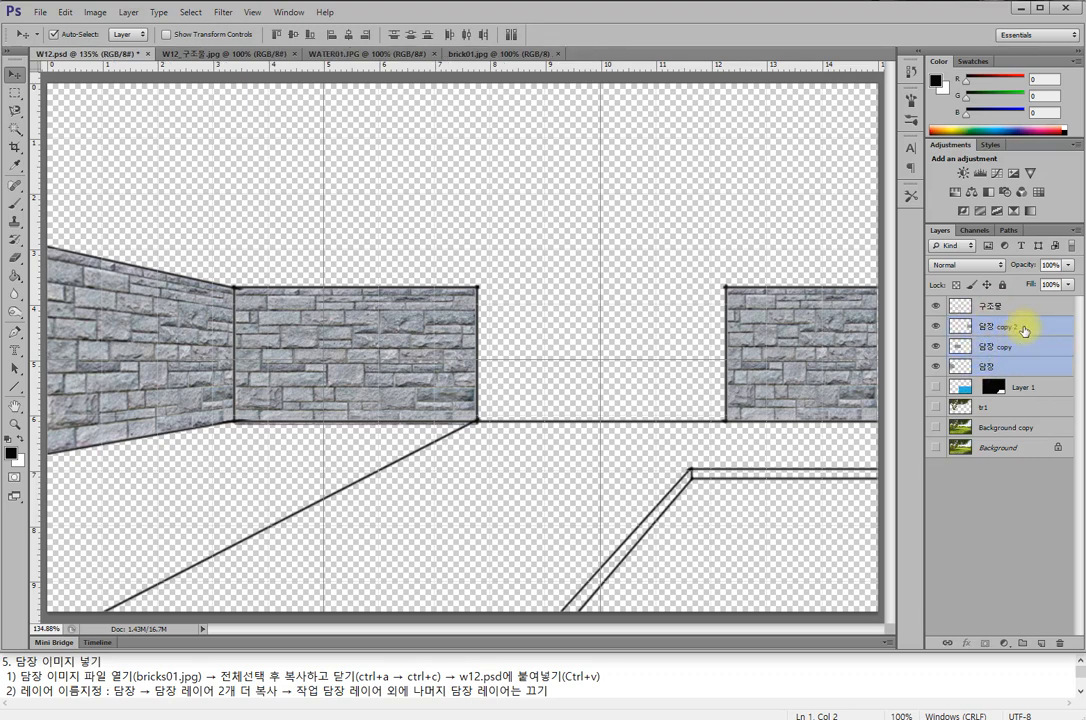
pyautogui.rightClick(1024, 331)
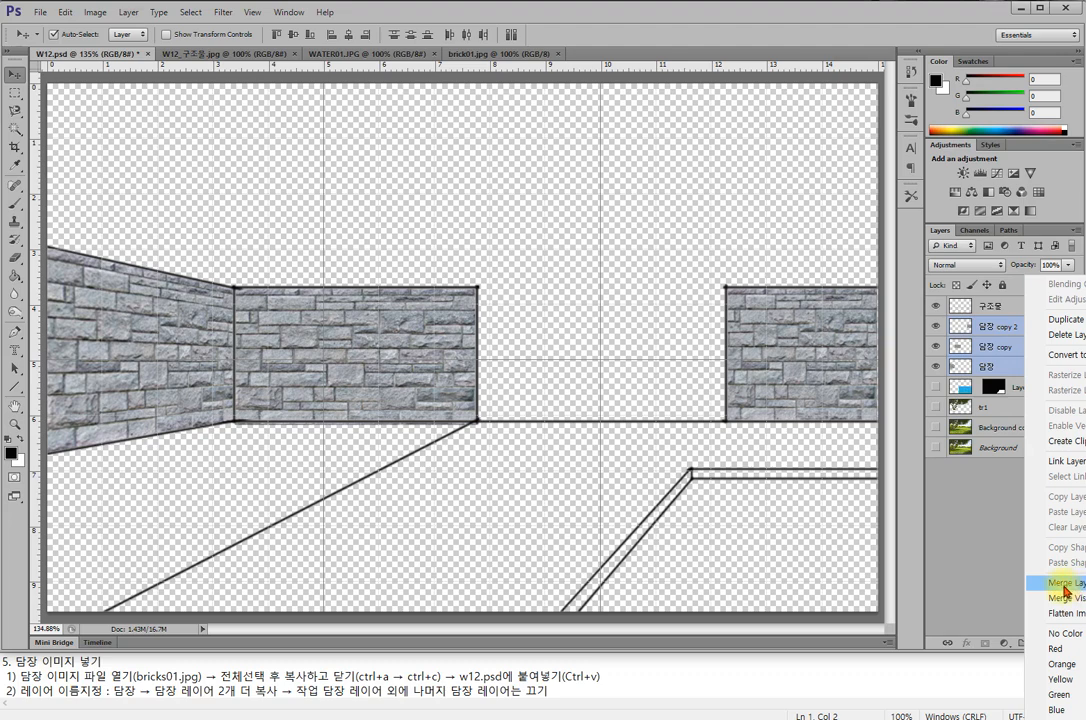
pyautogui.click(1066, 591)
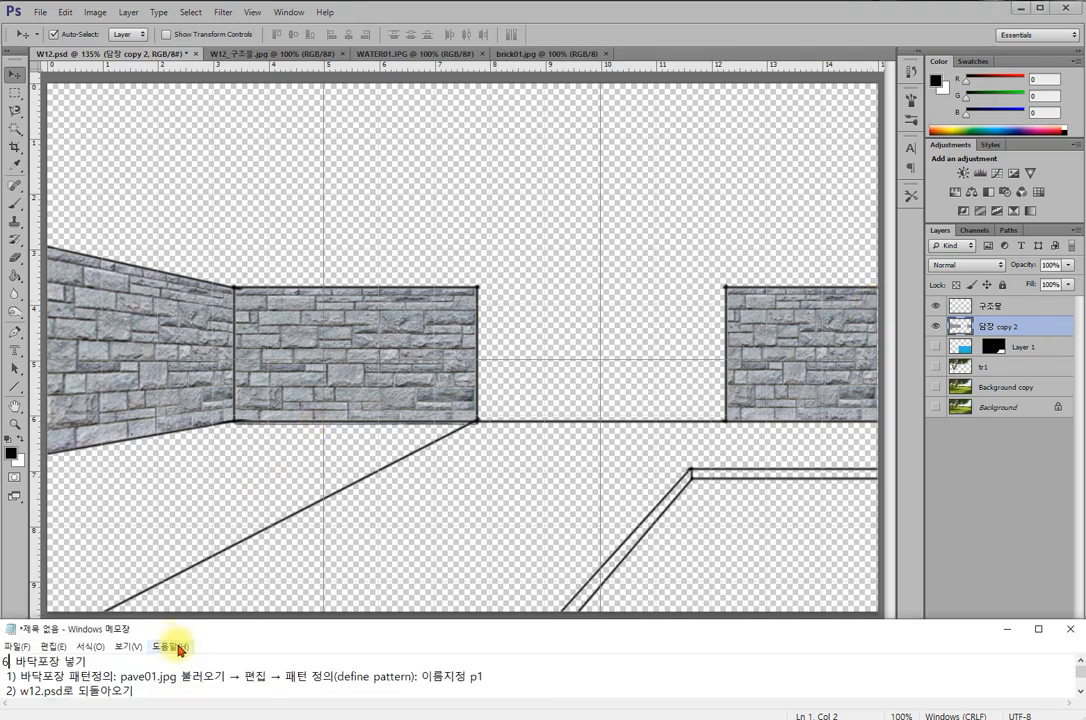
# - Return to Photoshop and make the tr1 tree layer visible
pyautogui.click(295, 538)
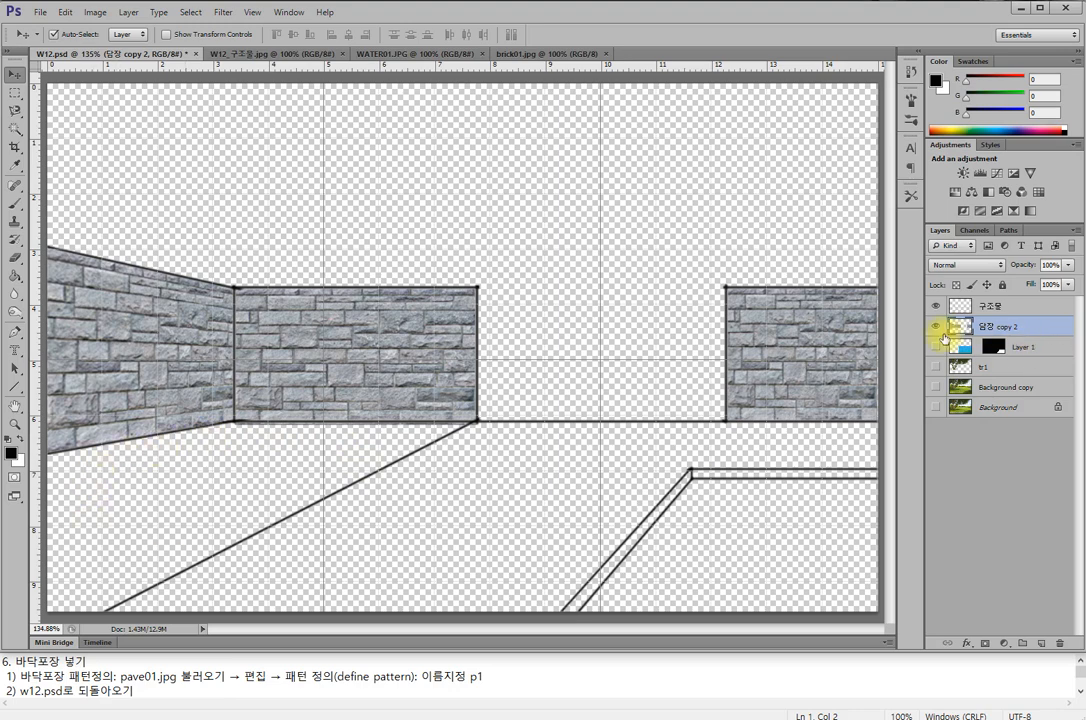
pyautogui.click(935, 366)
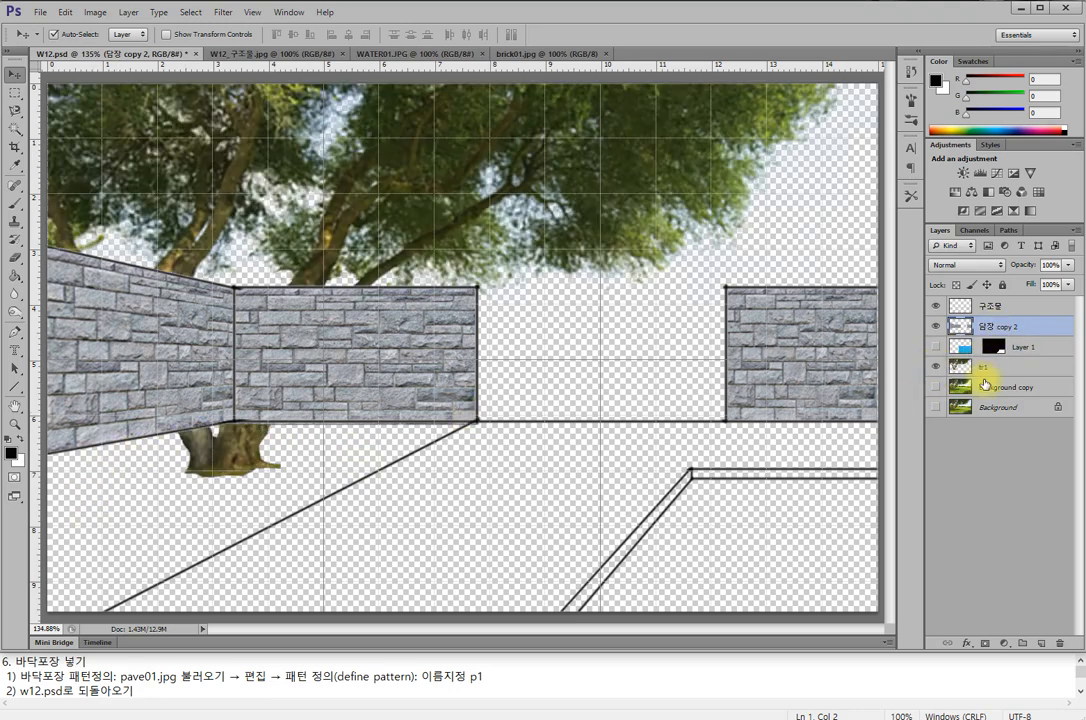
# - Move the tr1 tree layer directly above the 담장 copy 2 layer and hide it
pyautogui.moveTo(998, 326); pyautogui.dragTo(995, 316)
pyautogui.click(936, 327)
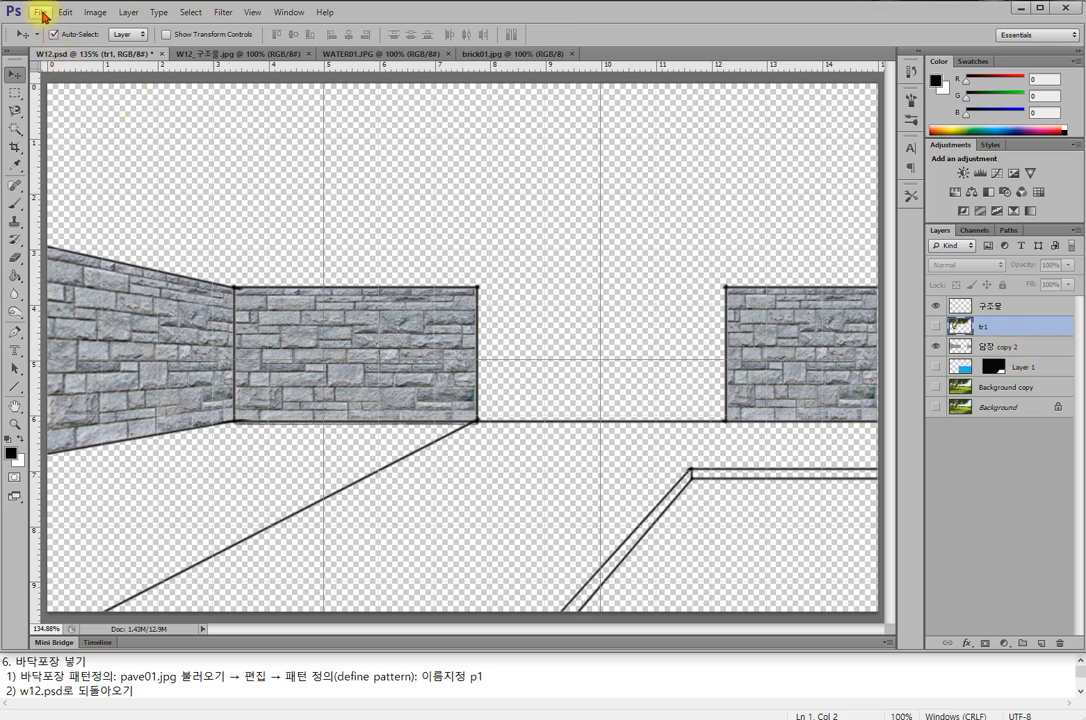
# - Open the PAVE01.jpg paving image from the img folder and keep it as the active document
pyautogui.click(42, 12)
pyautogui.click(52, 40)
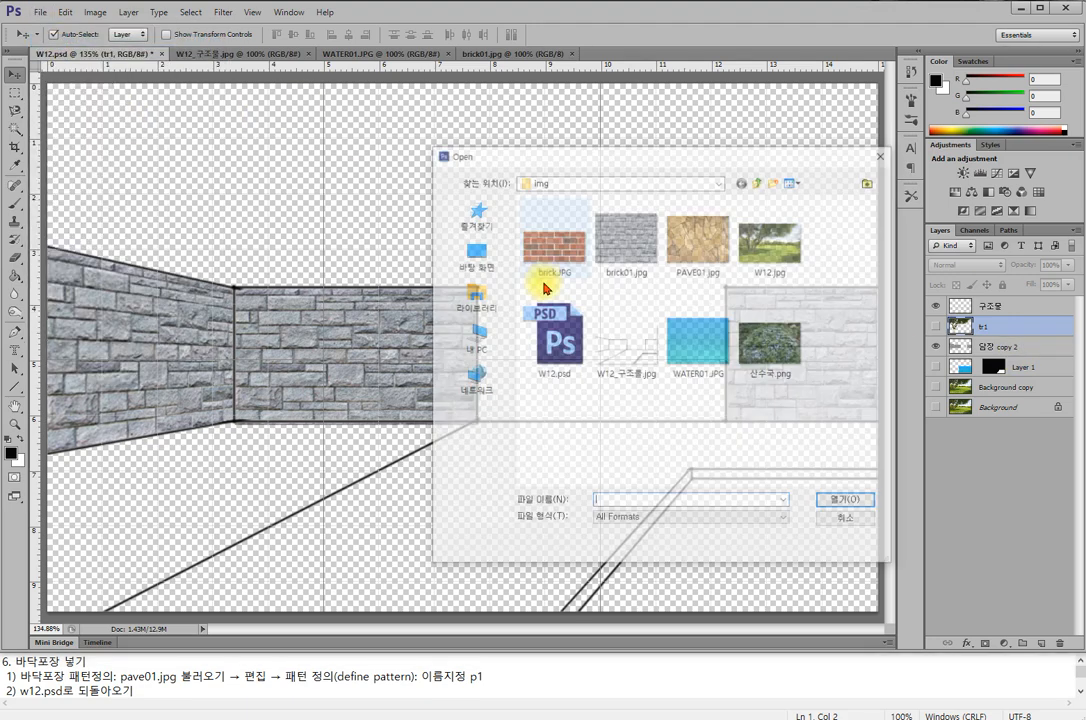
pyautogui.click(690, 265)
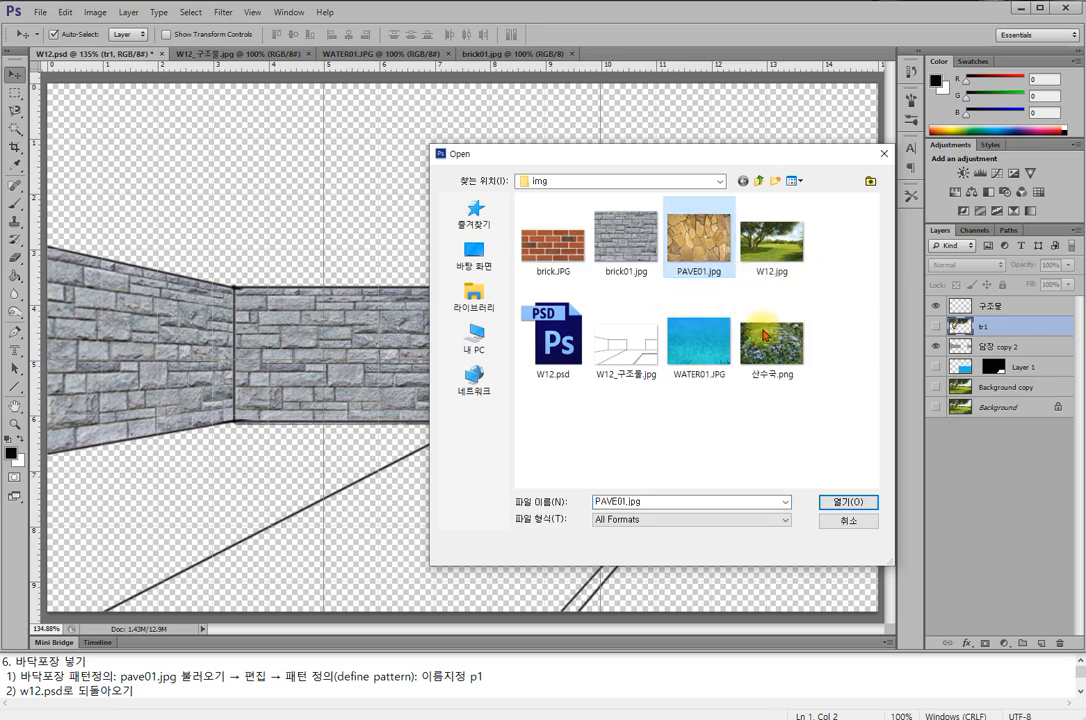
pyautogui.click(857, 504)
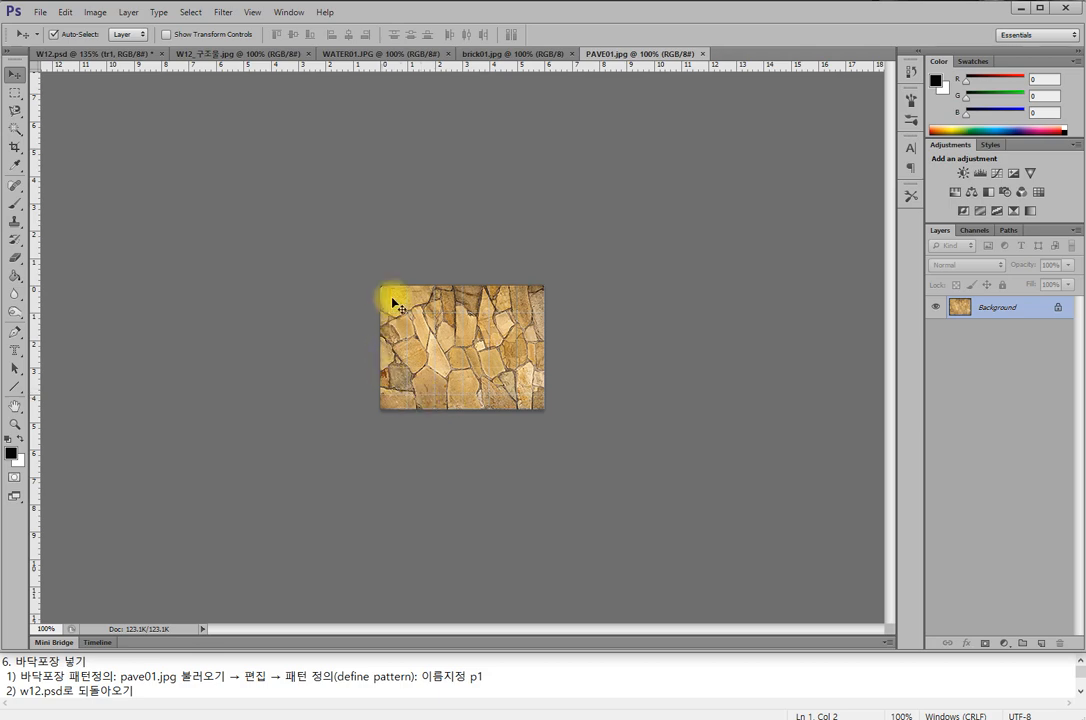
pyautogui.click(50, 54)
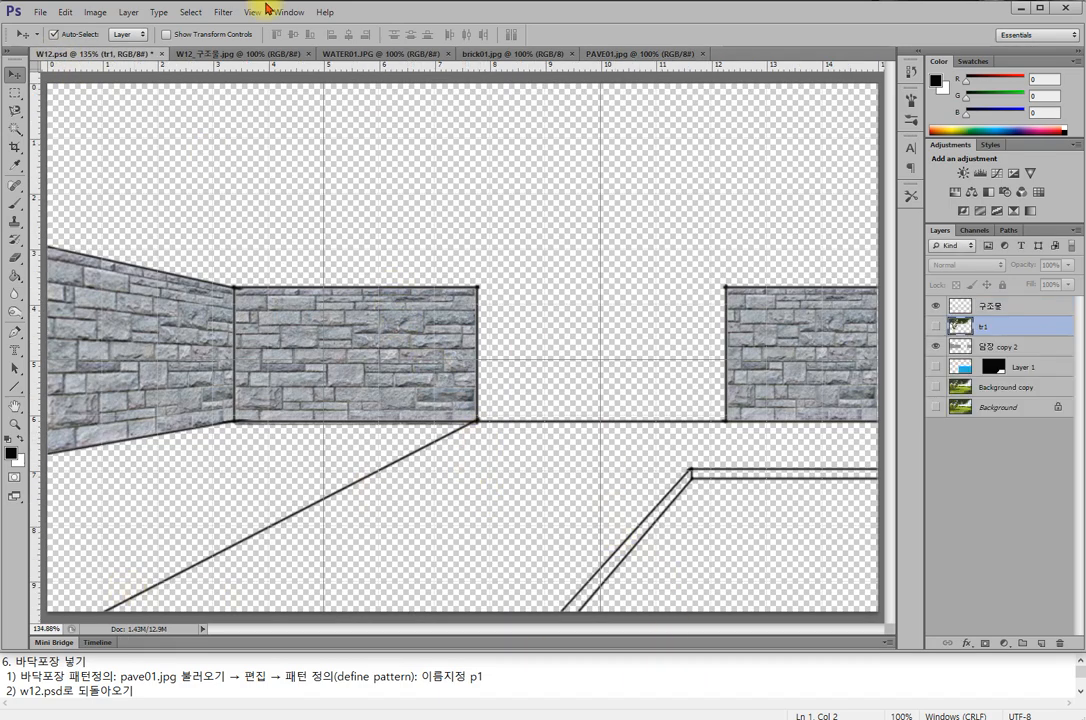
pyautogui.click(618, 53)
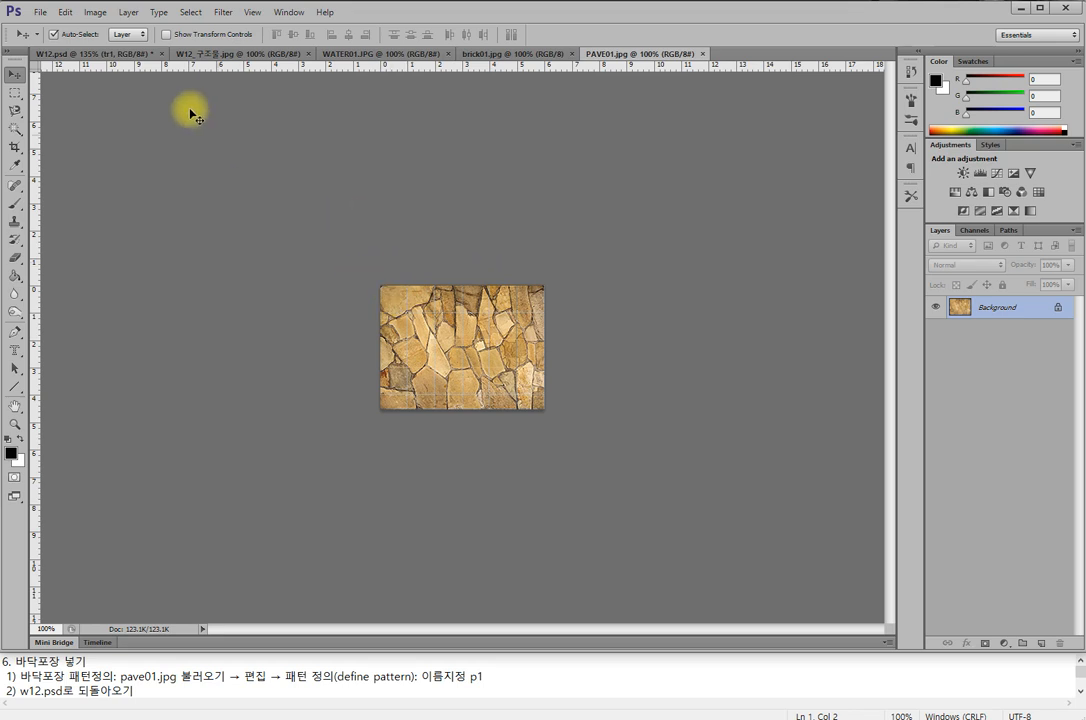
# - Define the whole PAVE01.jpg image as a pattern named p1
pyautogui.click(68, 14)
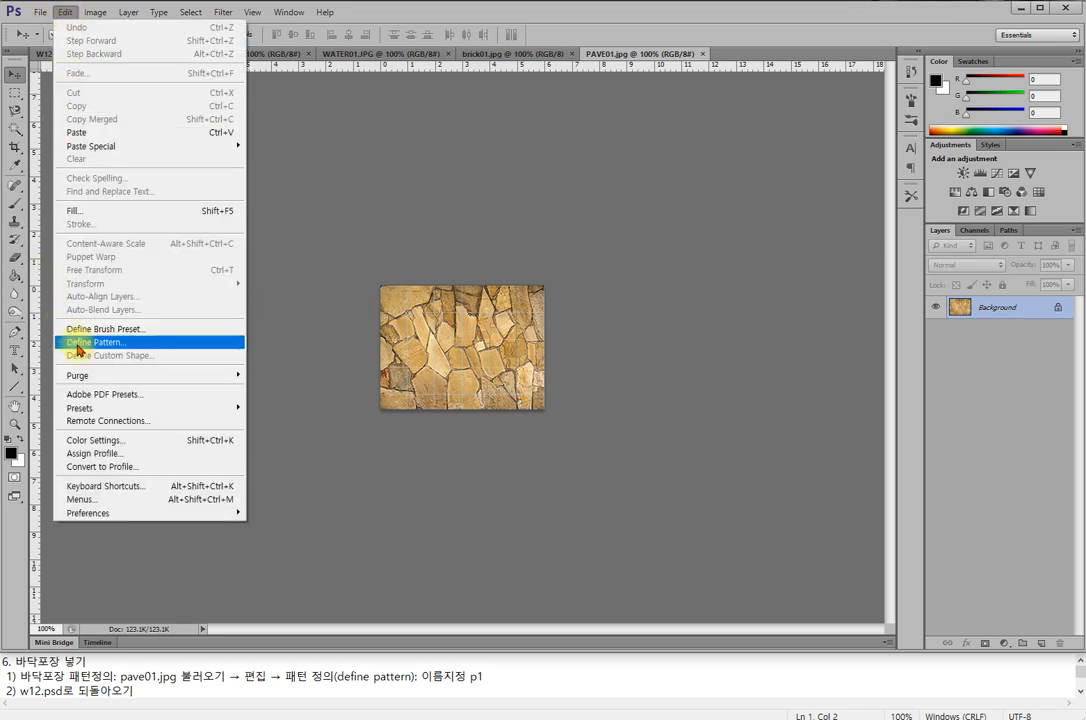
pyautogui.click(112, 343)
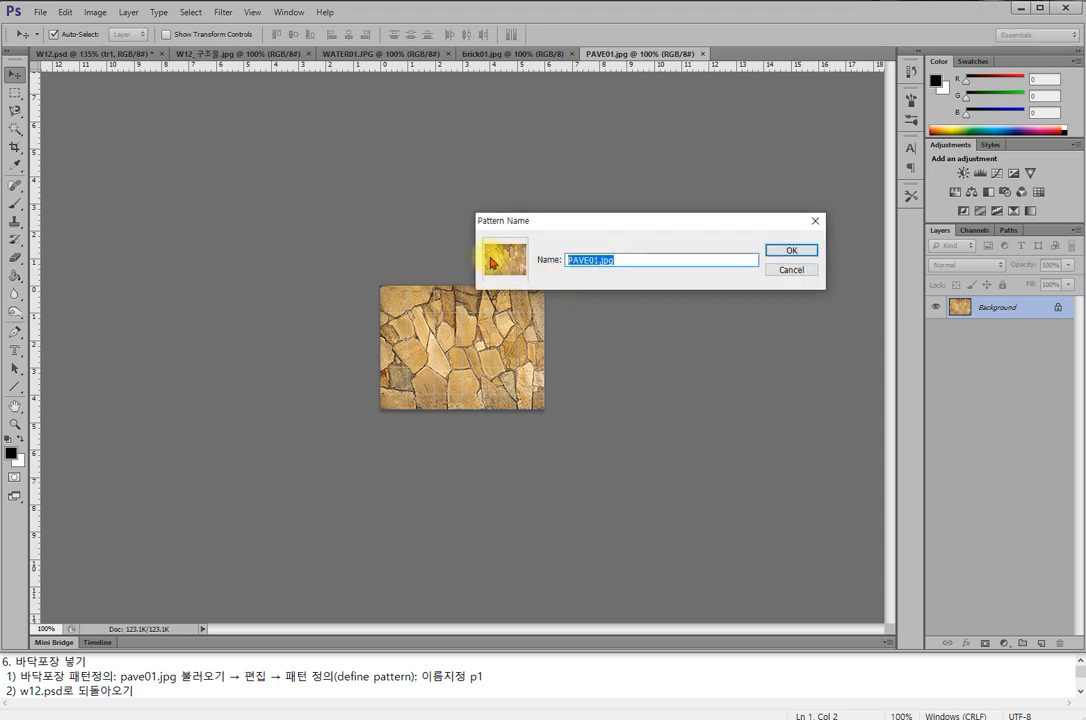
pyautogui.write('ㅔ1')
pyautogui.press('BackSpace')
pyautogui.press('BackSpace')
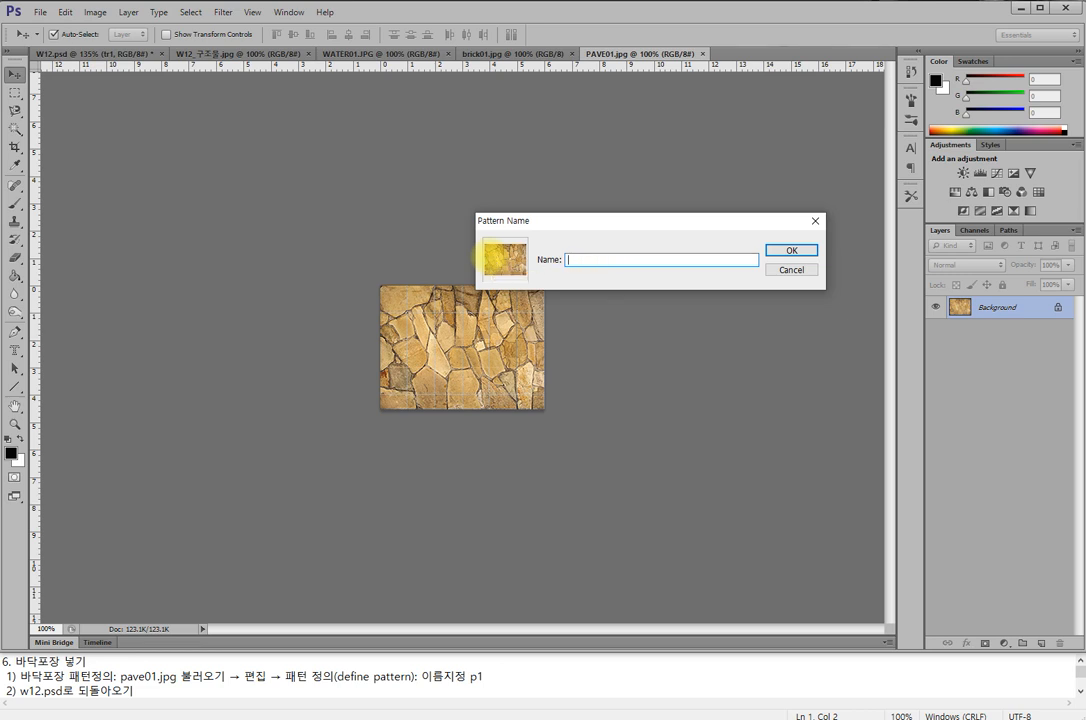
pyautogui.write('p1')
pyautogui.click(800, 251)
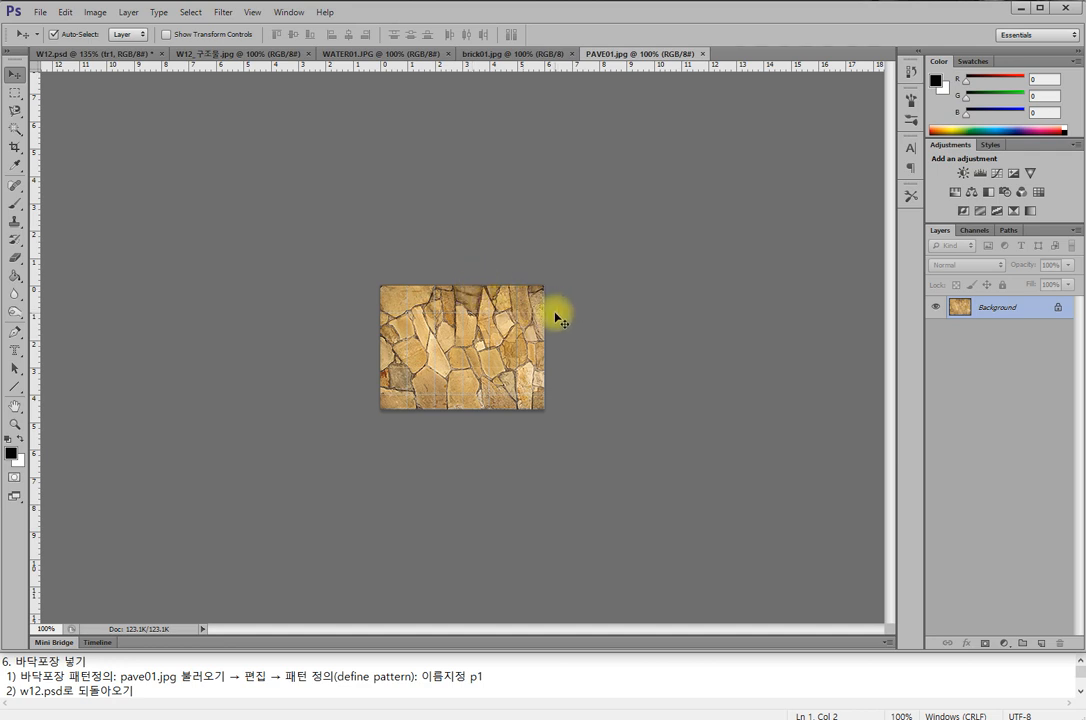
# - Return to W12.psd and create a new layer named 바닥 above the tr1 layer
pyautogui.click(53, 55)
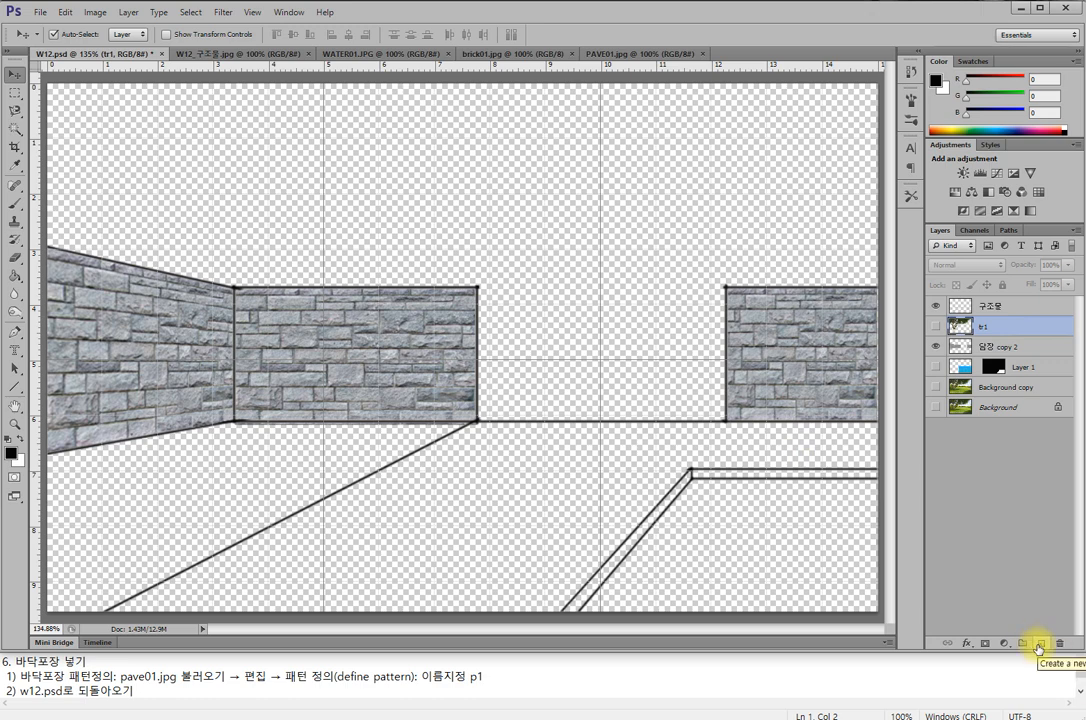
pyautogui.keyDown('alt'); pyautogui.click(1040, 649); pyautogui.keyUp('alt')
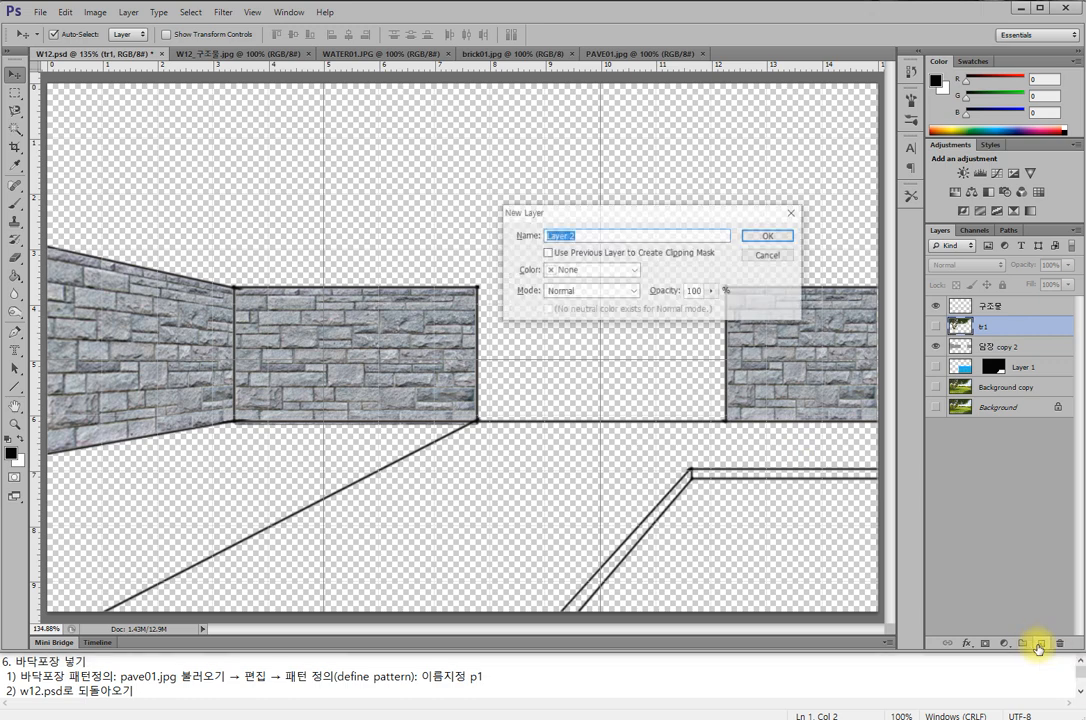
pyautogui.click(769, 236)
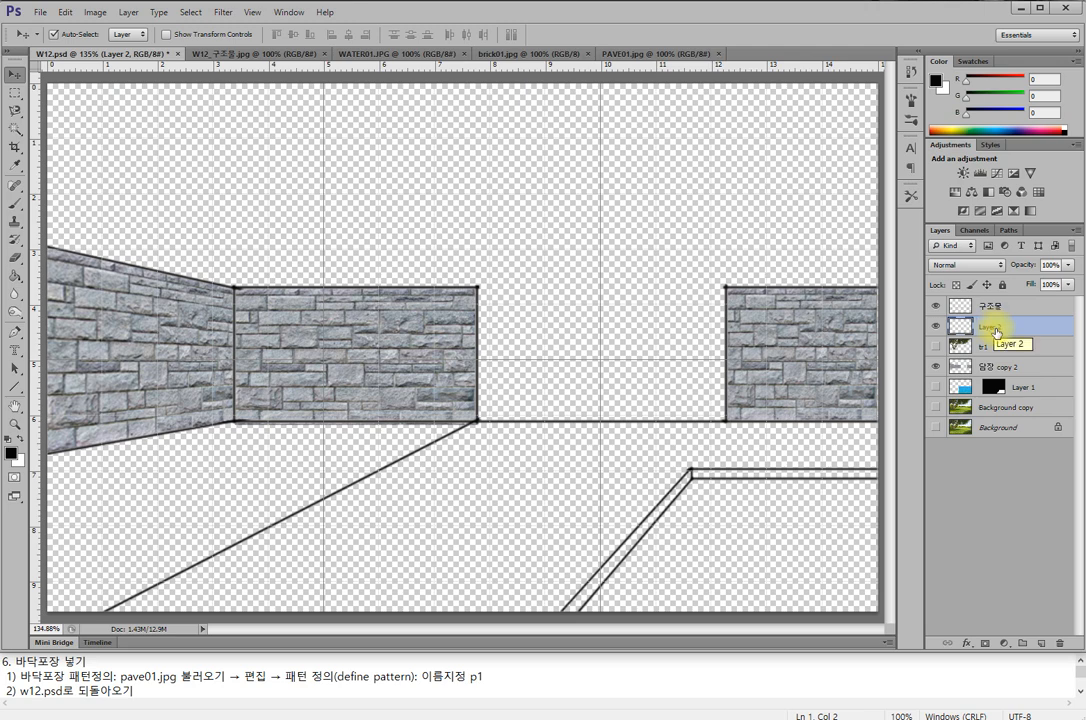
pyautogui.doubleClick(995, 328)
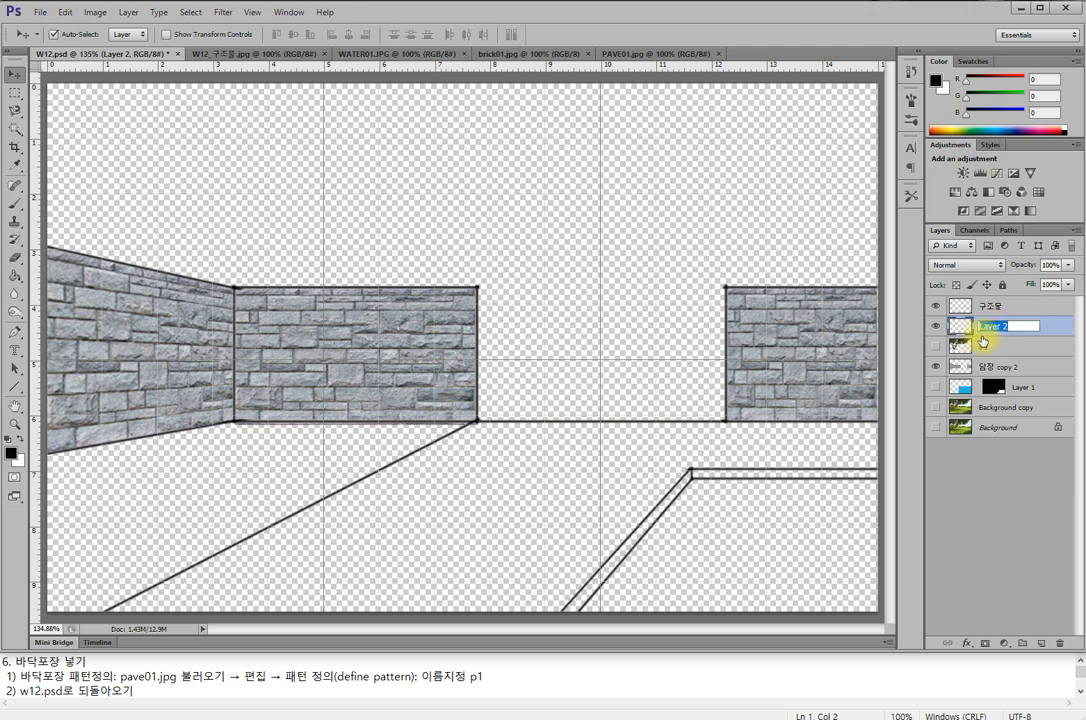
pyautogui.write('바닥')
pyautogui.press('Return')
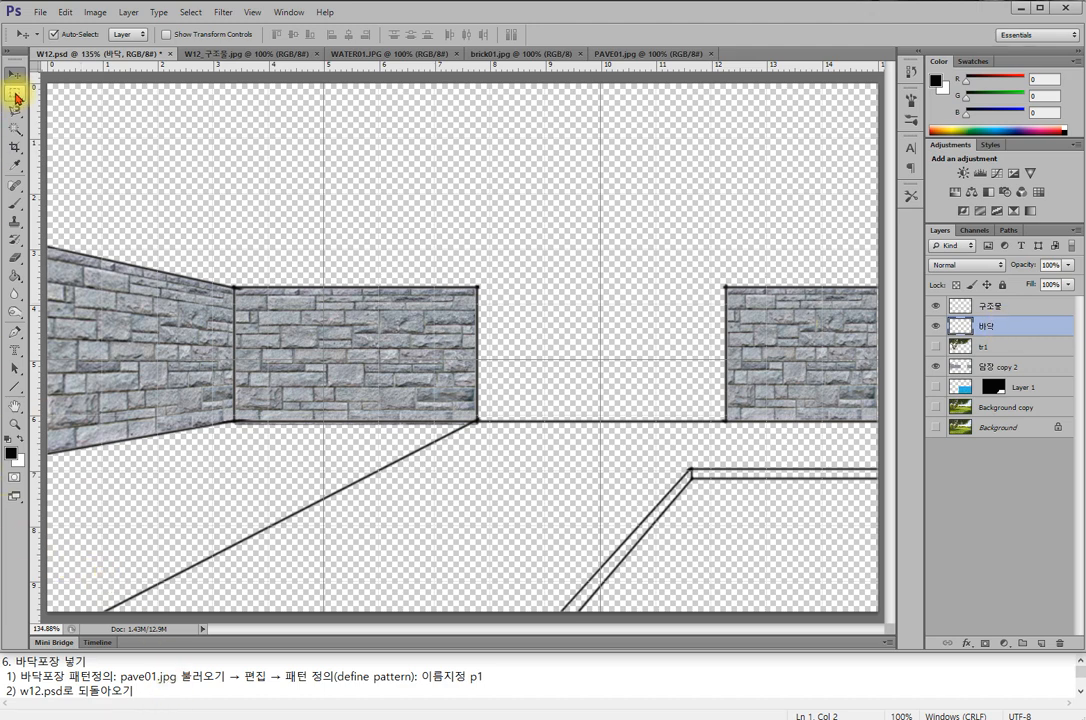
# - Draw a rectangular marquee selection covering nearly the whole canvas
pyautogui.click(17, 97)
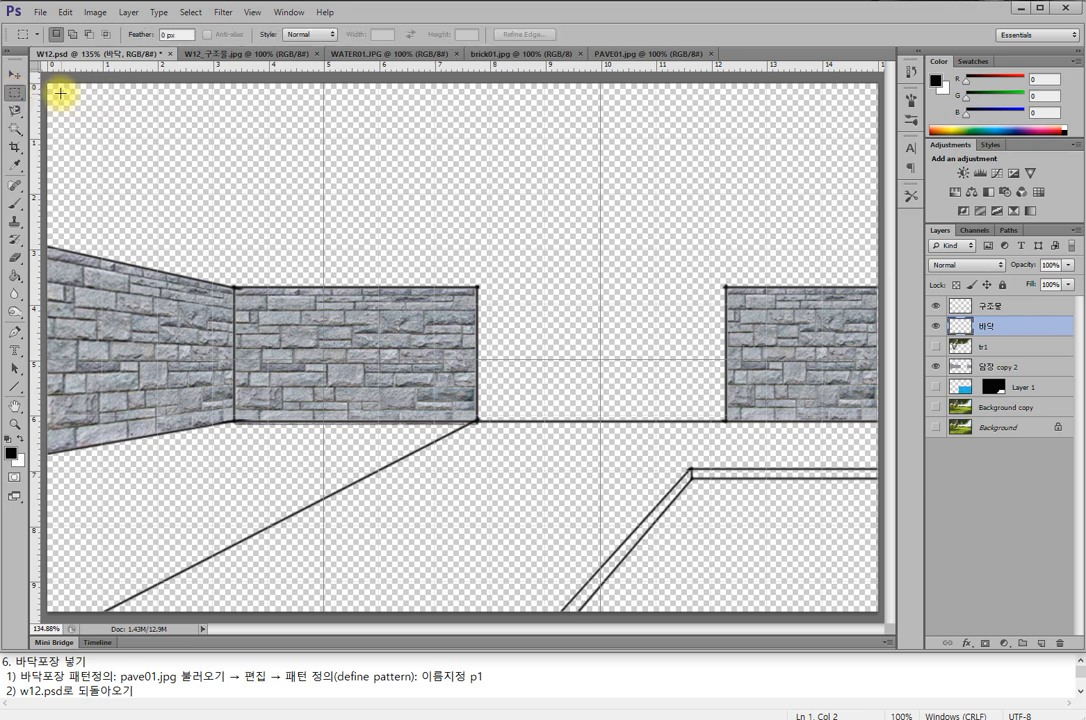
pyautogui.moveTo(56, 89); pyautogui.dragTo(66, 104)
pyautogui.moveTo(133, 181); pyautogui.dragTo(843, 582)
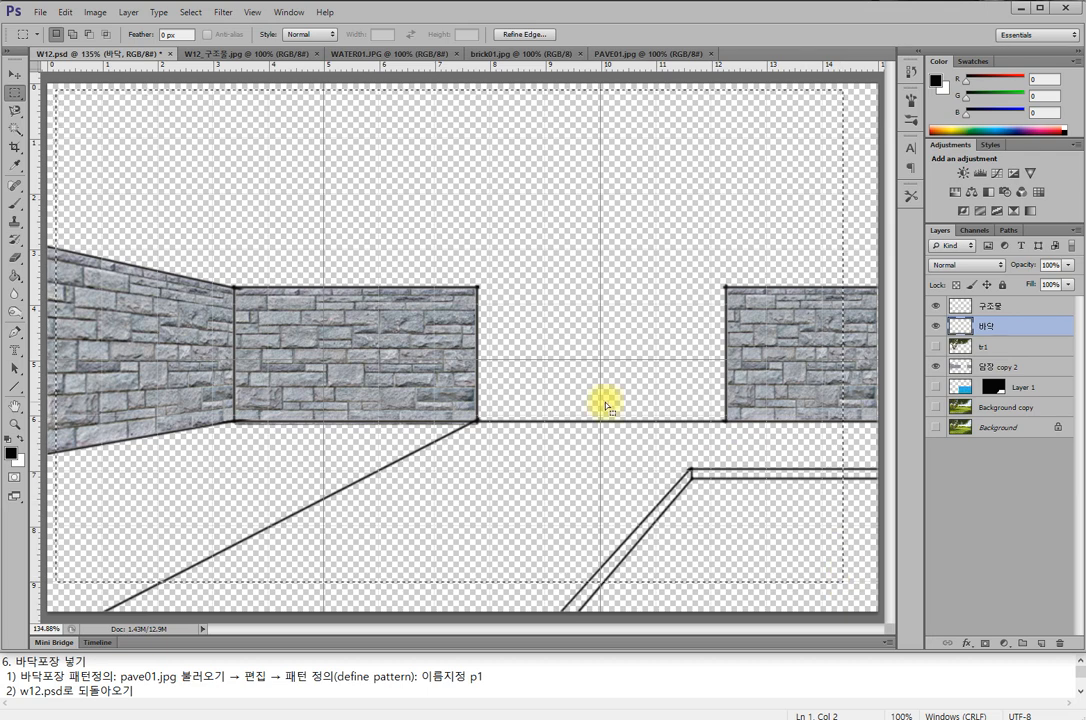
# - Fill the selection on the 바닥 layer with the yellow flagstone pattern in Normal mode at 100% opacity
pyautogui.rightClick(590, 203)
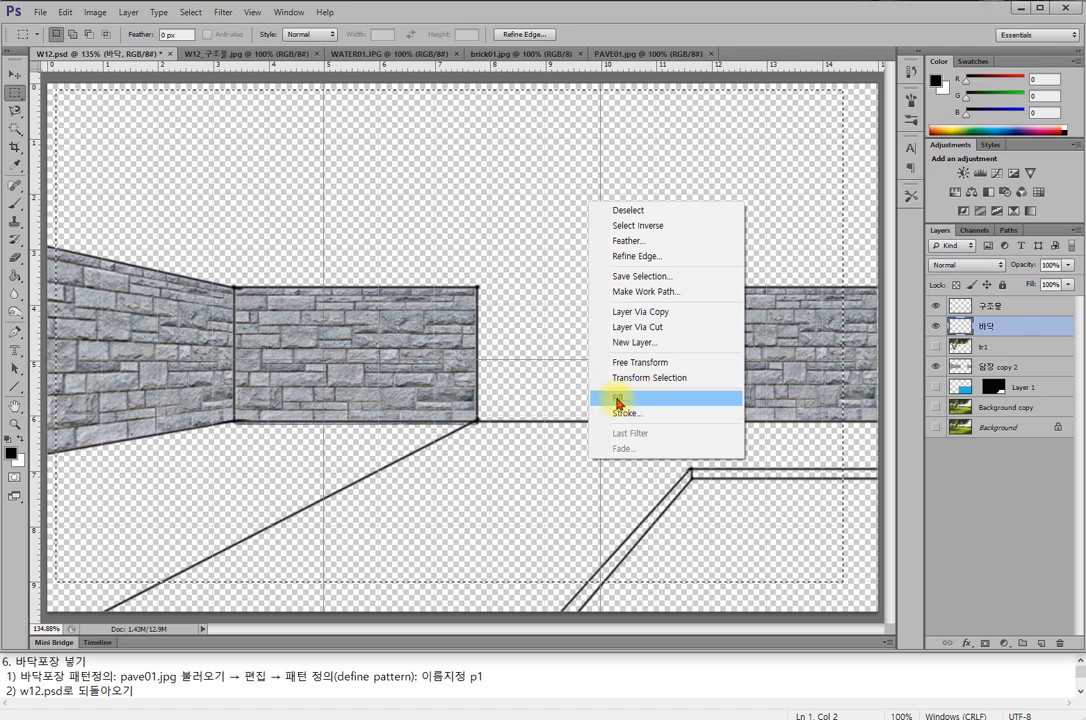
pyautogui.click(619, 401)
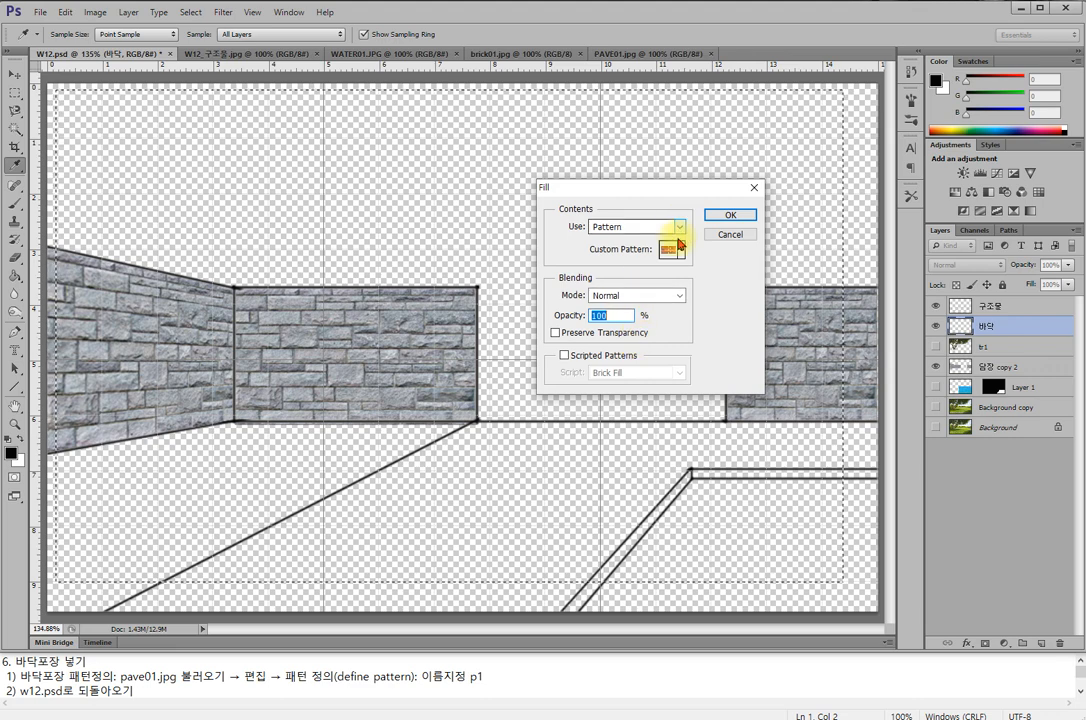
pyautogui.click(680, 226)
pyautogui.click(678, 228)
pyautogui.click(660, 226)
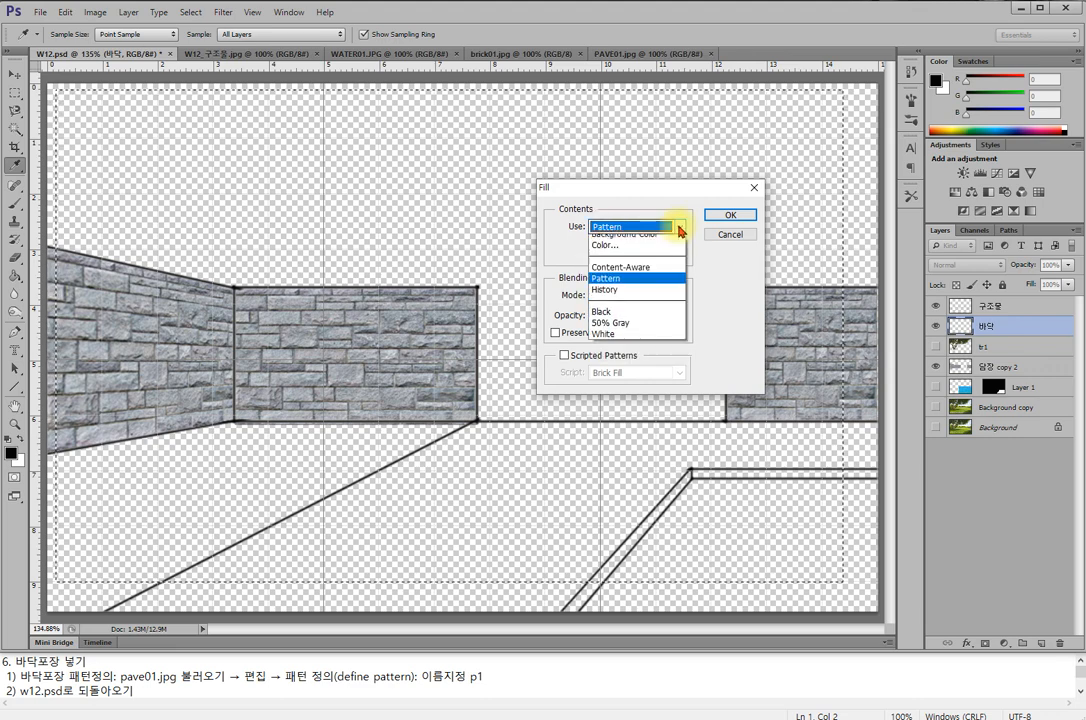
pyautogui.click(610, 296)
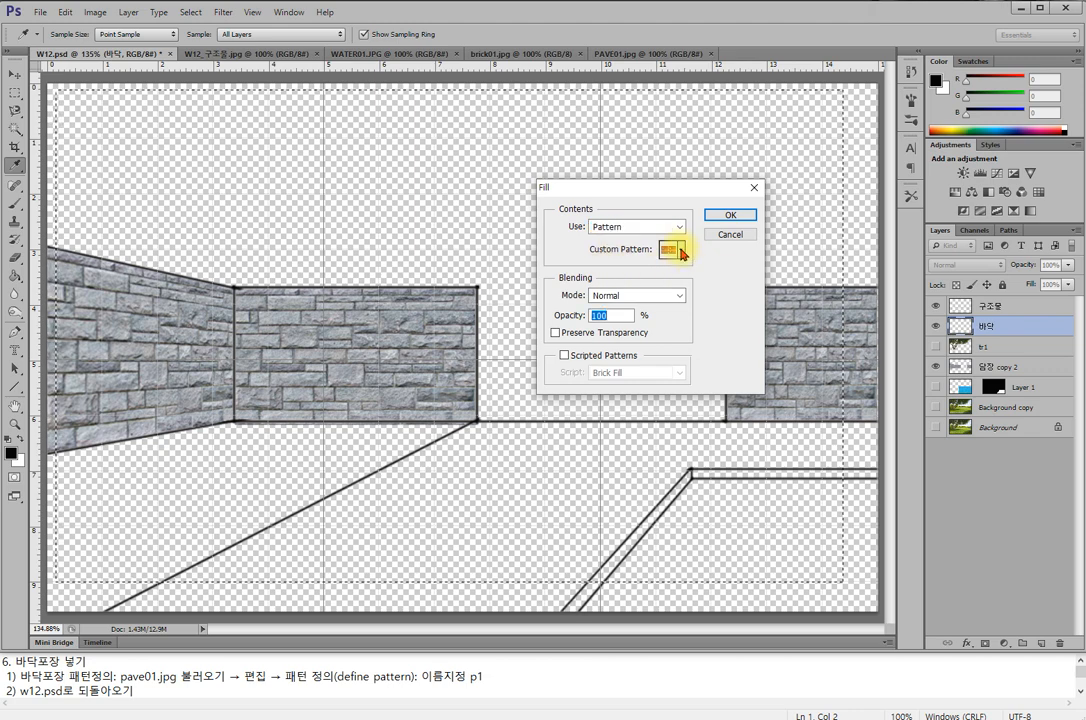
pyautogui.click(681, 251)
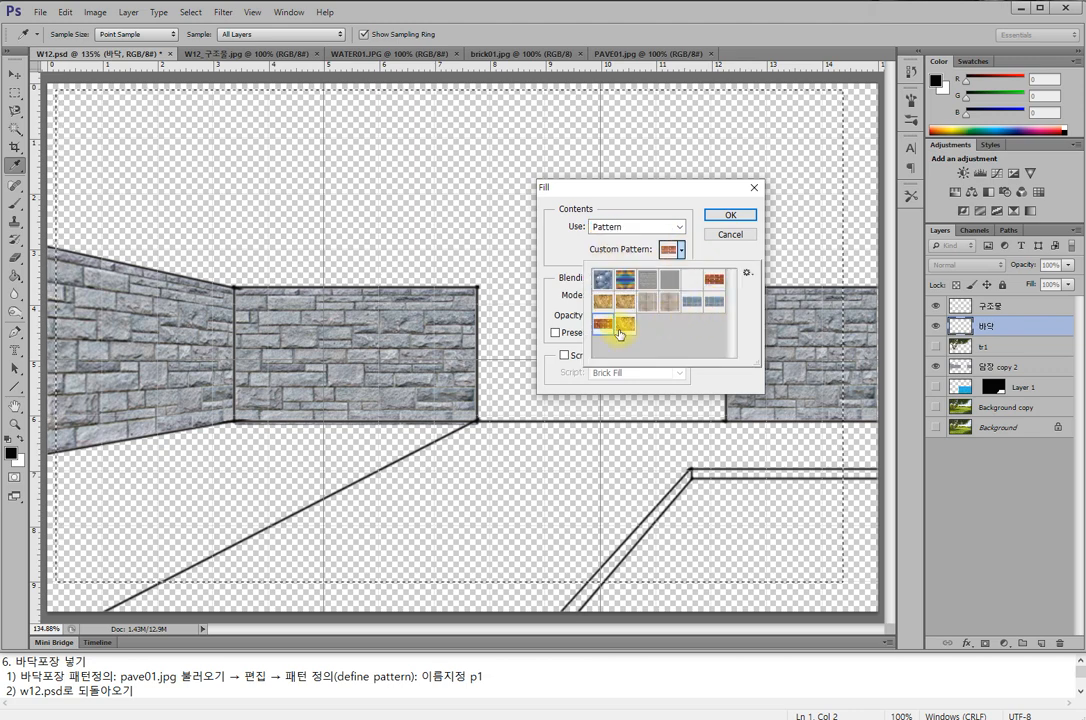
pyautogui.click(602, 300)
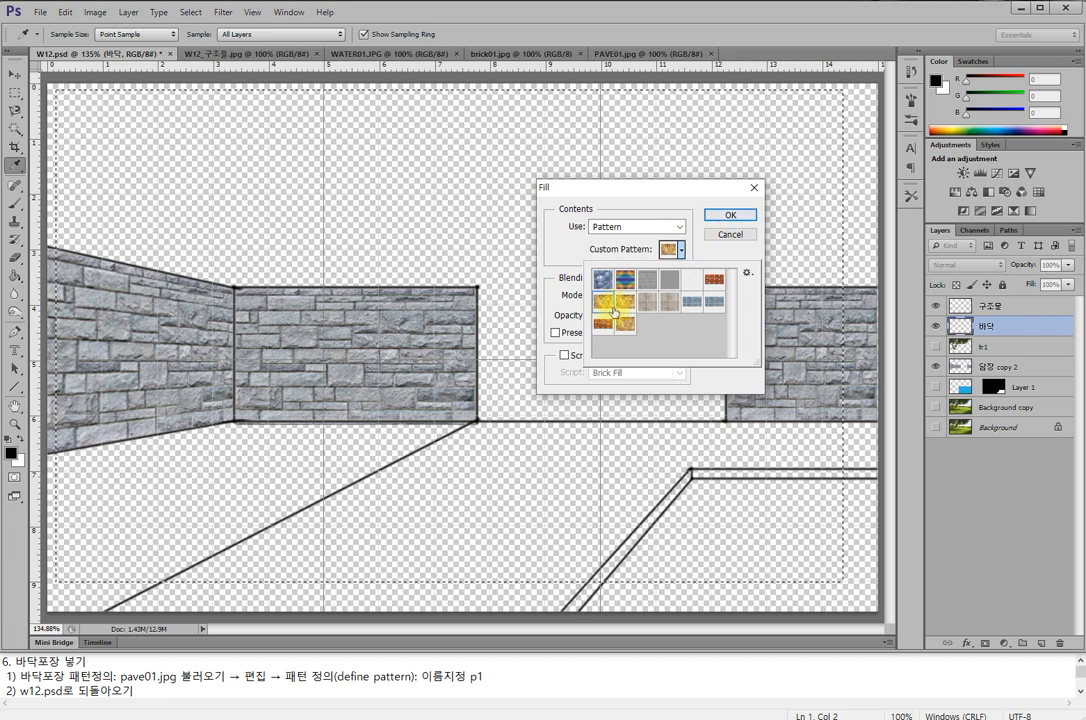
pyautogui.click(727, 217)
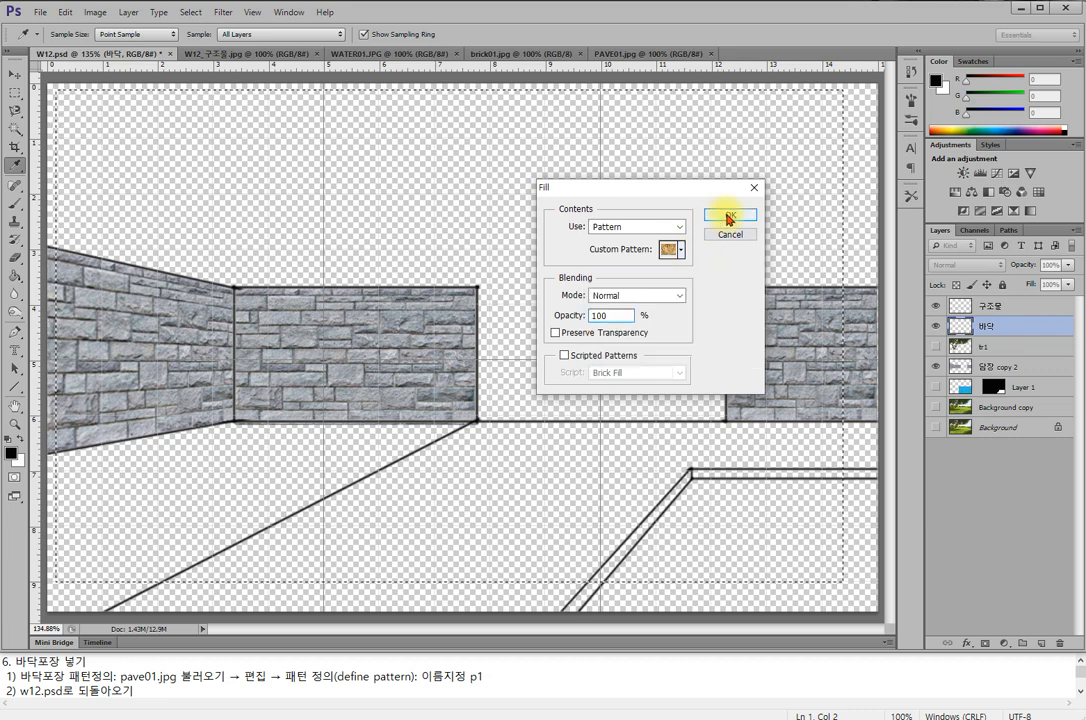
pyautogui.click(729, 217)
pyautogui.press('m')
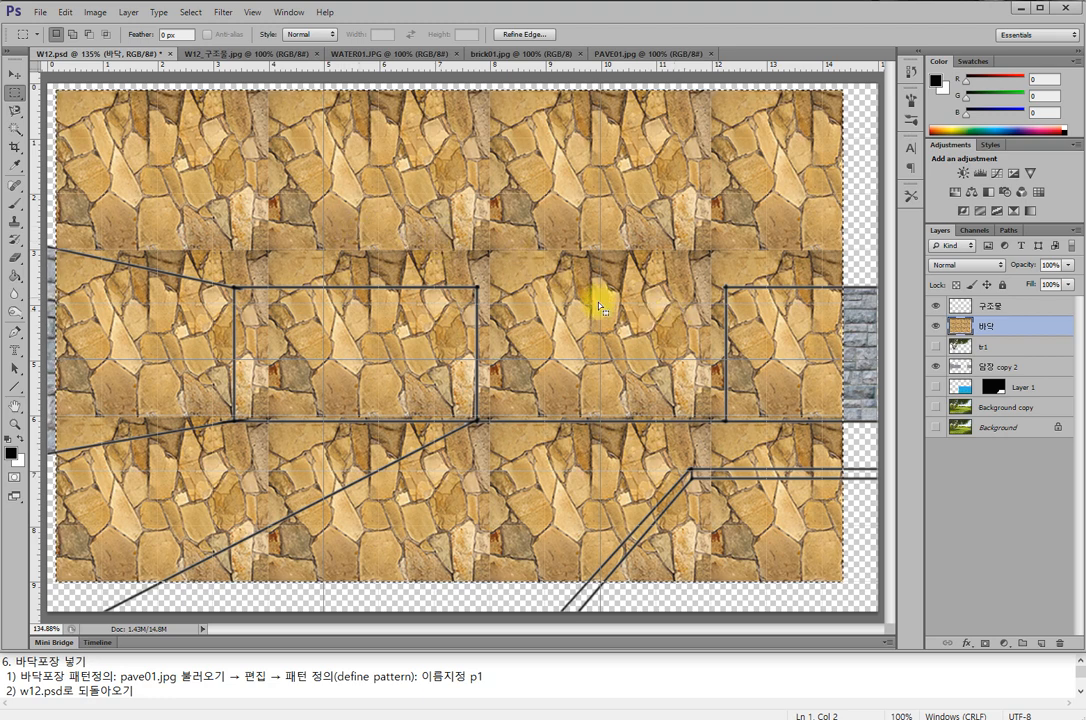
# - Move the 바닥 layer directly below Layer 1 and clear the selection
pyautogui.click(937, 347)
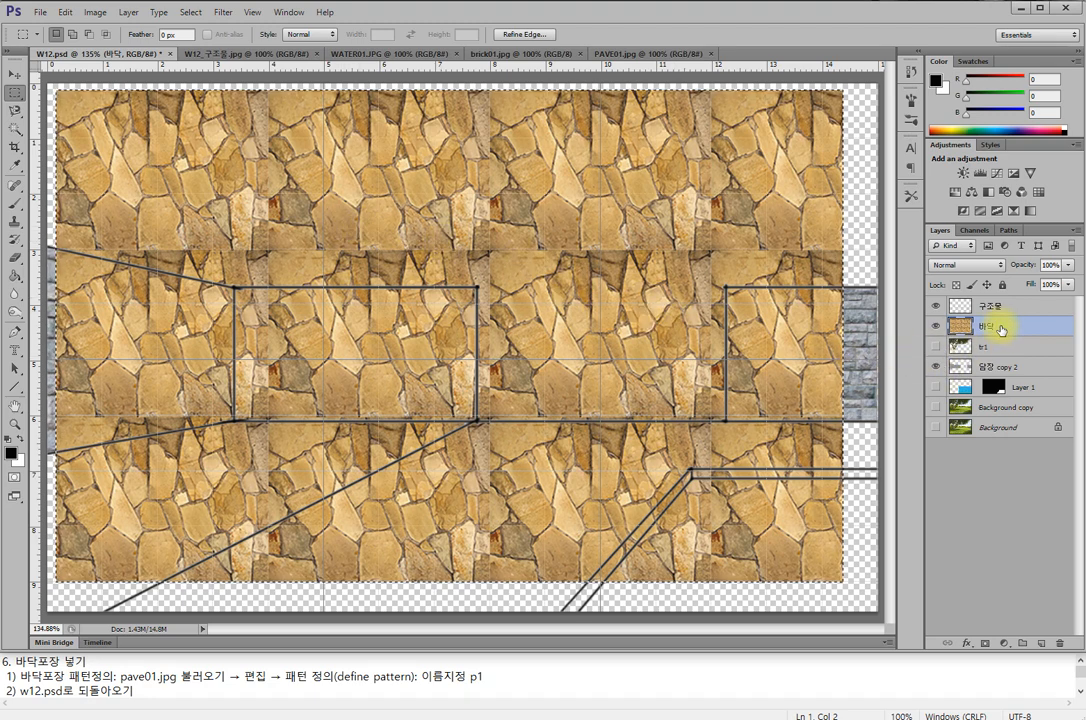
pyautogui.moveTo(1001, 329); pyautogui.dragTo(1025, 398)
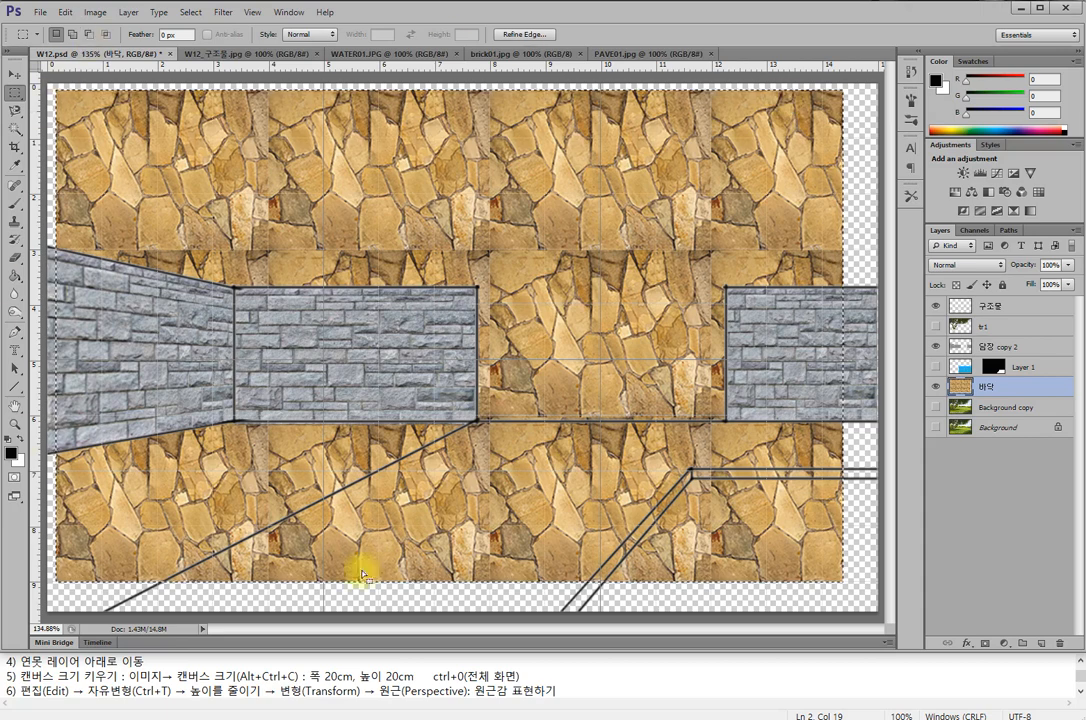
pyautogui.hotkey('ctrl', 'd')
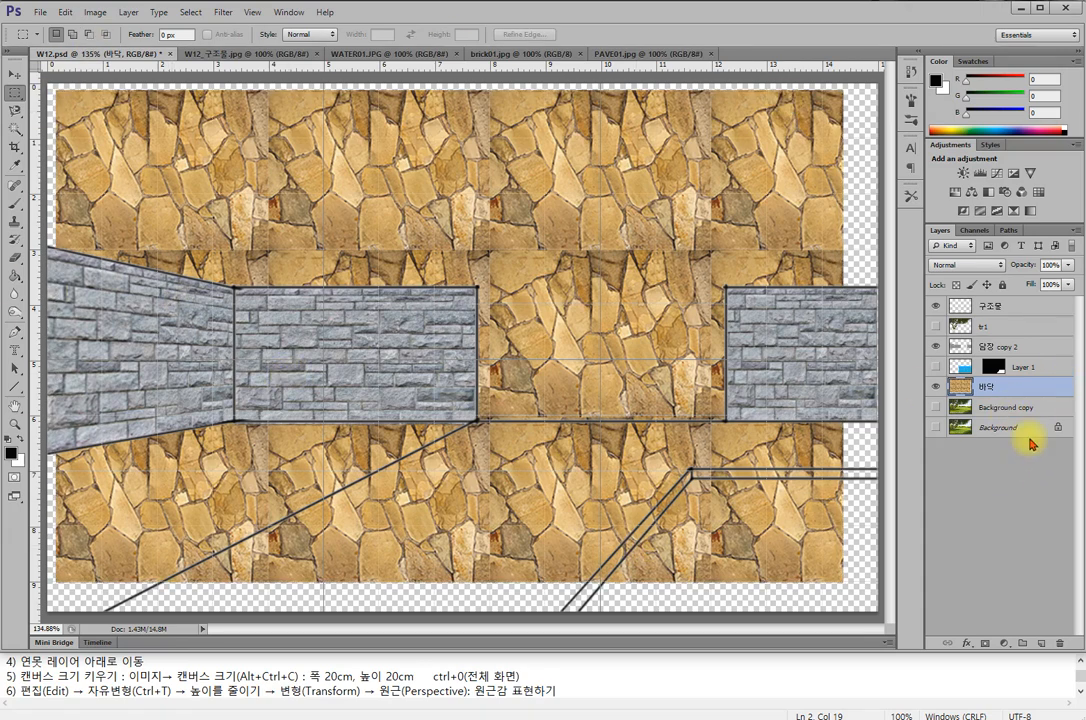
# - Hide the 담장 copy 2 layer and shift the 바닥 paving about 1 cm right and 1 cm down
pyautogui.click(935, 346)
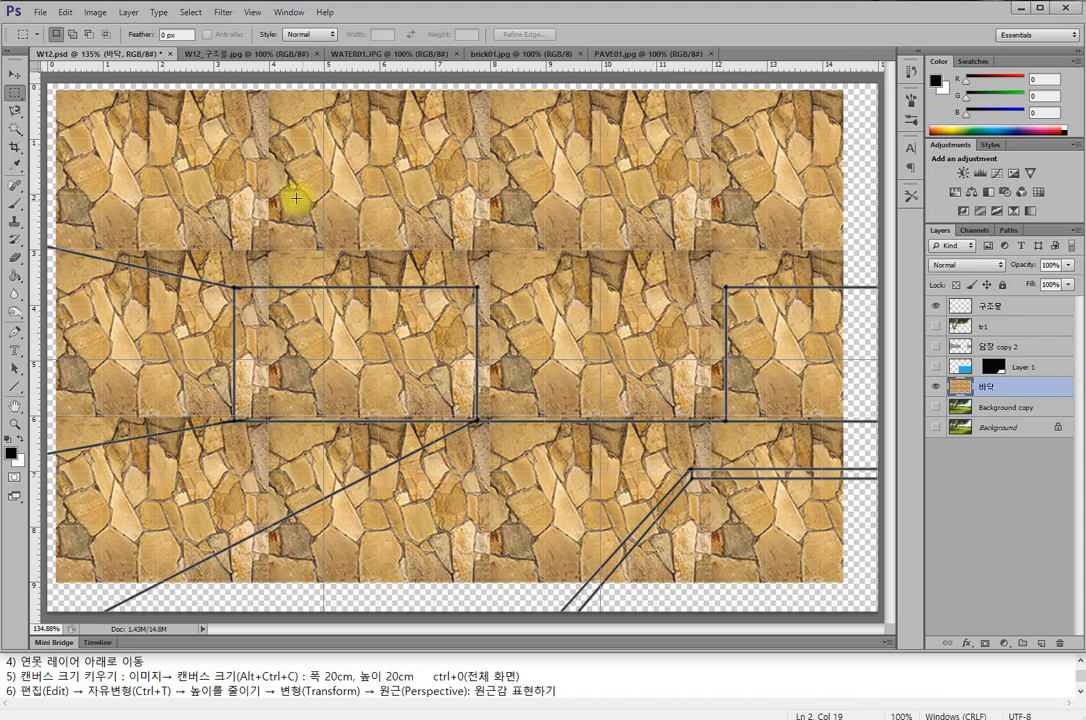
pyautogui.click(13, 78)
pyautogui.moveTo(444, 175); pyautogui.dragTo(458, 153)
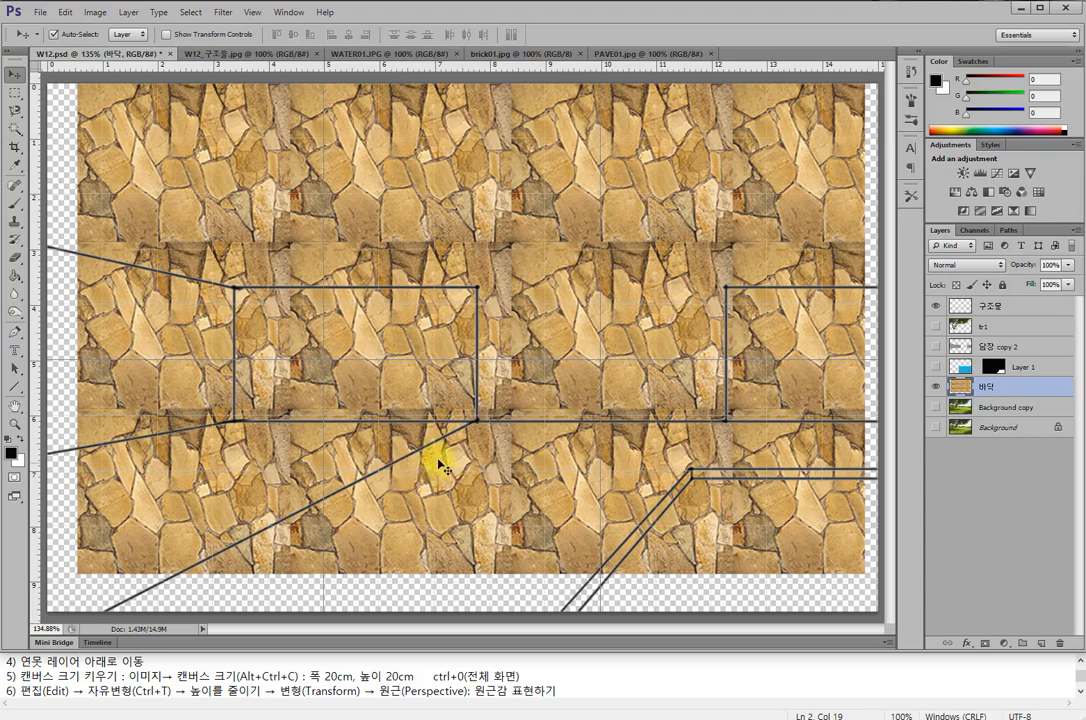
pyautogui.hotkey('ctrl', 'z')
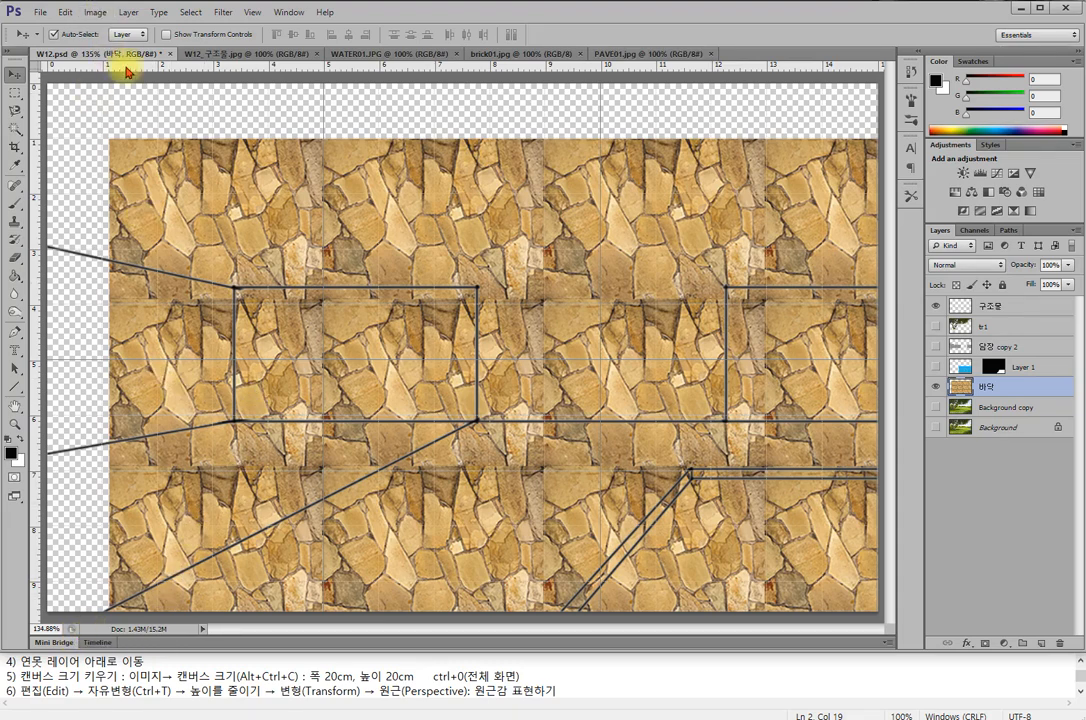
# - Enlarge the canvas to 20 cm wide and 20 cm high around the centre anchor, and fit the whole image in view
pyautogui.click(95, 12)
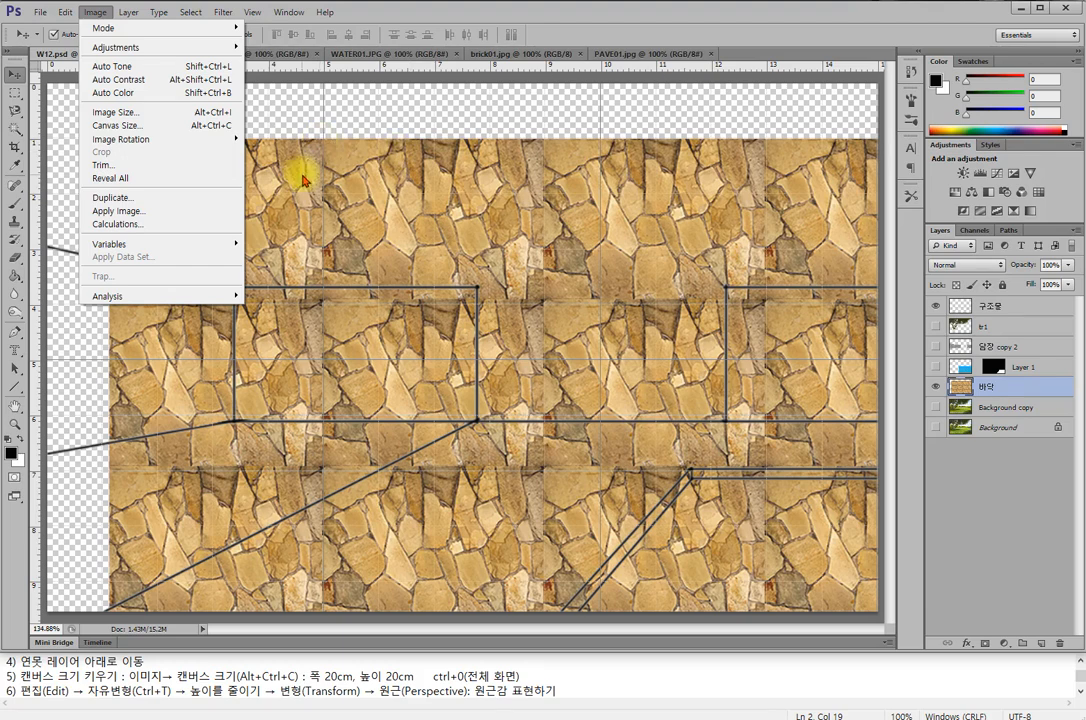
pyautogui.click(112, 126)
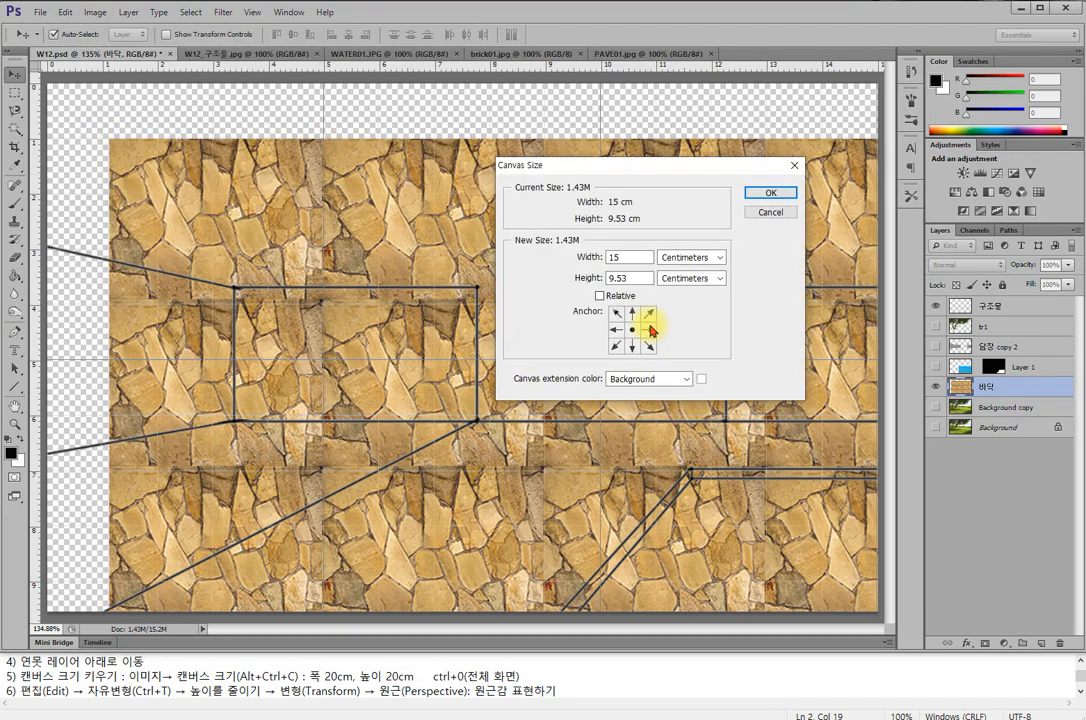
pyautogui.doubleClick(626, 262)
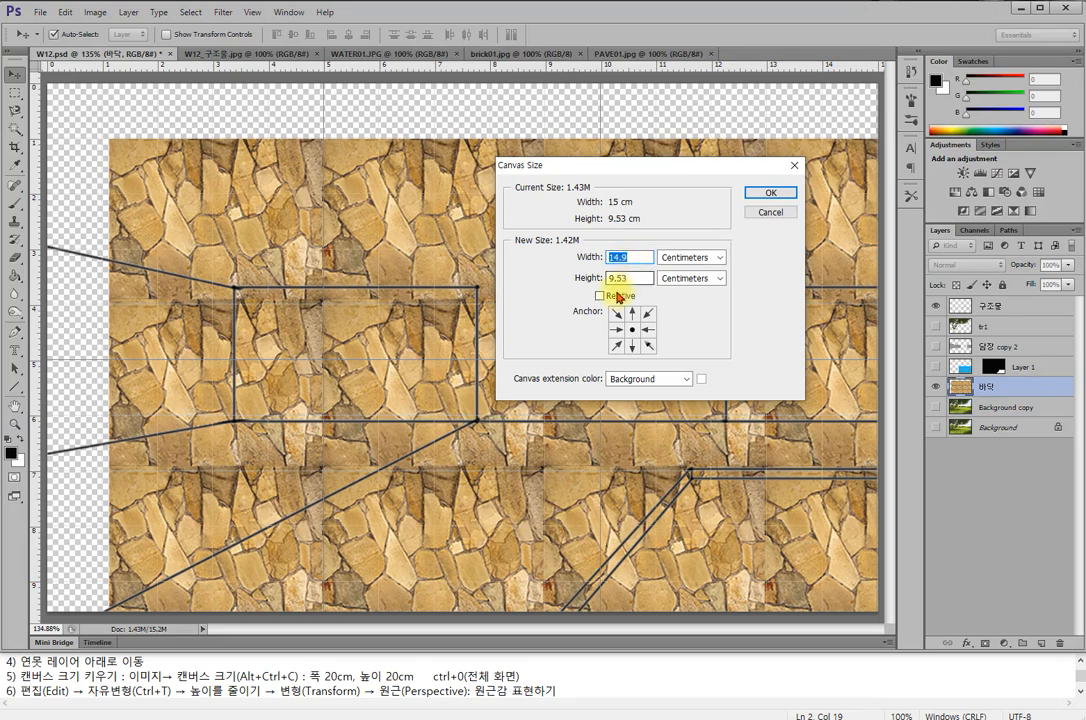
pyautogui.doubleClick(638, 278)
pyautogui.doubleClick(624, 257)
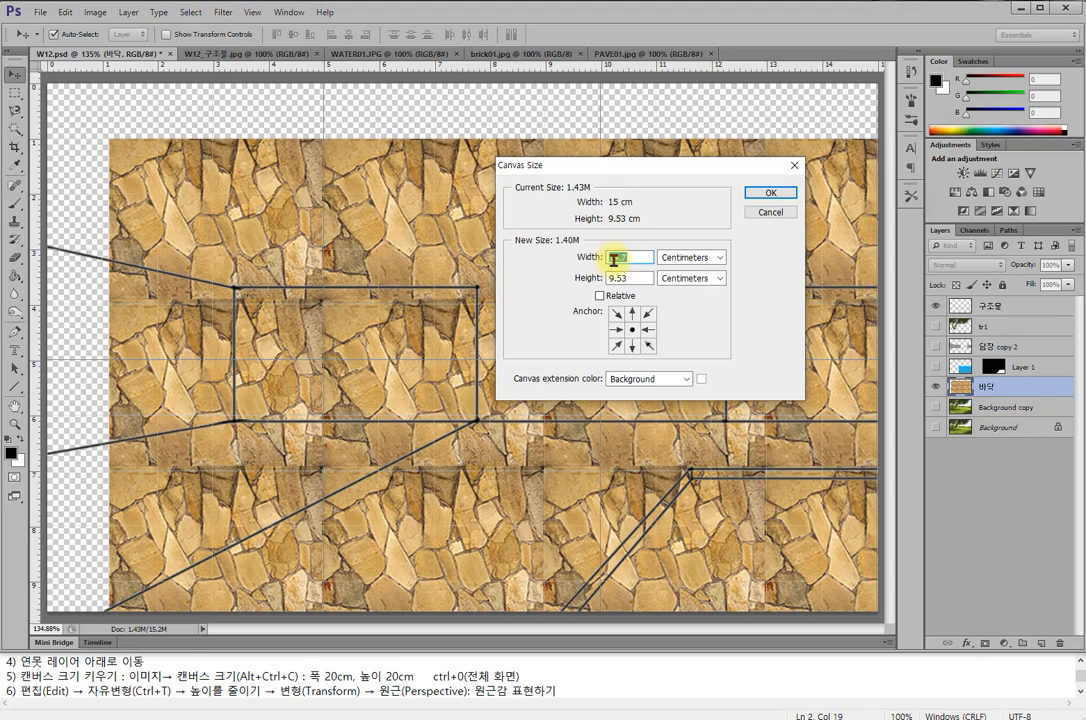
pyautogui.write('20')
pyautogui.press('Tab')
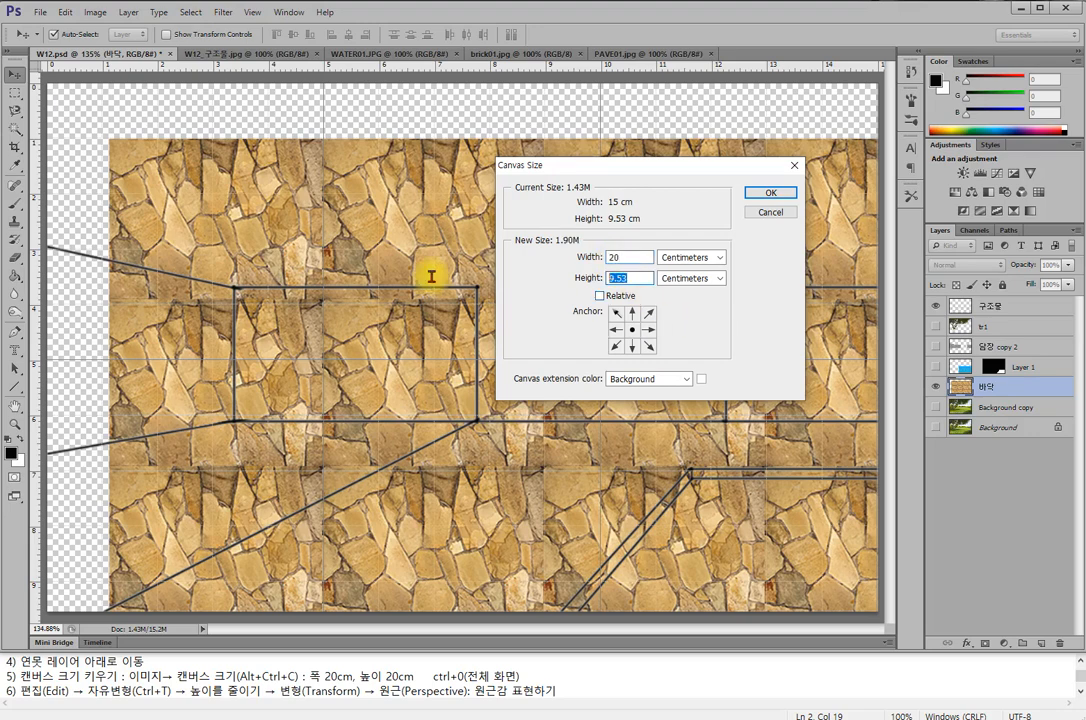
pyautogui.write('20')
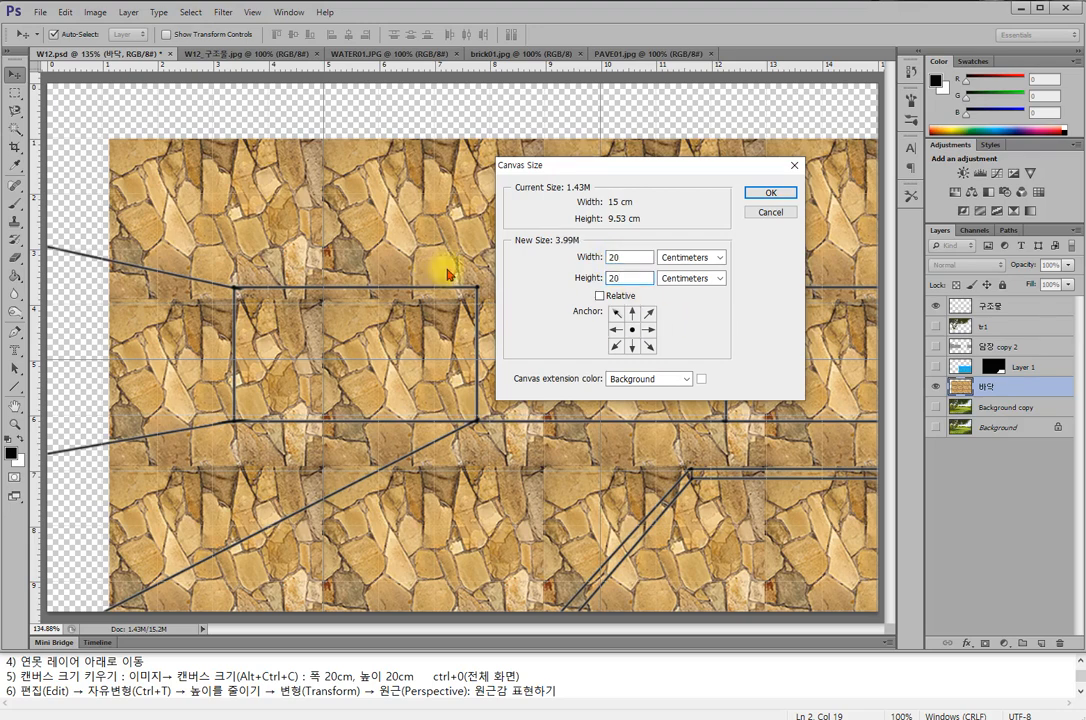
pyautogui.click(767, 193)
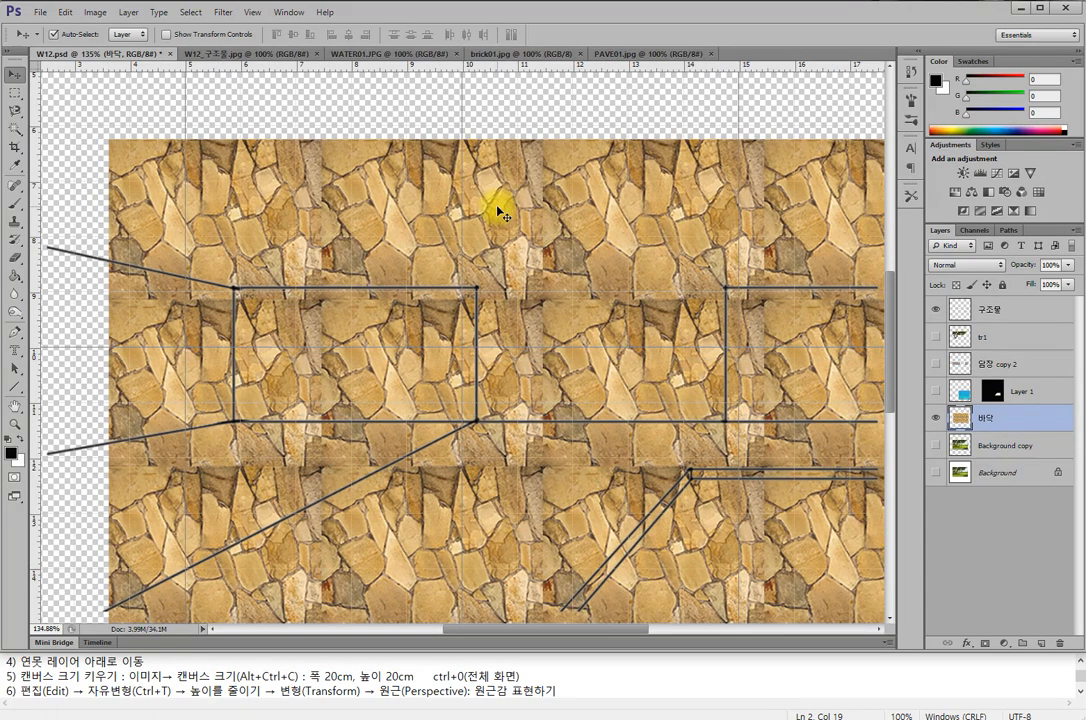
pyautogui.hotkey('ctrl', '0')
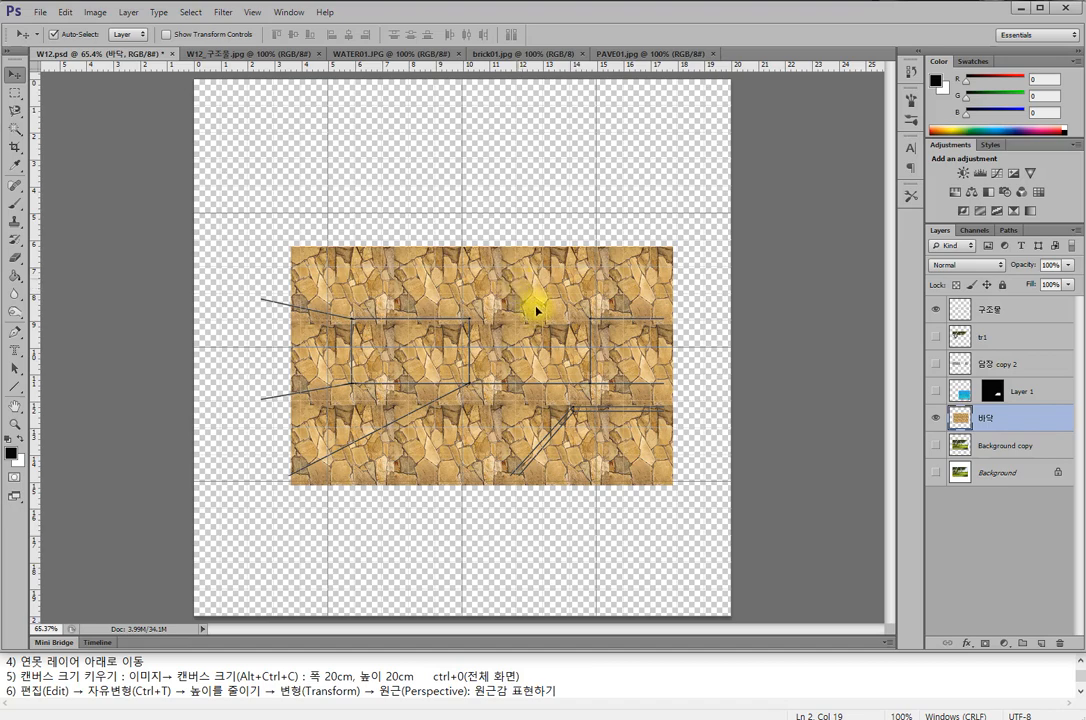
# - Move the 바닥 paving down to the wall's base line and scale it to about 90%, aligning its upper-left corner with the wall's lower-left corner
pyautogui.moveTo(497, 298); pyautogui.dragTo(486, 420)
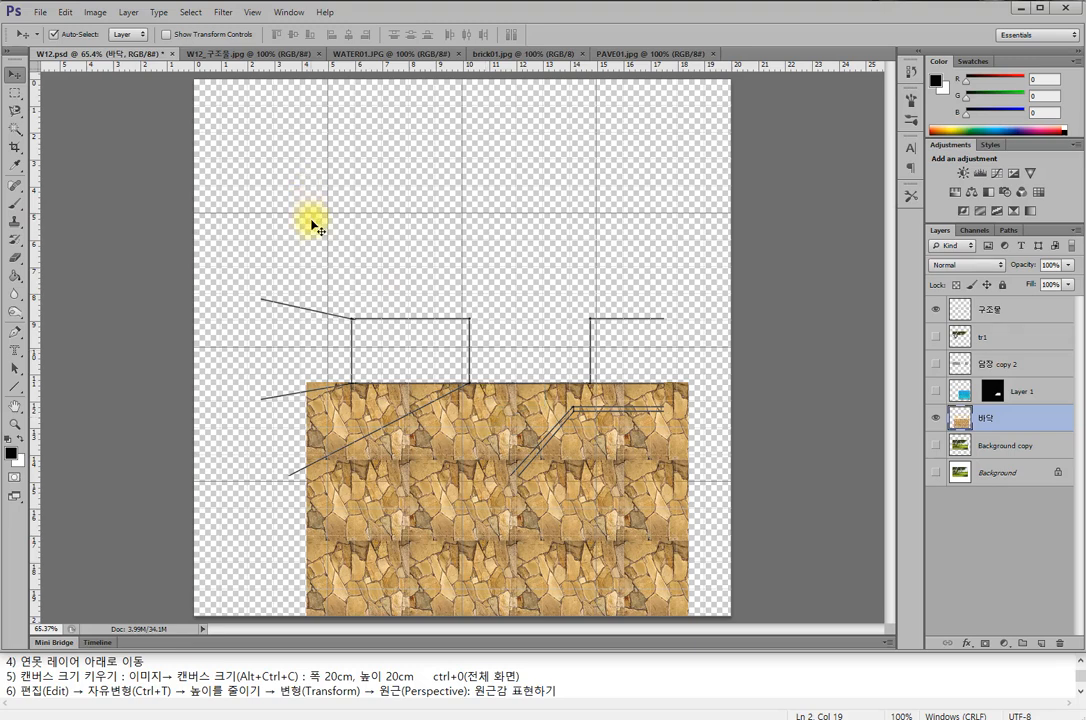
pyautogui.hotkey('ctrl', 't')
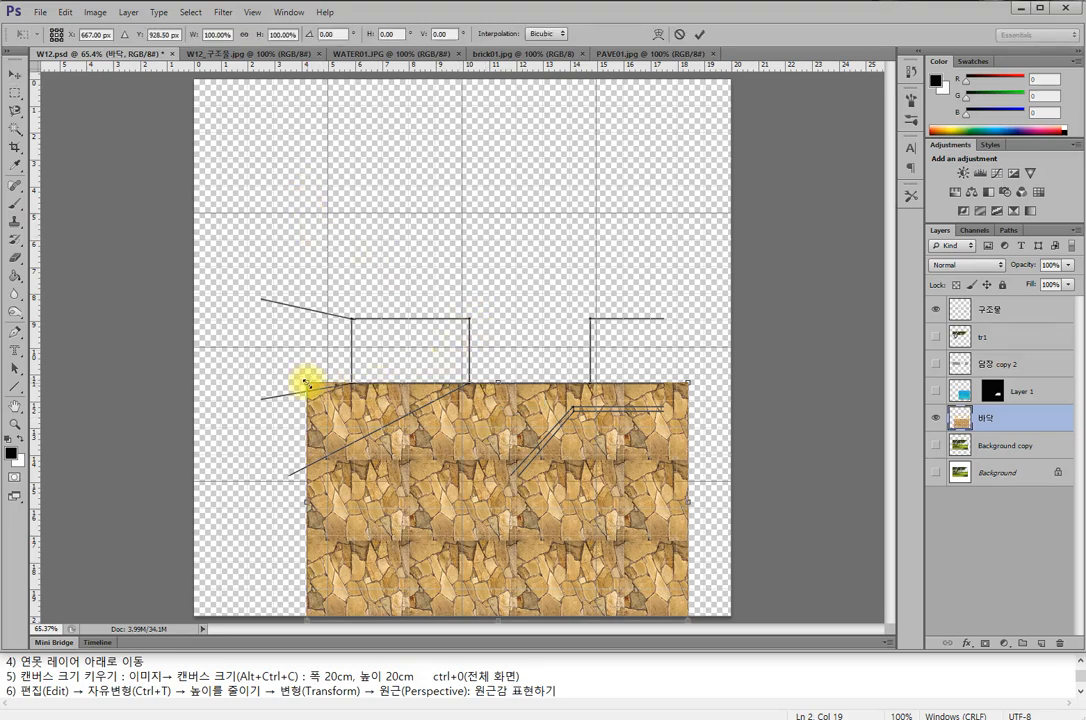
pyautogui.moveTo(306, 383); pyautogui.dragTo(331, 399)
pyautogui.moveTo(448, 438); pyautogui.dragTo(462, 425)
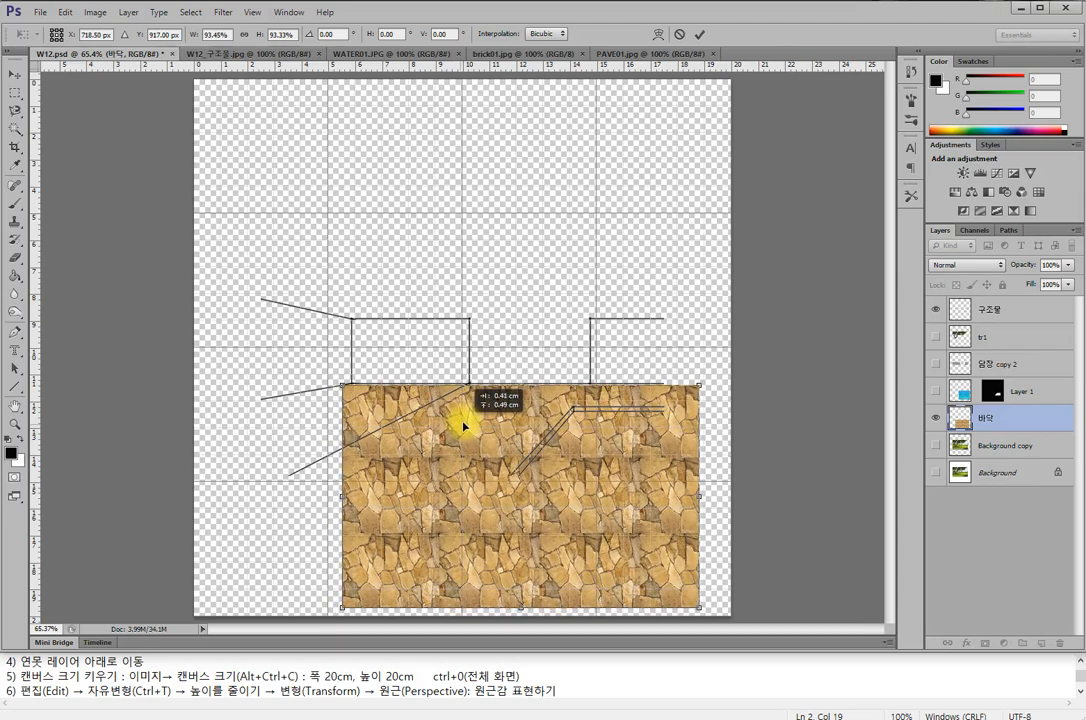
pyautogui.moveTo(345, 386); pyautogui.dragTo(359, 383)
pyautogui.moveTo(418, 425); pyautogui.dragTo(424, 422)
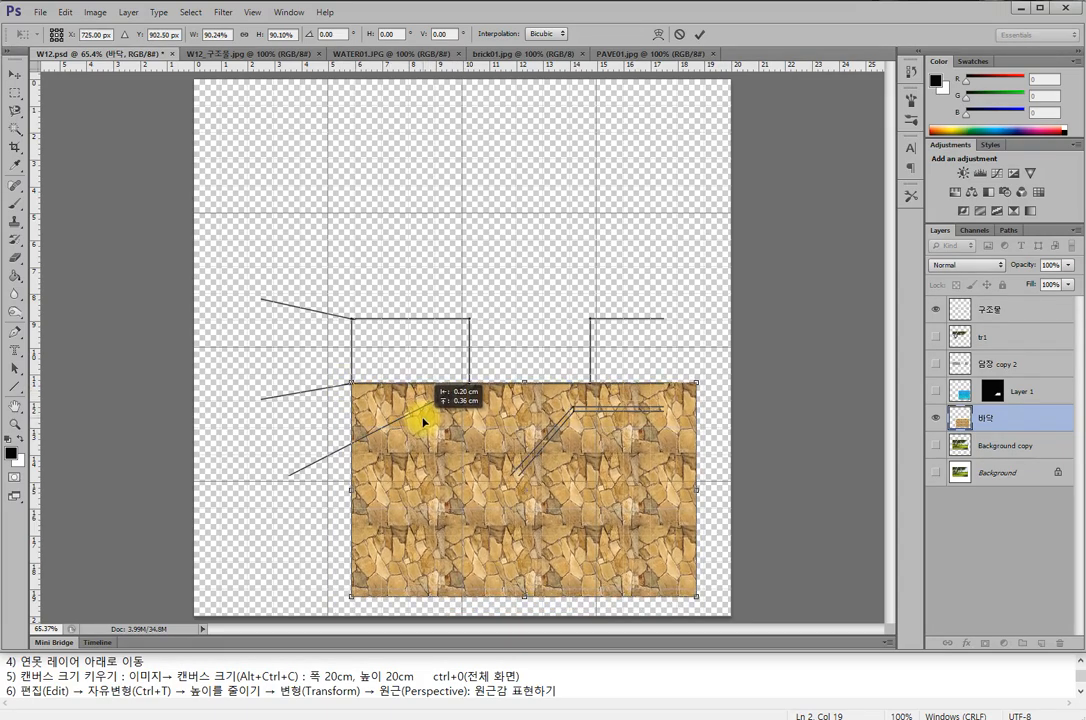
# - Reduce the paving's height to about 63% by raising its lower edge, and apply the transform
pyautogui.moveTo(524, 596); pyautogui.dragTo(525, 555)
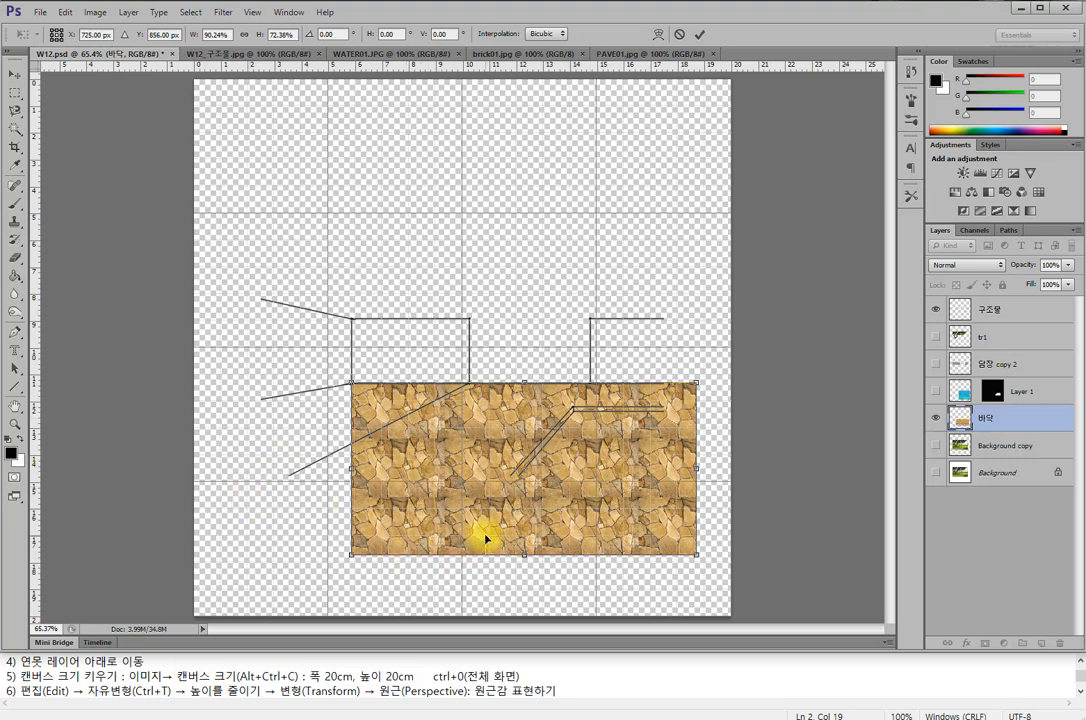
pyautogui.moveTo(523, 555); pyautogui.dragTo(521, 534)
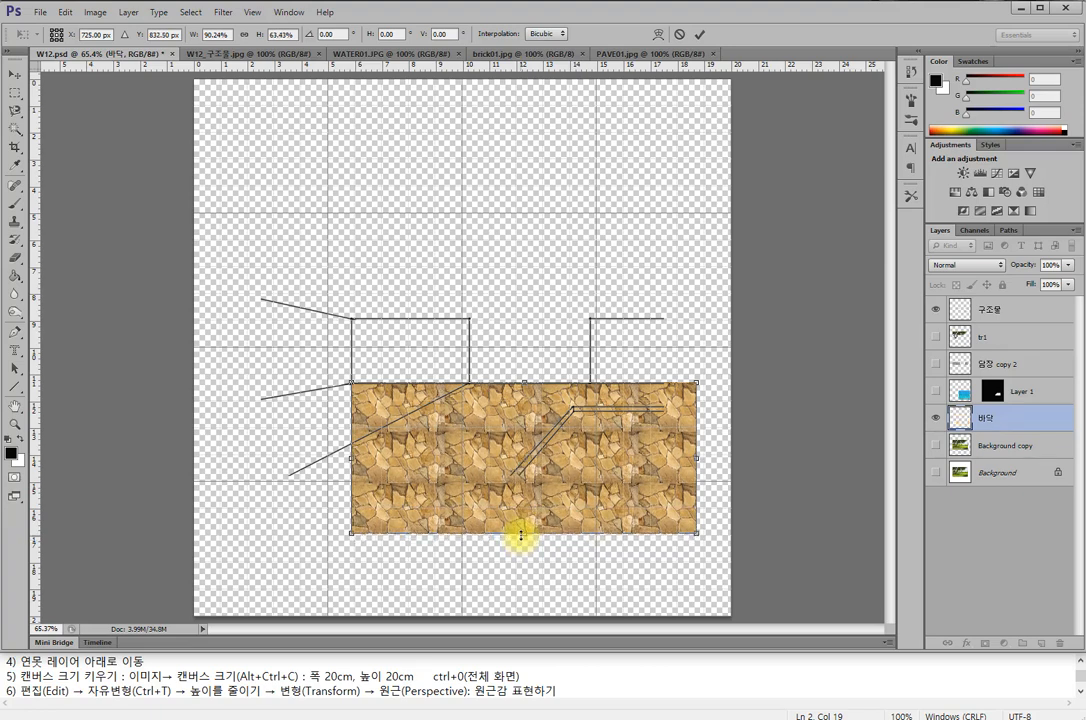
pyautogui.press('Return')
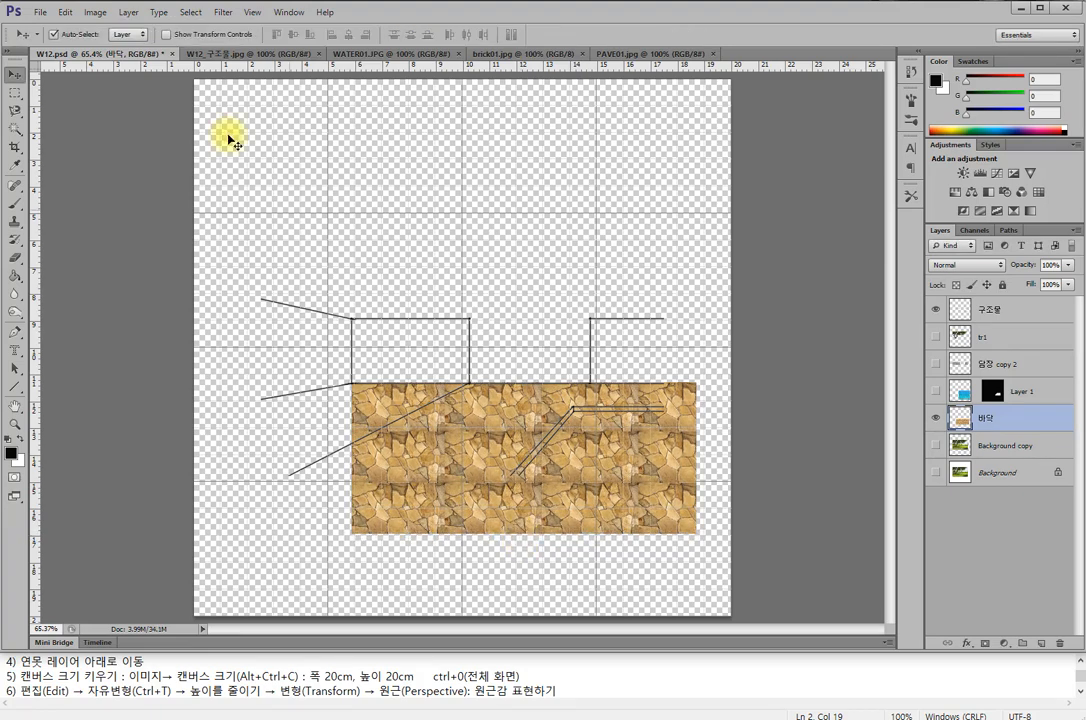
# - Start a Perspective transform on the paving, narrow its far edge symmetrically, and shift that edge to the right
pyautogui.click(66, 12)
pyautogui.moveTo(96, 285)
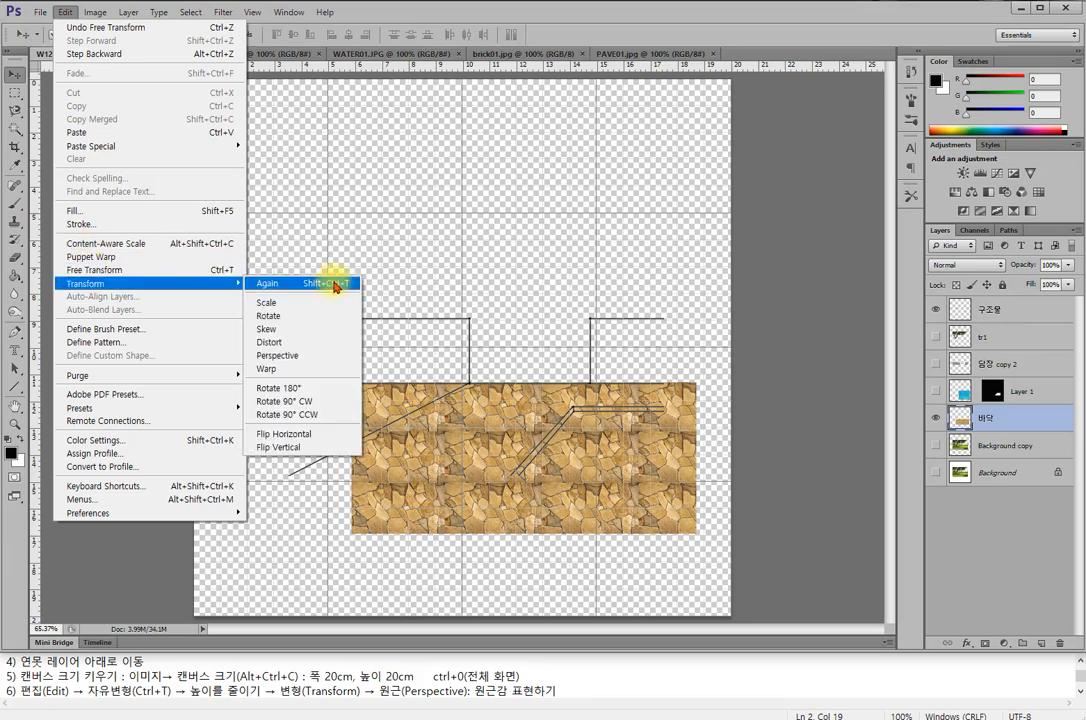
pyautogui.click(280, 358)
pyautogui.moveTo(352, 387); pyautogui.dragTo(391, 383)
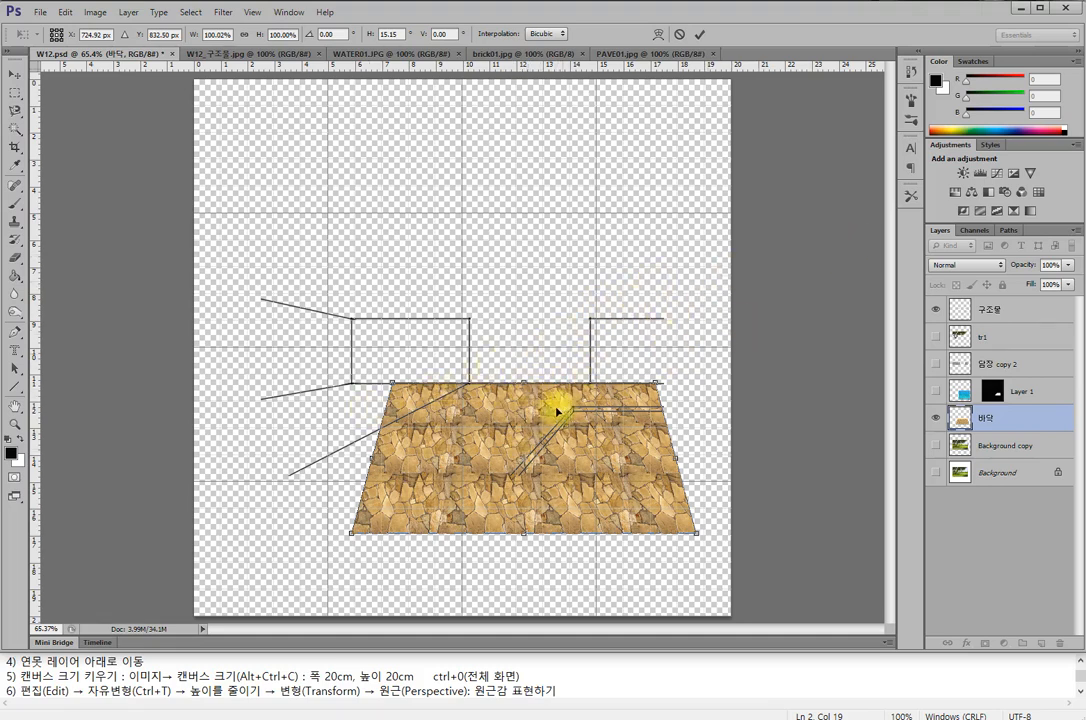
pyautogui.moveTo(533, 386); pyautogui.dragTo(562, 381)
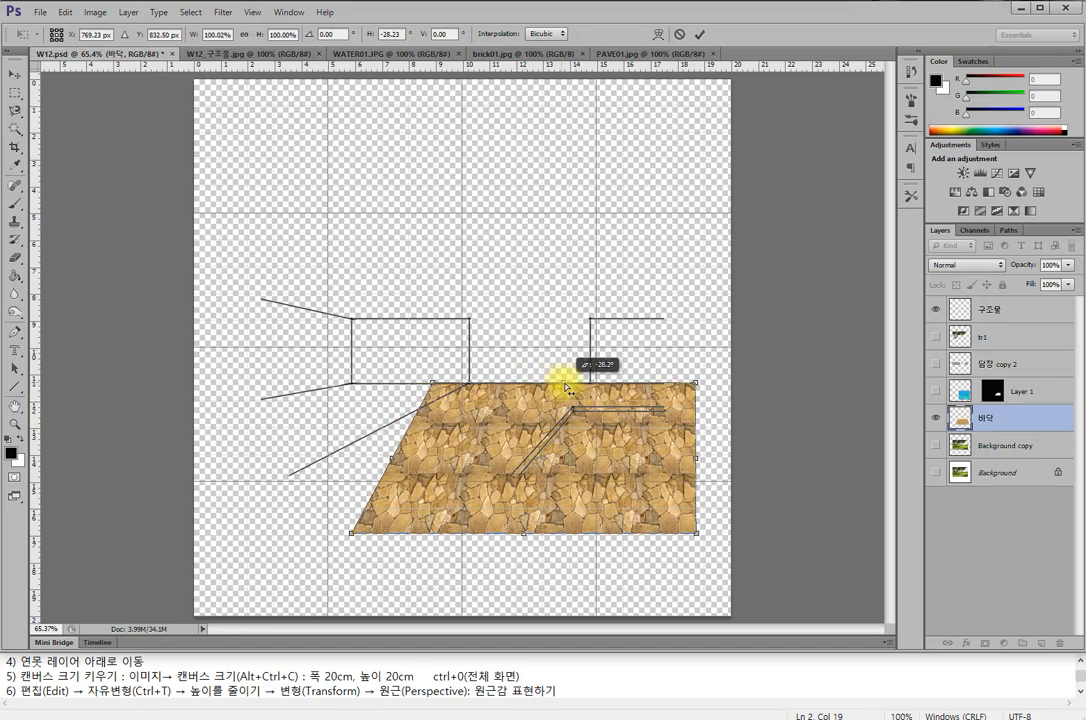
# - Widen the paving's near edge in perspective until its left side follows the diagonal structure line, at about 205% width, and apply the transform
pyautogui.moveTo(354, 537); pyautogui.dragTo(448, 382)
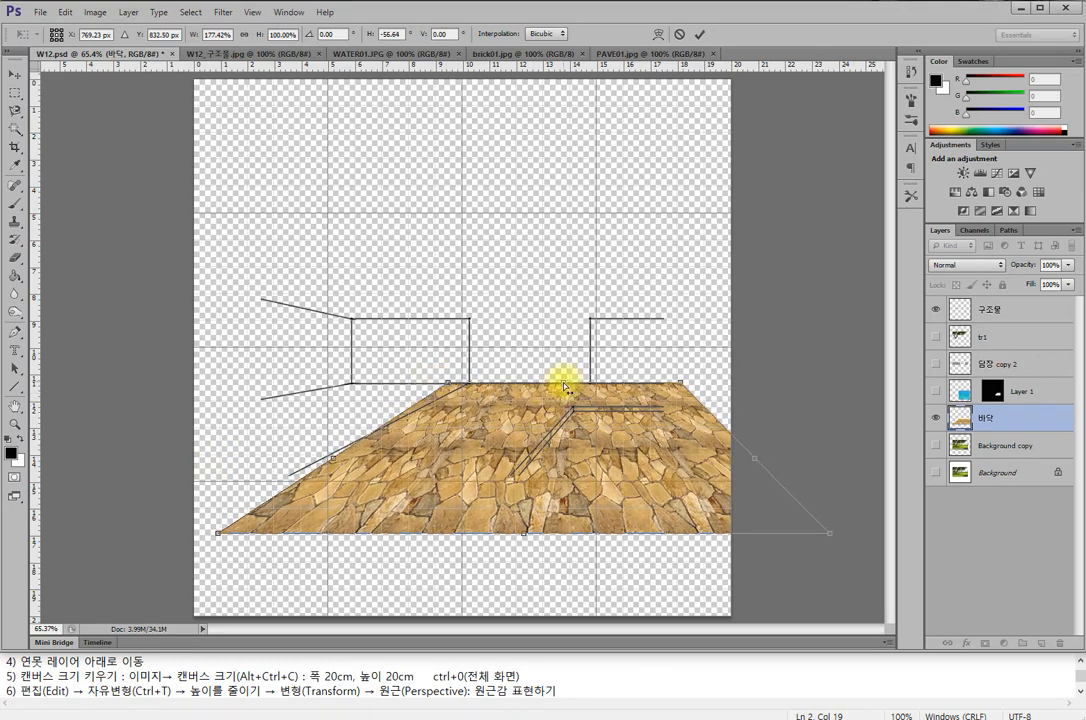
pyautogui.moveTo(565, 387); pyautogui.dragTo(587, 395)
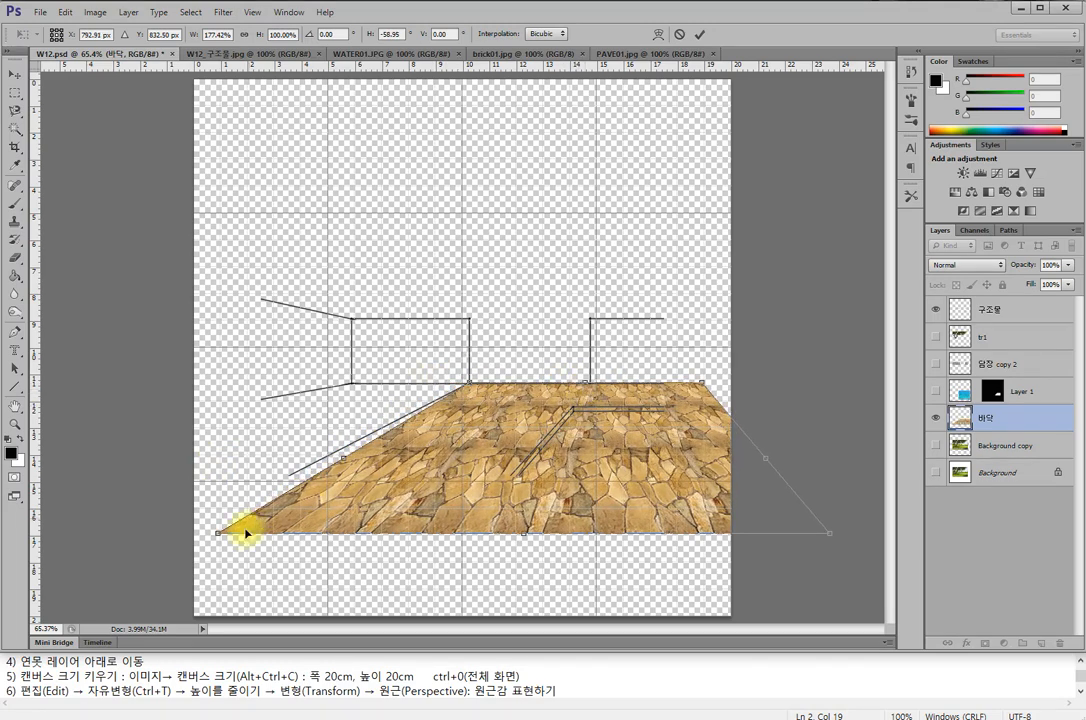
pyautogui.moveTo(213, 528); pyautogui.dragTo(200, 532)
pyautogui.moveTo(173, 525); pyautogui.dragTo(170, 523)
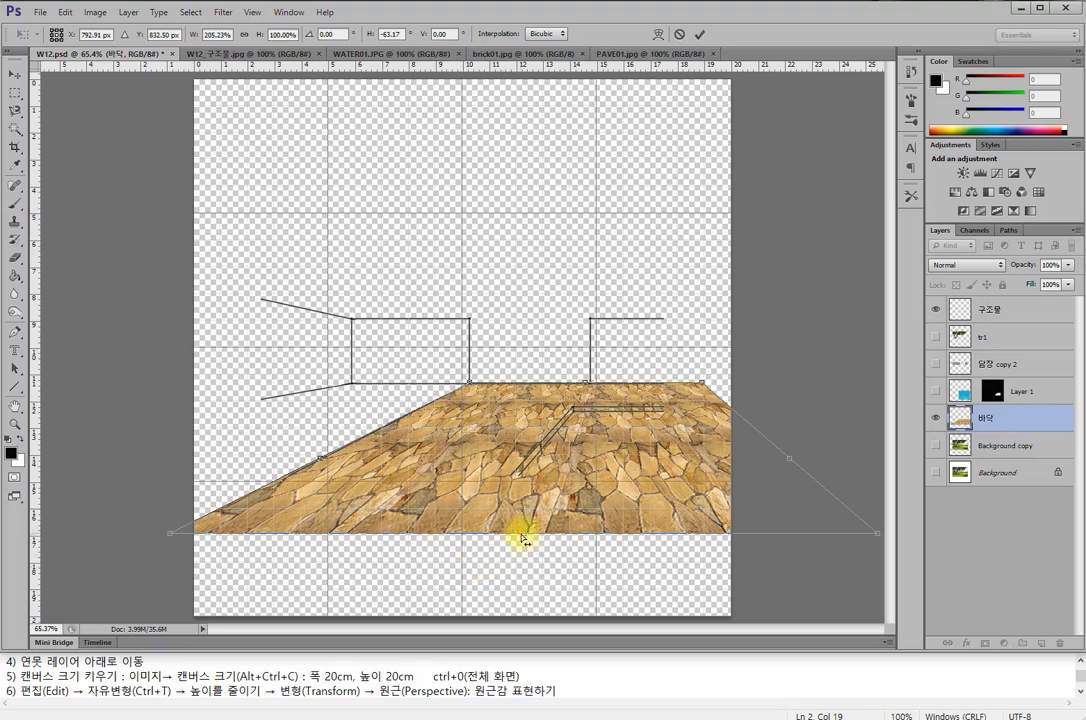
pyautogui.moveTo(522, 539); pyautogui.dragTo(523, 524)
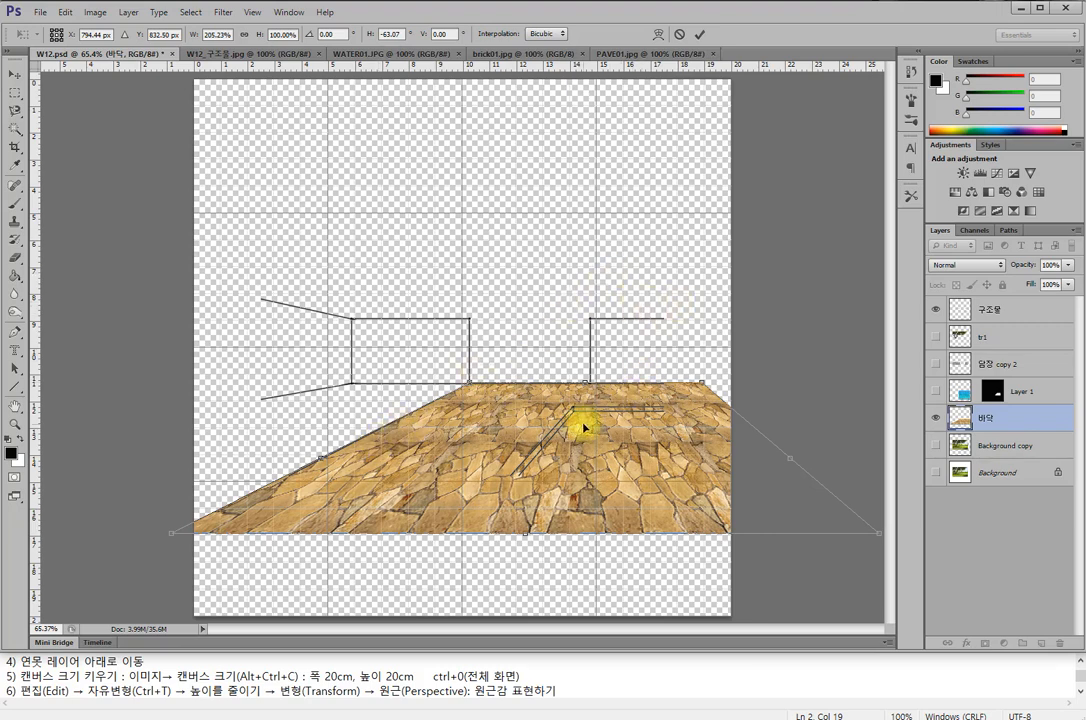
pyautogui.press('Return')
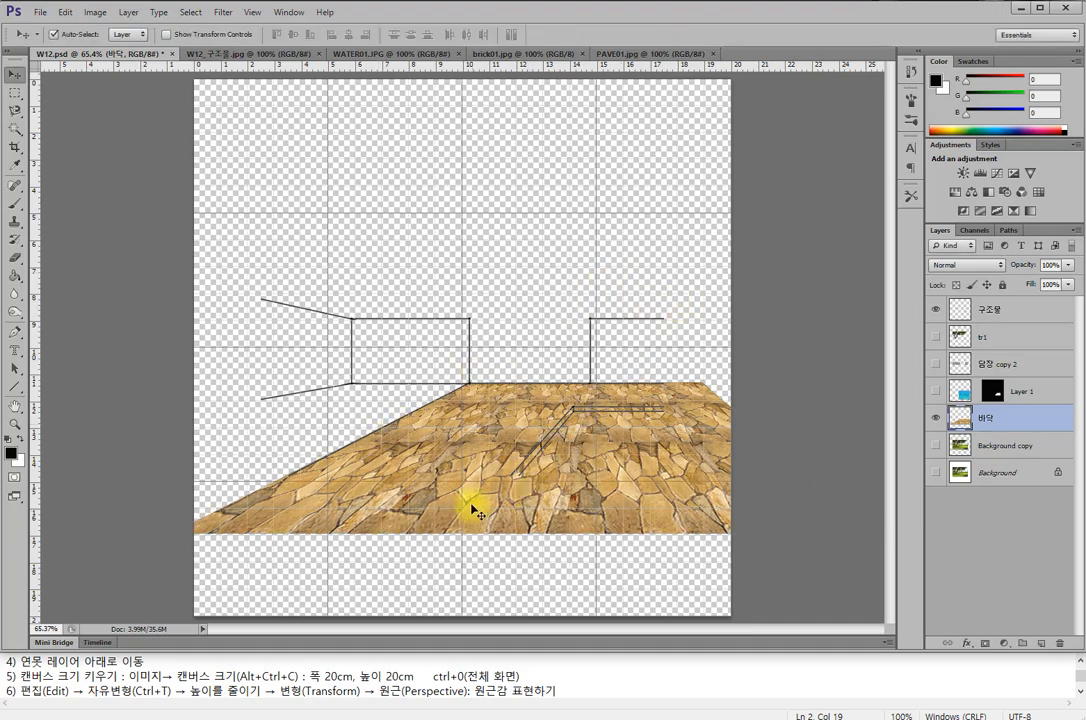
# - Flatten the paving with Free Transform, raising its near edge to about the 15 cm mark on the vertical ruler
pyautogui.hotkey('ctrl', 't')
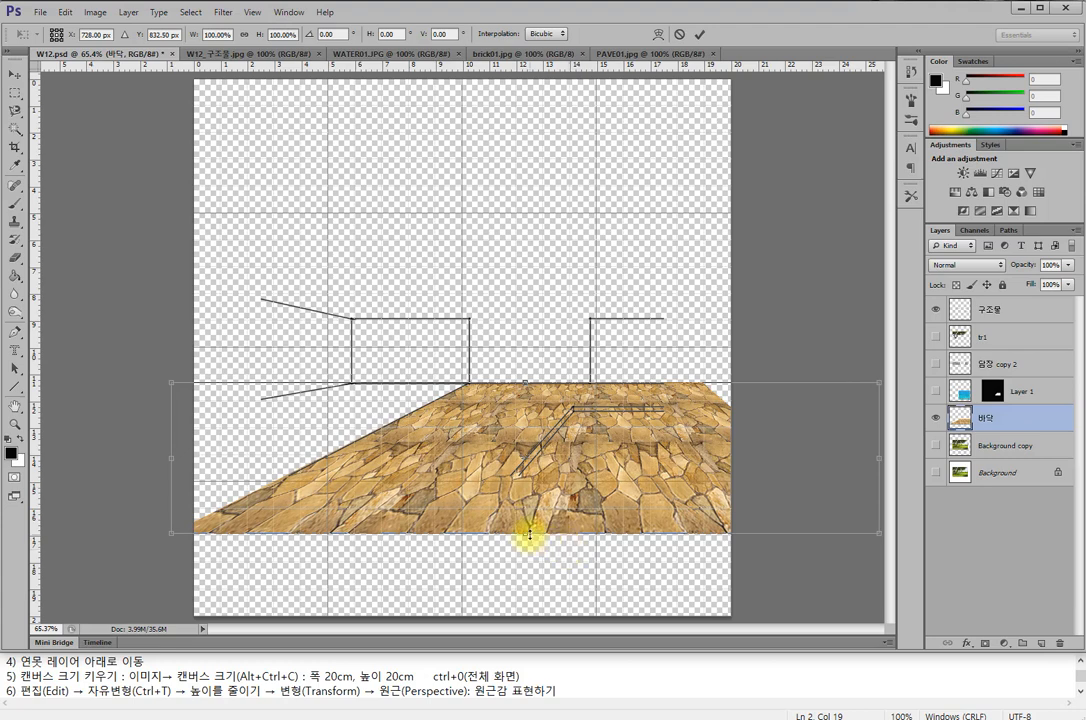
pyautogui.moveTo(525, 535); pyautogui.dragTo(535, 491)
pyautogui.press('Return')
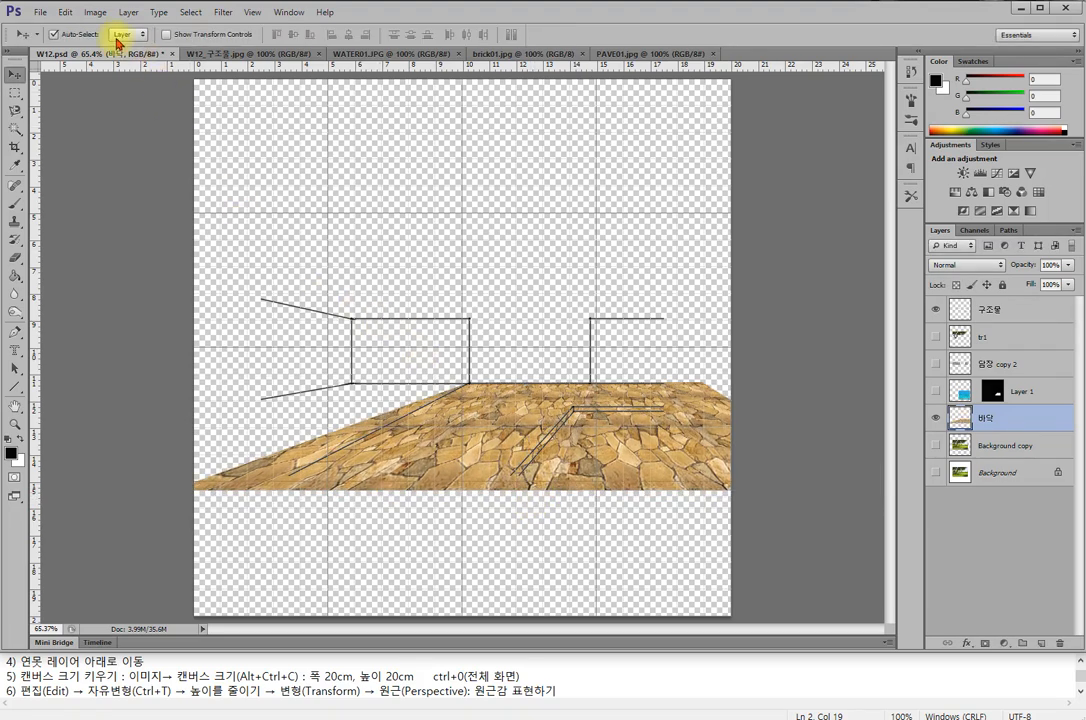
# - Start another Perspective transform on the paving and pull its near corners inward until the left side meets the diagonal structure line
pyautogui.click(95, 12)
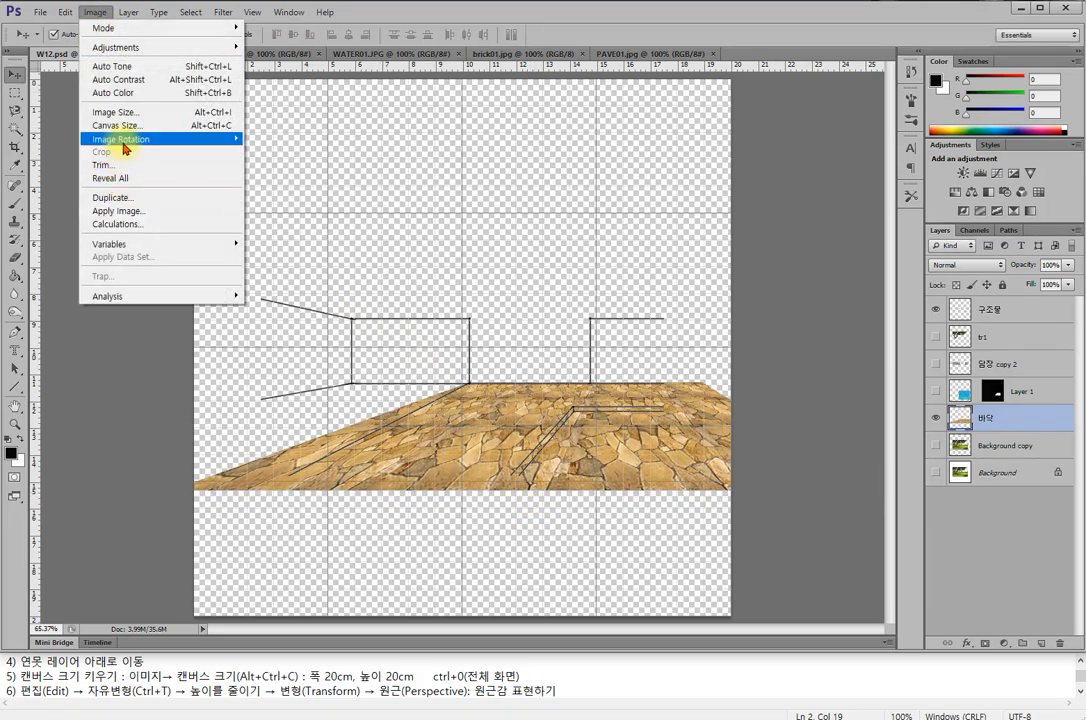
pyautogui.click(66, 12)
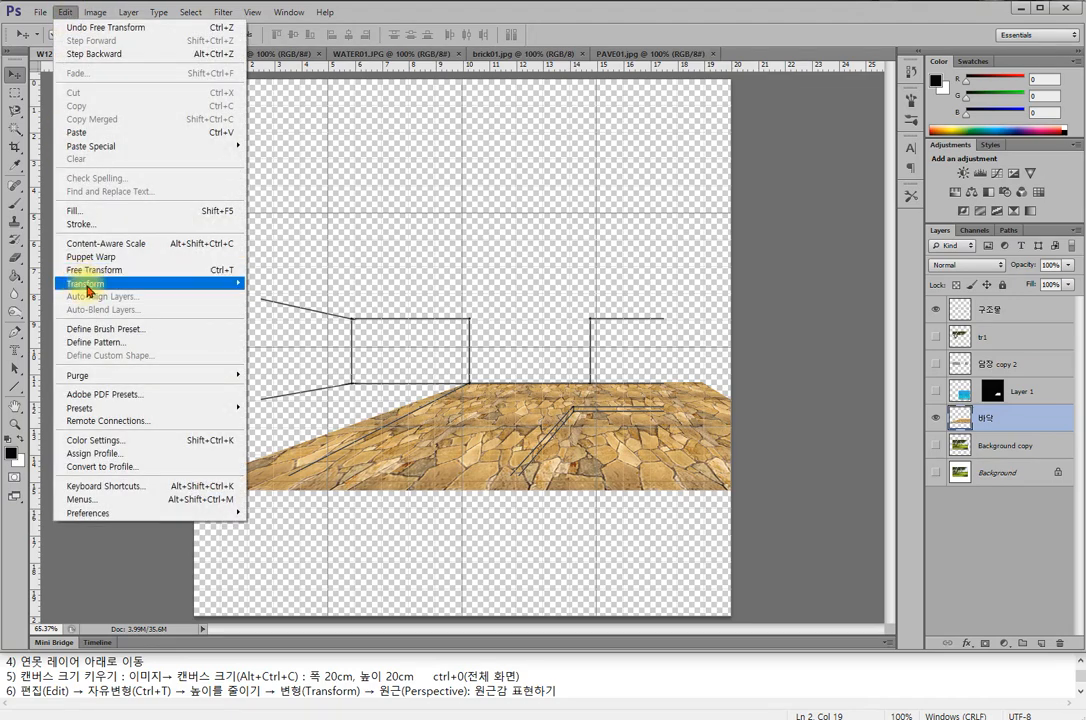
pyautogui.moveTo(88, 285)
pyautogui.click(275, 330)
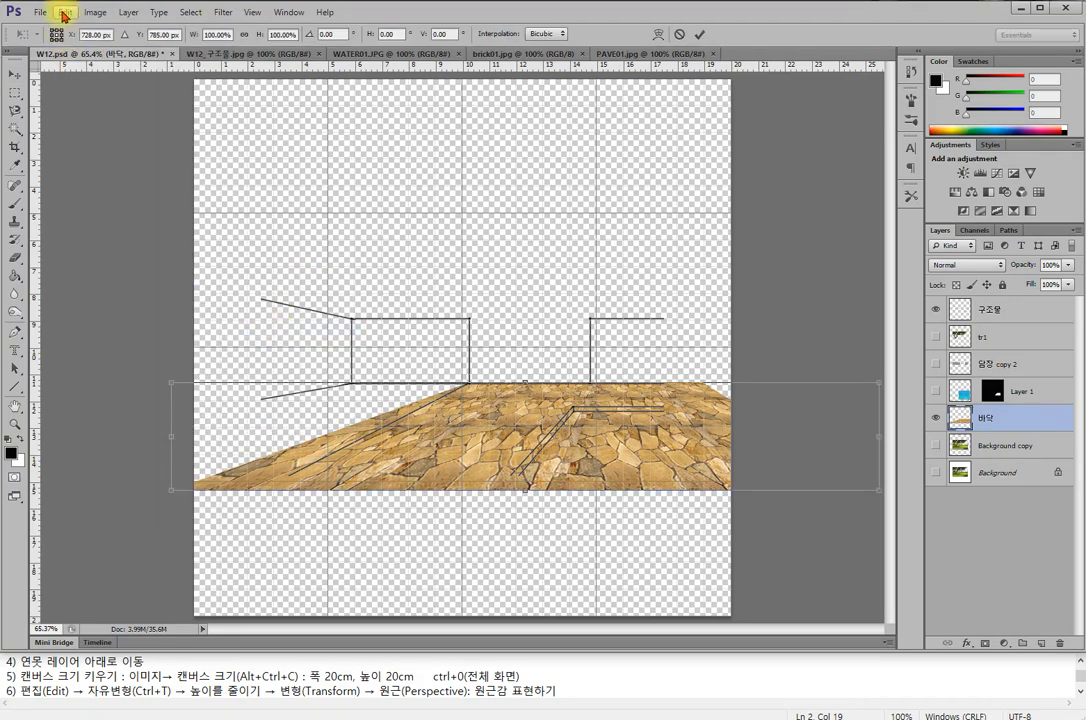
pyautogui.click(66, 12)
pyautogui.moveTo(90, 284)
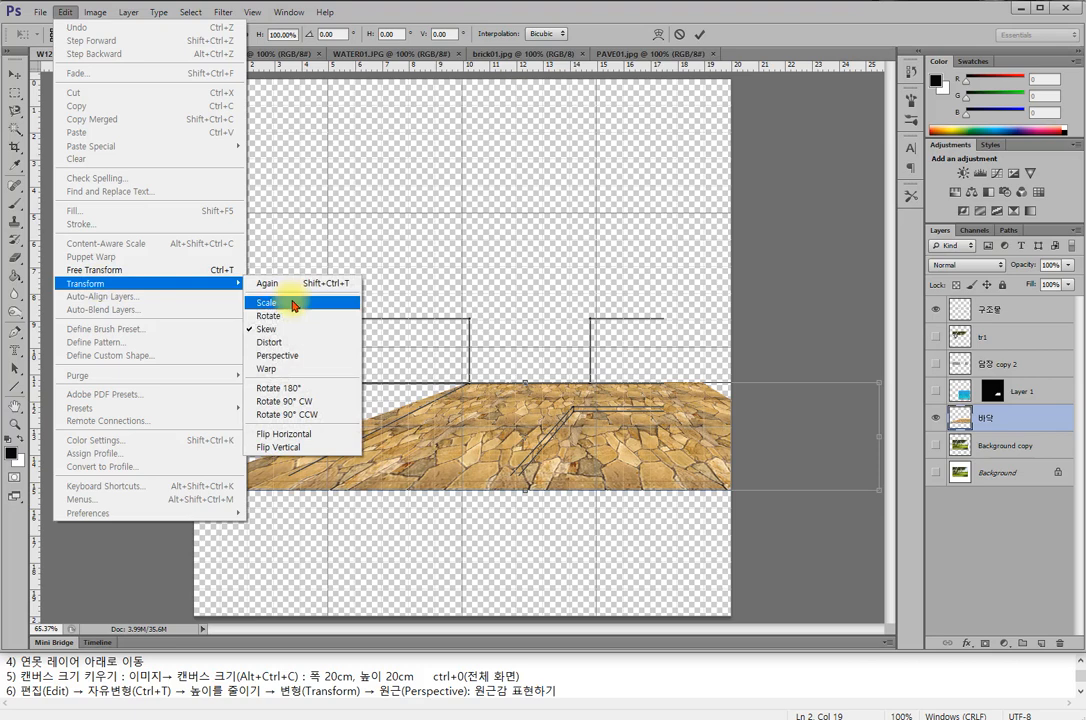
pyautogui.click(295, 355)
pyautogui.moveTo(175, 494); pyautogui.dragTo(252, 490)
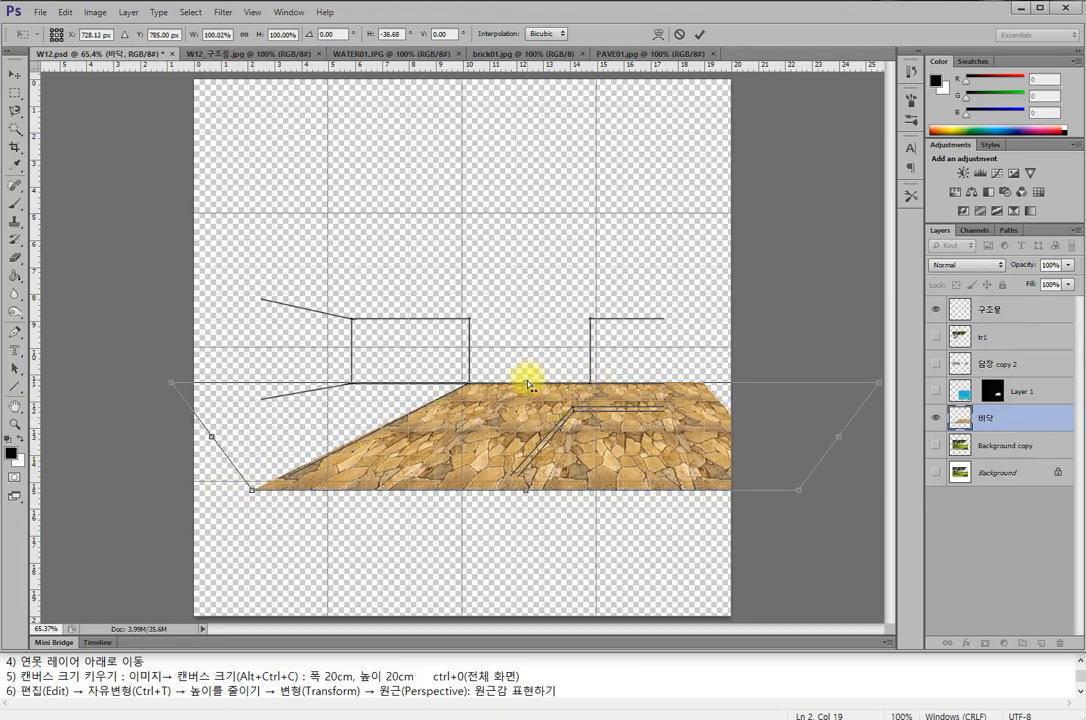
pyautogui.moveTo(528, 383); pyautogui.dragTo(527, 384)
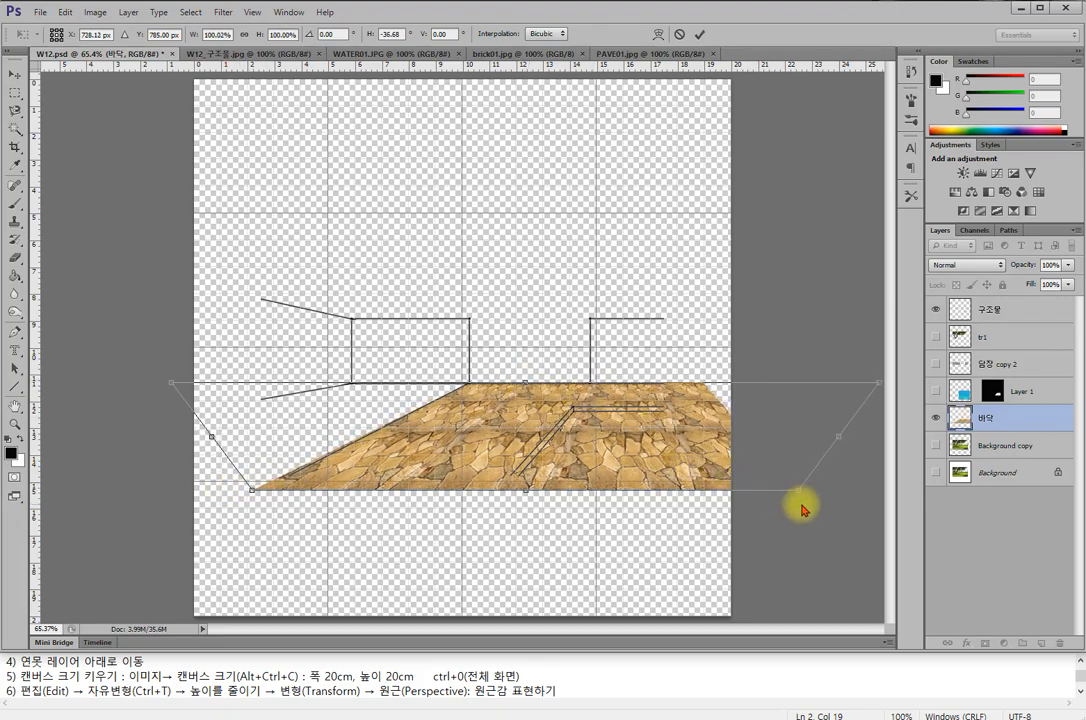
# - Refine the paving's perspective to about 91% width, aligning its left side with the diagonal structure line, and apply the transform
pyautogui.moveTo(795, 490); pyautogui.dragTo(866, 490)
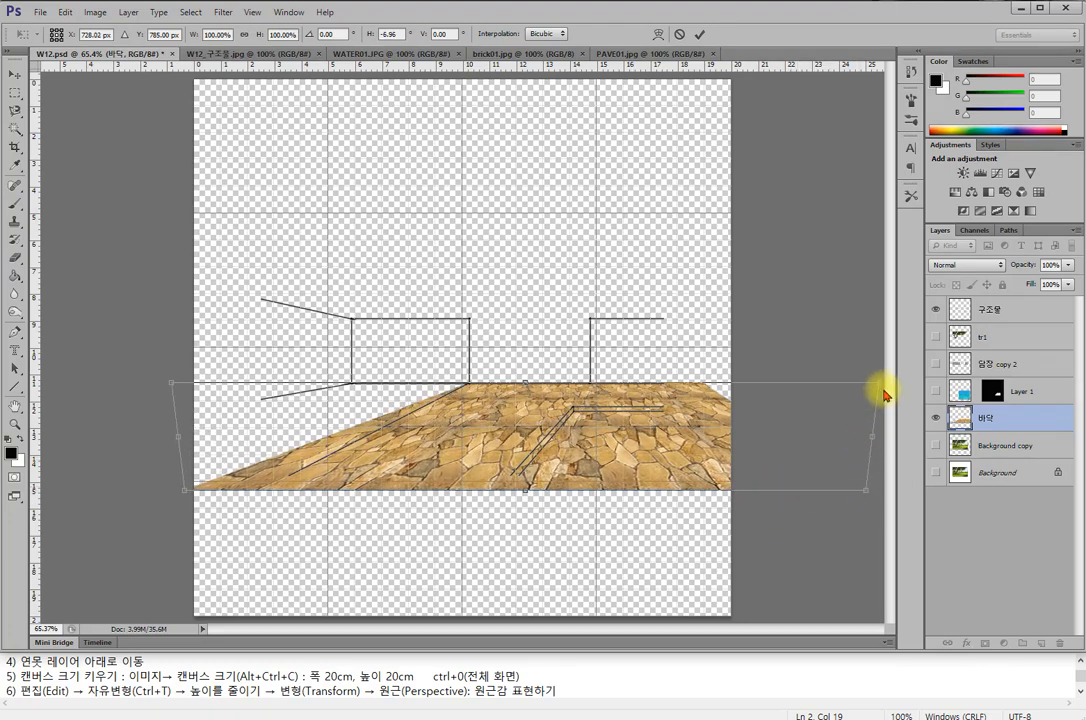
pyautogui.moveTo(883, 393); pyautogui.dragTo(847, 389)
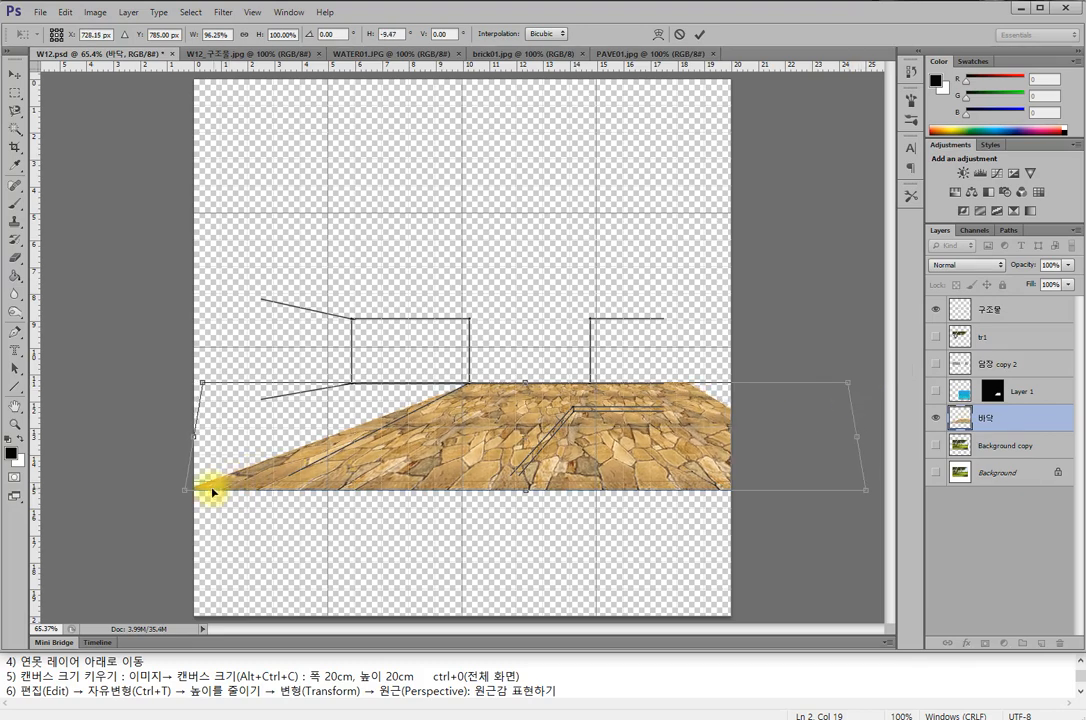
pyautogui.moveTo(186, 492); pyautogui.dragTo(257, 505)
pyautogui.moveTo(528, 387); pyautogui.dragTo(523, 383)
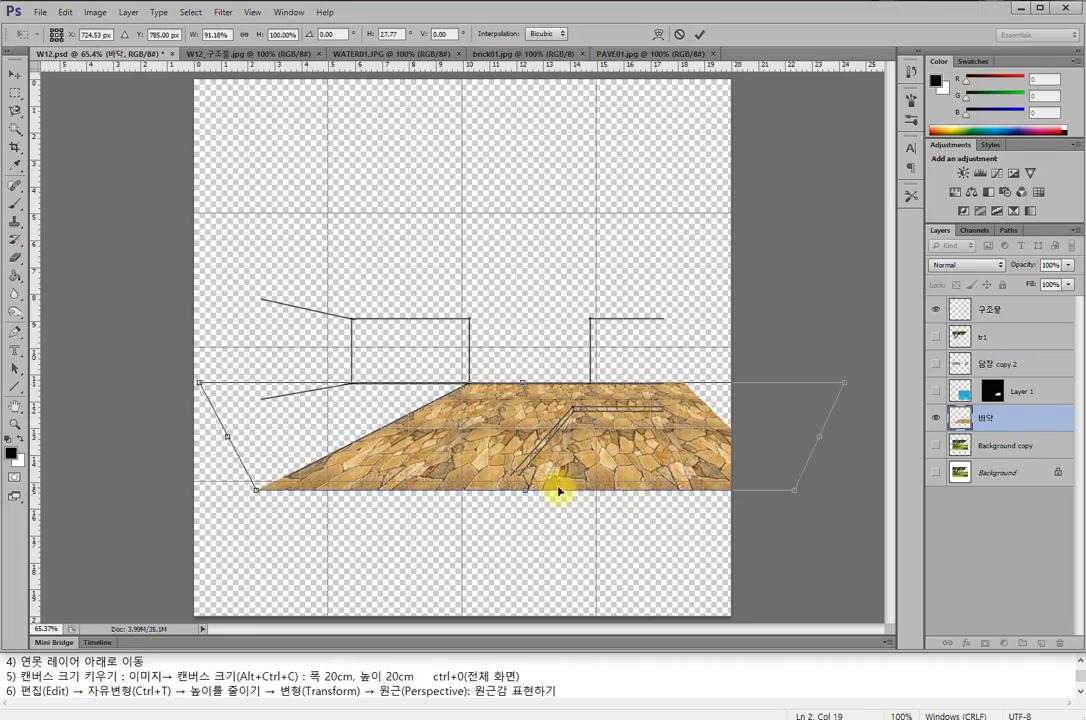
pyautogui.moveTo(792, 491); pyautogui.dragTo(846, 474)
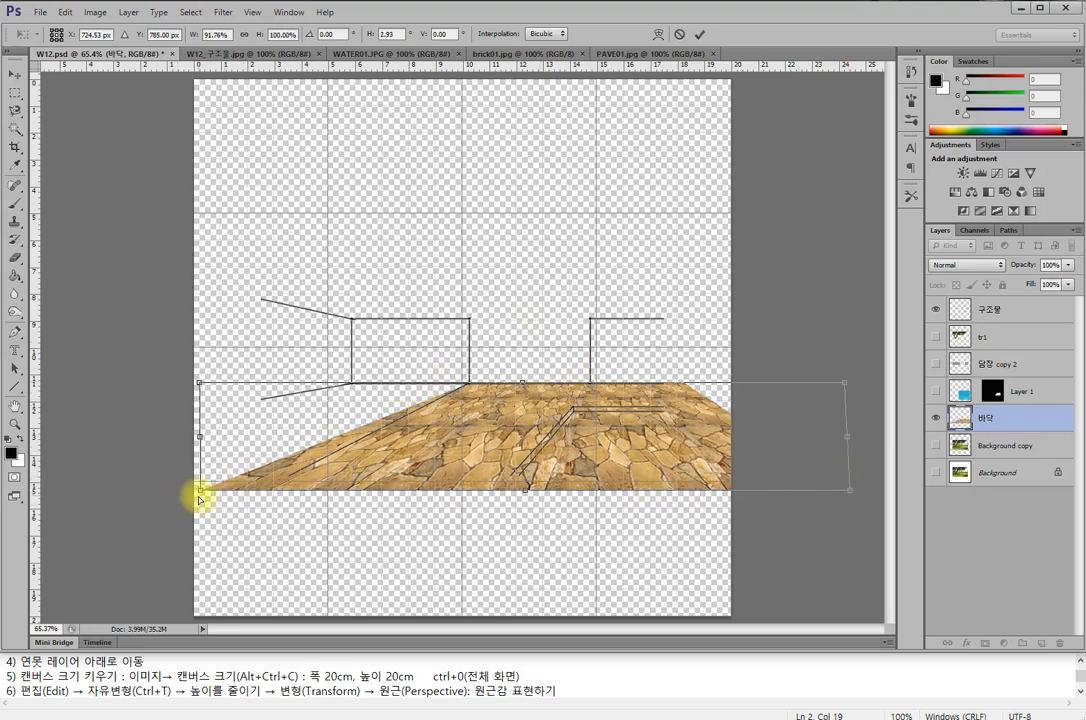
pyautogui.moveTo(200, 492); pyautogui.dragTo(259, 495)
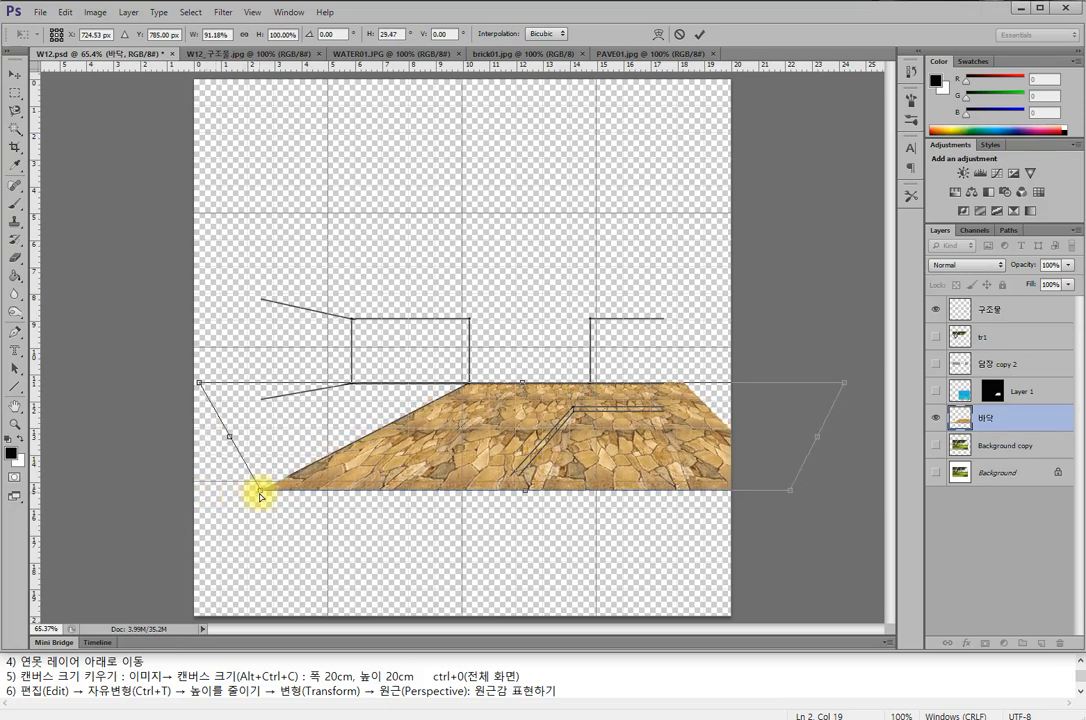
pyautogui.press('Return')
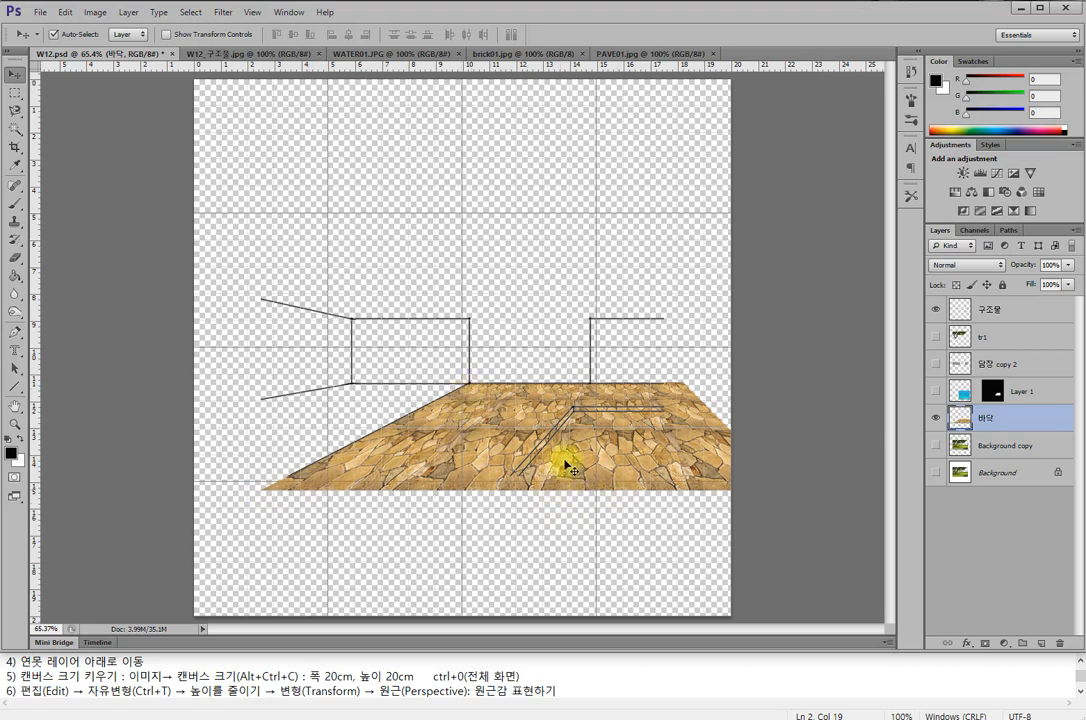
# - Show the Background copy layer and crop the enlarged canvas on all four sides to the edges of the garden photo
pyautogui.click(936, 445)
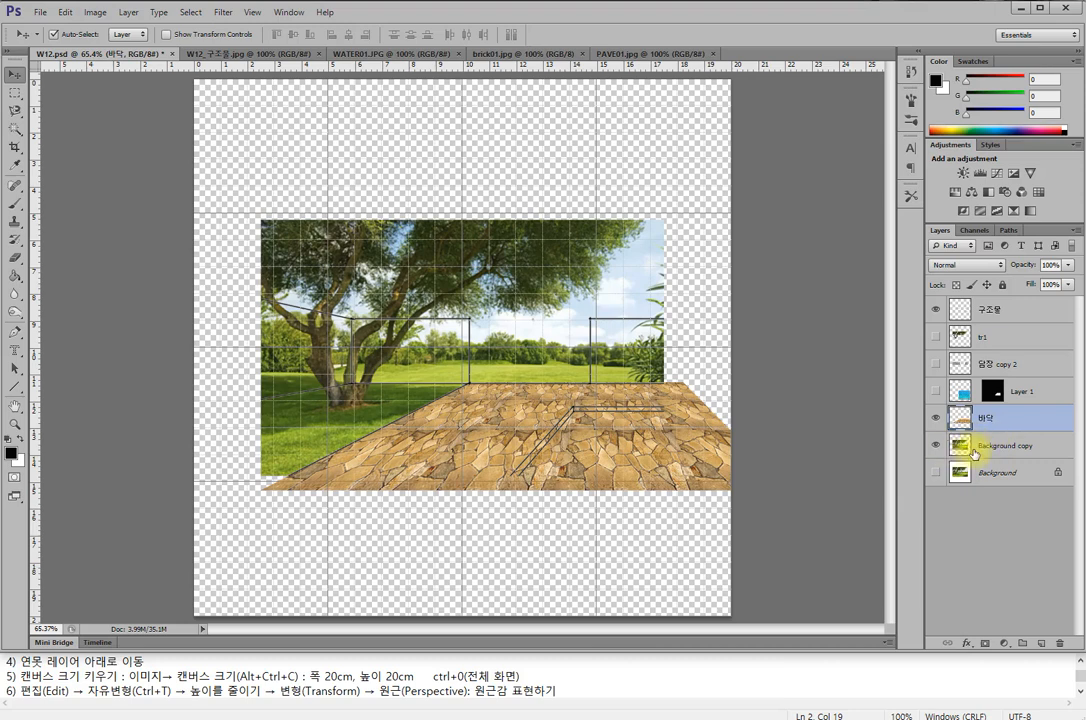
pyautogui.click(15, 149)
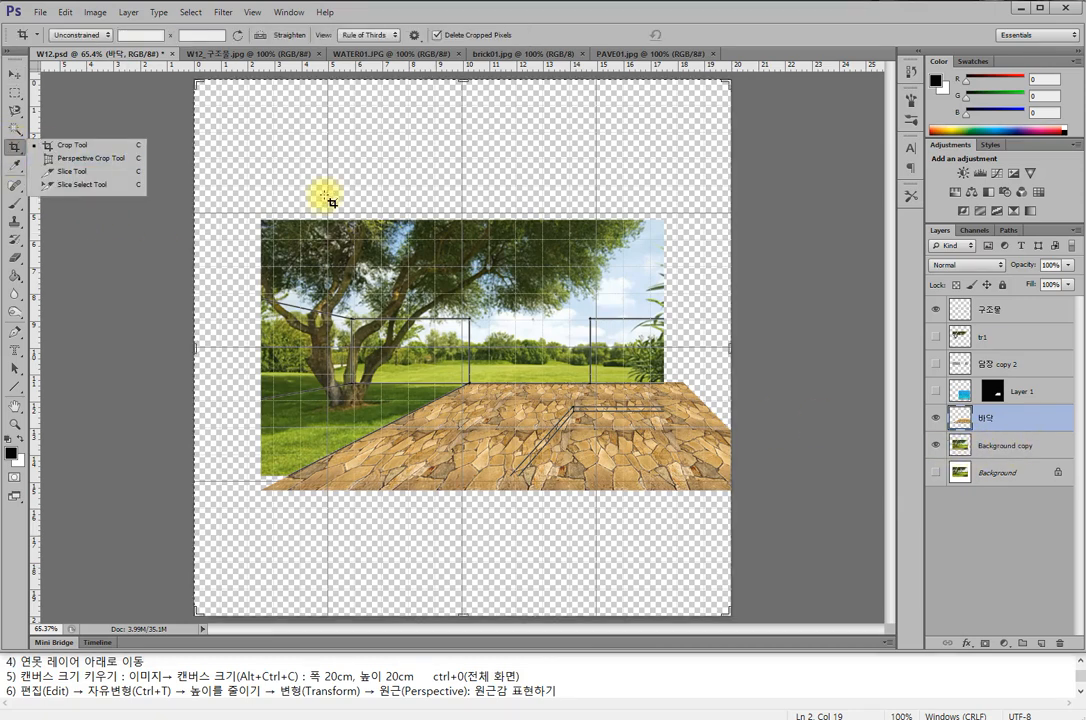
pyautogui.moveTo(468, 85); pyautogui.dragTo(473, 151)
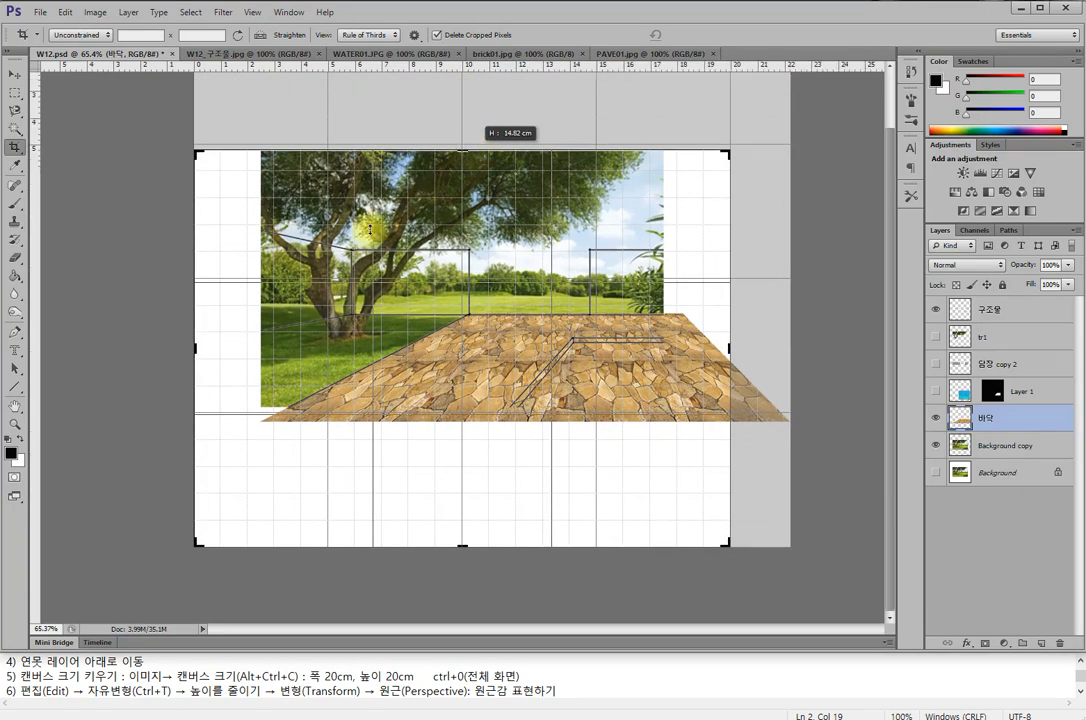
pyautogui.moveTo(195, 348)
pyautogui.mouseDown()
pyautogui.moveTo(243, 360)
pyautogui.moveTo(228, 343)
pyautogui.mouseUp()
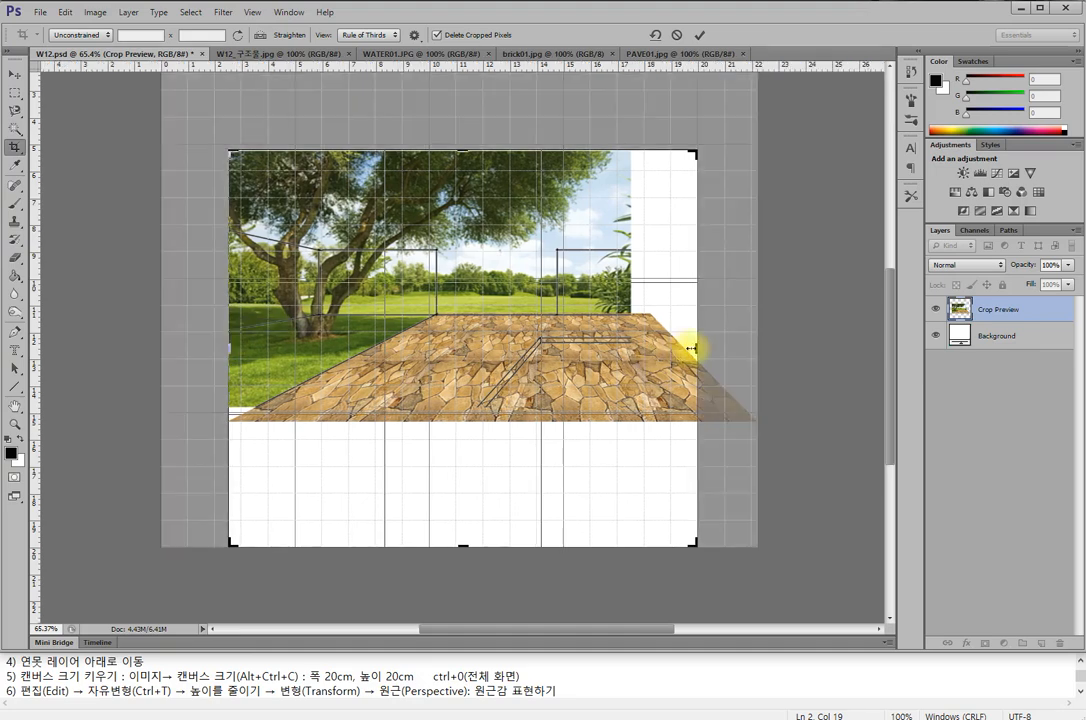
pyautogui.moveTo(694, 349); pyautogui.dragTo(661, 342)
pyautogui.moveTo(461, 543)
pyautogui.mouseDown()
pyautogui.moveTo(456, 475)
pyautogui.moveTo(466, 474)
pyautogui.mouseUp()
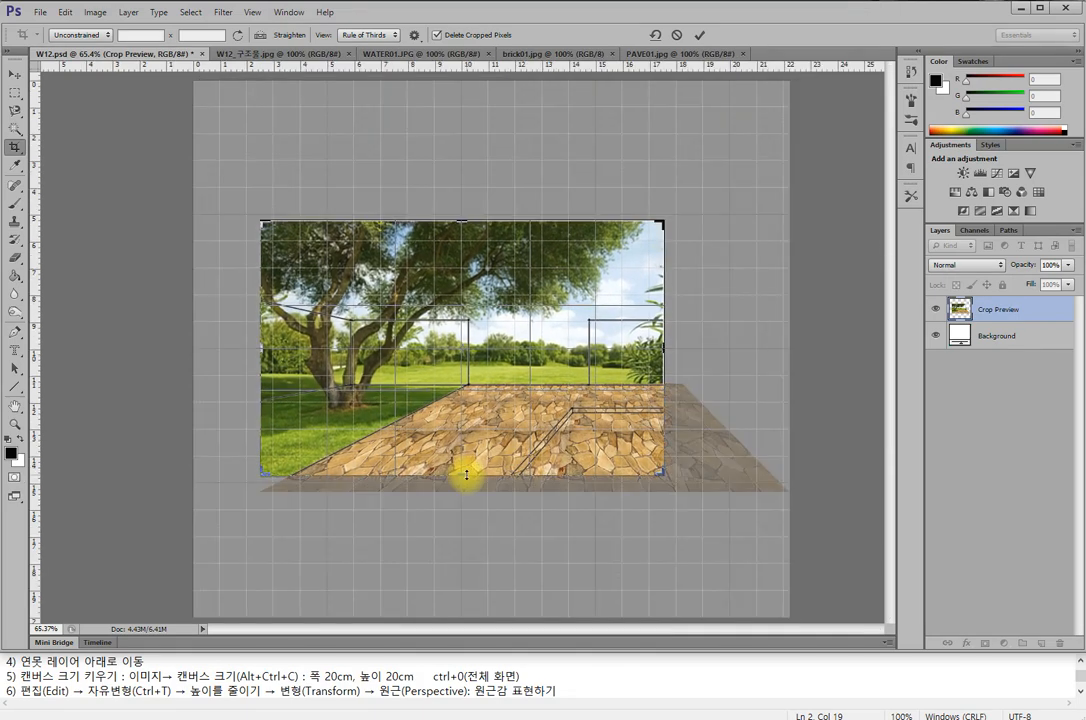
pyautogui.press('Return')
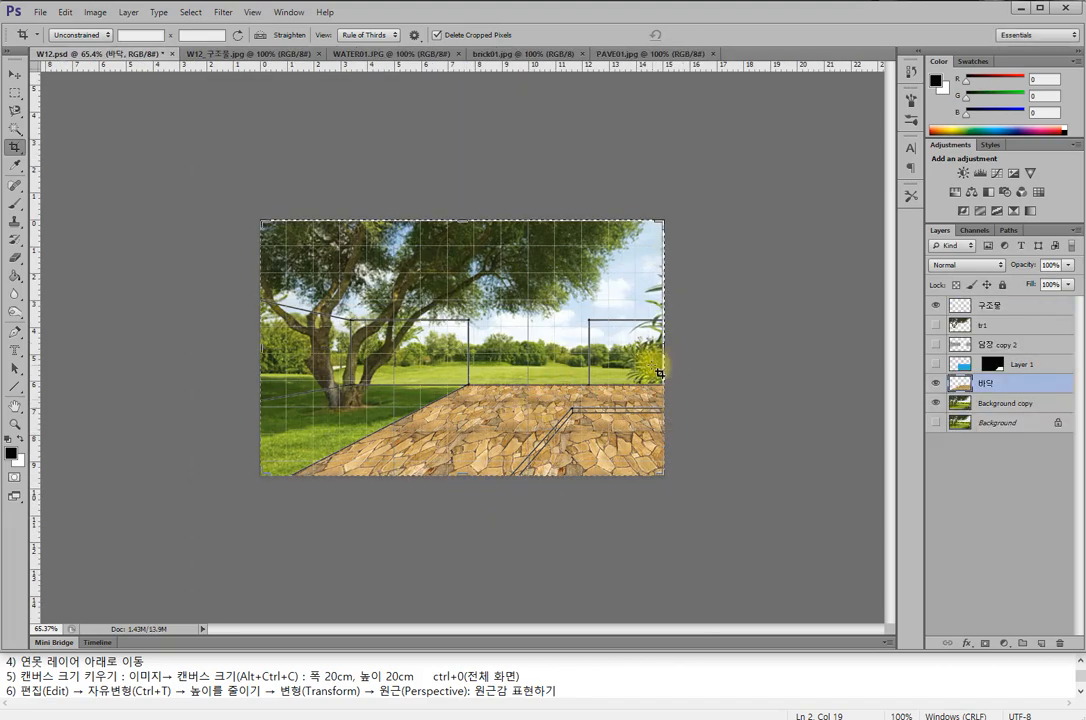
pyautogui.hotkey('ctrl', '0')
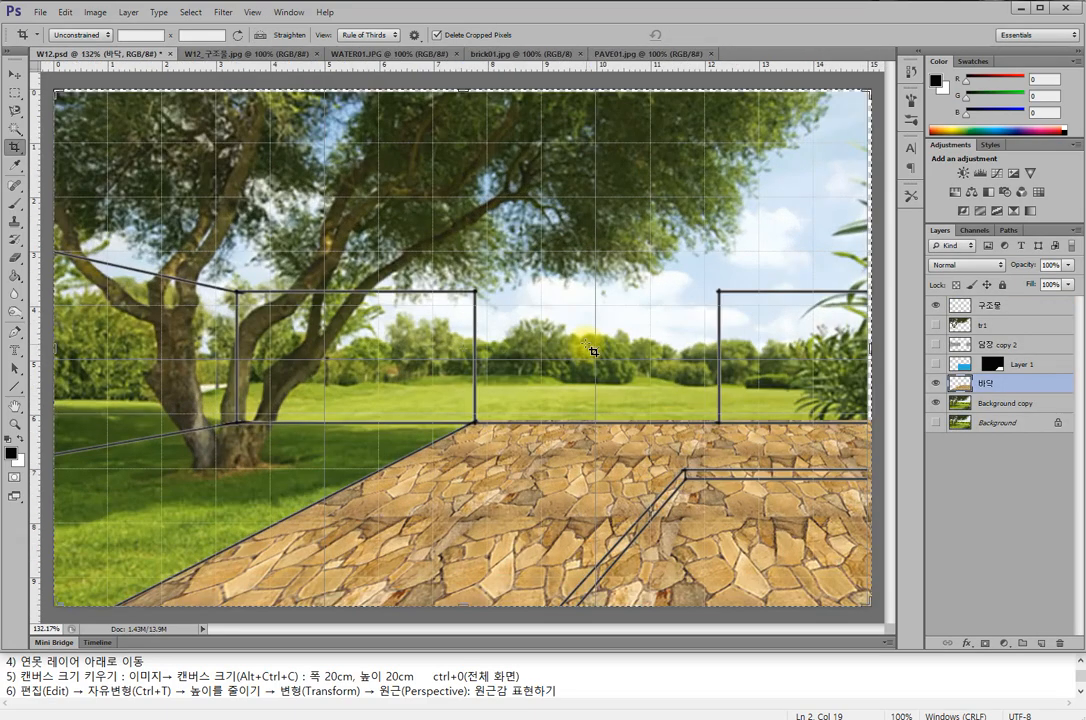
# - Trim the thin blank strips left along the photo's sides with the Crop tool
pyautogui.moveTo(459, 90); pyautogui.dragTo(456, 87)
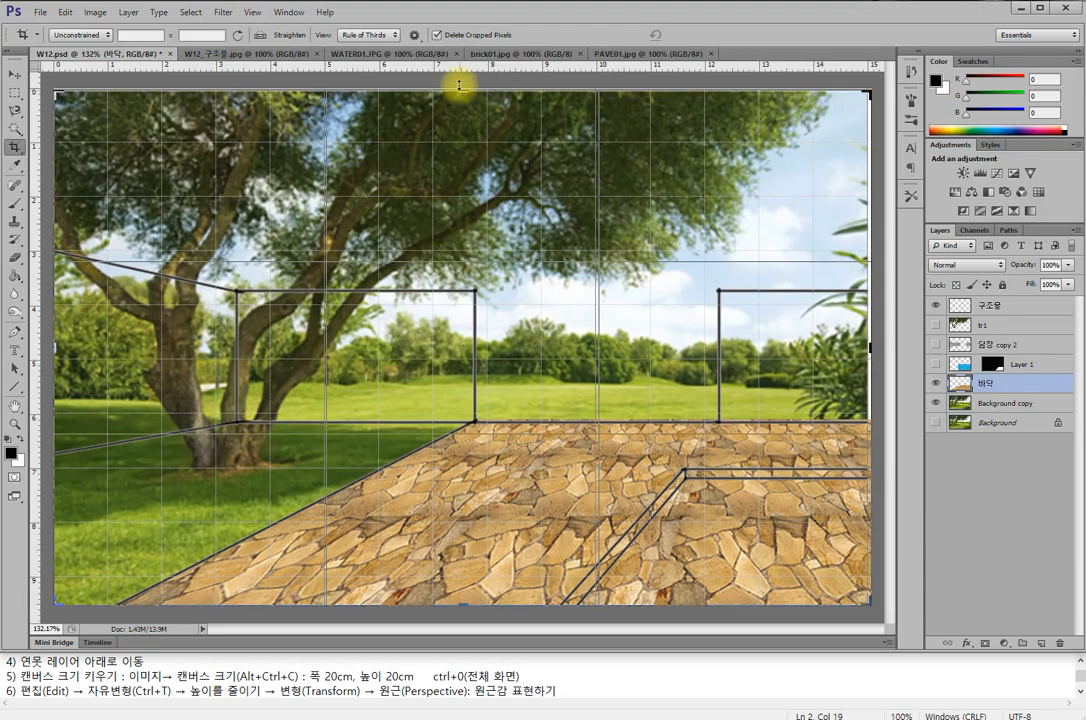
pyautogui.moveTo(869, 346); pyautogui.dragTo(869, 346)
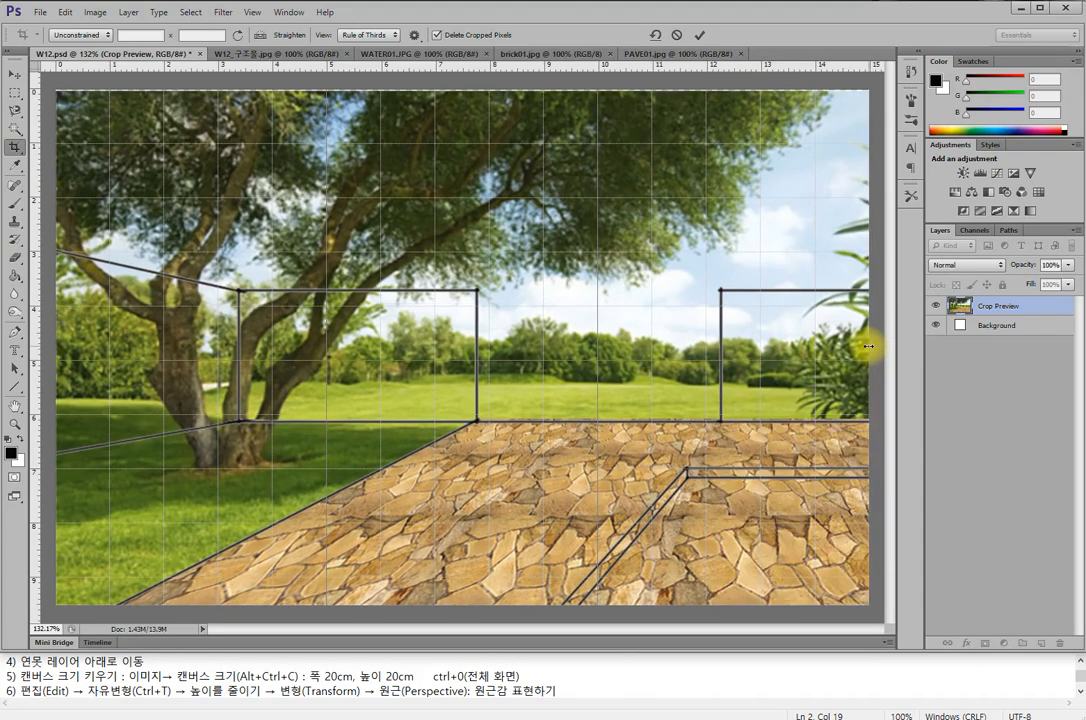
pyautogui.press('Escape')
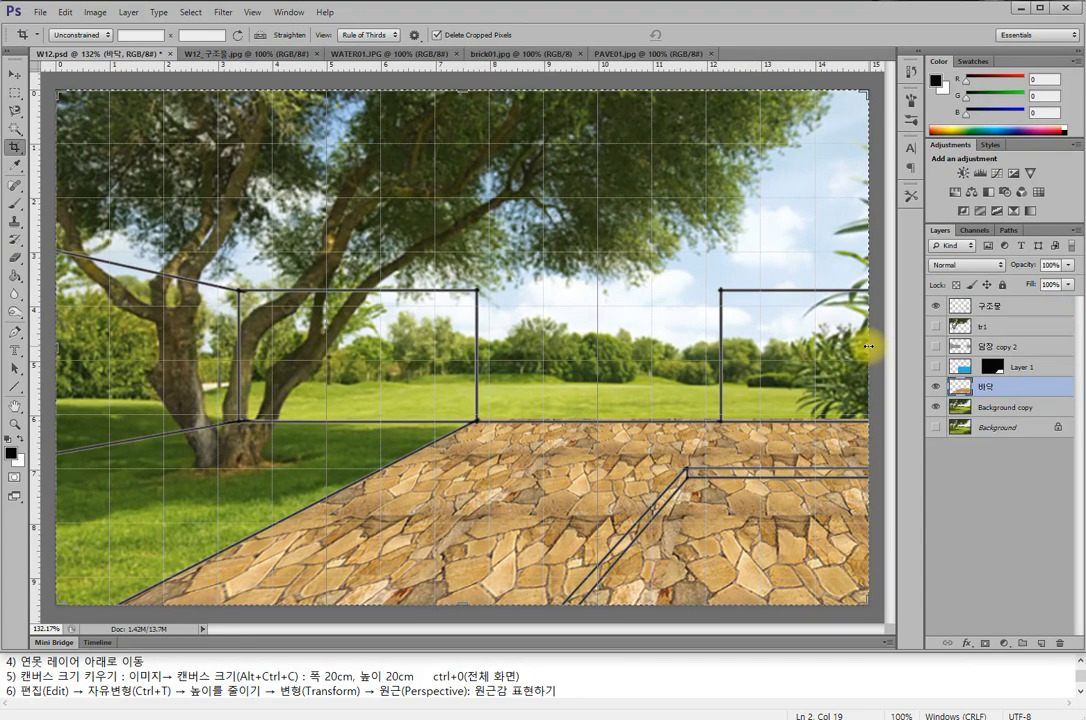
pyautogui.click(869, 346)
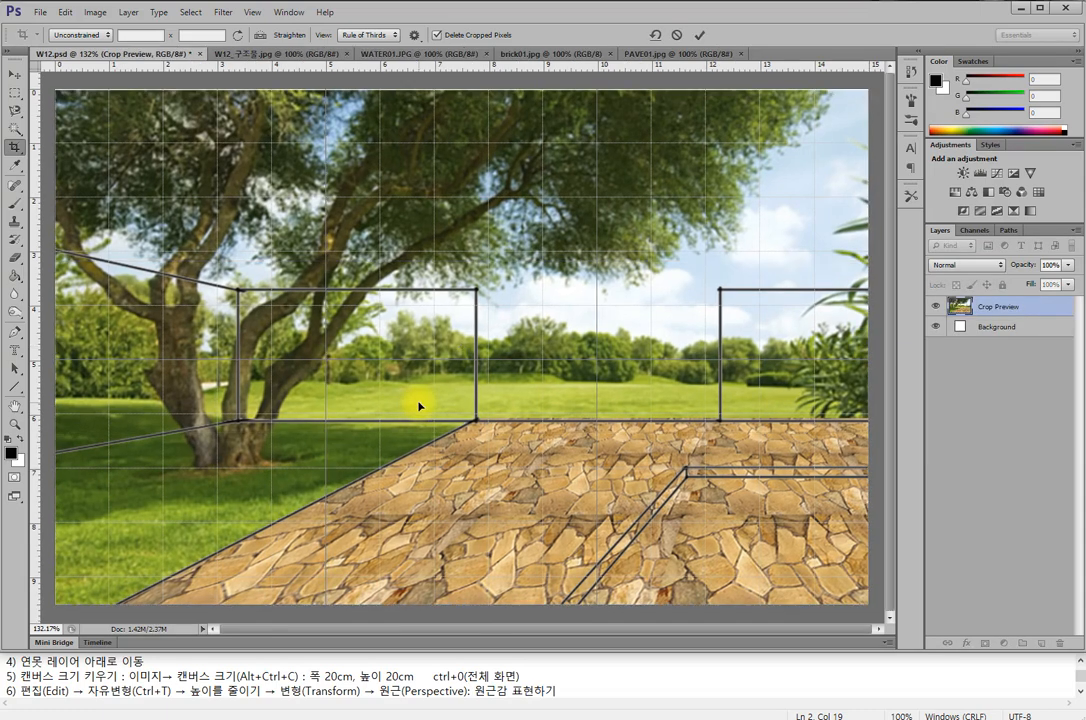
pyautogui.press('Escape')
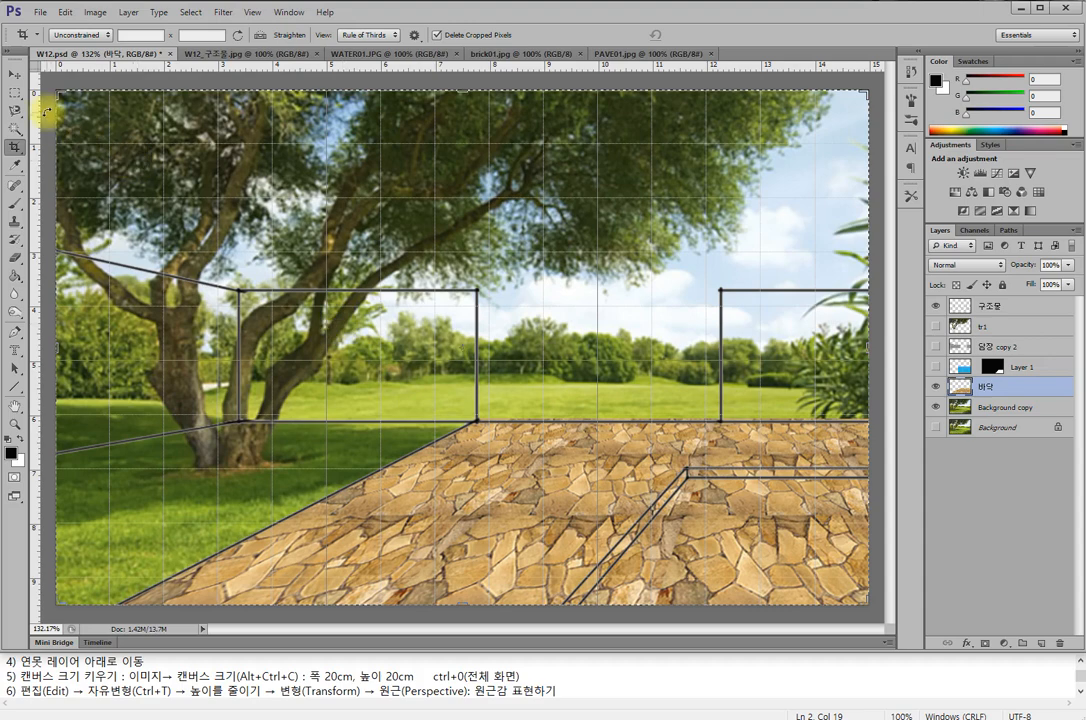
pyautogui.click(14, 74)
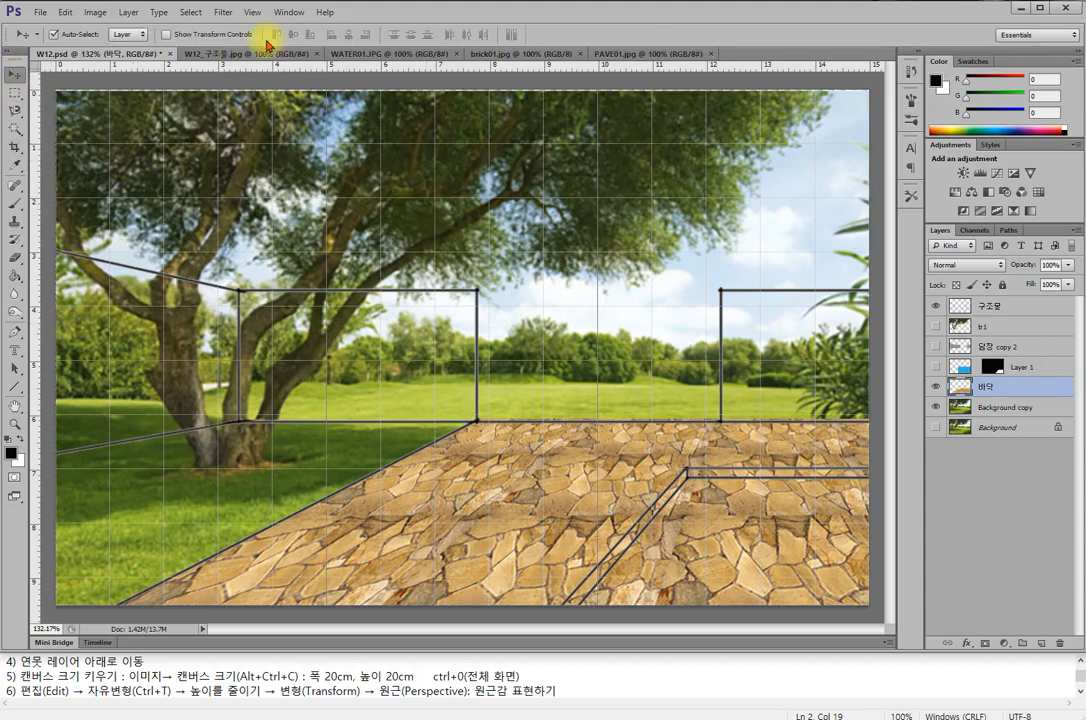
# - Crop a final sliver off the photo's upper edge and accept the crop
pyautogui.click(15, 147)
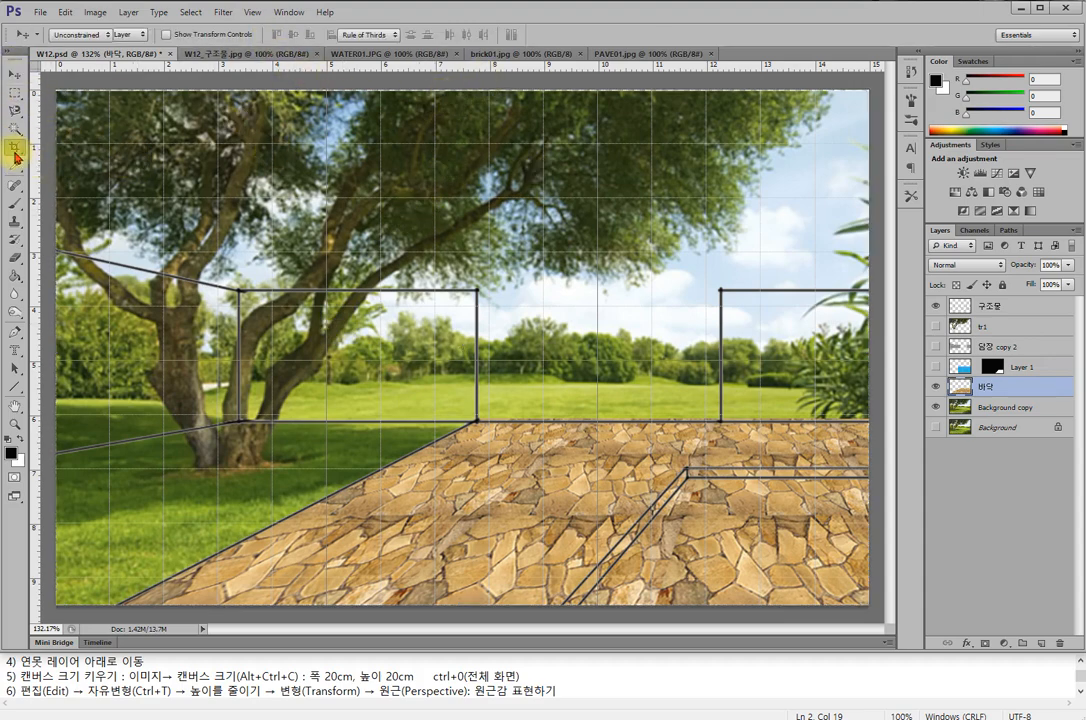
pyautogui.moveTo(462, 91); pyautogui.dragTo(462, 91)
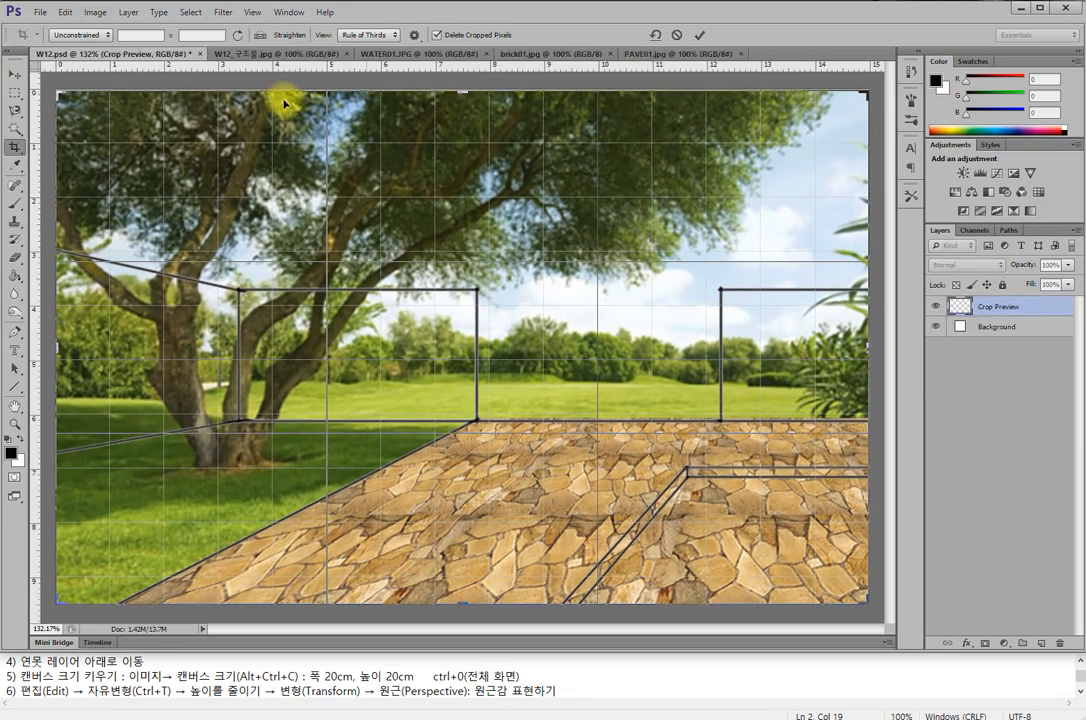
pyautogui.click(15, 75)
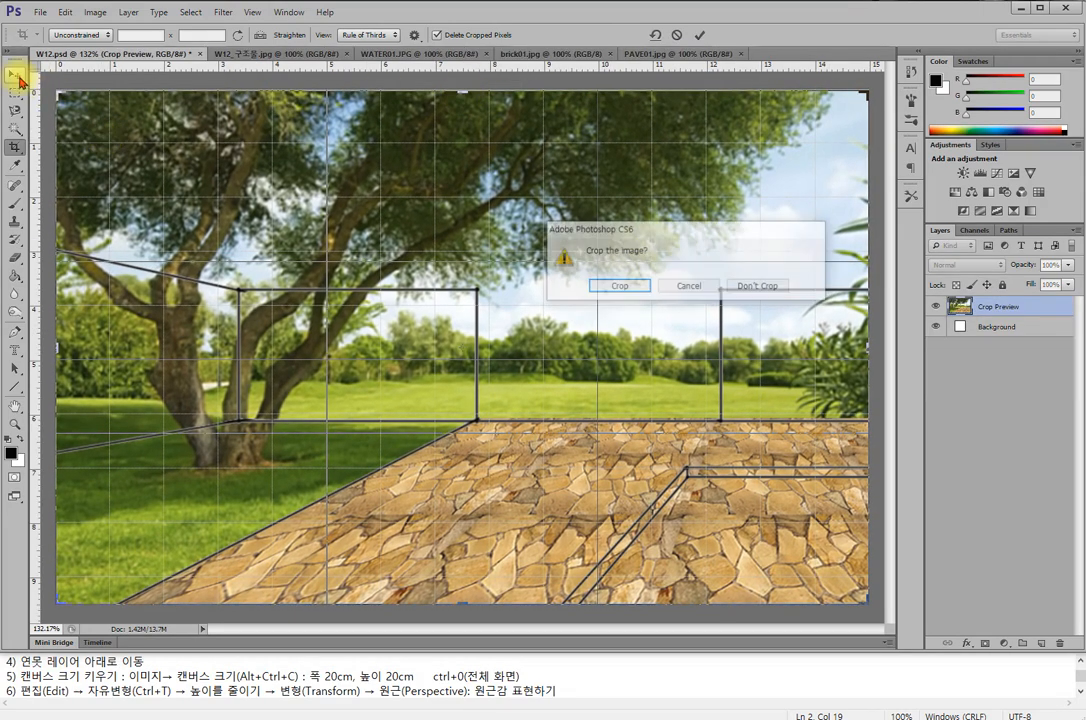
pyautogui.click(612, 286)
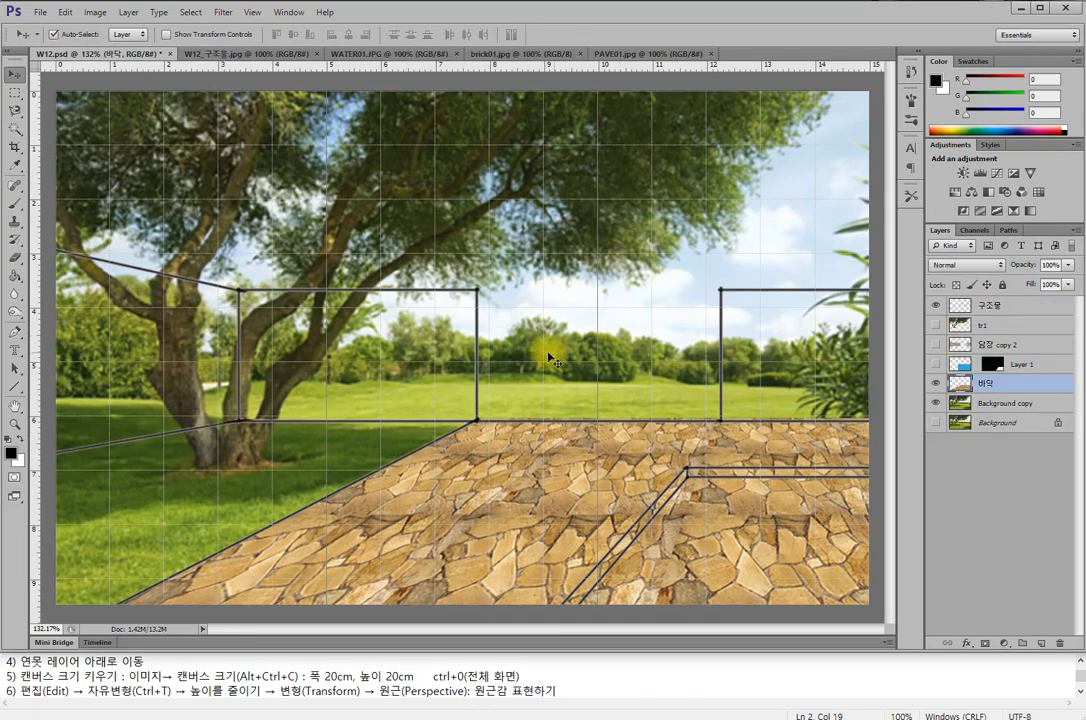
# - Make the stone wall layer 담장 copy 2 and the tree layer tr1 visible
pyautogui.click(936, 344)
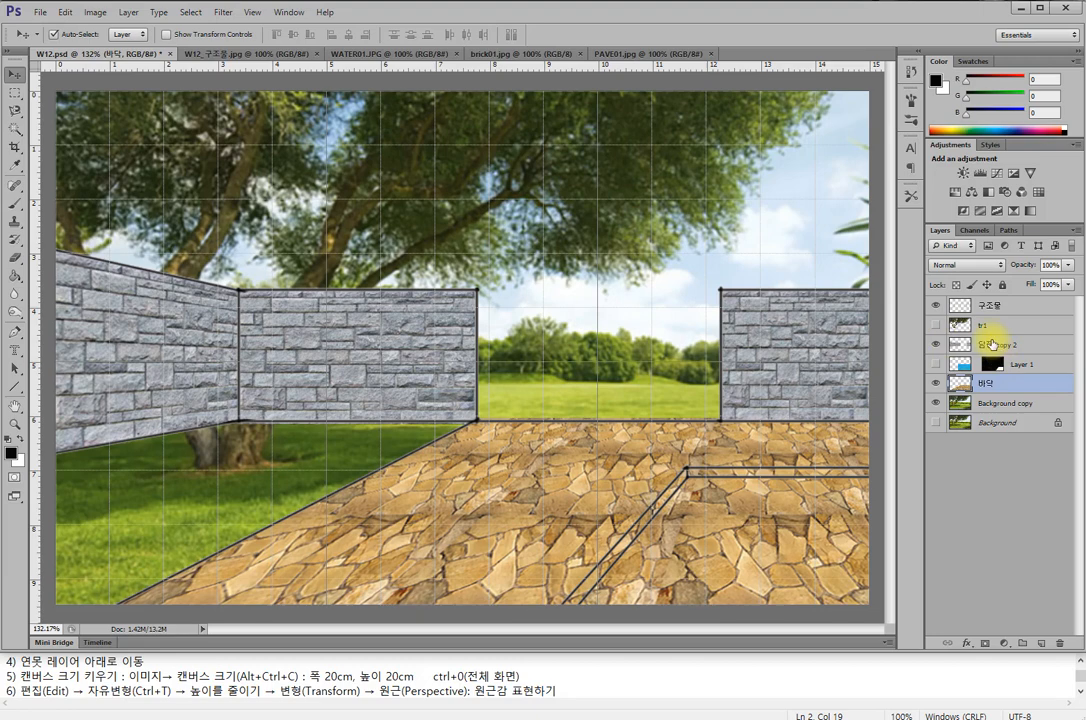
pyautogui.moveTo(991, 344); pyautogui.dragTo(978, 318)
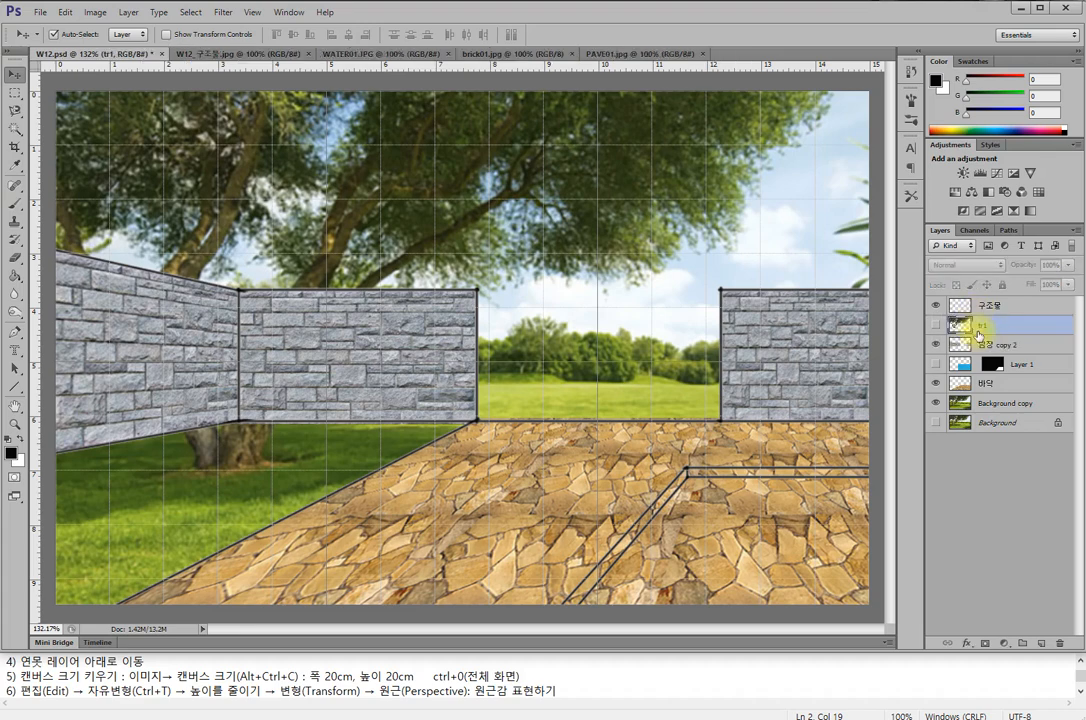
pyautogui.click(935, 326)
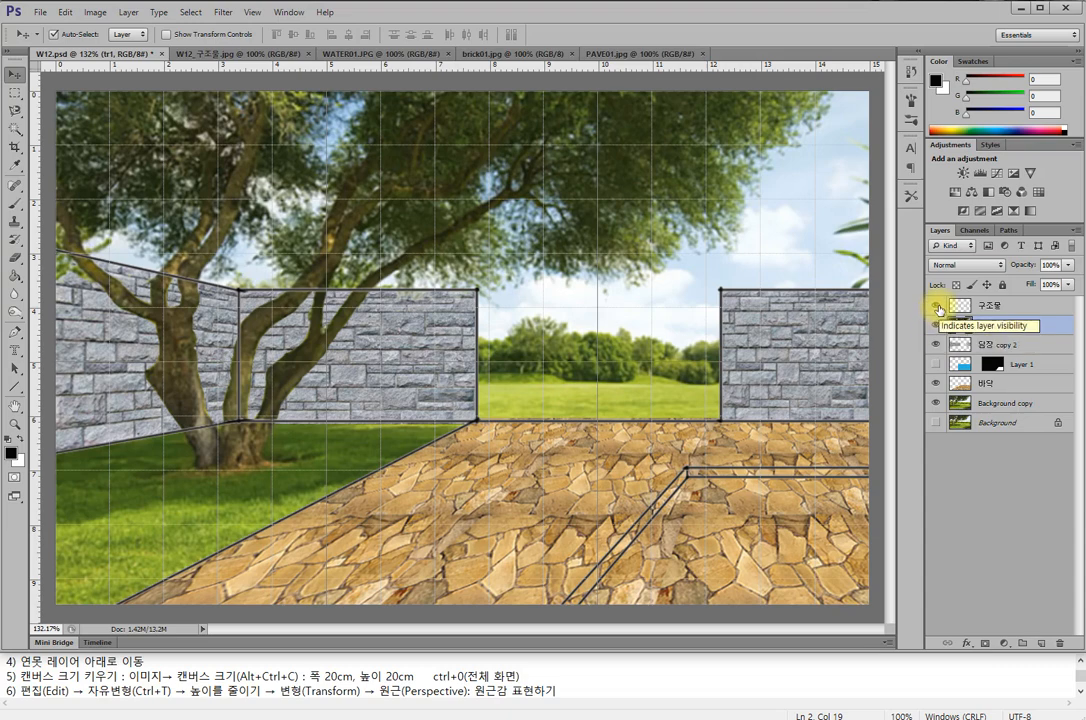
# - Move the 구조물 structure-line layer directly beneath the tr1 layer so the tree covers the lines, keeping it visible
pyautogui.click(937, 306)
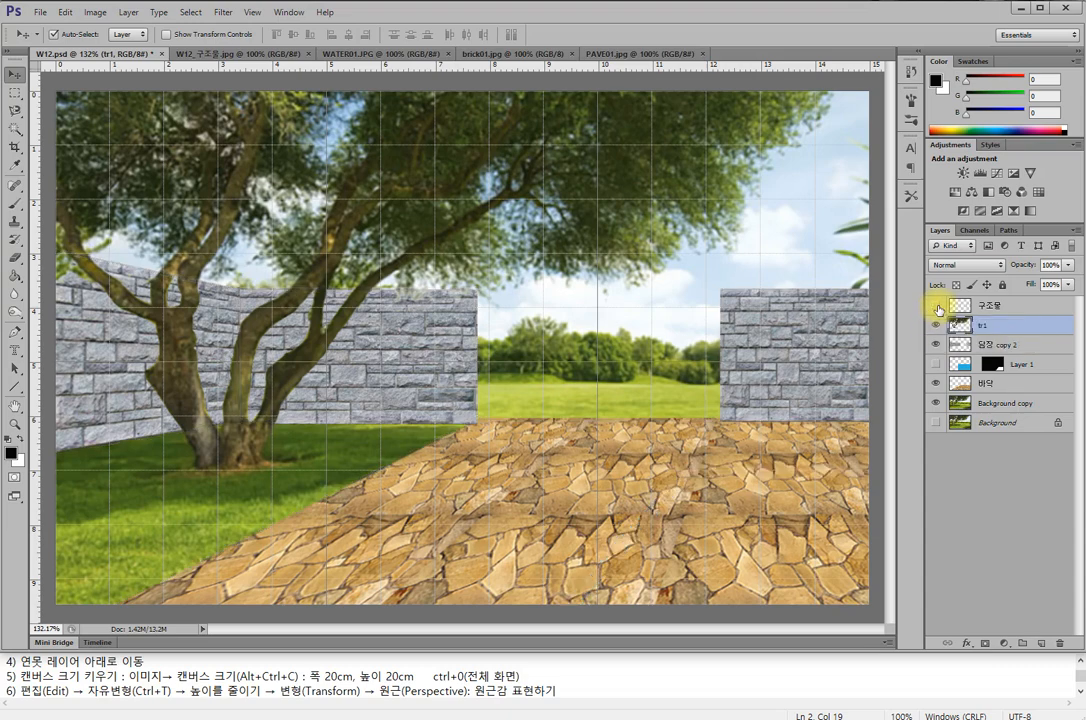
pyautogui.click(937, 306)
pyautogui.moveTo(988, 312); pyautogui.dragTo(990, 340)
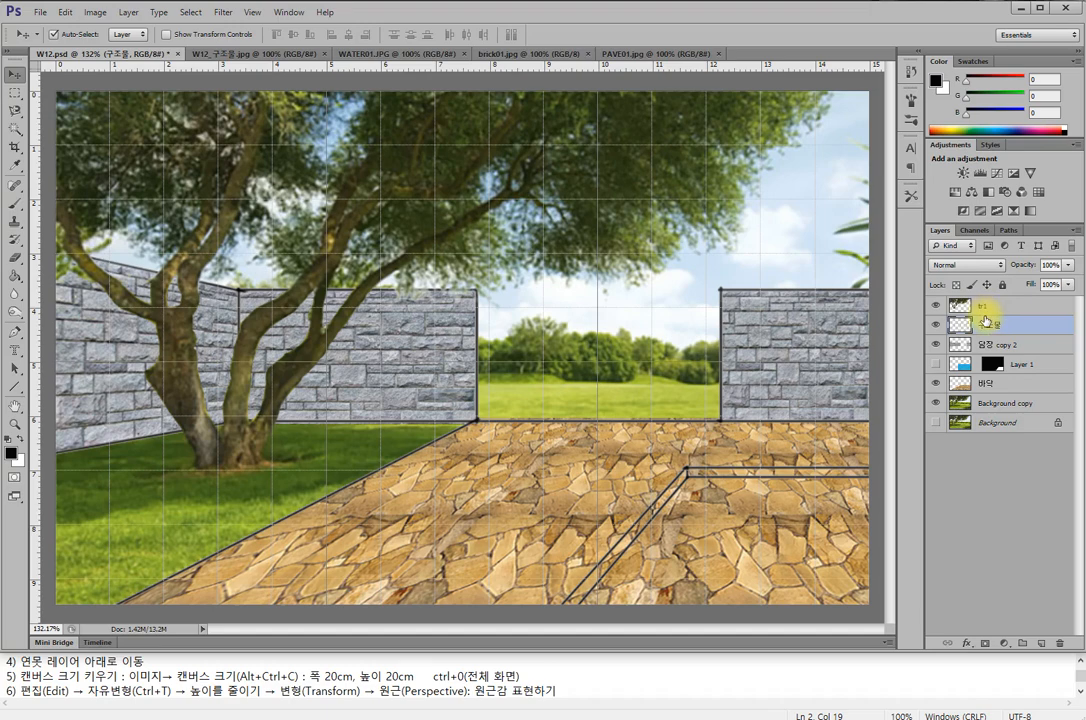
pyautogui.moveTo(987, 326); pyautogui.dragTo(989, 302)
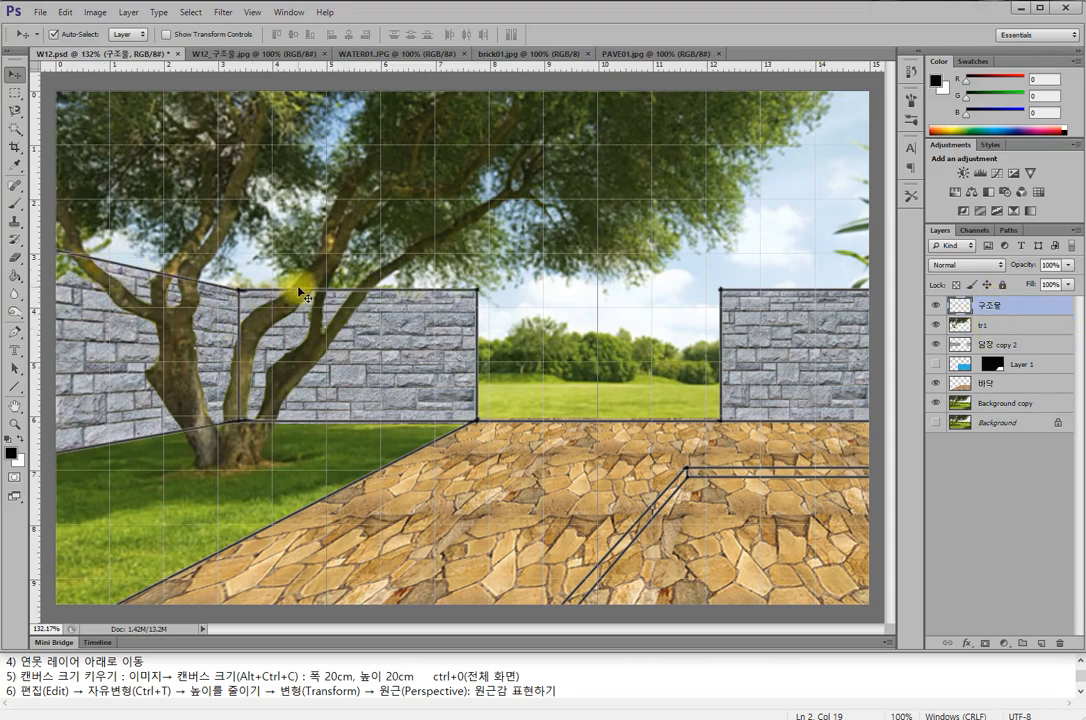
pyautogui.moveTo(1000, 312); pyautogui.dragTo(1001, 341)
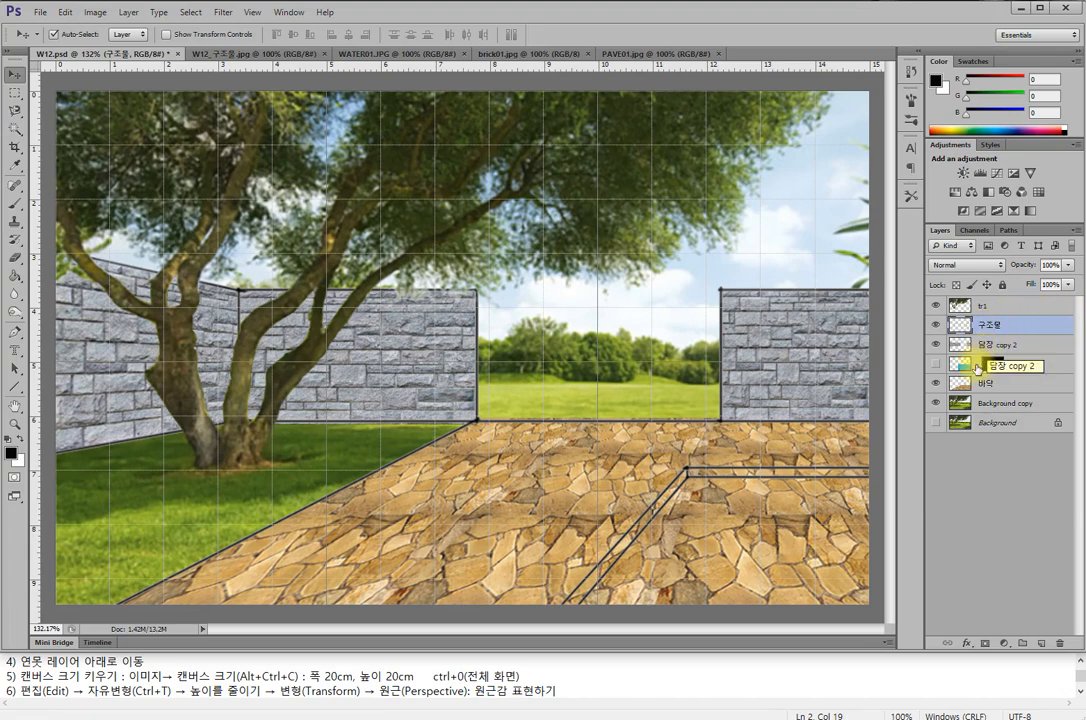
# - Show the pool water on Layer 1 at 70% opacity, and select the 바닥 layer
pyautogui.click(936, 365)
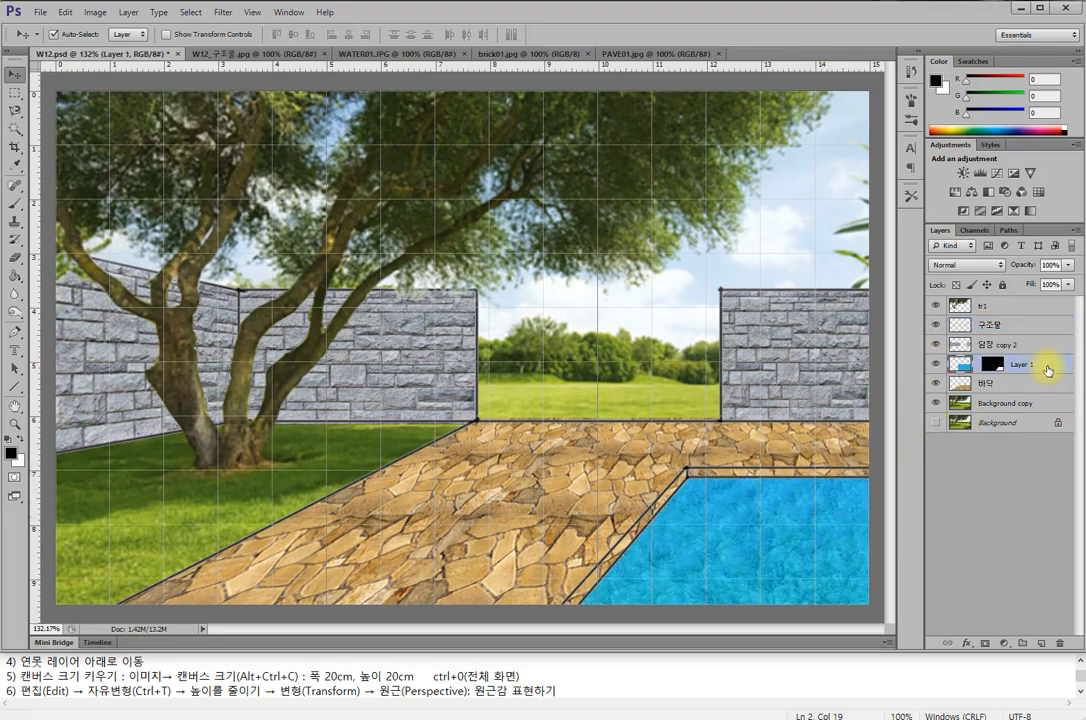
pyautogui.click(1068, 265)
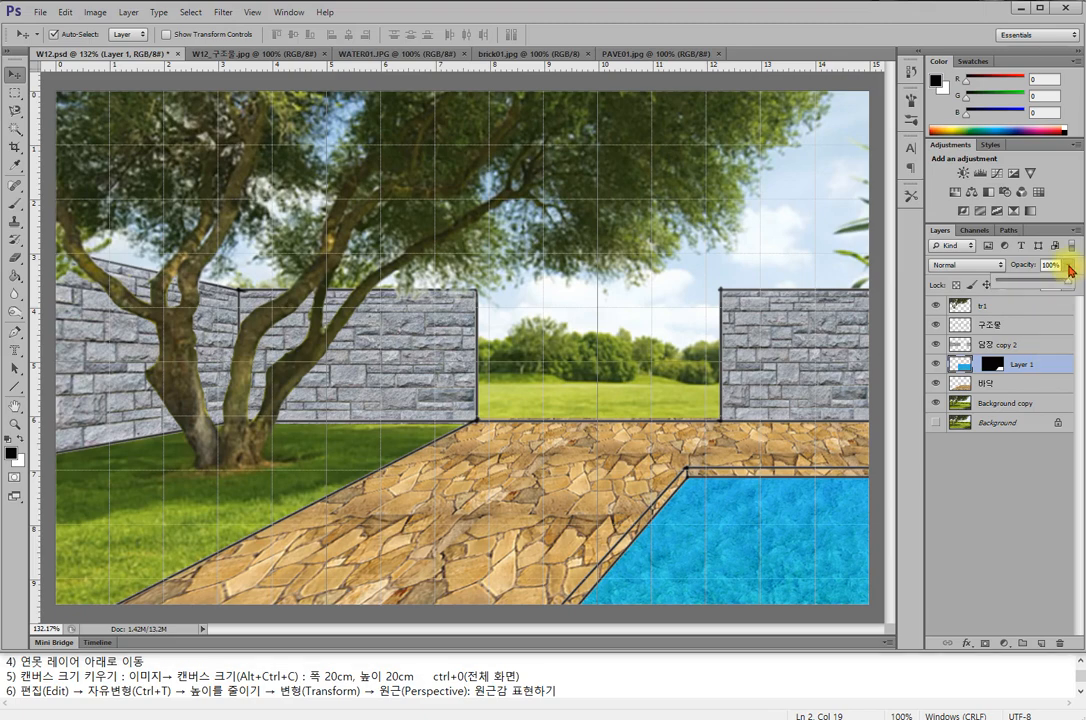
pyautogui.click(1052, 264)
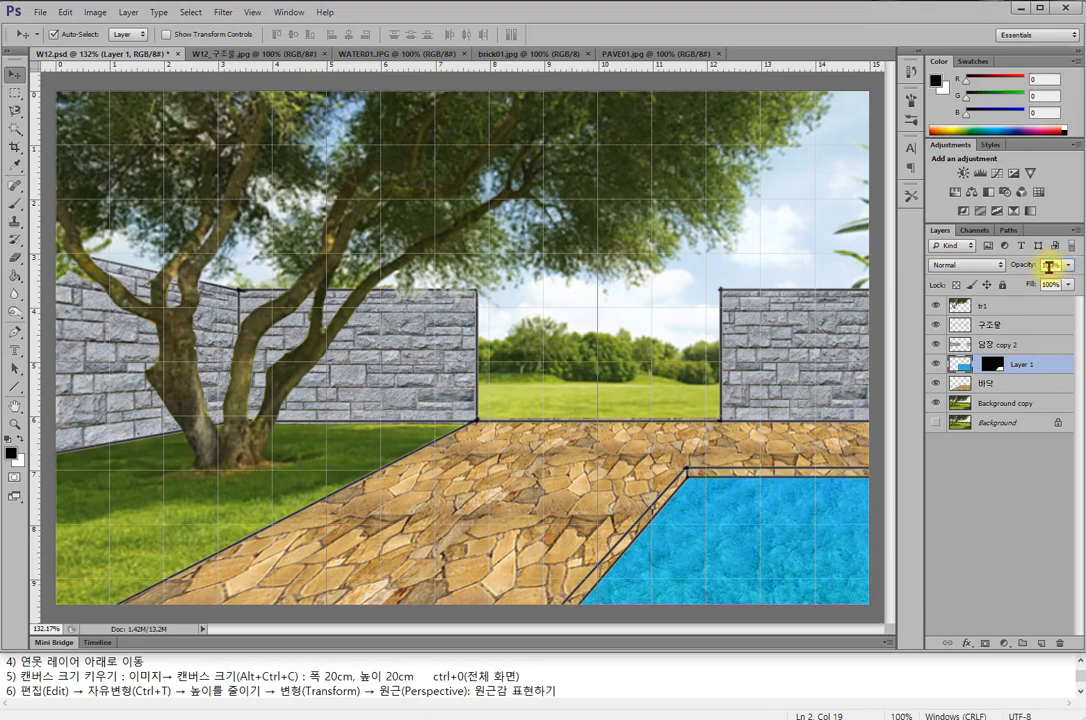
pyautogui.write('70')
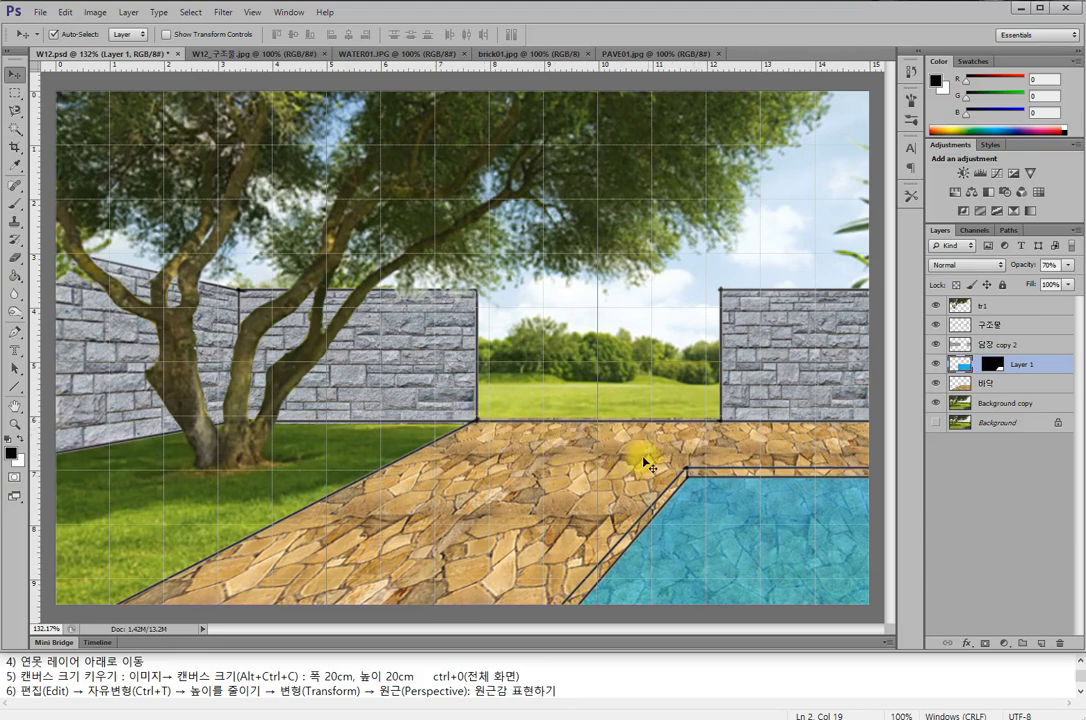
pyautogui.click(1005, 390)
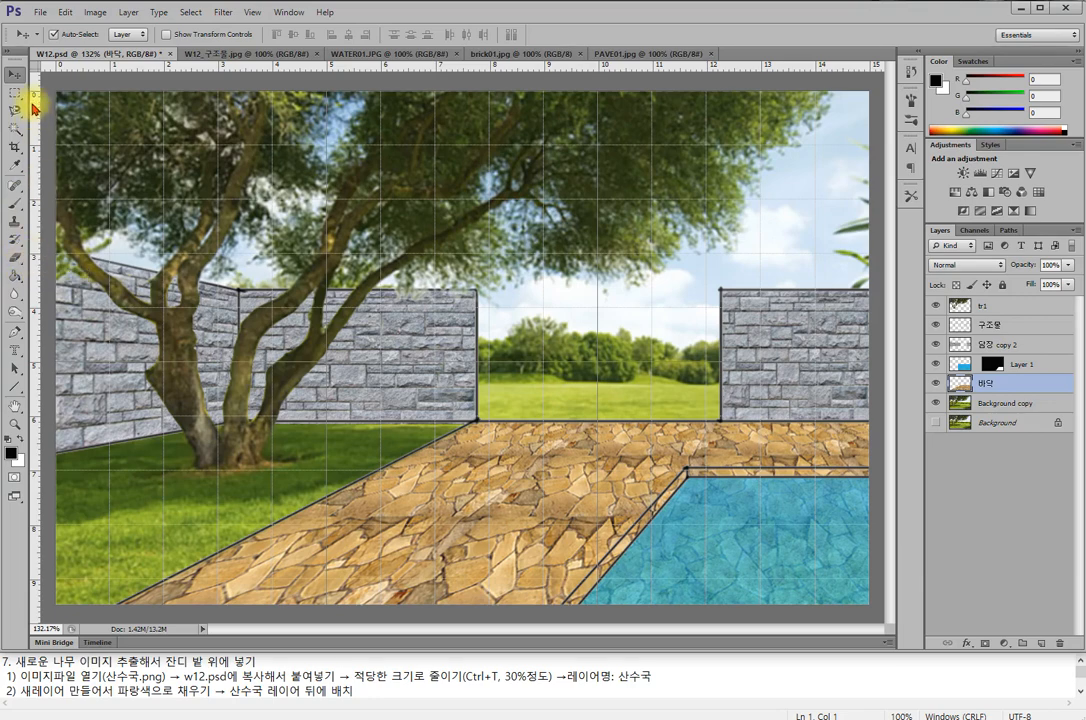
# - Open the hydrangea photo 산수국.png from the img folder
pyautogui.click(32, 12)
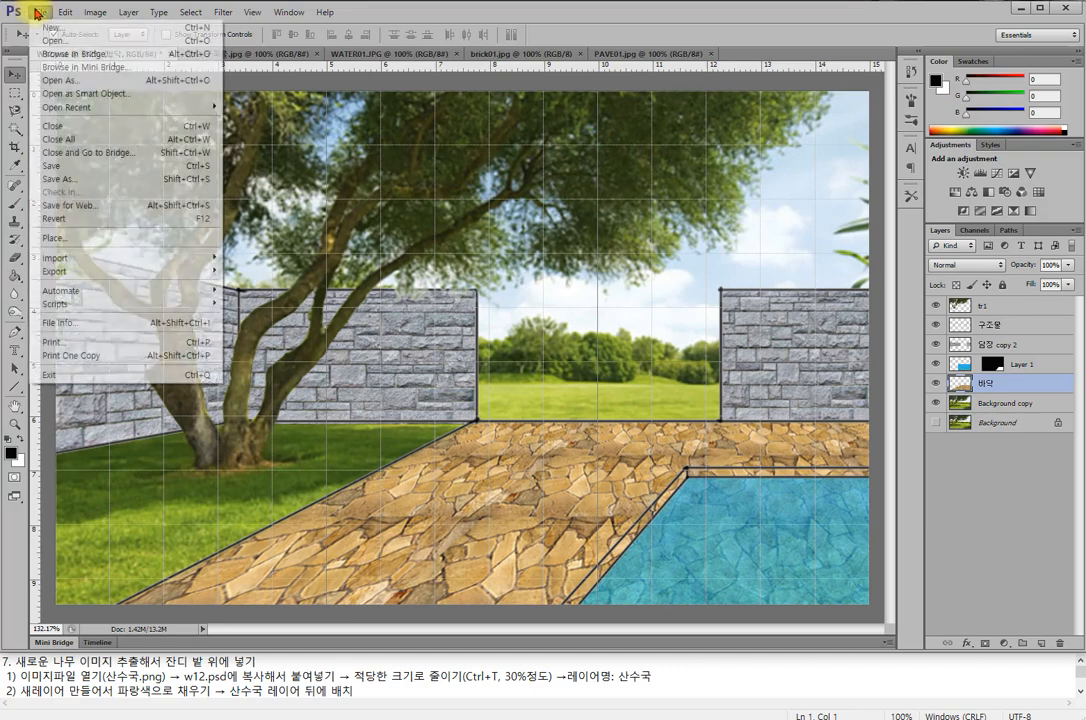
pyautogui.click(572, 238)
pyautogui.hotkey('ctrl', 'o')
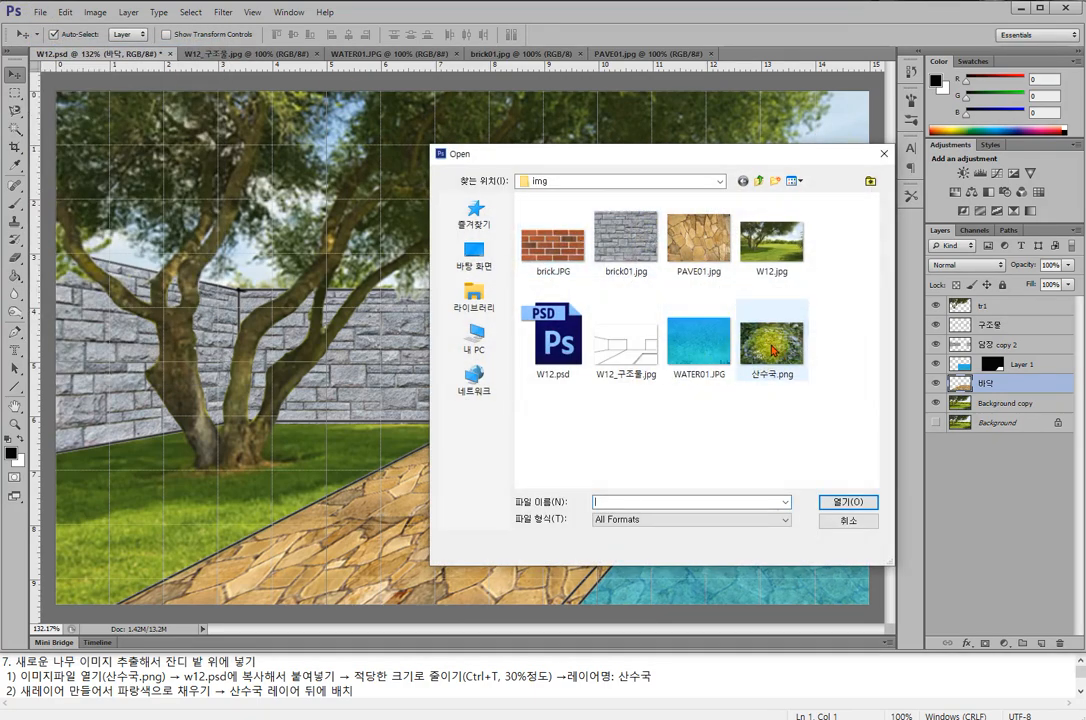
pyautogui.click(773, 345)
pyautogui.click(848, 502)
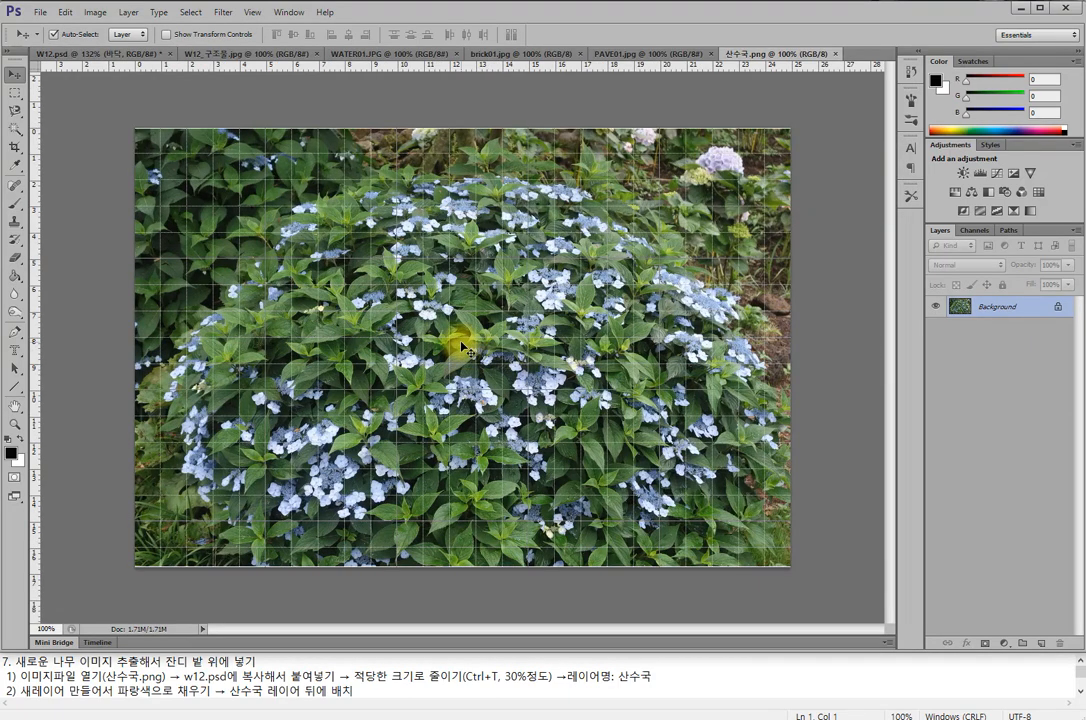
# - Copy the entire hydrangea photo into W12.psd as a new layer and place that layer directly beneath tr1
pyautogui.hotkey('ctrl', 'a')
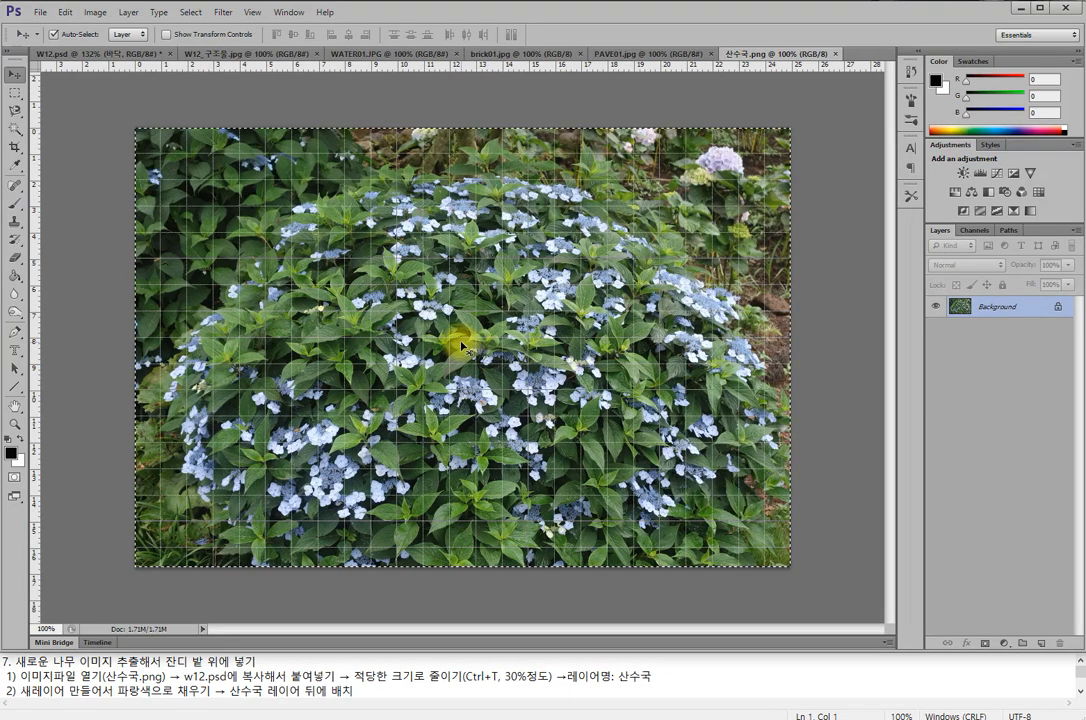
pyautogui.click(52, 53)
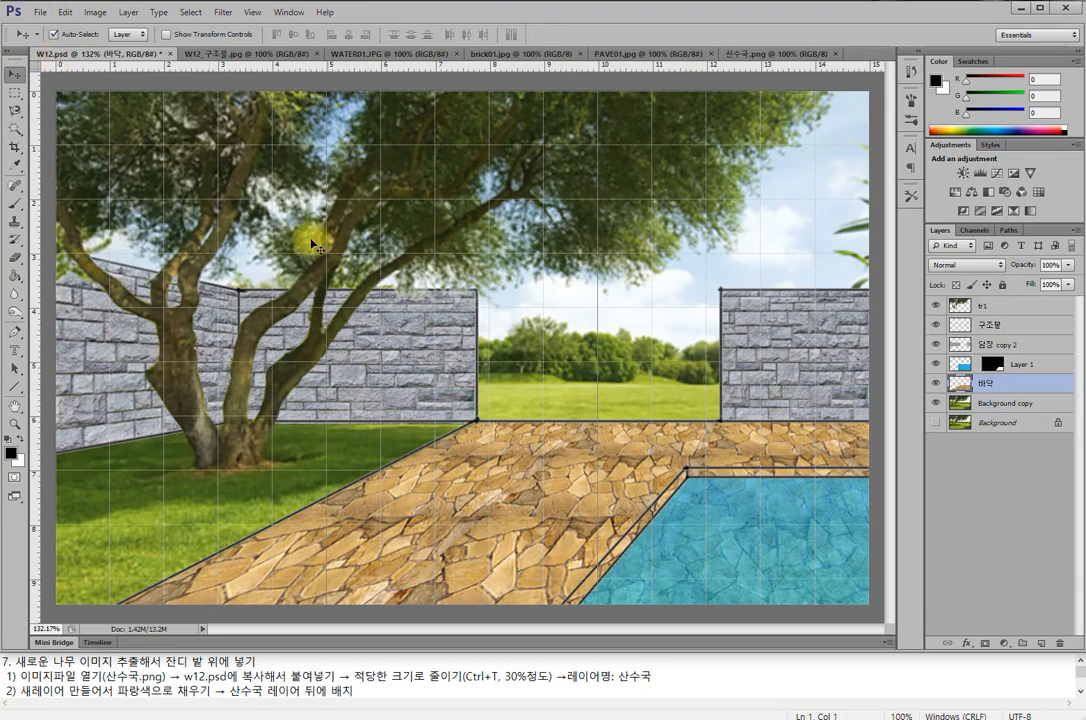
pyautogui.hotkey('ctrl', 'v')
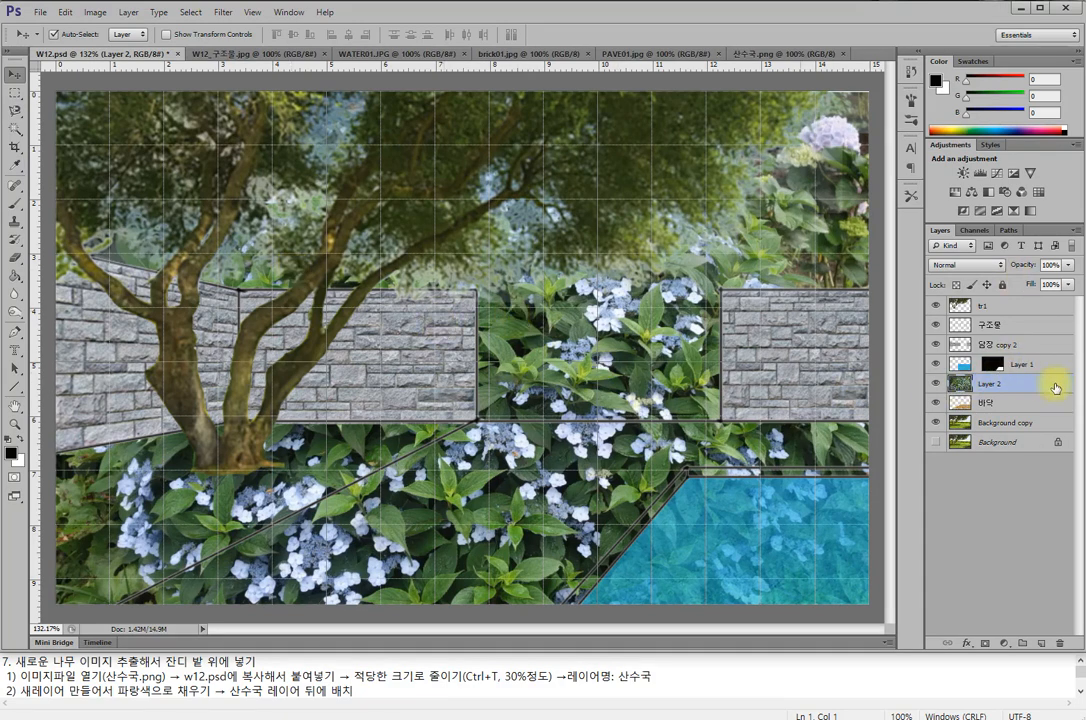
pyautogui.moveTo(997, 387); pyautogui.dragTo(996, 320)
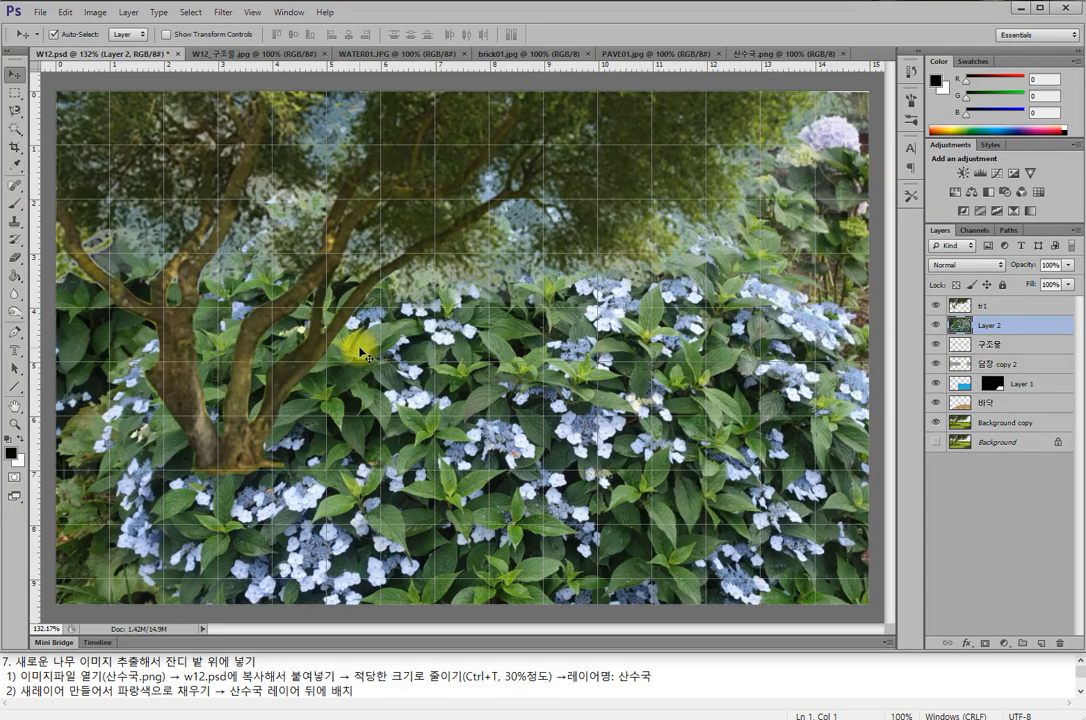
# - Scale the pasted hydrangea photo down to about 28% and place it over the base of the tree trunk
pyautogui.scroll(1, 362, 352)
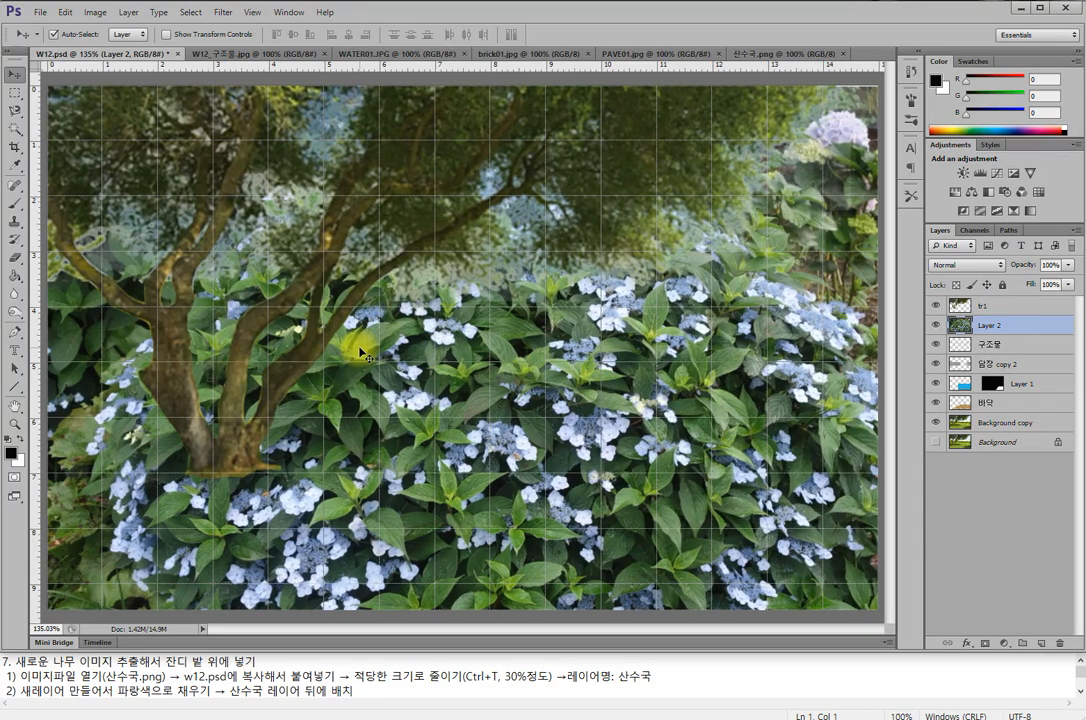
pyautogui.hotkey('ctrl', 't')
pyautogui.moveTo(48, 85); pyautogui.dragTo(540, 505)
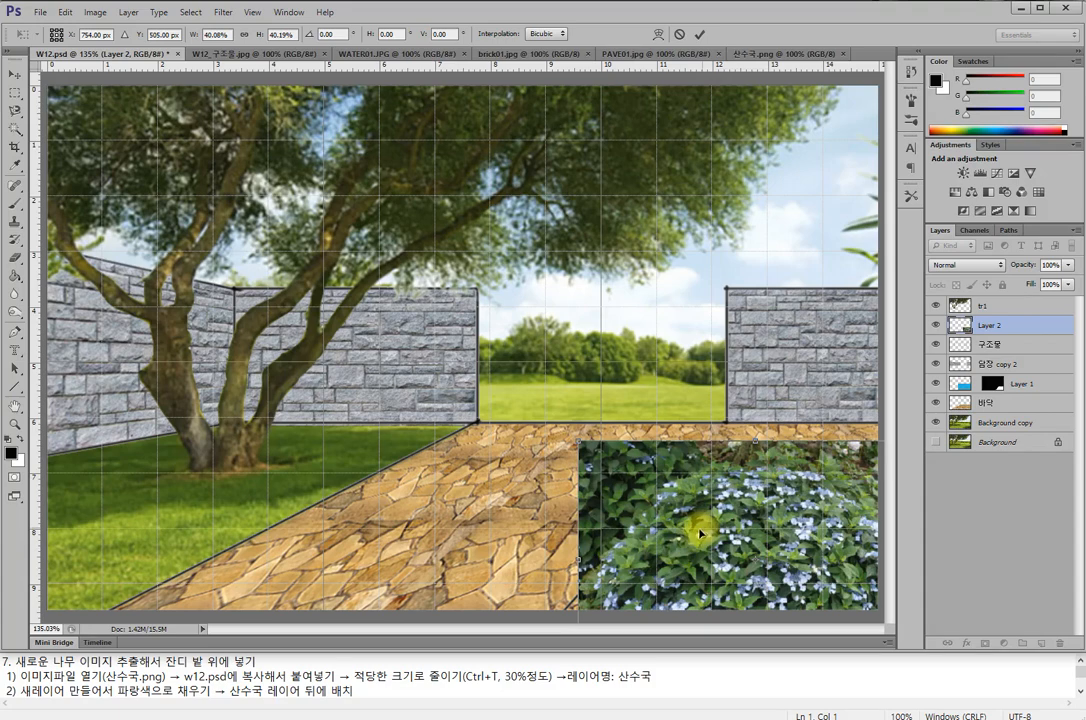
pyautogui.moveTo(698, 524); pyautogui.dragTo(228, 439)
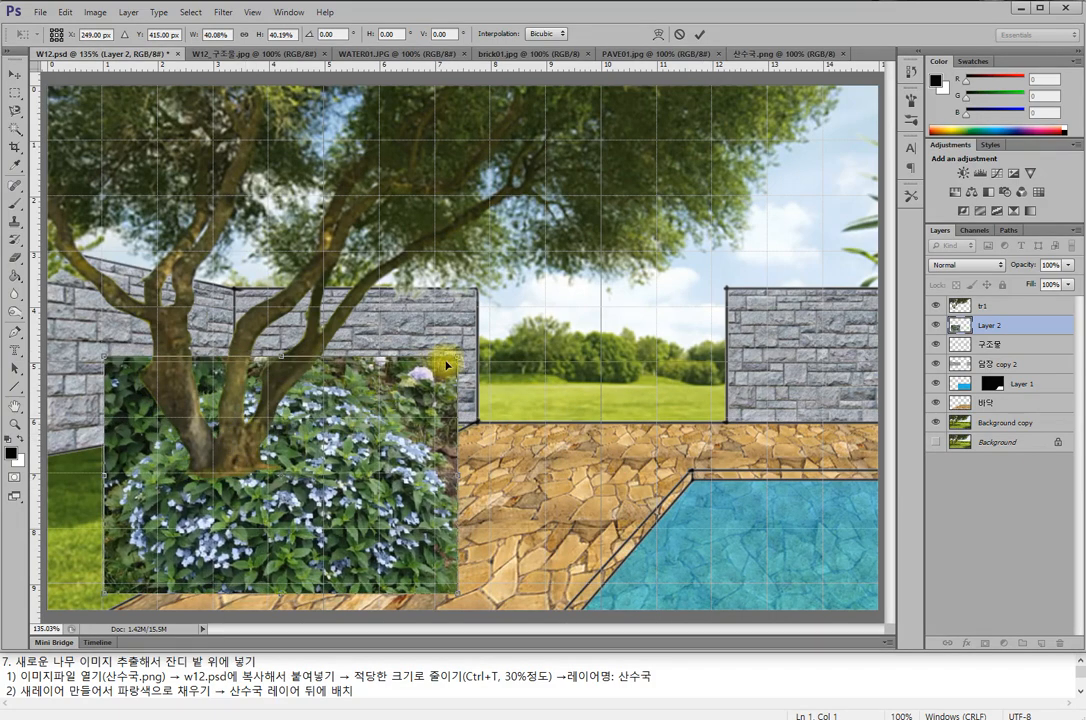
pyautogui.moveTo(455, 357); pyautogui.dragTo(366, 447)
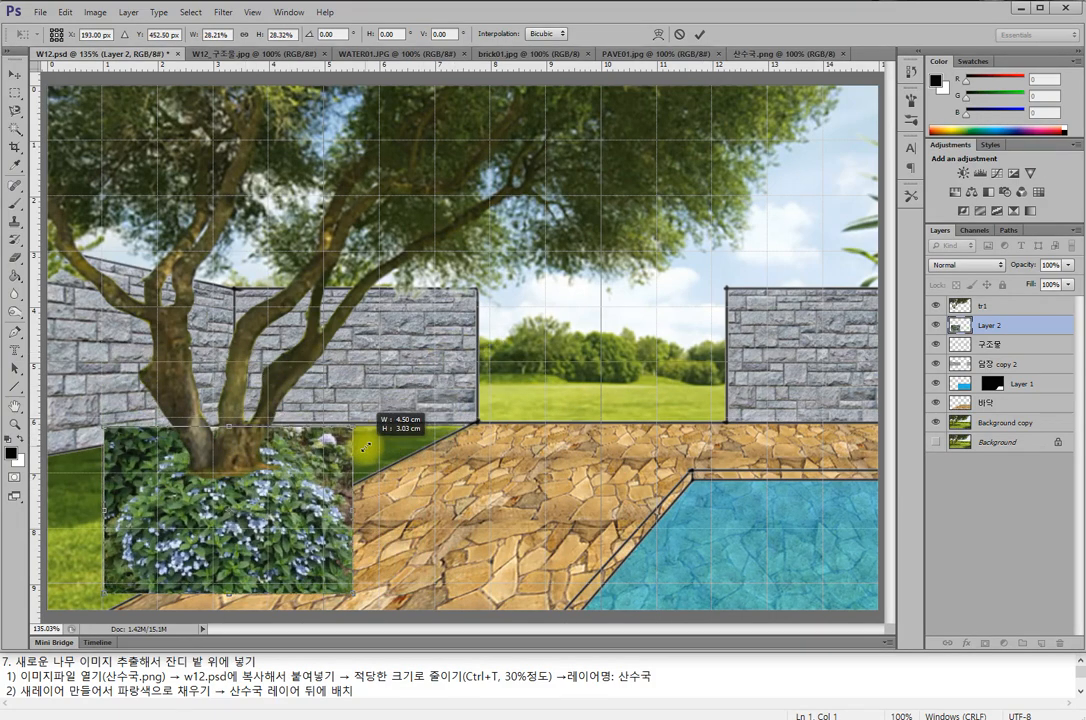
pyautogui.moveTo(275, 485); pyautogui.dragTo(270, 438)
pyautogui.press('Return')
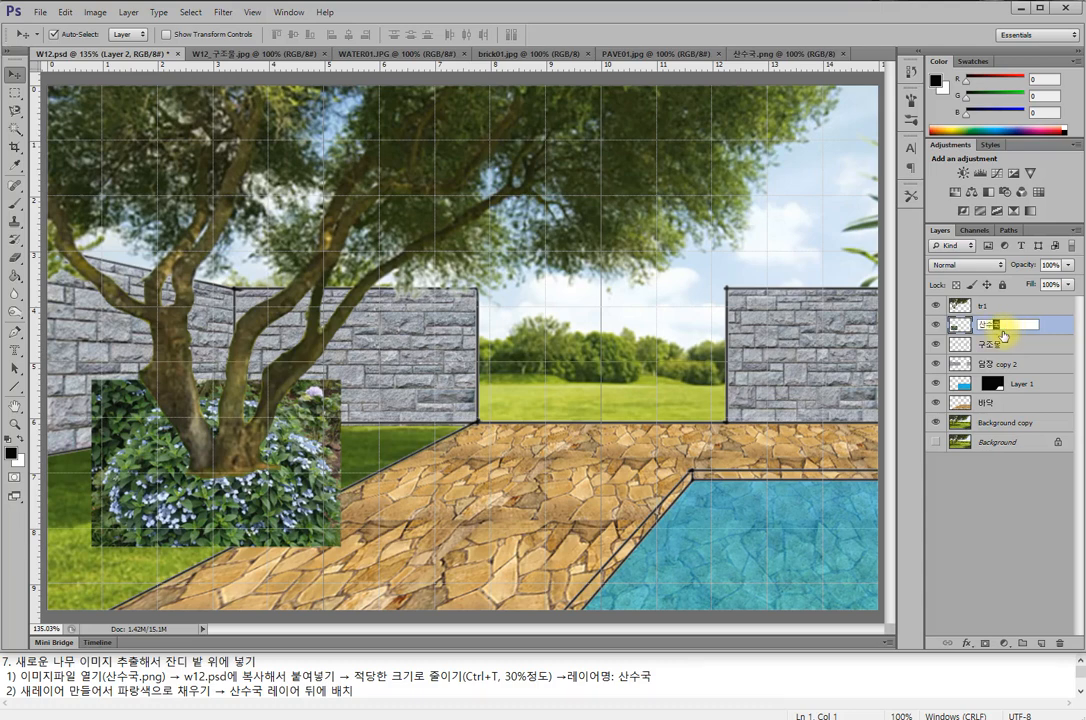
# - Name the hydrangea layer 산수국 and bring it in front of the tr1 tree layer, nudging the photo slightly up and right
pyautogui.click(1010, 344)
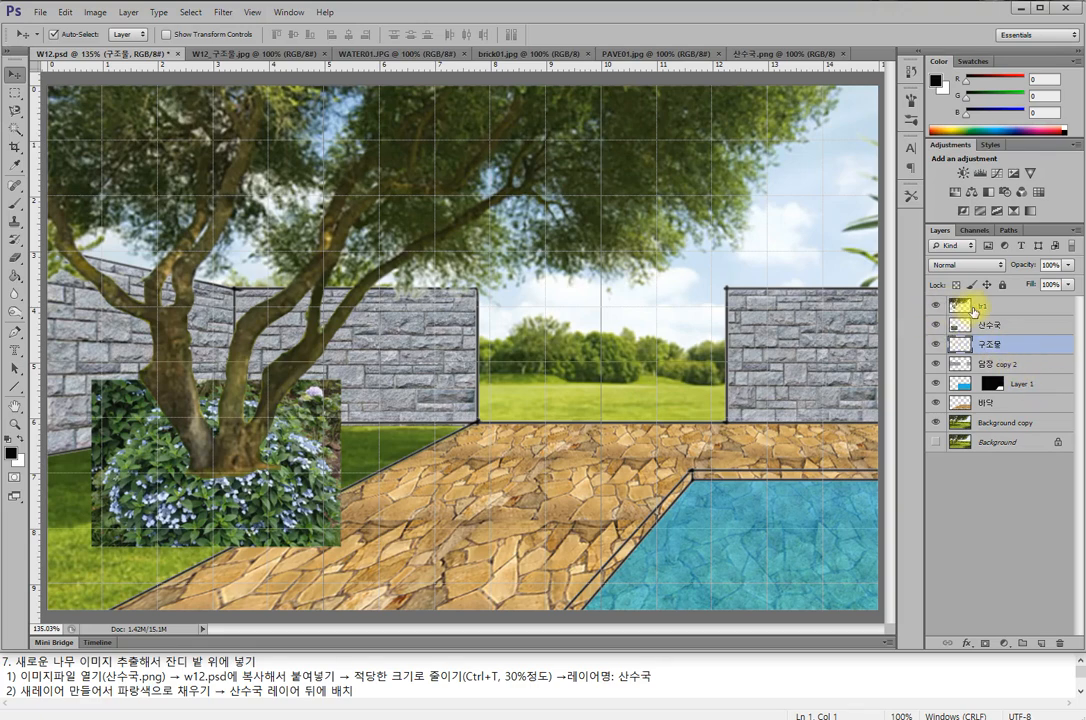
pyautogui.moveTo(997, 328); pyautogui.dragTo(993, 304)
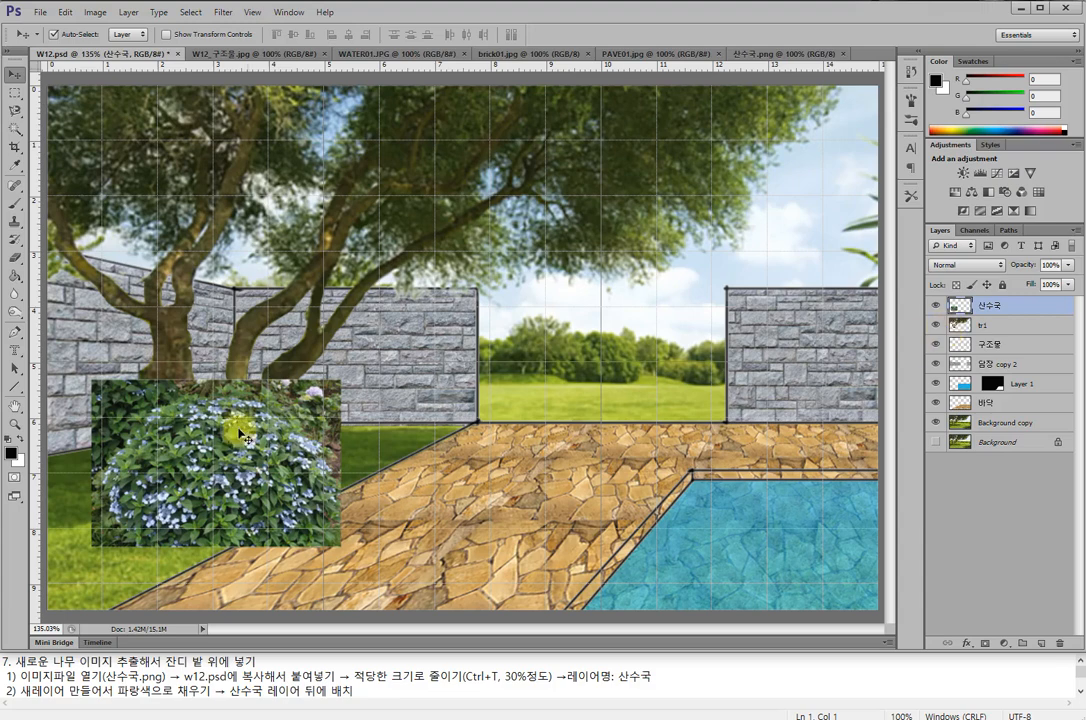
pyautogui.moveTo(227, 432); pyautogui.dragTo(250, 411)
pyautogui.click(312, 676)
pyautogui.scroll(-1, 312, 677)
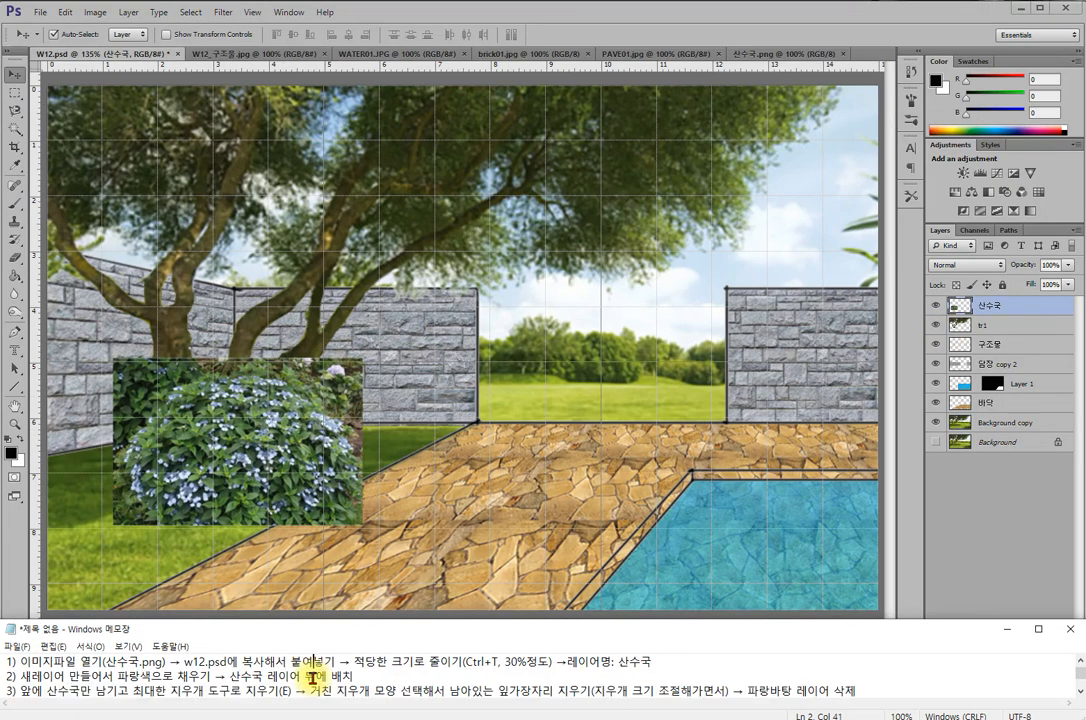
pyautogui.click(284, 447)
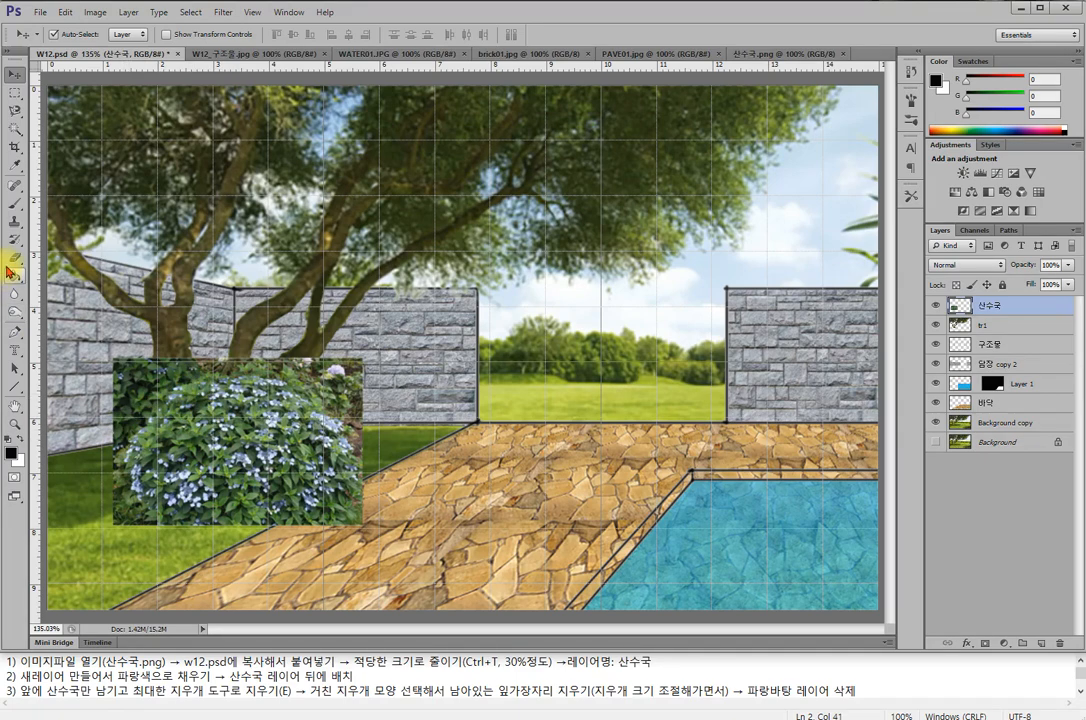
# - Erase the background around the hydrangea's upper-right edge using the rough 27 spatter eraser brush enlarged to 36 px
pyautogui.click(16, 260)
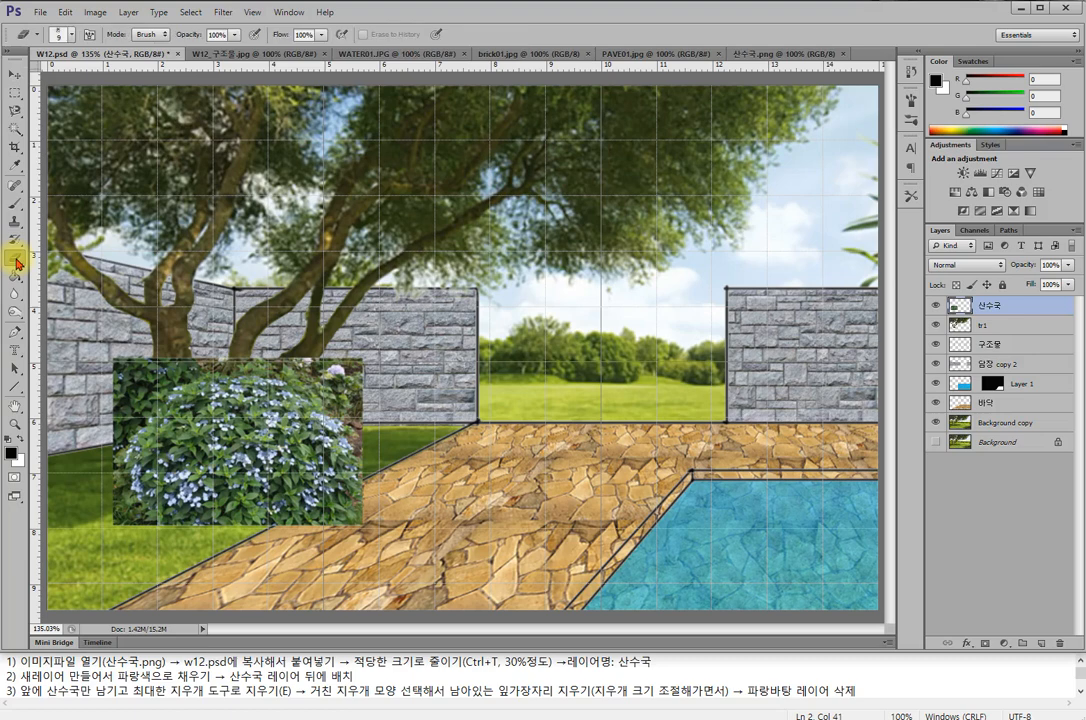
pyautogui.click(72, 36)
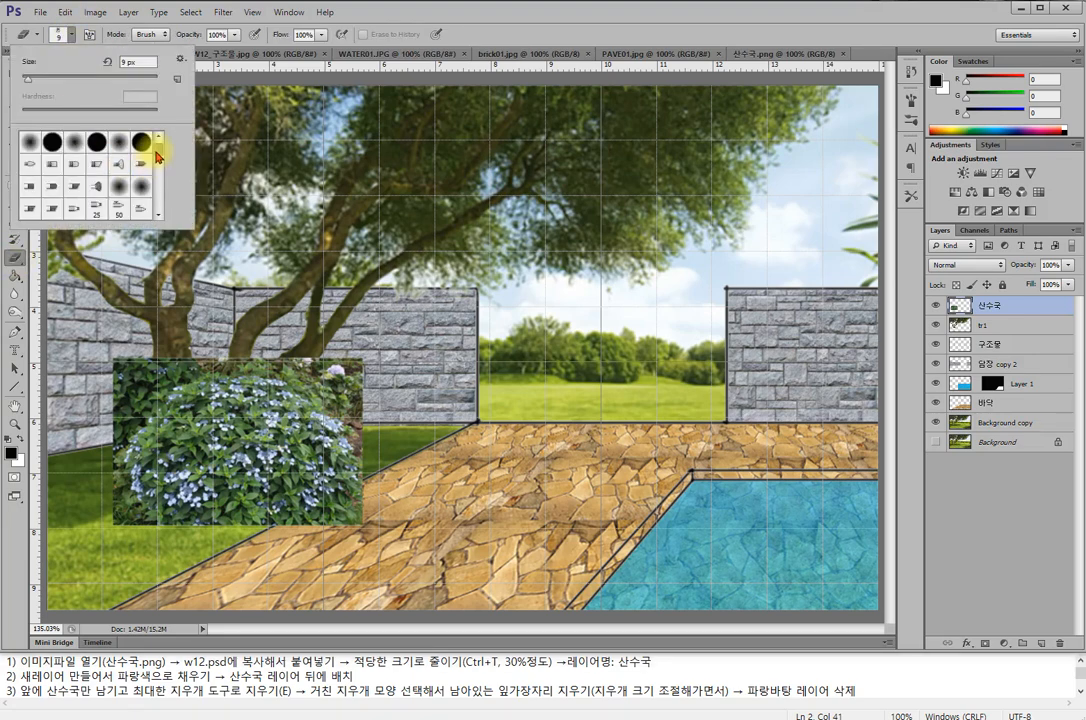
pyautogui.moveTo(156, 152); pyautogui.dragTo(164, 168)
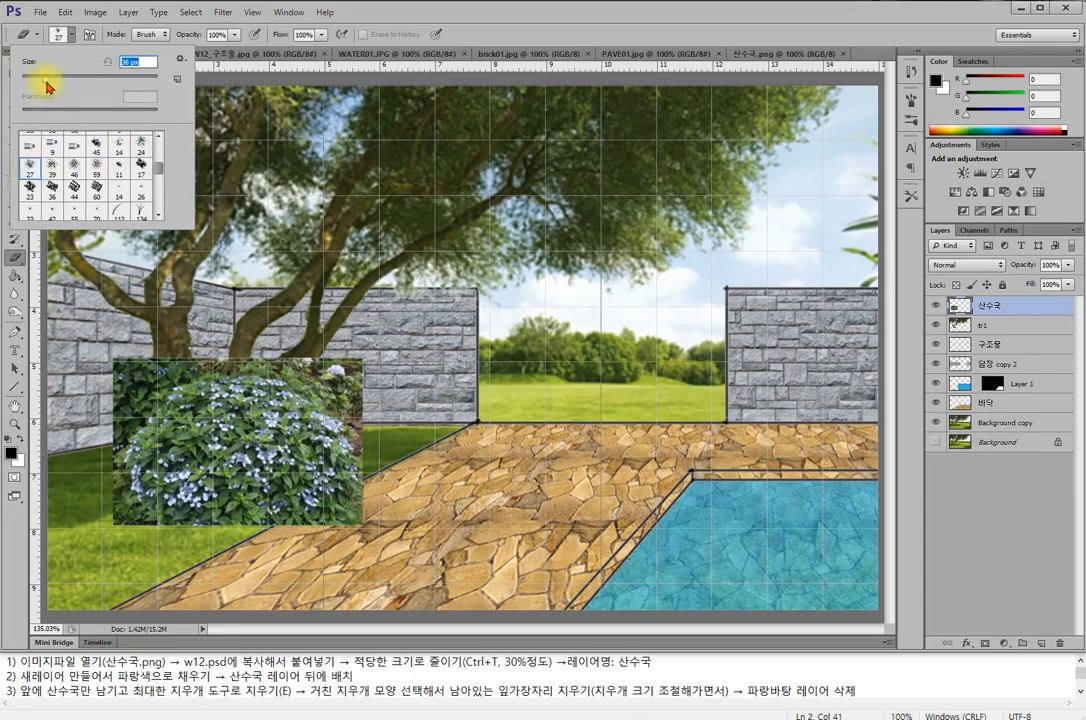
pyautogui.click(330, 365)
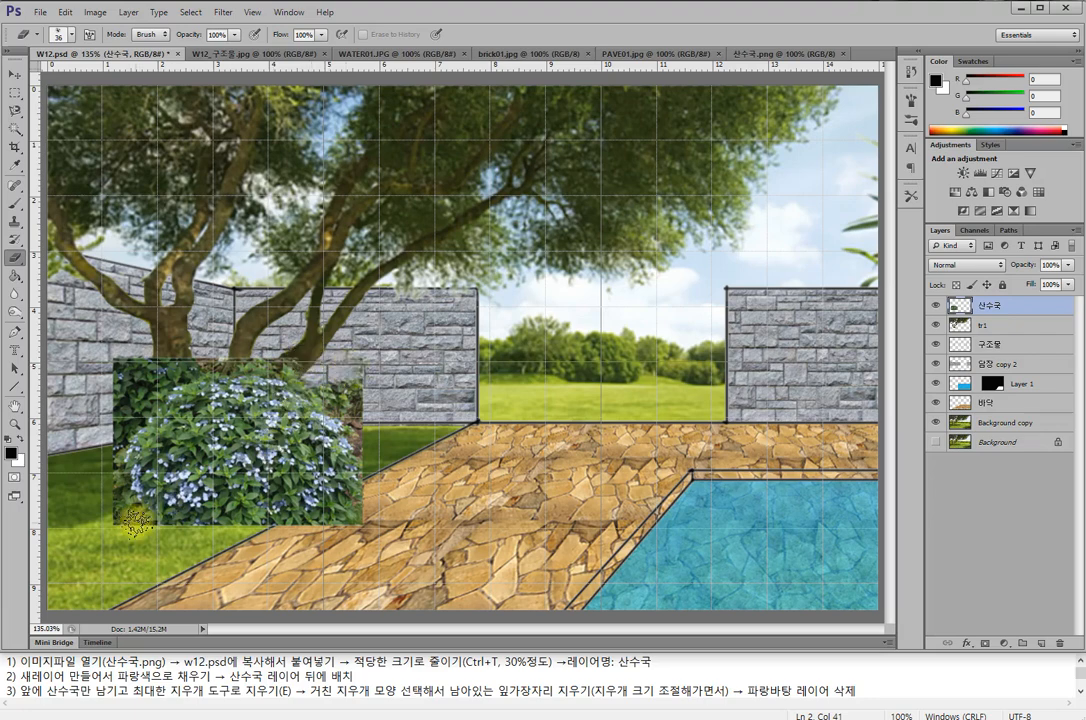
pyautogui.scroll(4, 154, 503)
pyautogui.scroll(-2, 229, 470)
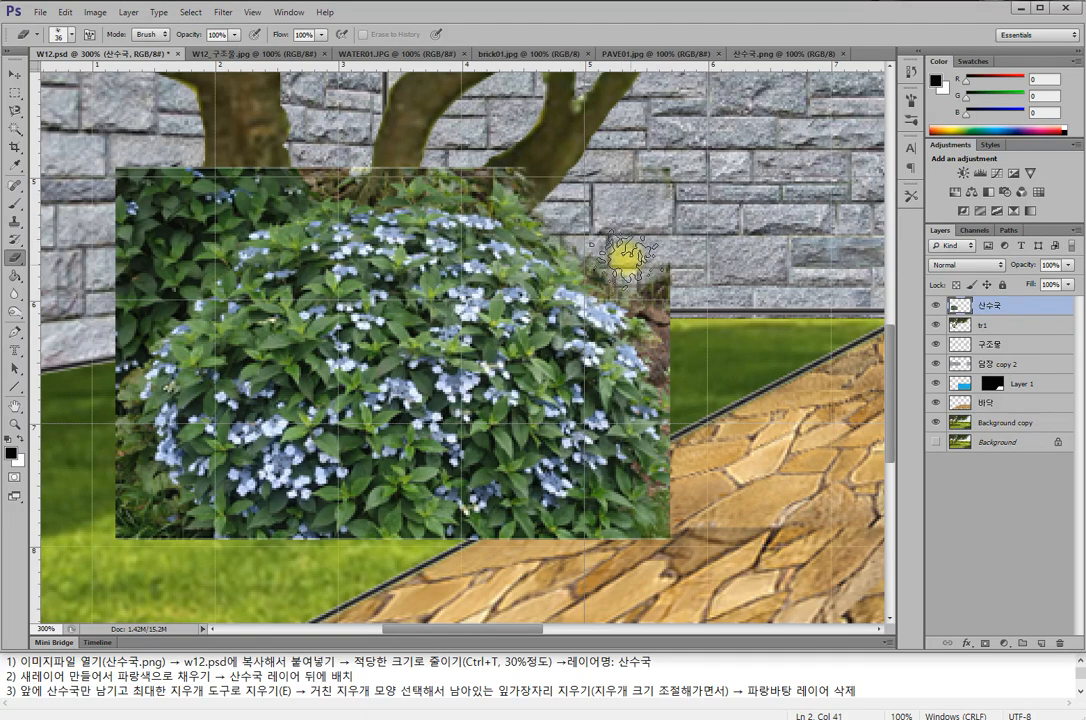
pyautogui.moveTo(627, 268)
pyautogui.mouseDown()
pyautogui.moveTo(664, 284)
pyautogui.moveTo(676, 312)
pyautogui.moveTo(636, 212)
pyautogui.mouseUp()
# - Reduce the eraser to 15 px and erase the background along the hydrangea's right edge and above its upper-left leaves
pyautogui.press('[')
pyautogui.press('[')
pyautogui.press('[')
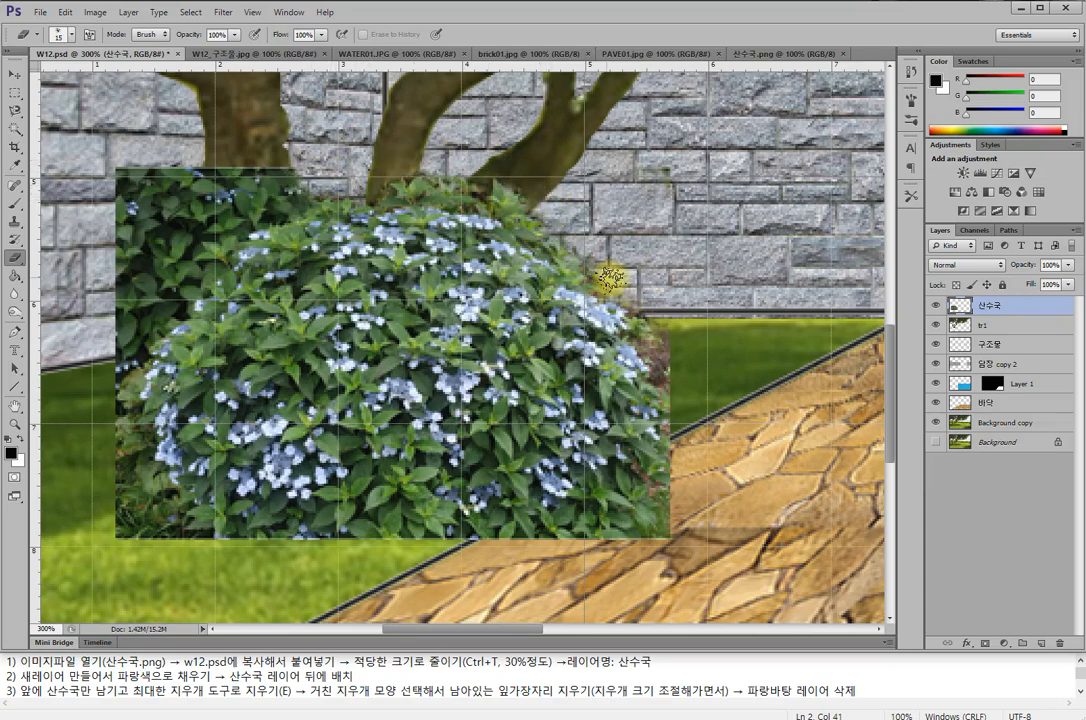
pyautogui.moveTo(637, 316); pyautogui.dragTo(663, 402)
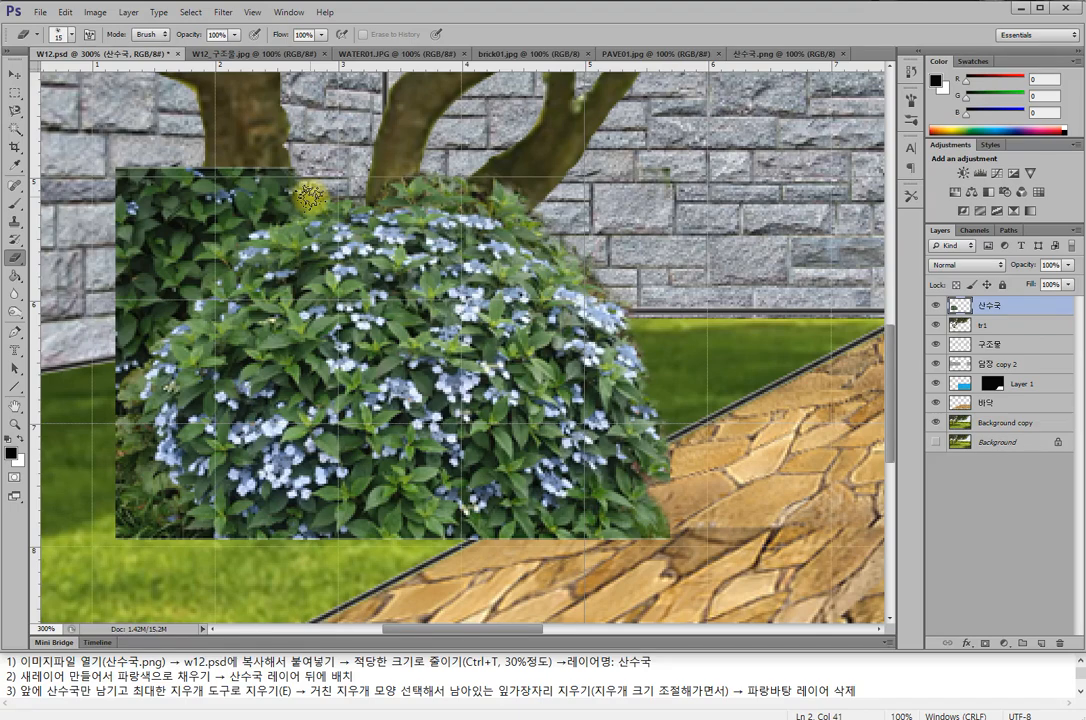
pyautogui.moveTo(311, 198)
pyautogui.mouseDown()
pyautogui.moveTo(168, 163)
pyautogui.moveTo(222, 152)
pyautogui.moveTo(285, 163)
pyautogui.moveTo(126, 170)
pyautogui.moveTo(146, 174)
pyautogui.moveTo(136, 165)
pyautogui.mouseUp()
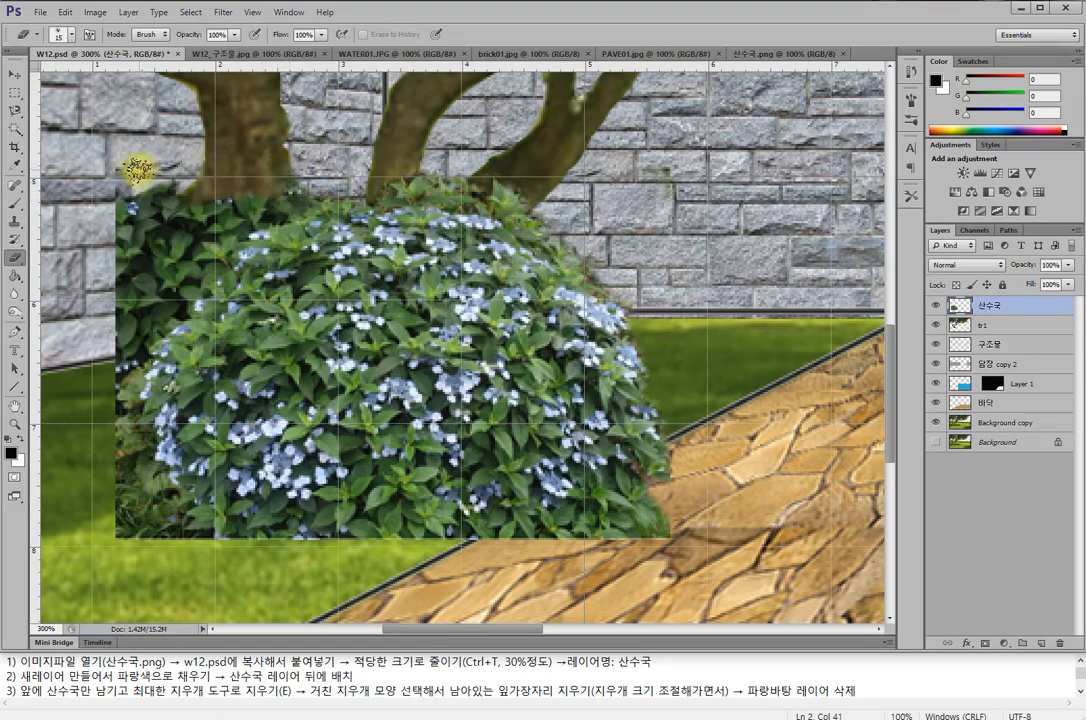
# - Erase the remaining background around the hydrangea's left side and lower corners with the 15 px eraser
pyautogui.click(14, 112)
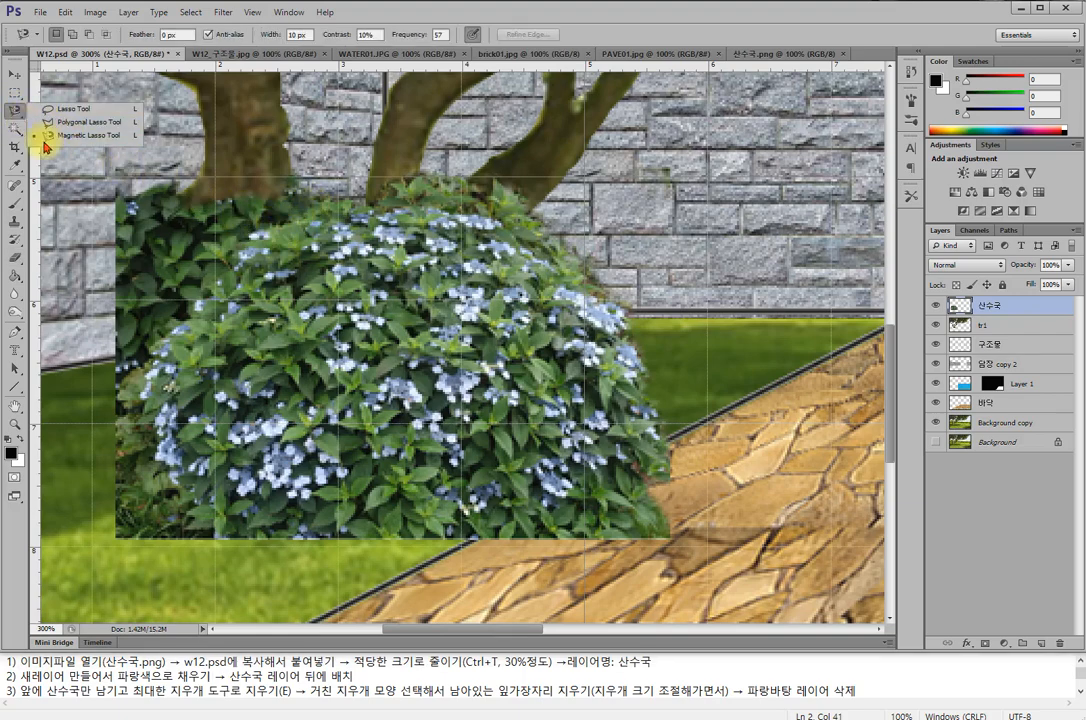
pyautogui.click(13, 108)
pyautogui.click(14, 256)
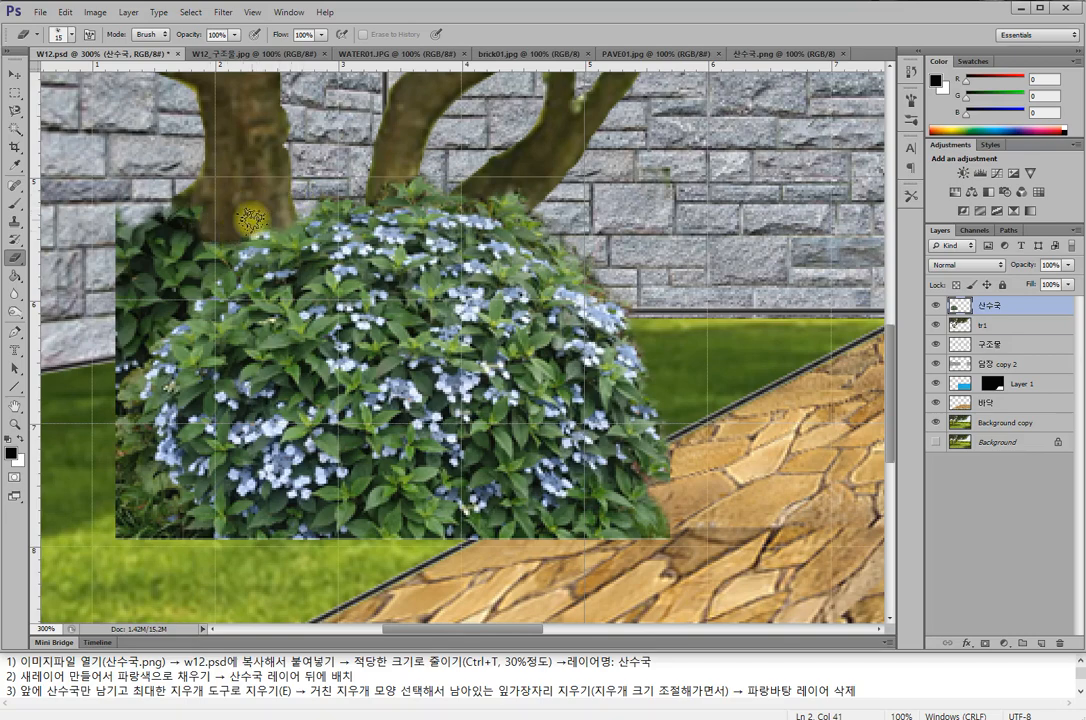
pyautogui.moveTo(222, 261)
pyautogui.mouseDown()
pyautogui.moveTo(180, 237)
pyautogui.moveTo(211, 208)
pyautogui.moveTo(117, 206)
pyautogui.moveTo(129, 220)
pyautogui.moveTo(118, 253)
pyautogui.moveTo(162, 214)
pyautogui.moveTo(189, 278)
pyautogui.moveTo(200, 261)
pyautogui.moveTo(183, 298)
pyautogui.moveTo(161, 248)
pyautogui.moveTo(144, 325)
pyautogui.moveTo(127, 296)
pyautogui.moveTo(141, 267)
pyautogui.moveTo(119, 293)
pyautogui.moveTo(162, 297)
pyautogui.moveTo(127, 340)
pyautogui.moveTo(171, 306)
pyautogui.moveTo(131, 345)
pyautogui.moveTo(117, 341)
pyautogui.moveTo(129, 323)
pyautogui.moveTo(166, 304)
pyautogui.moveTo(175, 315)
pyautogui.moveTo(181, 294)
pyautogui.moveTo(115, 306)
pyautogui.moveTo(106, 341)
pyautogui.moveTo(132, 343)
pyautogui.moveTo(118, 384)
pyautogui.moveTo(136, 372)
pyautogui.moveTo(119, 431)
pyautogui.moveTo(120, 399)
pyautogui.moveTo(130, 442)
pyautogui.moveTo(145, 411)
pyautogui.moveTo(113, 508)
pyautogui.moveTo(147, 460)
pyautogui.moveTo(114, 530)
pyautogui.moveTo(166, 482)
pyautogui.moveTo(141, 500)
pyautogui.moveTo(155, 474)
pyautogui.moveTo(118, 551)
pyautogui.moveTo(168, 506)
pyautogui.moveTo(163, 536)
pyautogui.moveTo(214, 555)
pyautogui.mouseUp()
pyautogui.moveTo(640, 555); pyautogui.dragTo(658, 535)
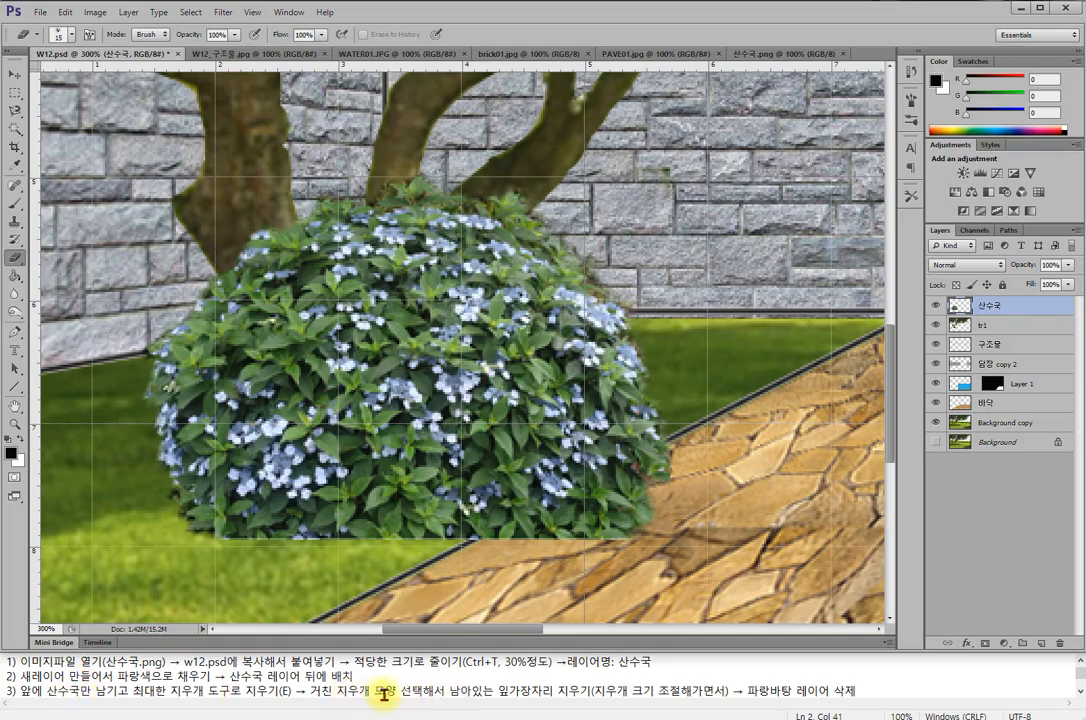
# - Create a new empty layer and place it directly beneath the 산수국 layer
pyautogui.moveTo(383, 693); pyautogui.dragTo(389, 684)
pyautogui.click(731, 675)
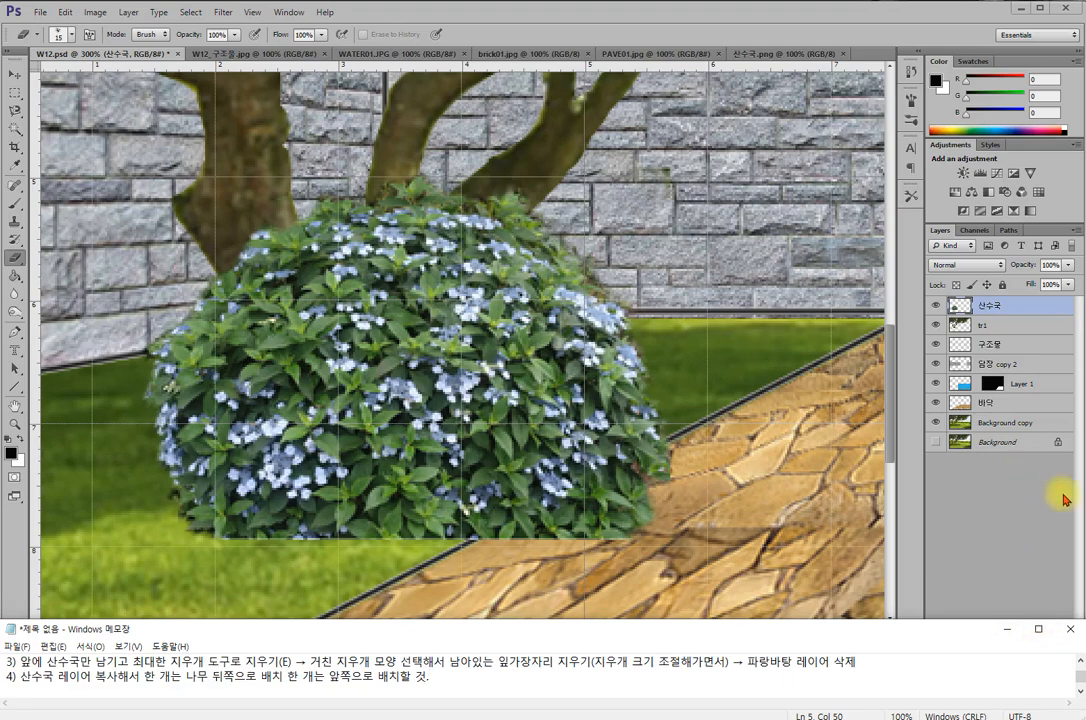
pyautogui.click(1001, 565)
pyautogui.click(1040, 642)
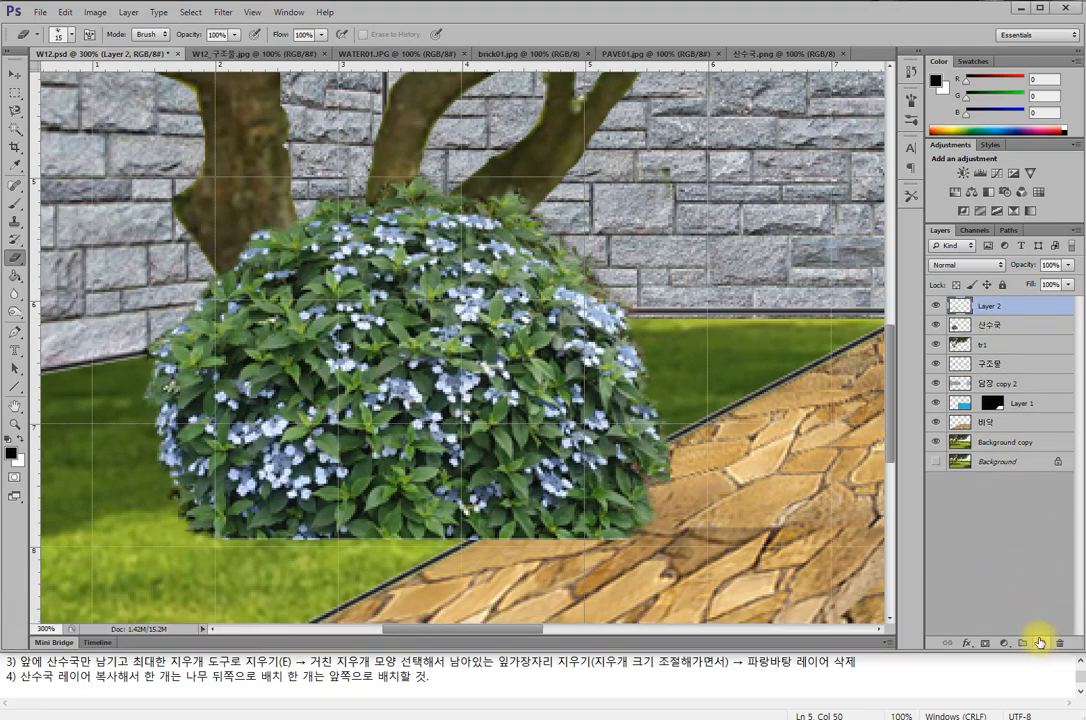
pyautogui.moveTo(998, 309); pyautogui.dragTo(1001, 338)
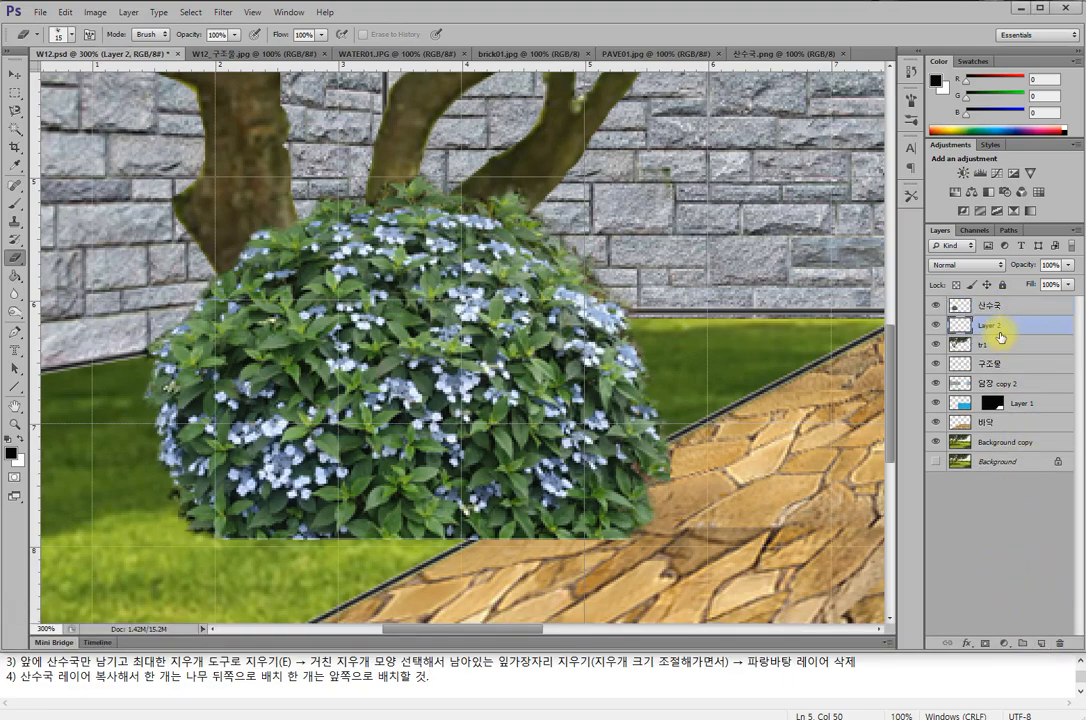
# - Set the foreground colour to blue with RGB values 0, 107, 215
pyautogui.click(1019, 341)
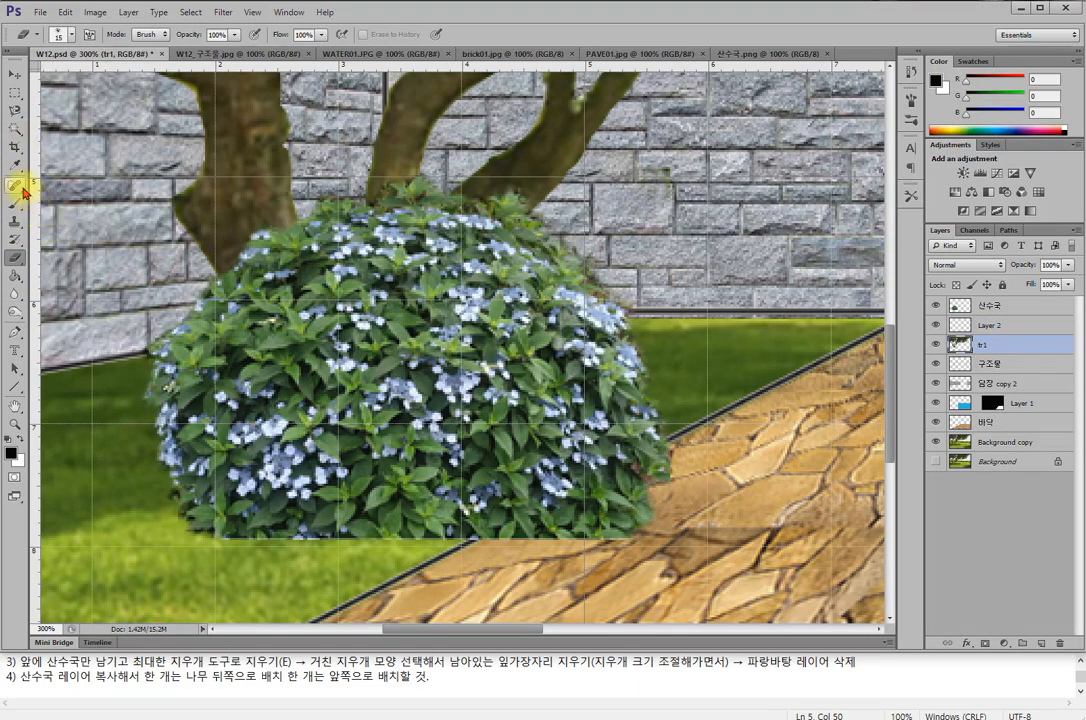
pyautogui.click(11, 453)
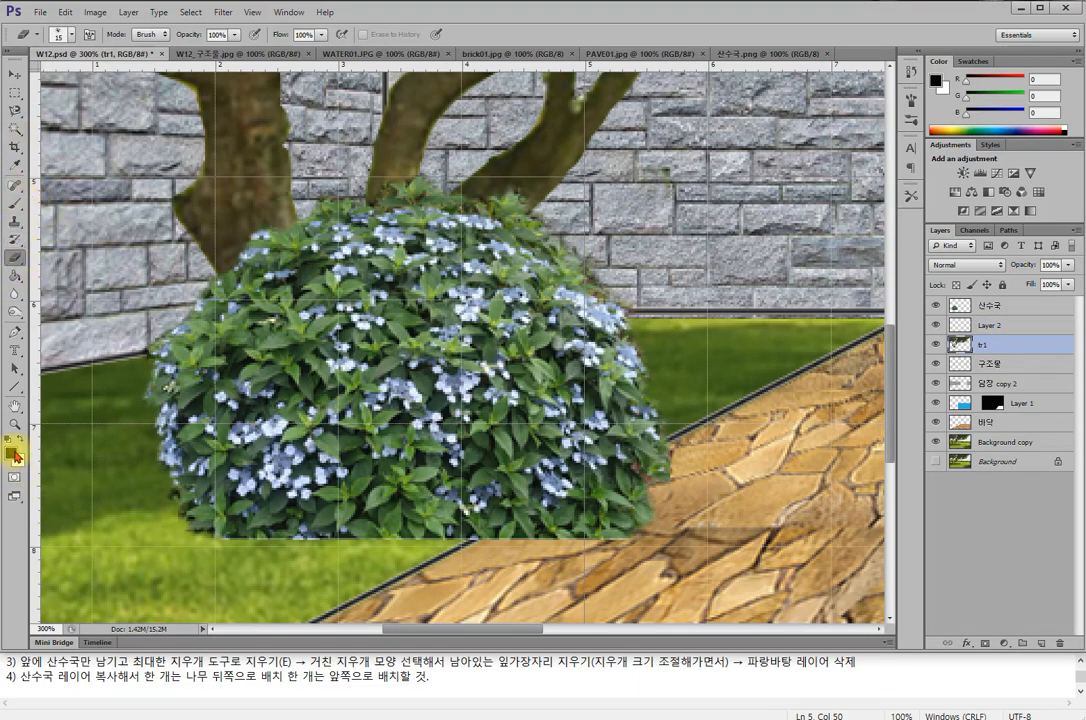
pyautogui.moveTo(692, 511); pyautogui.dragTo(708, 532)
pyautogui.click(895, 446)
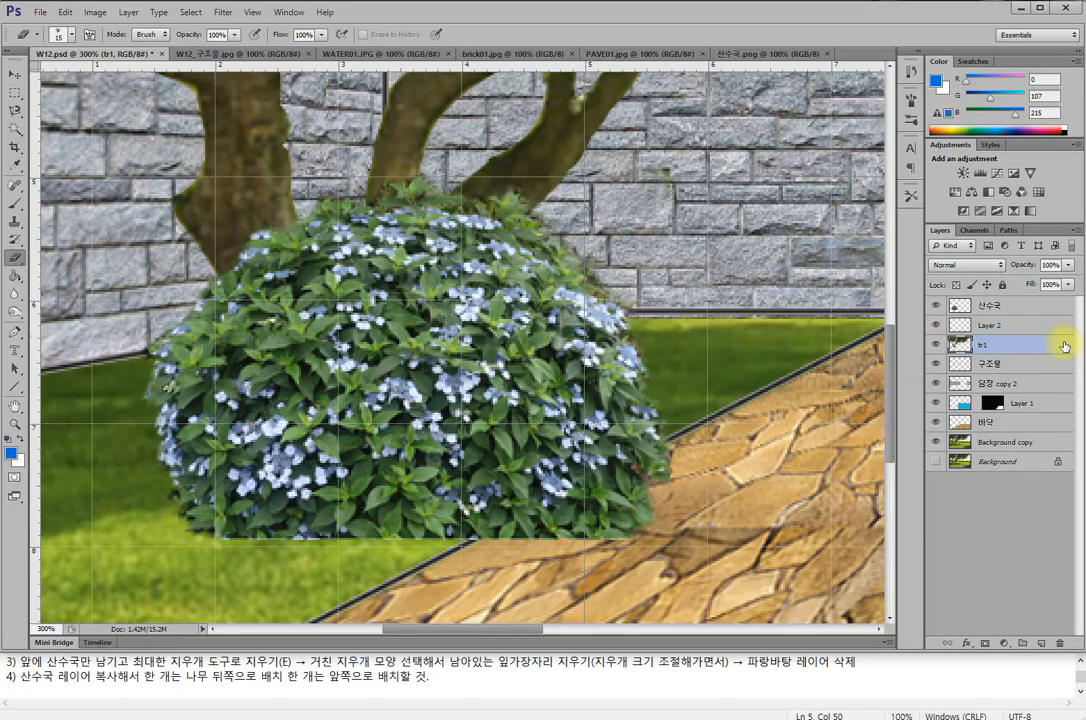
# - Fill the empty layer beneath 산수국 with the blue foreground colour using the Paint Bucket
pyautogui.click(1017, 328)
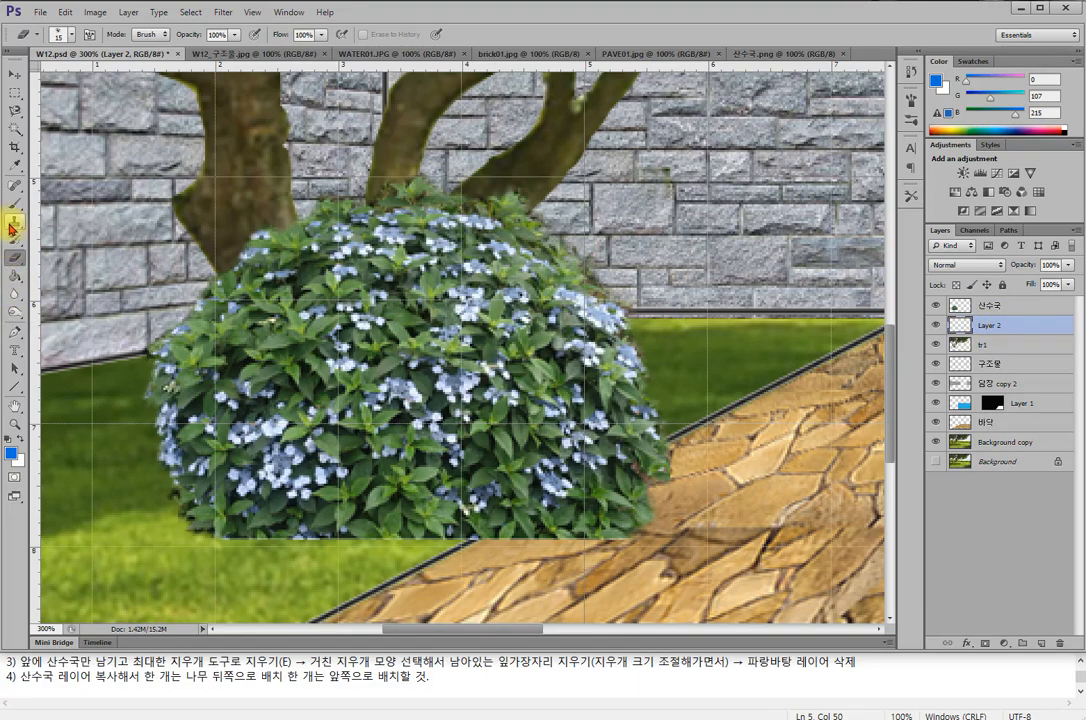
pyautogui.moveTo(14, 280); pyautogui.dragTo(90, 287)
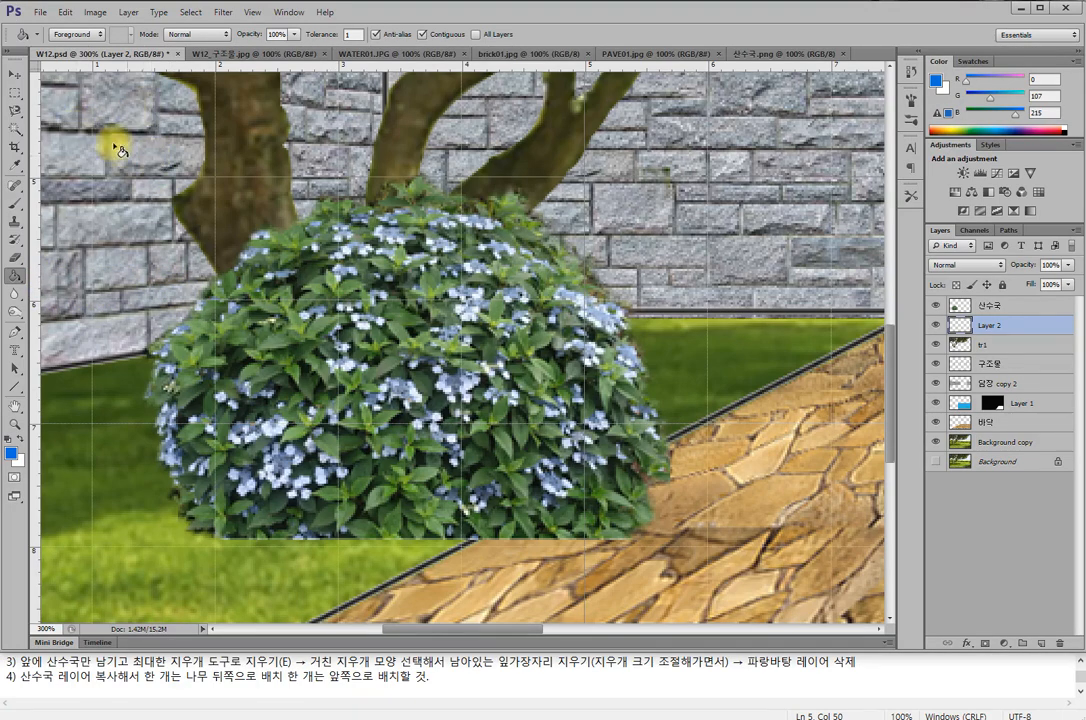
pyautogui.click(734, 325)
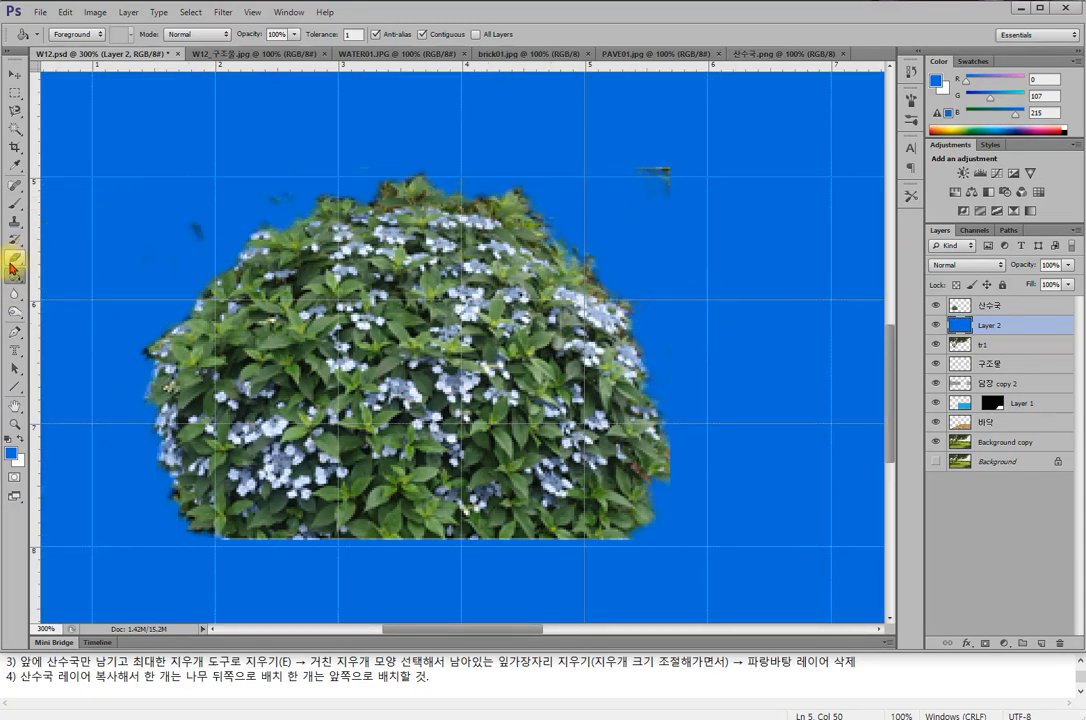
# - Erase the stray remnants around the hydrangea on the 산수국 layer and delete the blue backing layer
pyautogui.click(14, 260)
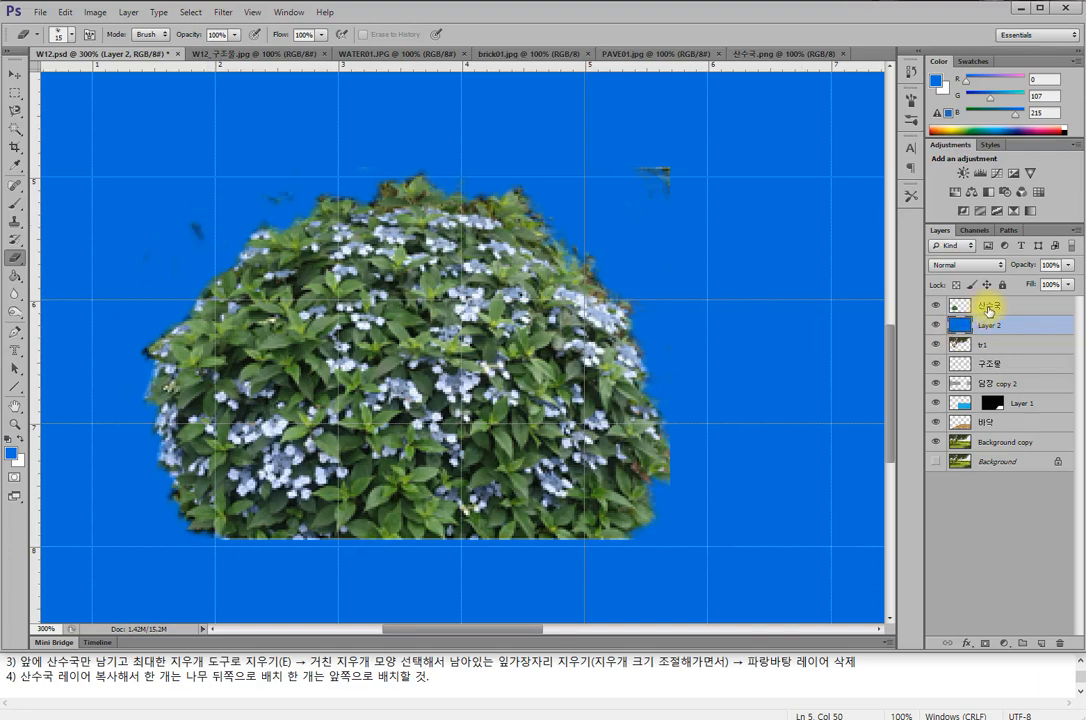
pyautogui.click(989, 305)
pyautogui.moveTo(682, 186)
pyautogui.mouseDown()
pyautogui.moveTo(657, 170)
pyautogui.moveTo(619, 177)
pyautogui.moveTo(647, 168)
pyautogui.mouseUp()
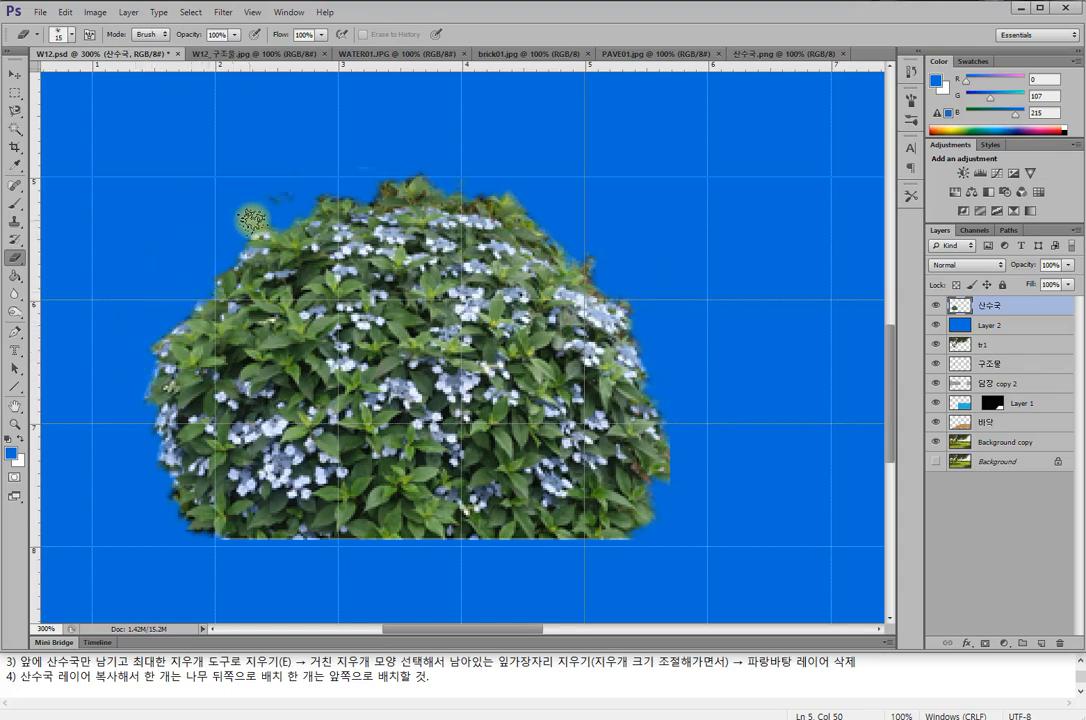
pyautogui.moveTo(257, 222)
pyautogui.mouseDown()
pyautogui.moveTo(270, 190)
pyautogui.moveTo(298, 206)
pyautogui.moveTo(275, 193)
pyautogui.moveTo(293, 182)
pyautogui.moveTo(294, 199)
pyautogui.moveTo(334, 180)
pyautogui.mouseUp()
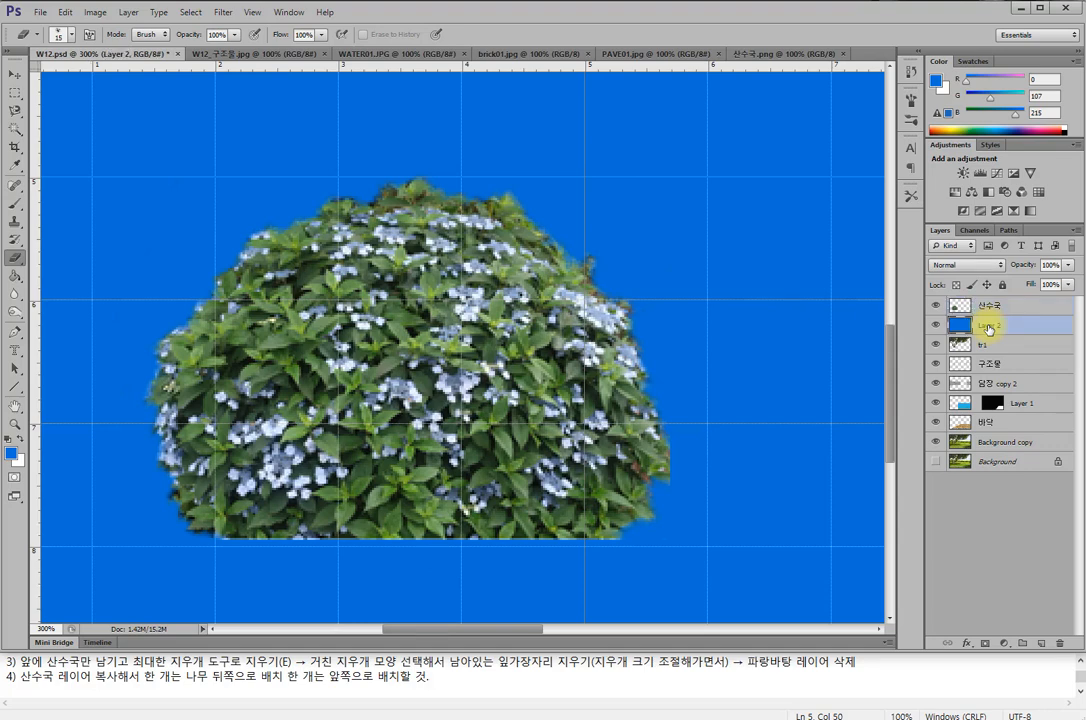
pyautogui.press('Delete')
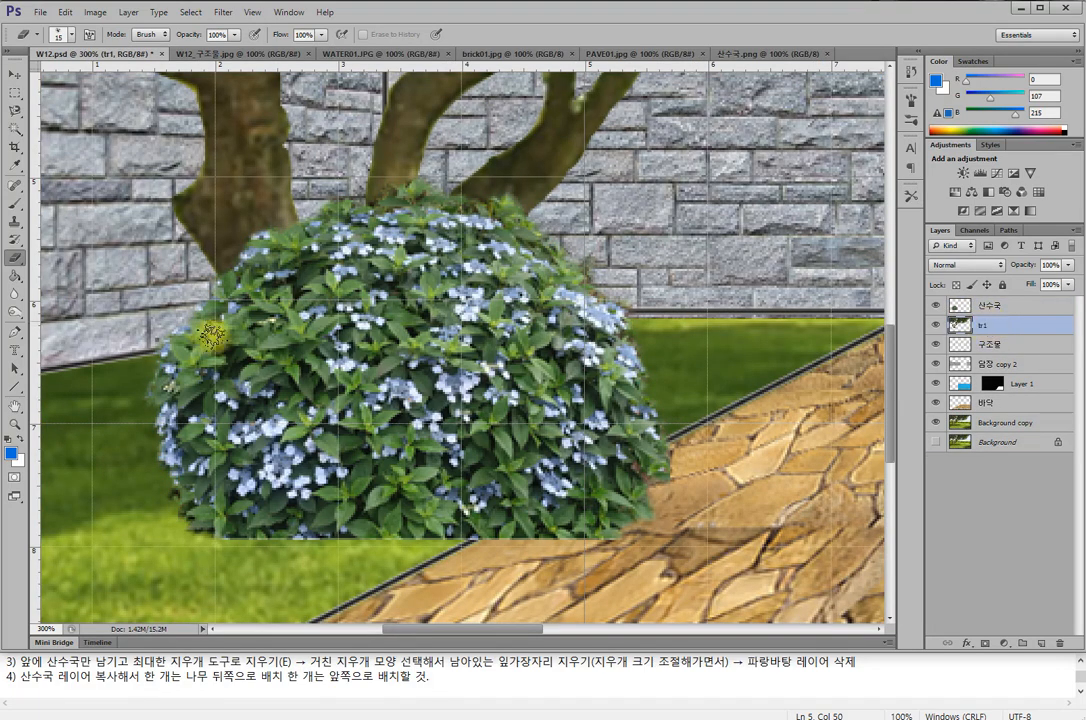
# - Move the hydrangea onto the lawn at the scene's left edge and erase its straight bottom edge into an irregular outline
pyautogui.hotkey('ctrl', '0')
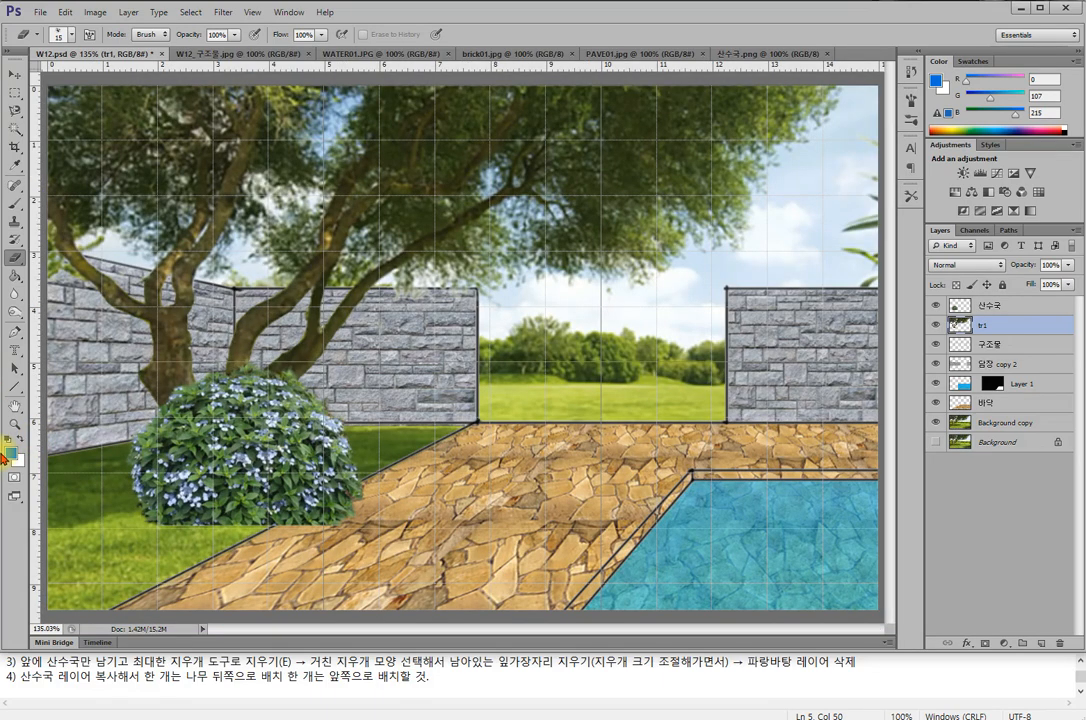
pyautogui.click(14, 74)
pyautogui.moveTo(318, 455); pyautogui.dragTo(225, 451)
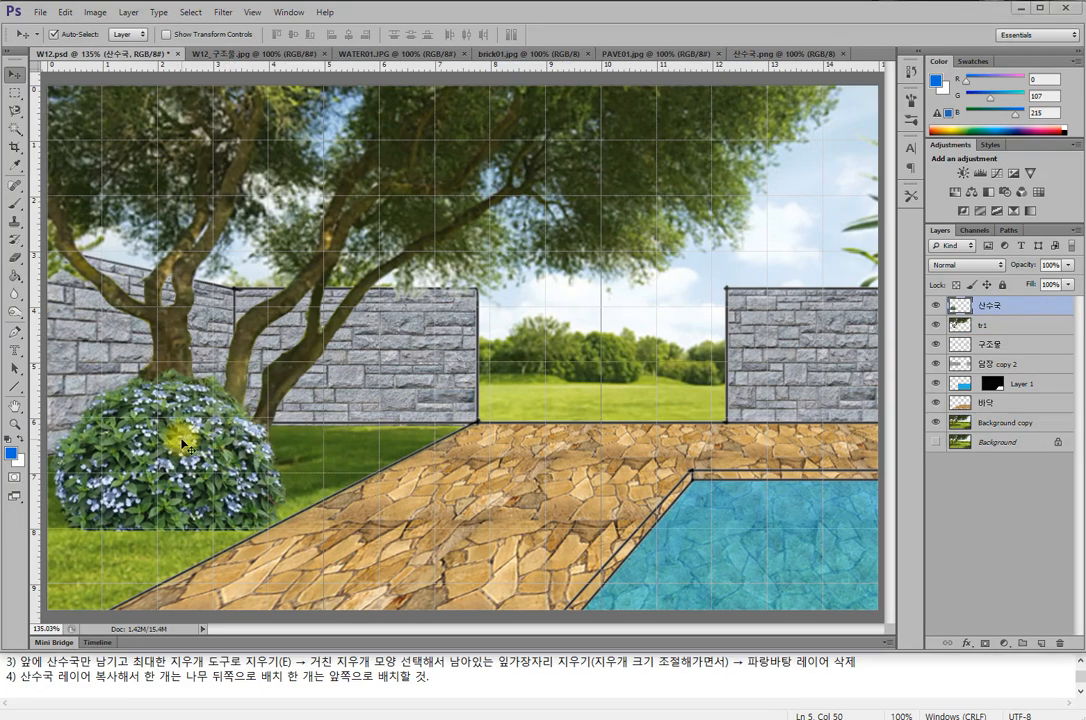
pyautogui.moveTo(165, 466); pyautogui.dragTo(138, 476)
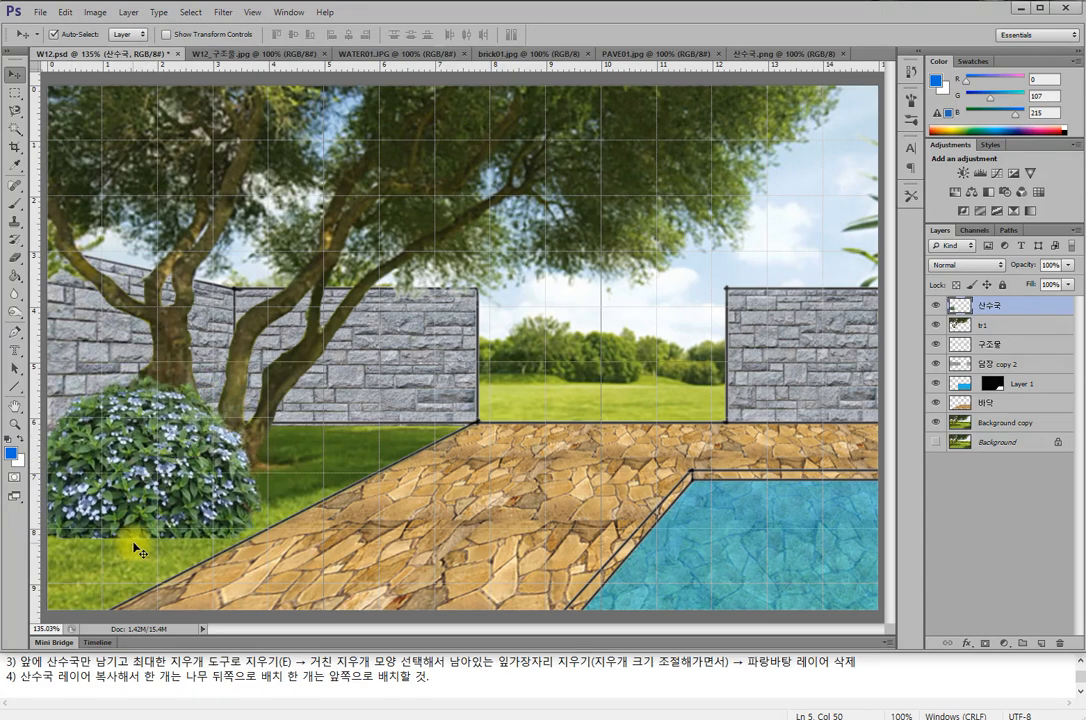
pyautogui.click(15, 262)
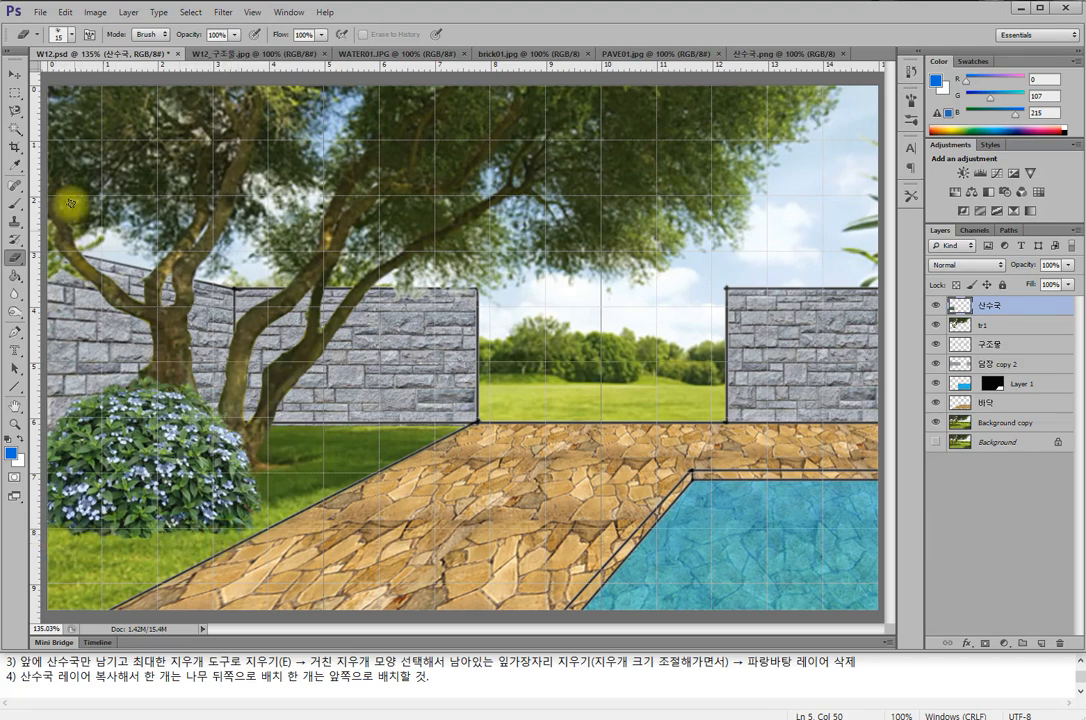
# - Duplicate the hydrangea, place the copy at the tree trunks, and put its layer directly beneath tr1
pyautogui.click(15, 75)
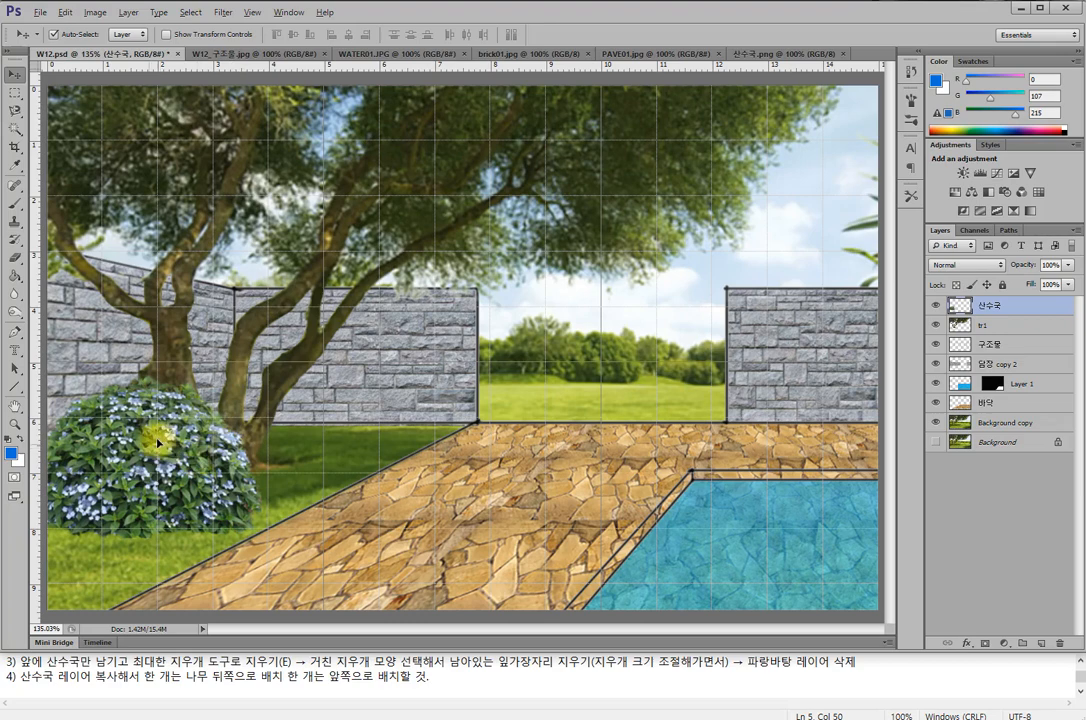
pyautogui.moveTo(157, 440); pyautogui.dragTo(428, 410)
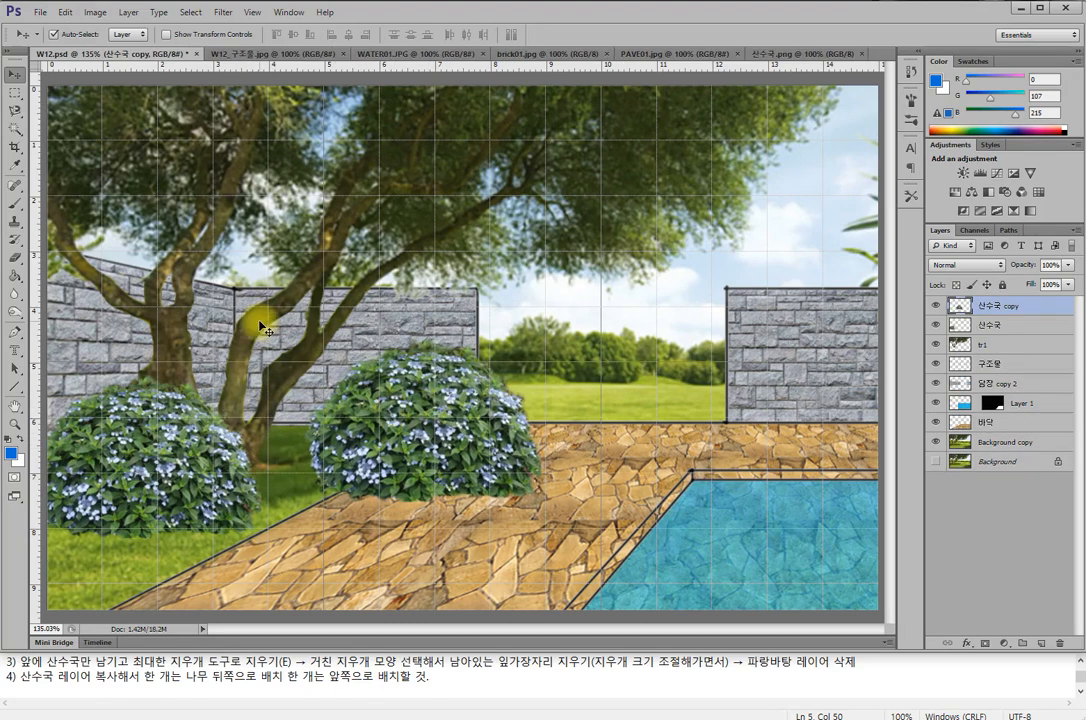
pyautogui.moveTo(407, 428); pyautogui.dragTo(257, 404)
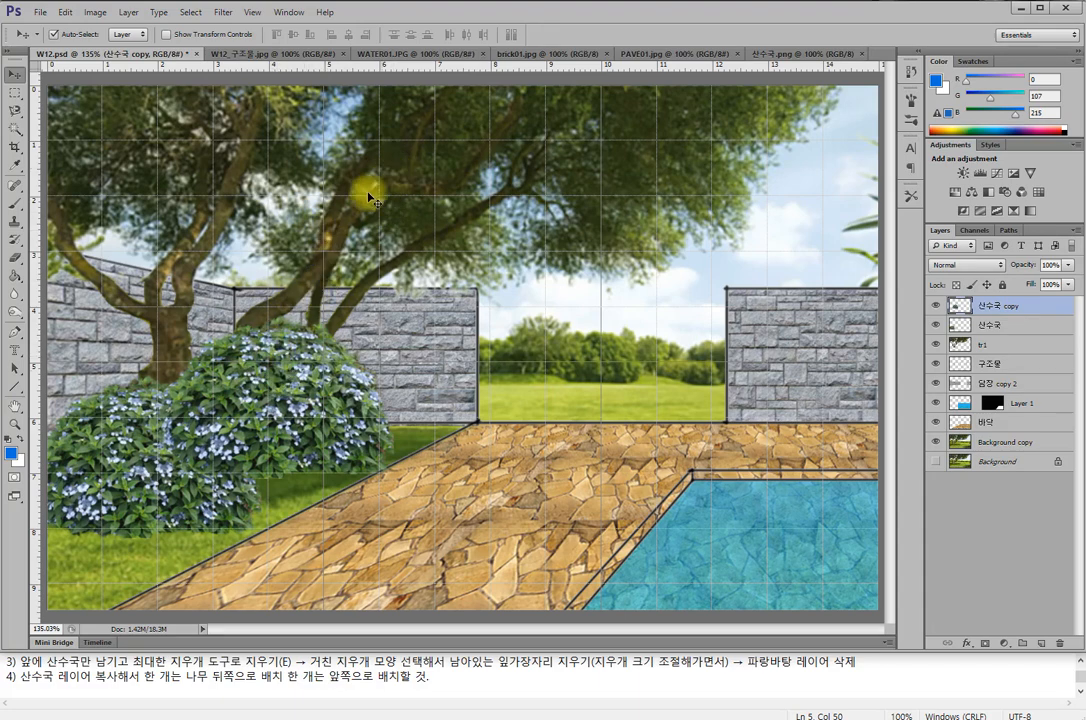
pyautogui.moveTo(995, 308); pyautogui.dragTo(998, 360)
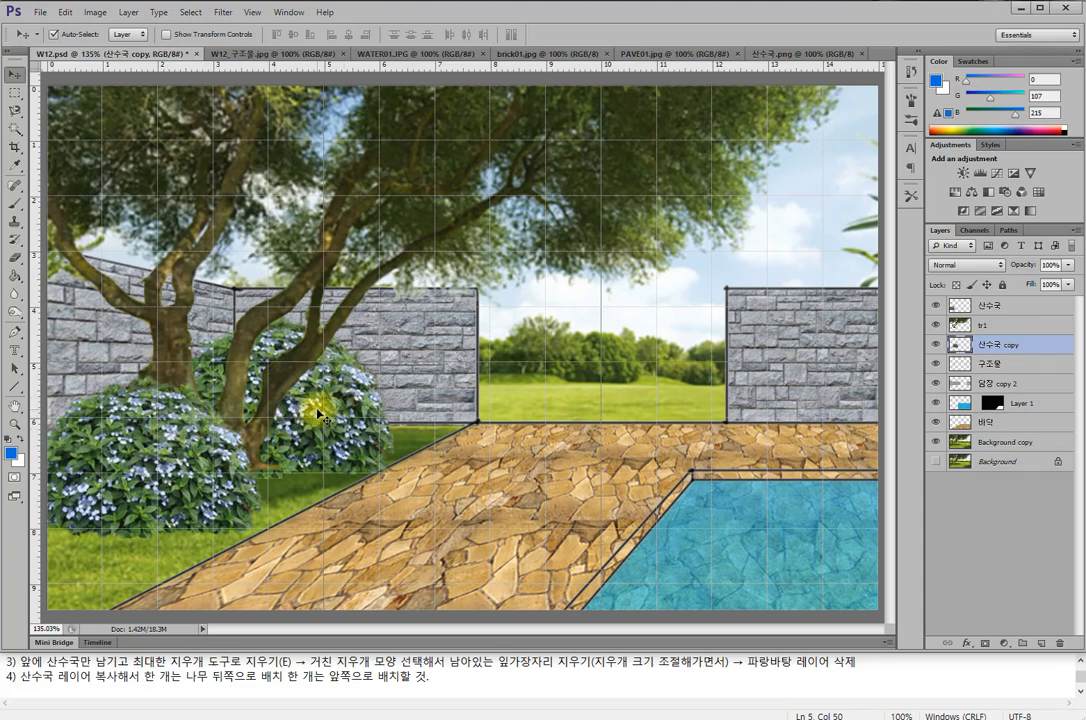
# - Scale the hydrangea copy to about 74% width and 66% height and position it behind the trunks, near the base of the wall
pyautogui.hotkey('ctrl', 't')
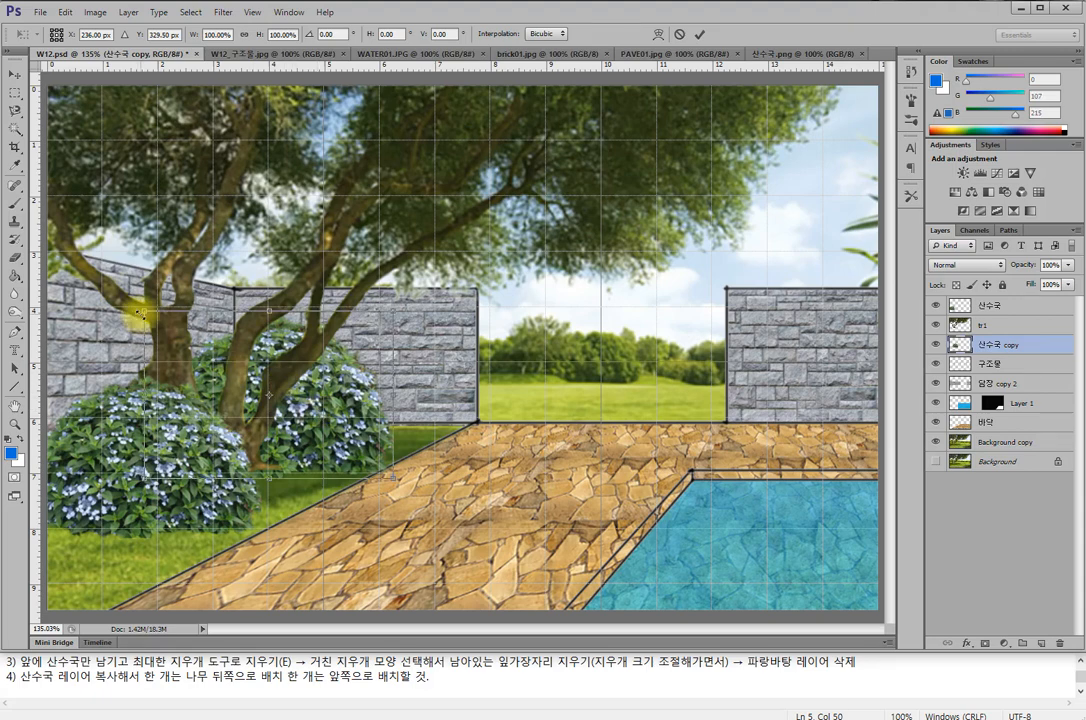
pyautogui.moveTo(143, 313); pyautogui.dragTo(209, 369)
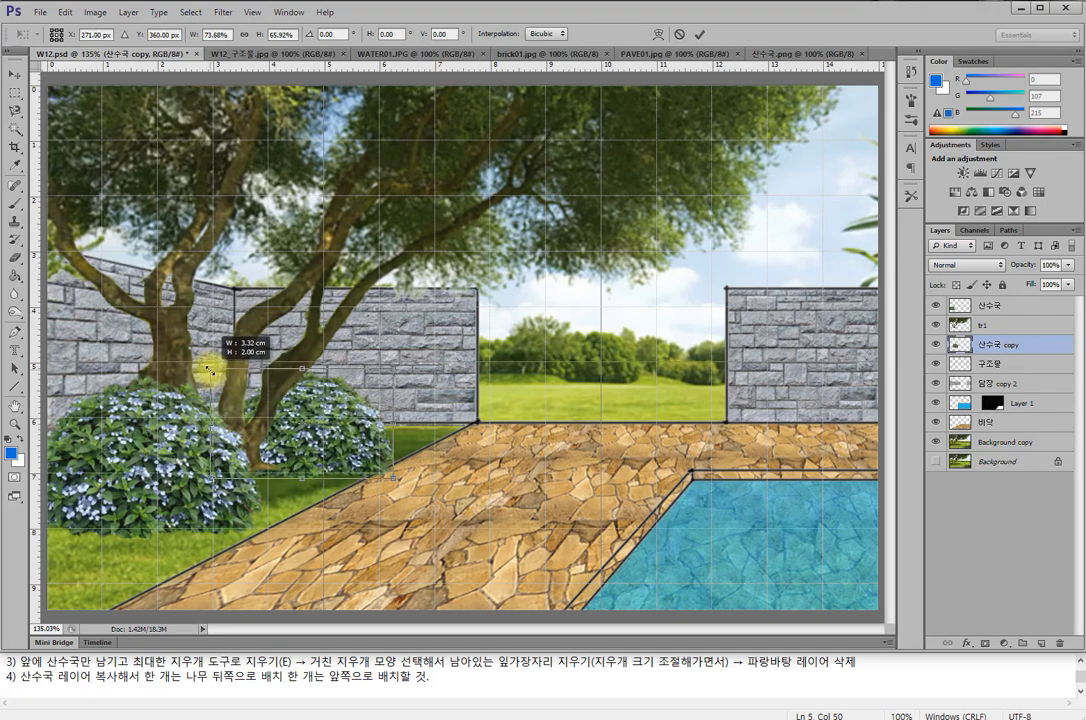
pyautogui.moveTo(370, 440); pyautogui.dragTo(308, 404)
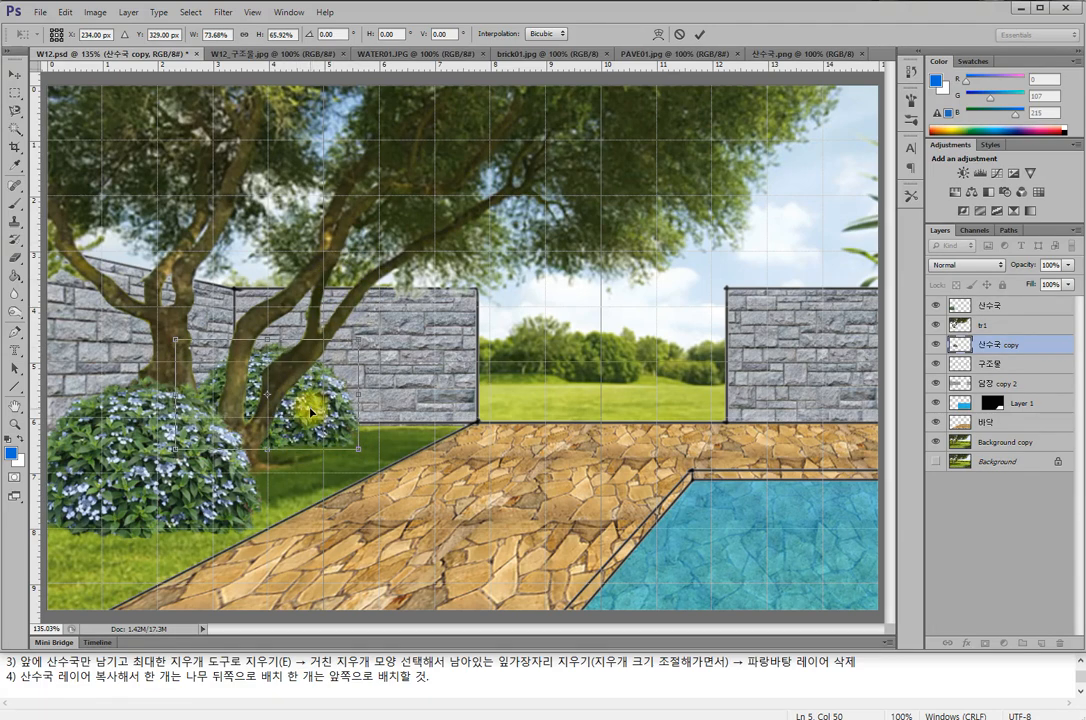
pyautogui.press('Return')
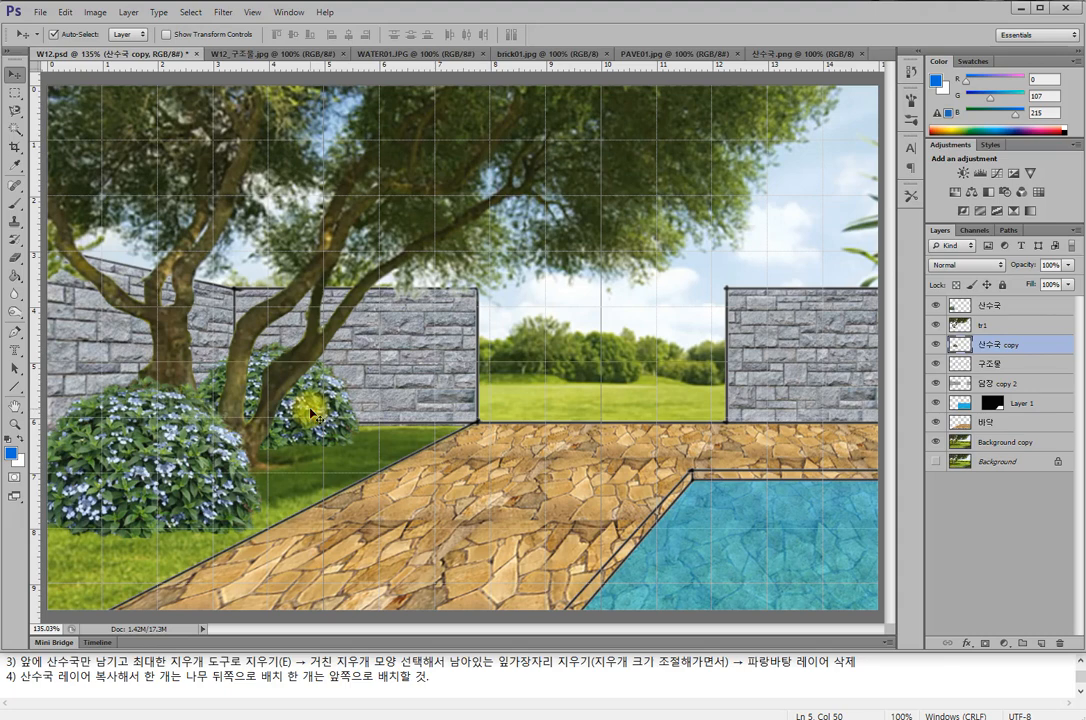
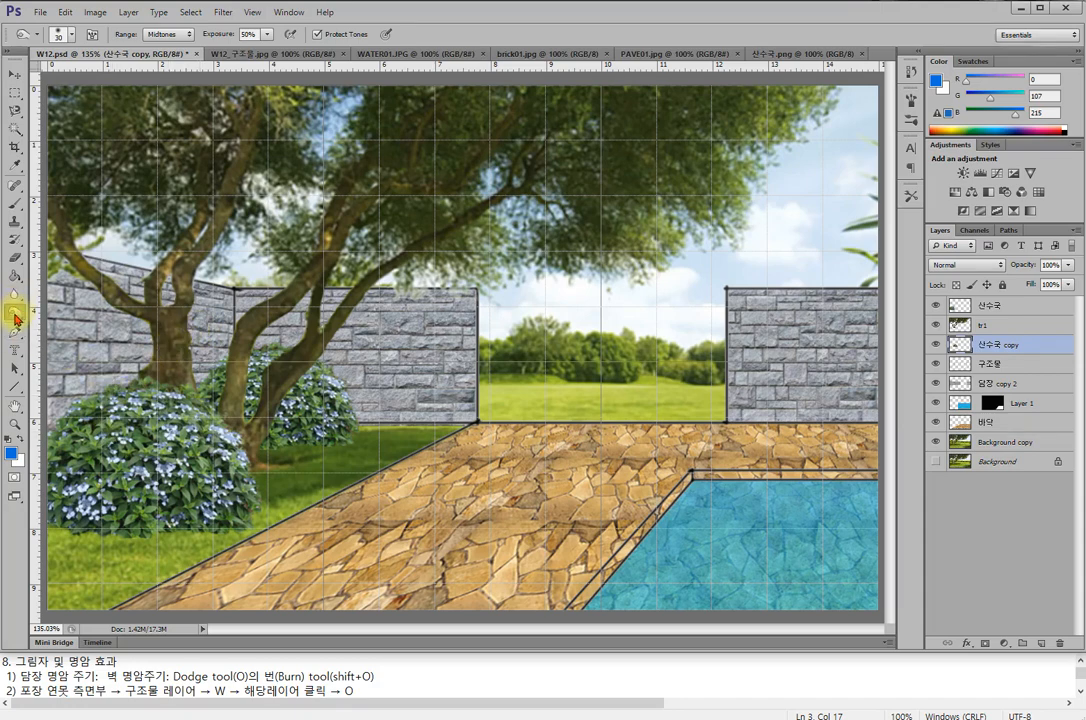
# - Shade the stone walls on the 담장 copy 2 layer using the Burn tool with a soft 50 px brush at 0% hardness
pyautogui.rightClick(16, 316)
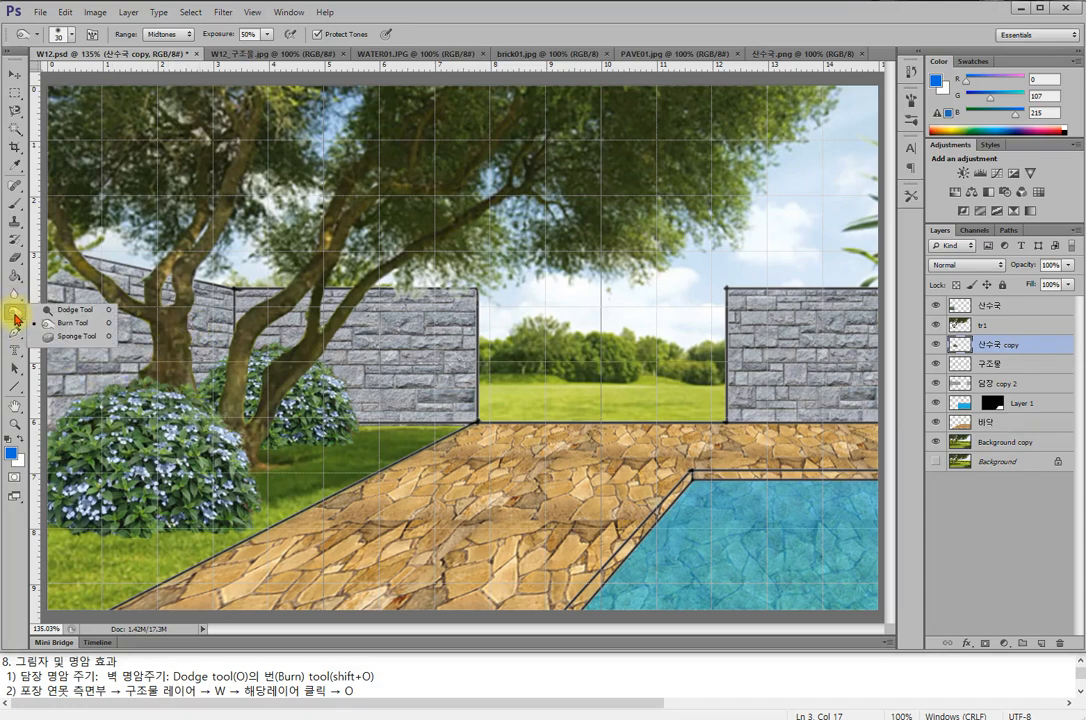
pyautogui.click(66, 325)
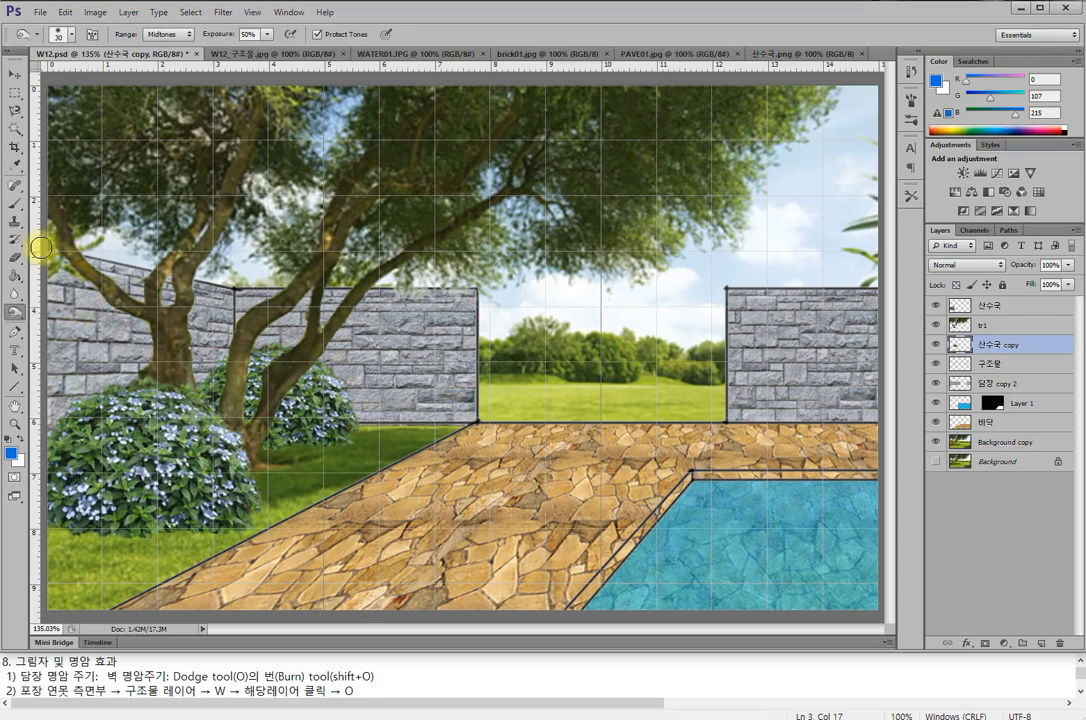
pyautogui.click(72, 35)
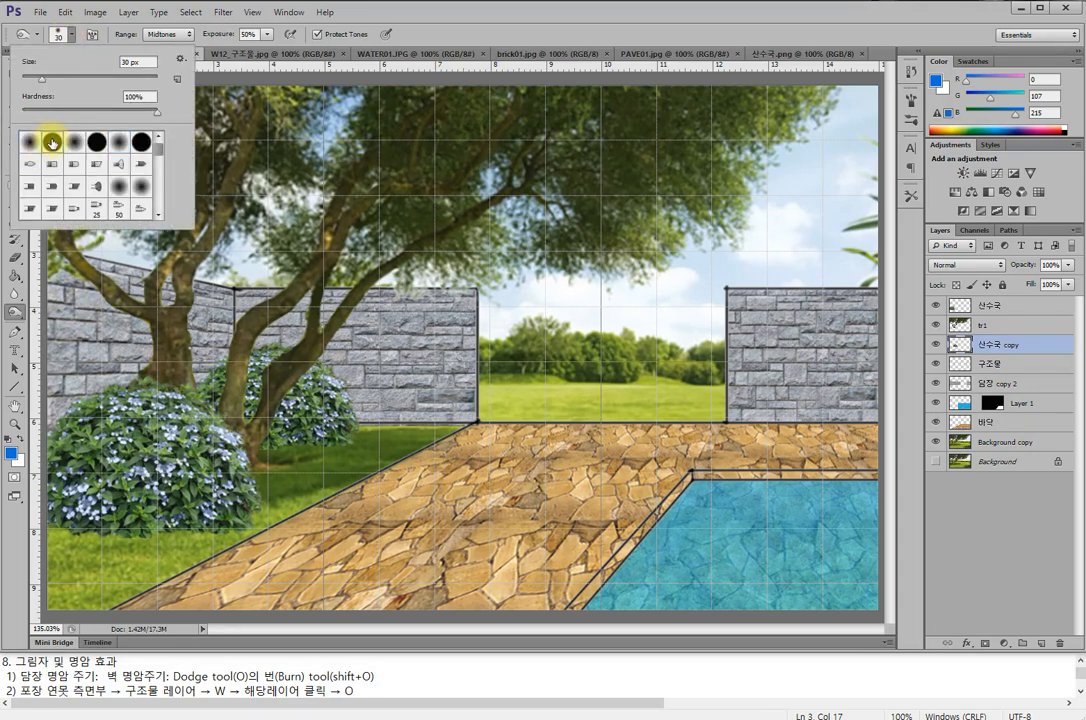
pyautogui.click(33, 147)
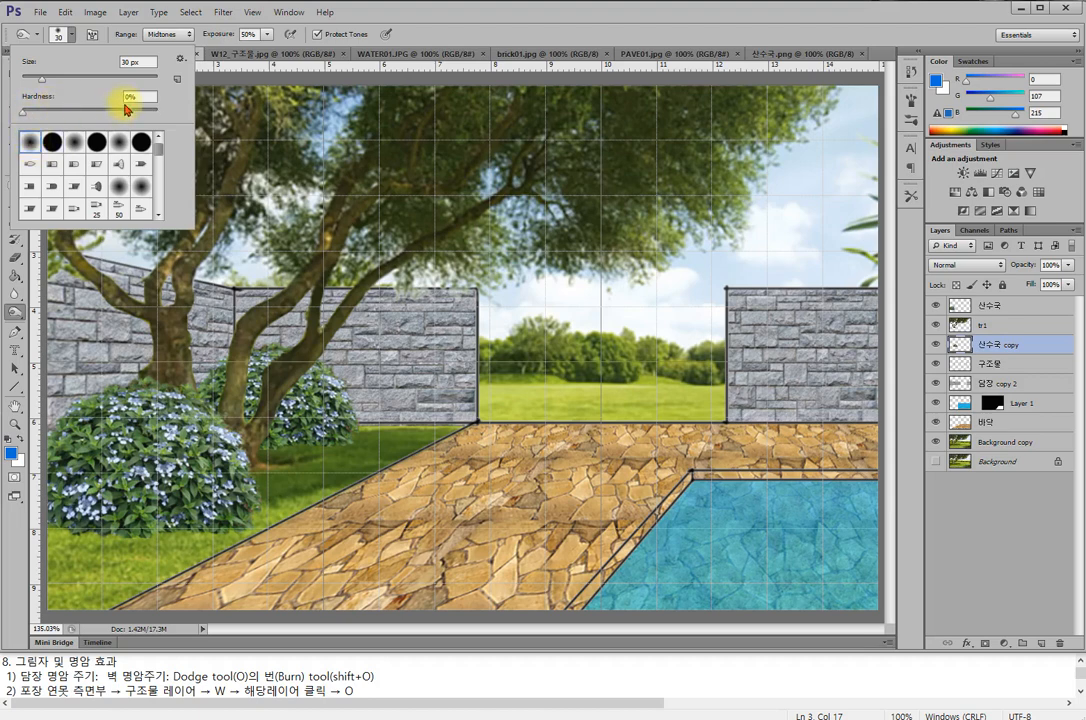
pyautogui.moveTo(54, 80); pyautogui.dragTo(57, 79)
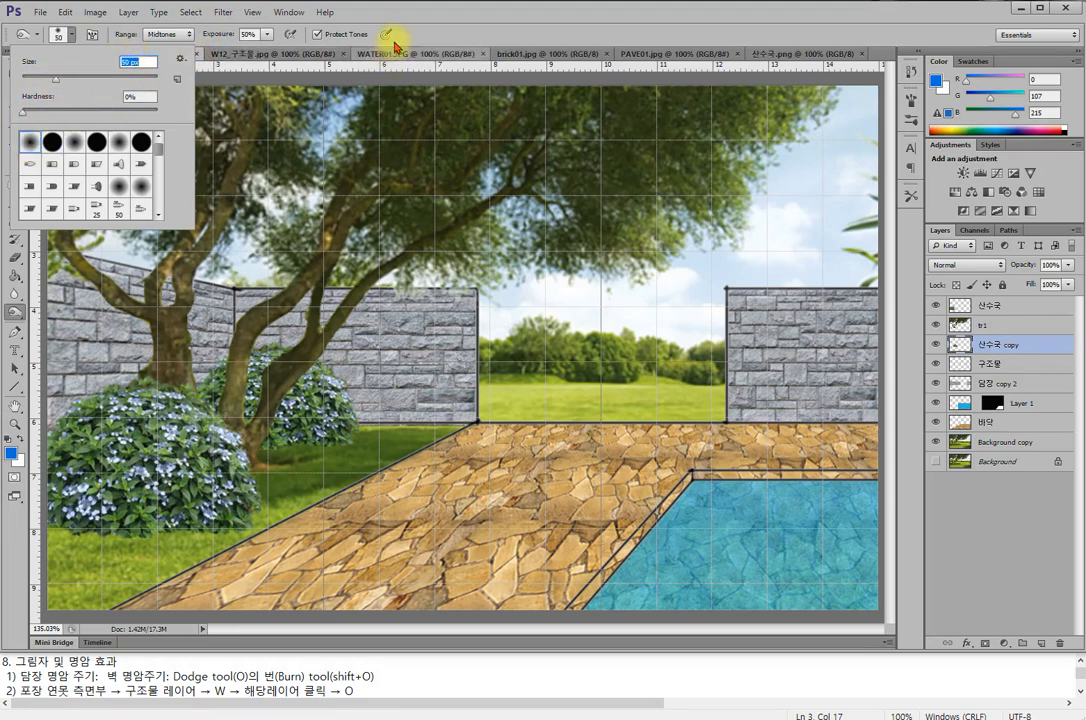
pyautogui.moveTo(395, 41); pyautogui.dragTo(398, 40)
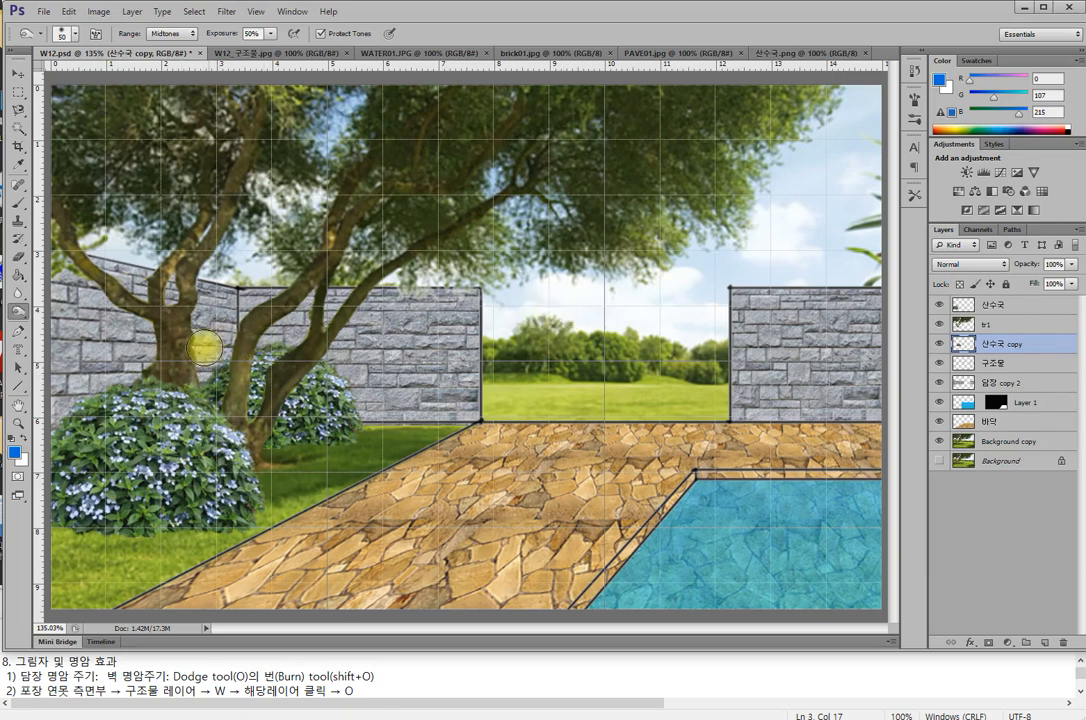
pyautogui.click(988, 384)
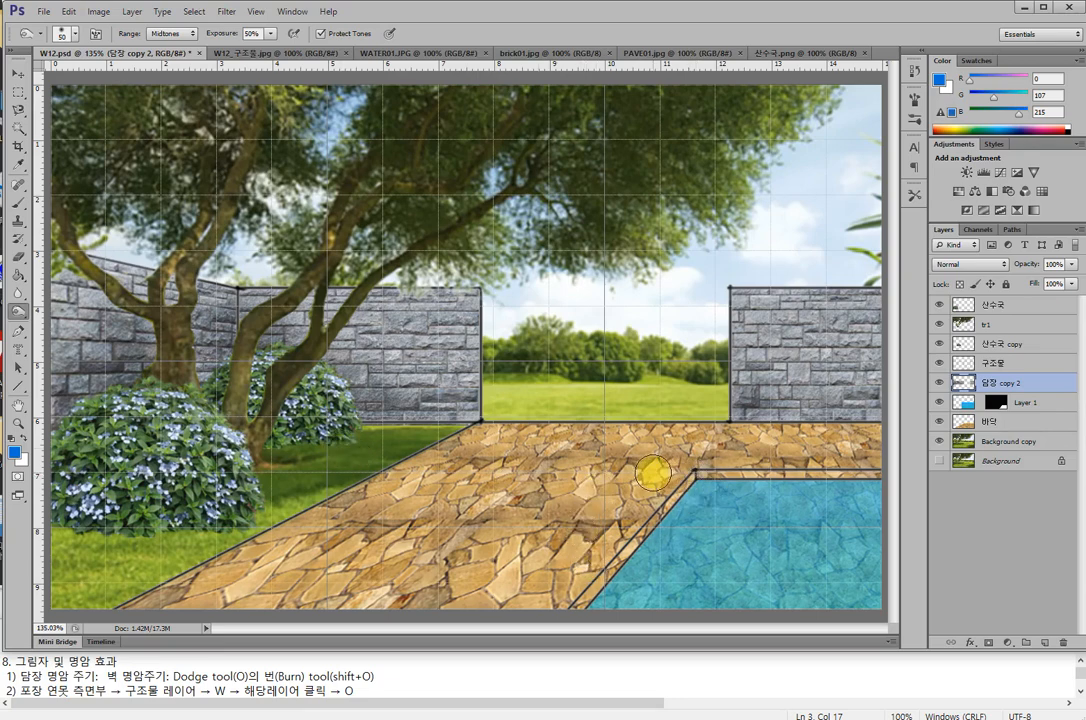
pyautogui.moveTo(700, 15); pyautogui.dragTo(693, 15)
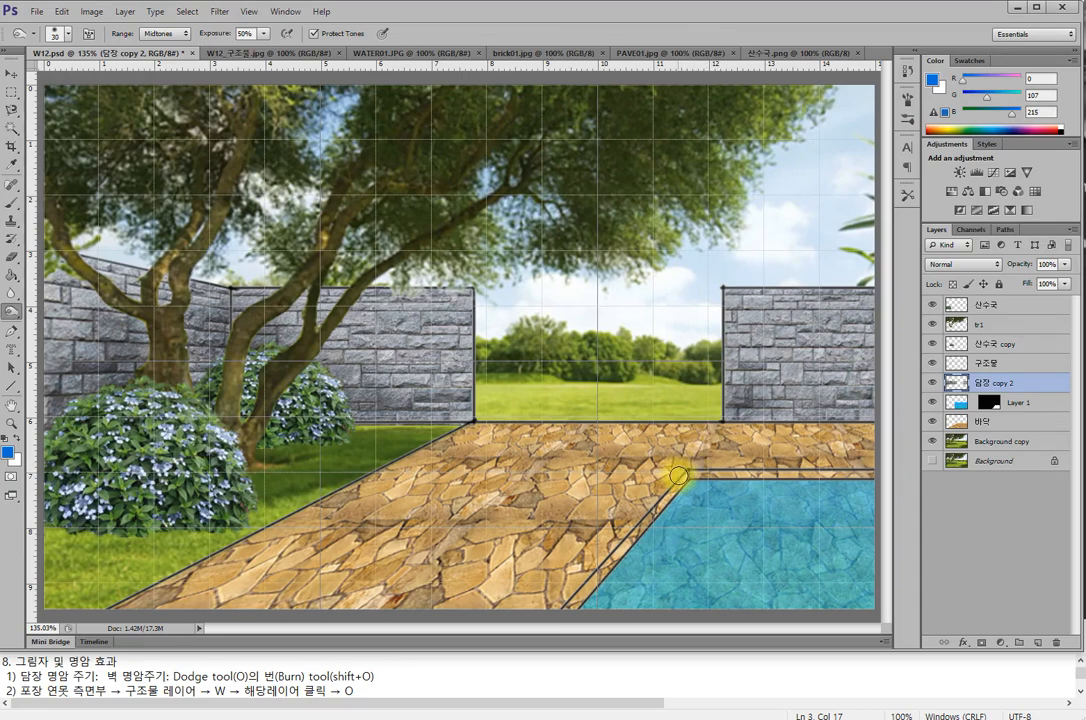
# - Burn the paving along the pool's slanted edge on the 바닥 layer with a 15 px brush
pyautogui.click(991, 423)
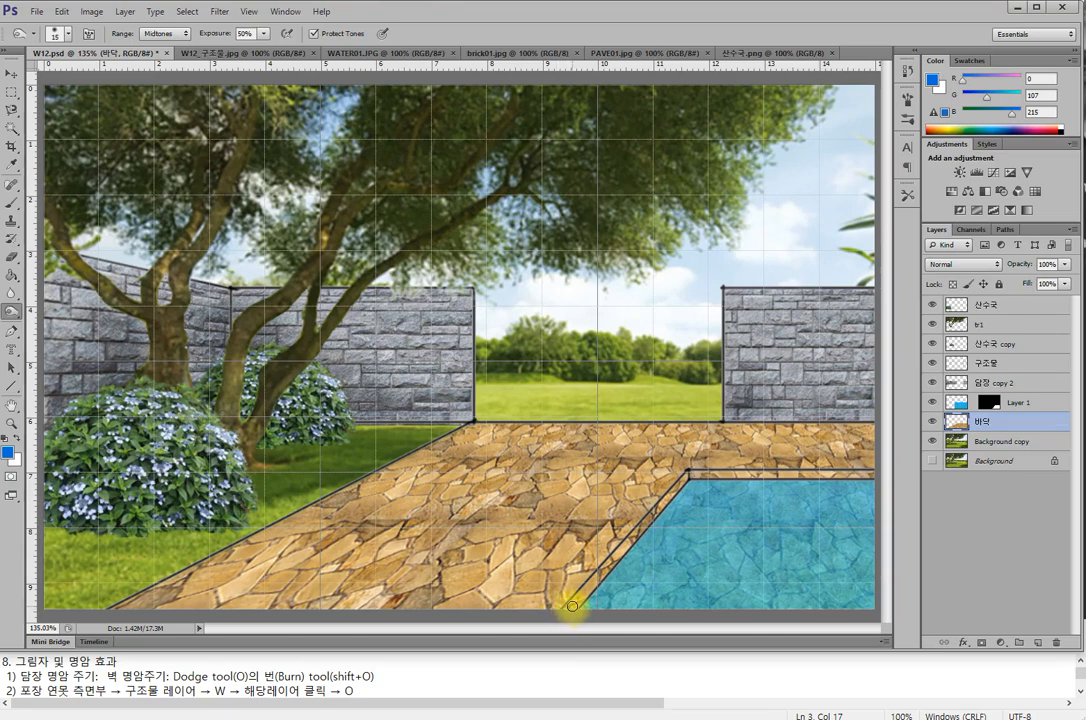
pyautogui.moveTo(572, 605)
pyautogui.mouseDown()
pyautogui.moveTo(654, 497)
pyautogui.moveTo(685, 476)
pyautogui.mouseUp()
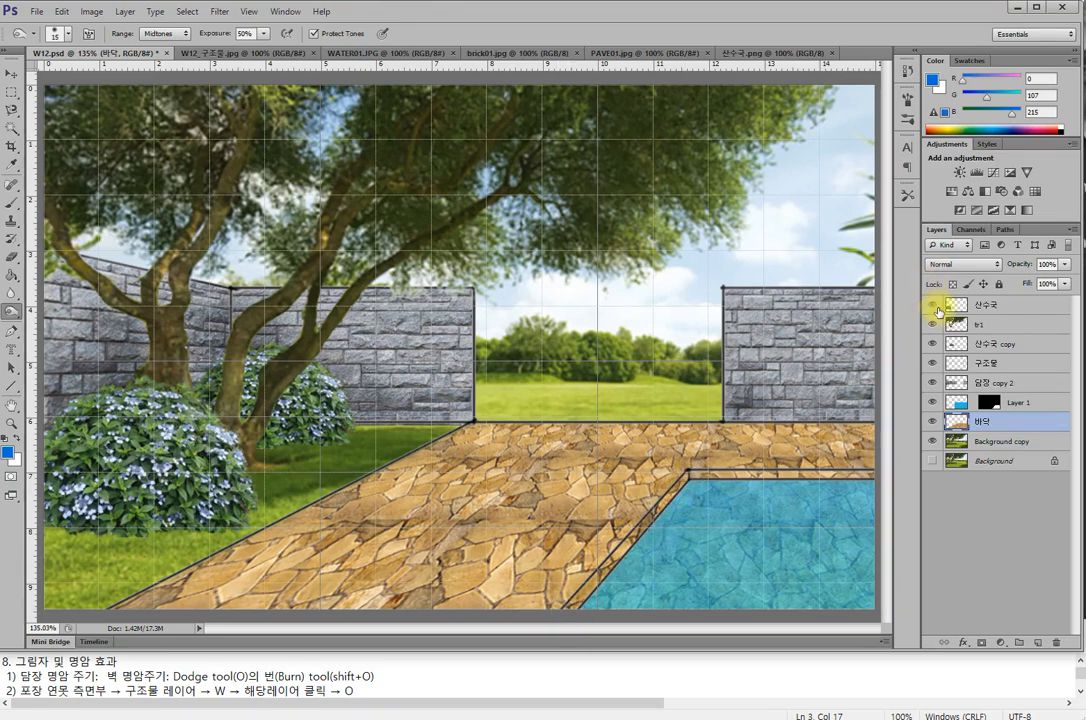
# - Select the pool's border strip from the 구조물 layer with the Magic Wand and darken it on the 바닥 layer with a 45 px Burn brush
pyautogui.click(988, 368)
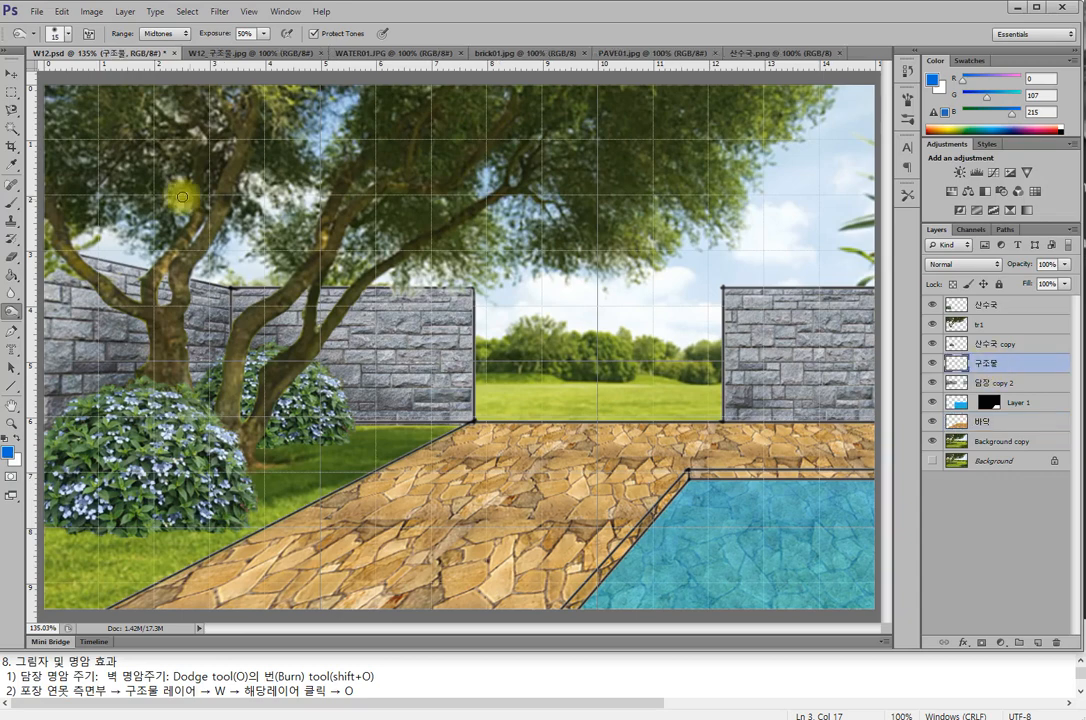
pyautogui.click(12, 139)
pyautogui.click(12, 130)
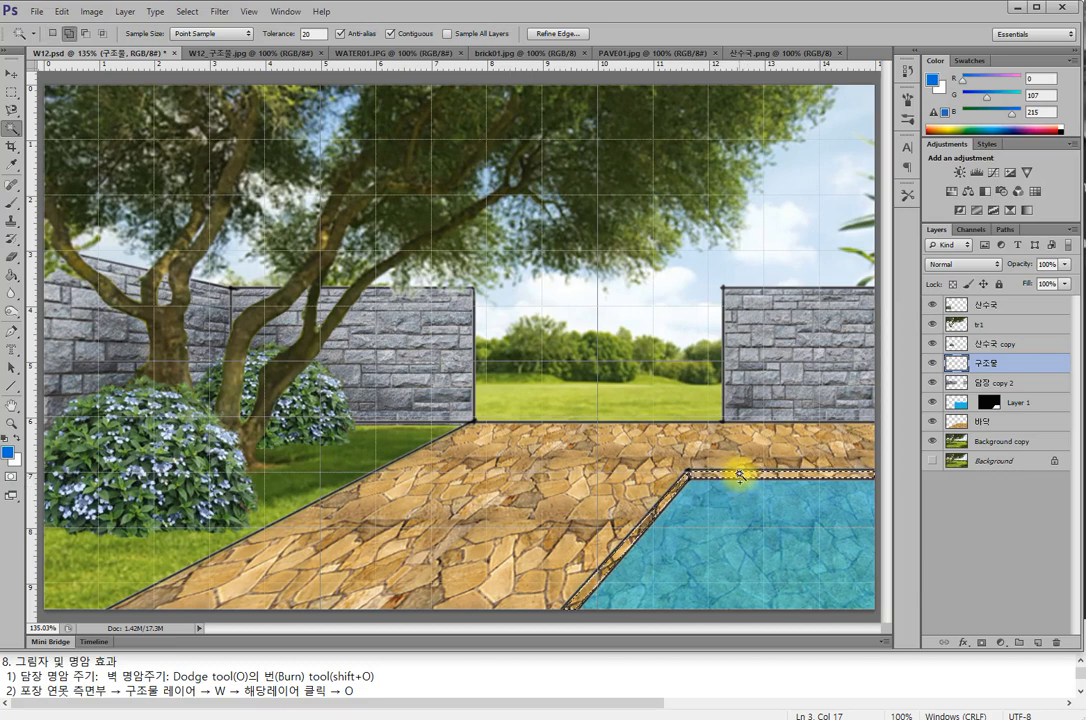
pyautogui.click(10, 310)
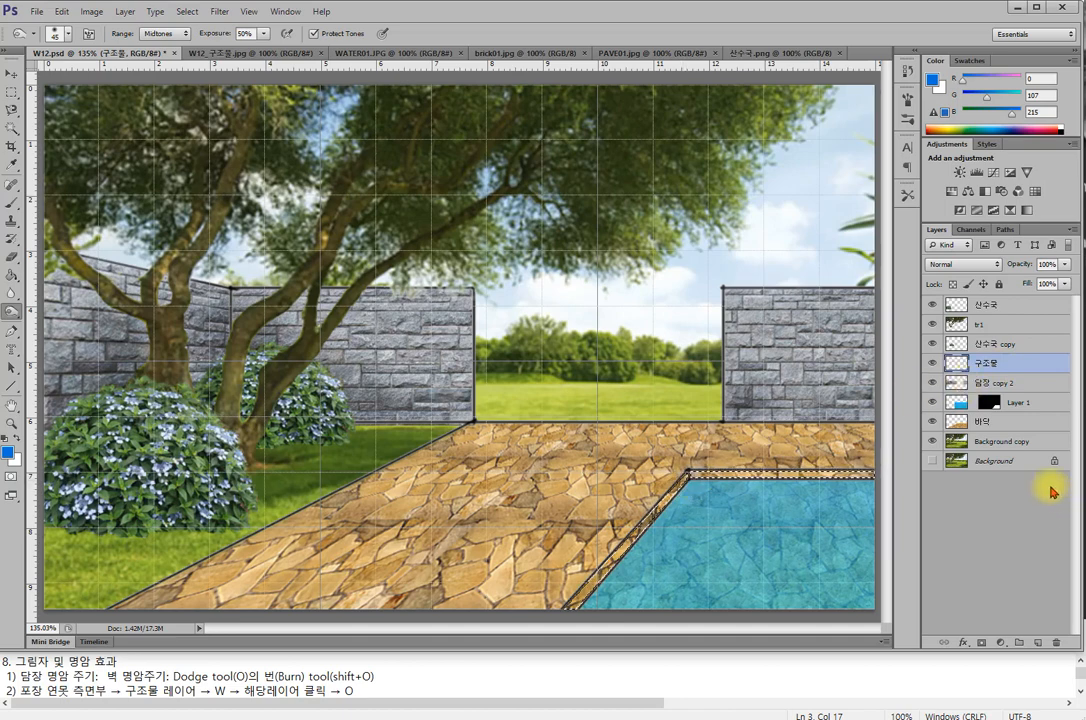
pyautogui.click(994, 426)
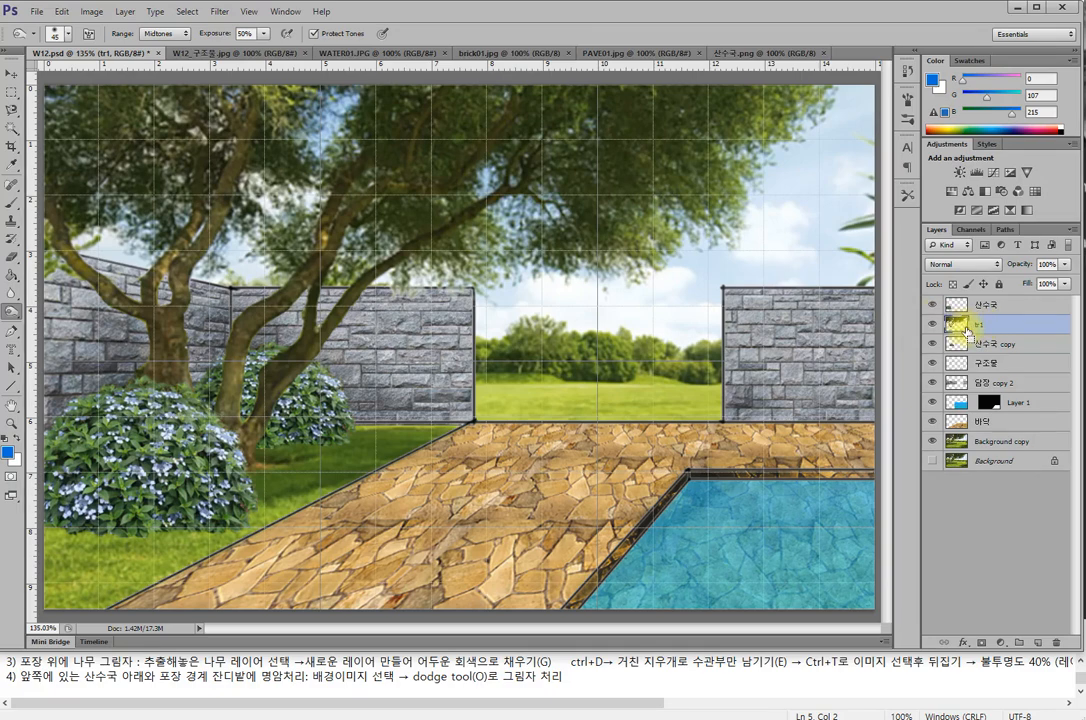
# - Create a new layer above tr1 with the tree's outline selected, and set the foreground colour to dark brown, RGB 43, 39, 12
pyautogui.keyDown('ctrl'); pyautogui.click(958, 326); pyautogui.keyUp('ctrl')
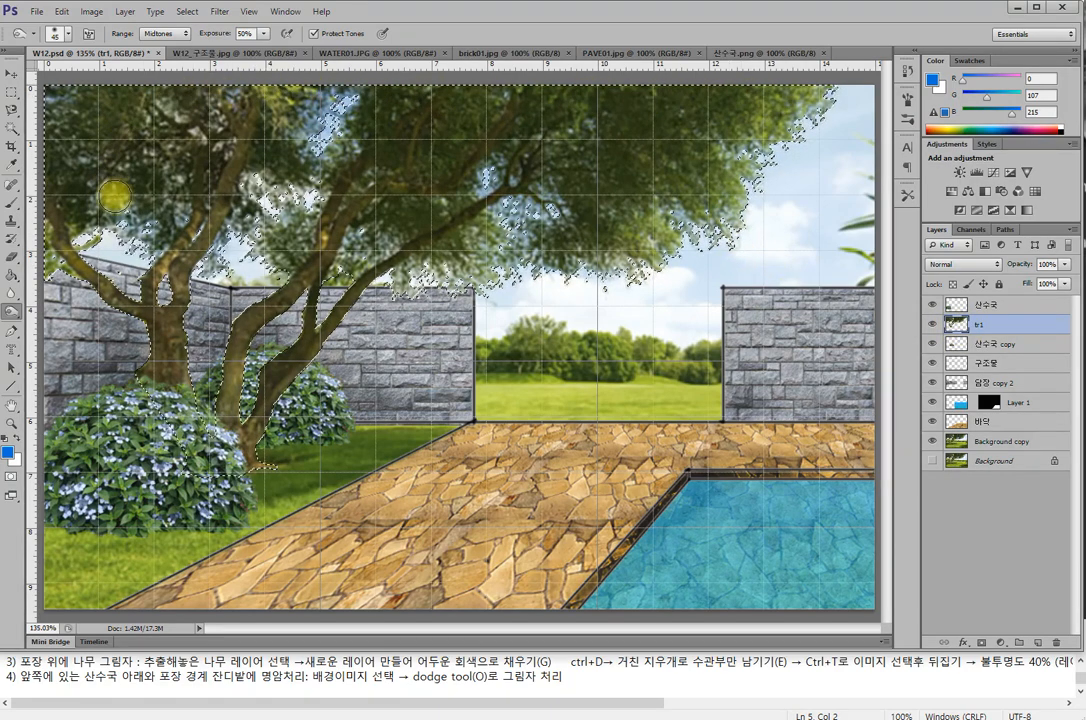
pyautogui.click(1037, 642)
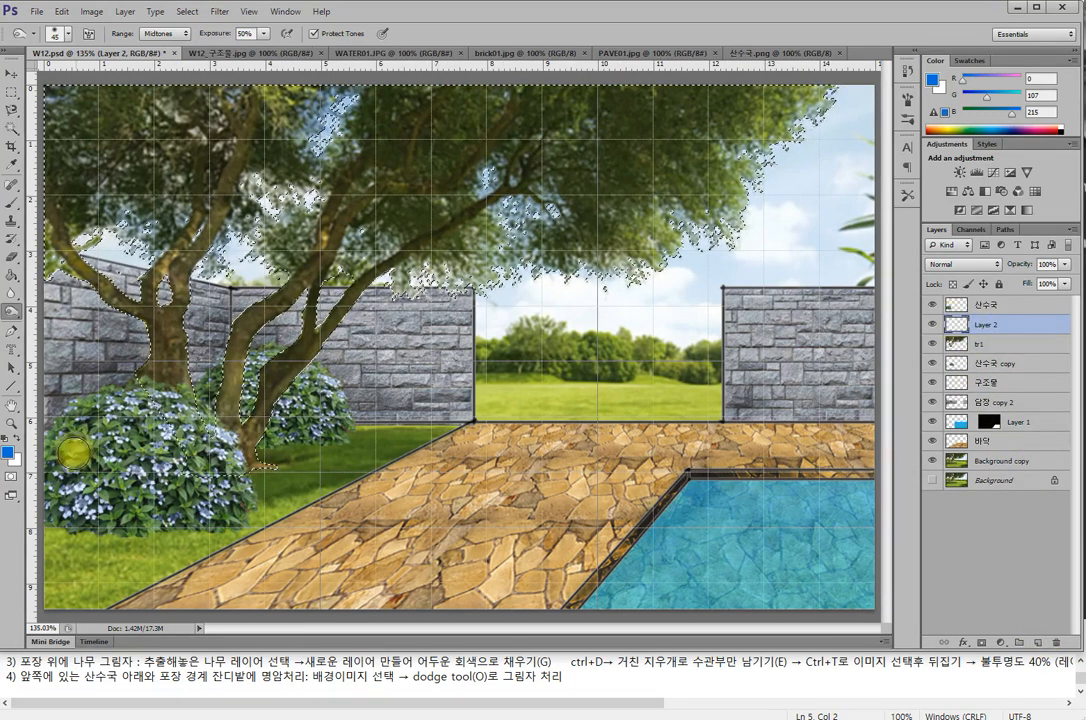
pyautogui.click(8, 453)
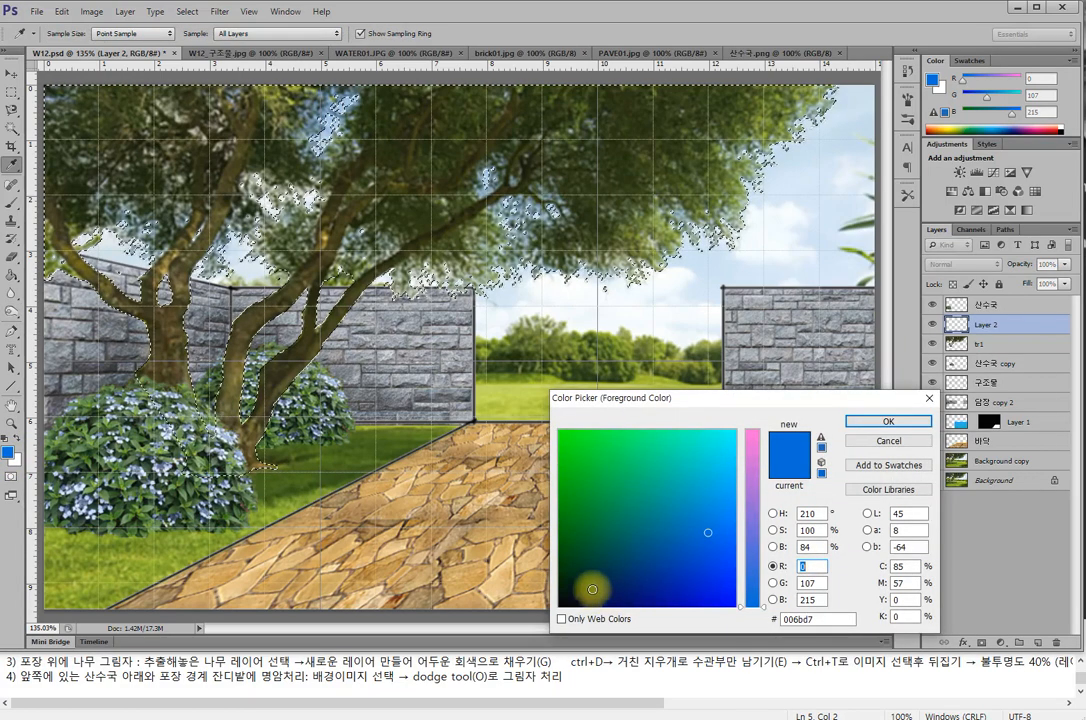
pyautogui.click(575, 587)
pyautogui.click(751, 578)
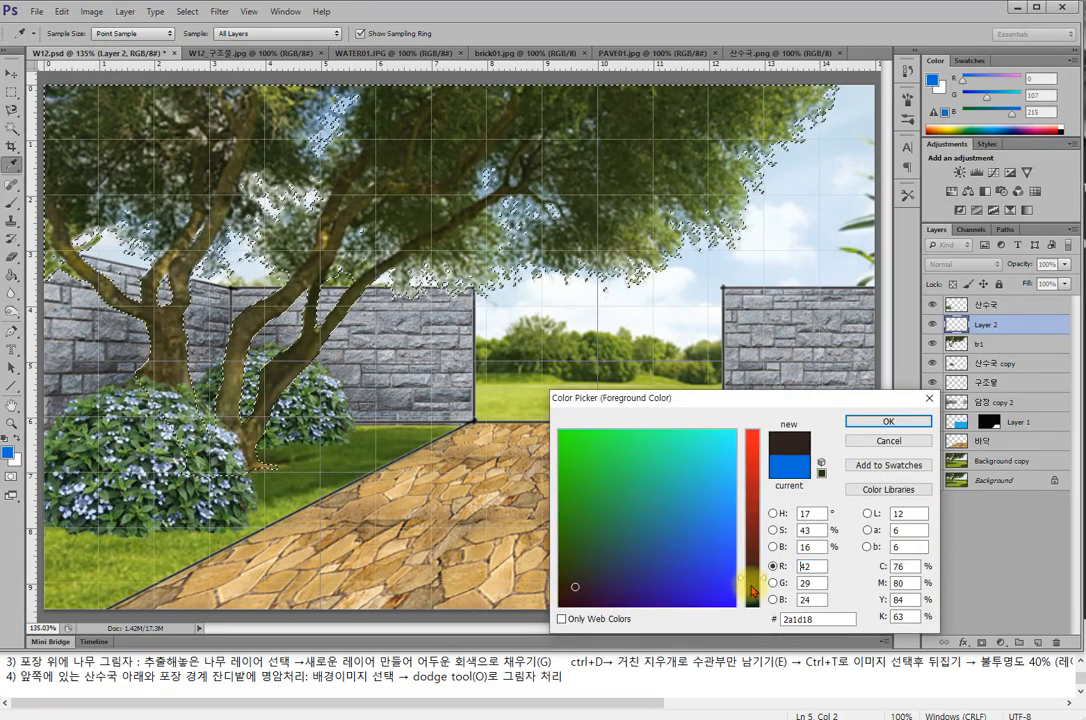
pyautogui.click(751, 592)
pyautogui.click(569, 592)
pyautogui.click(561, 577)
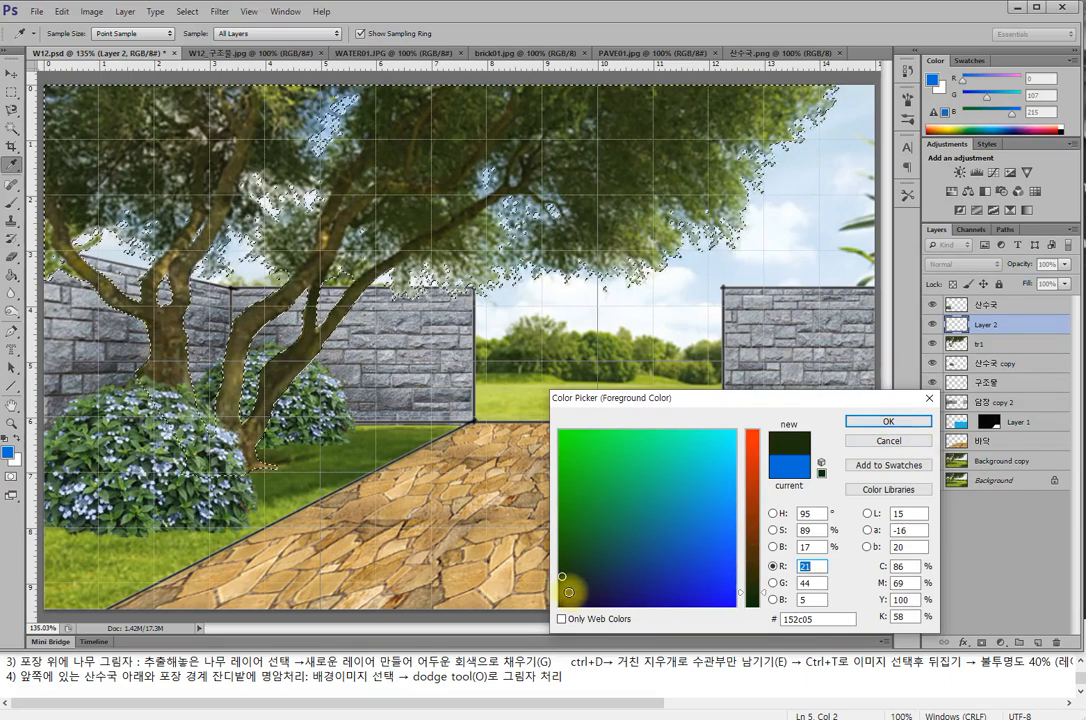
pyautogui.click(751, 577)
pyautogui.moveTo(567, 584)
pyautogui.mouseDown()
pyautogui.moveTo(563, 567)
pyautogui.moveTo(567, 580)
pyautogui.mouseUp()
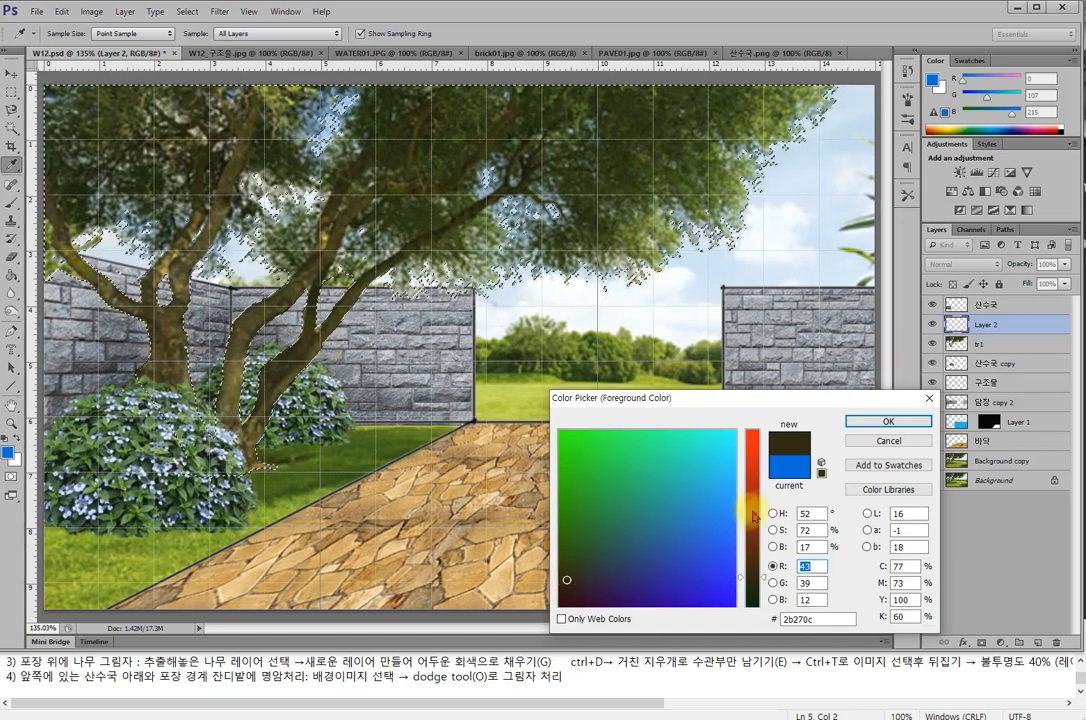
pyautogui.click(900, 422)
pyautogui.press('o')
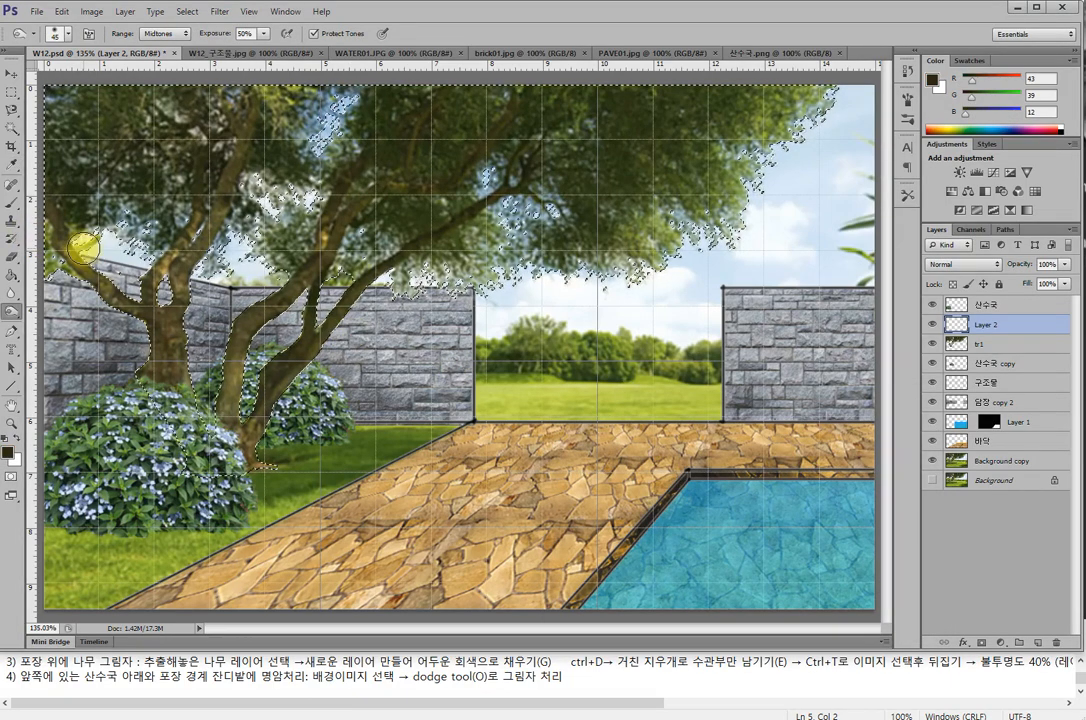
# - Fill the tree-shaped selection on the new layer with the foreground colour using the Paint Bucket, and deselect it
pyautogui.click(10, 274)
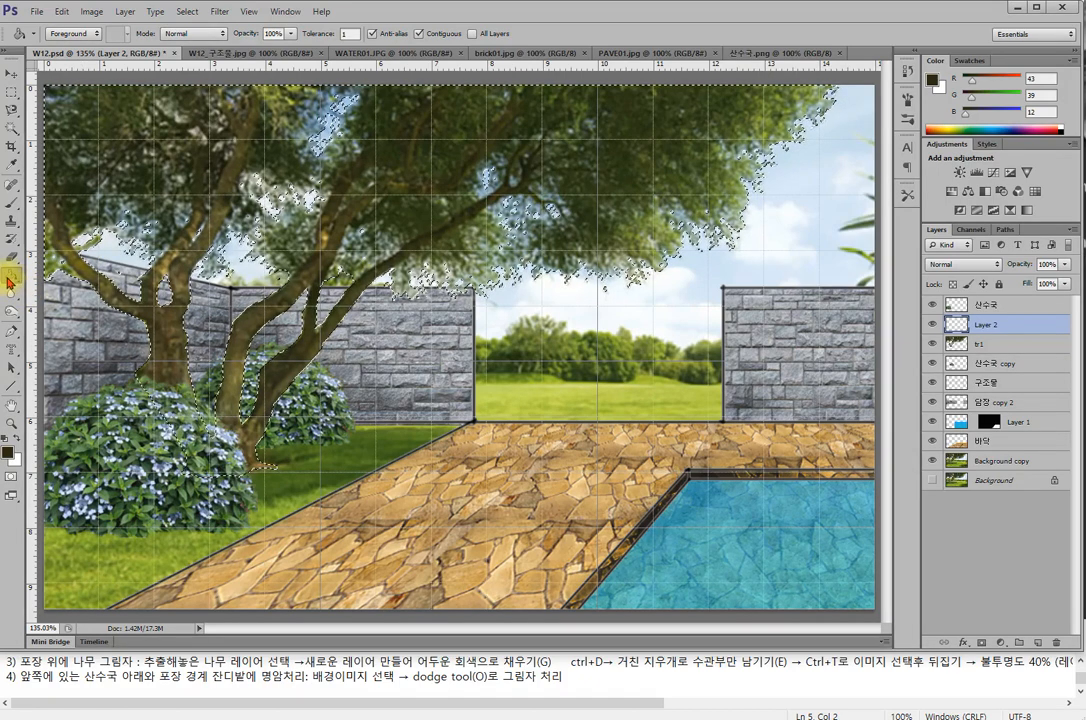
pyautogui.rightClick(12, 278)
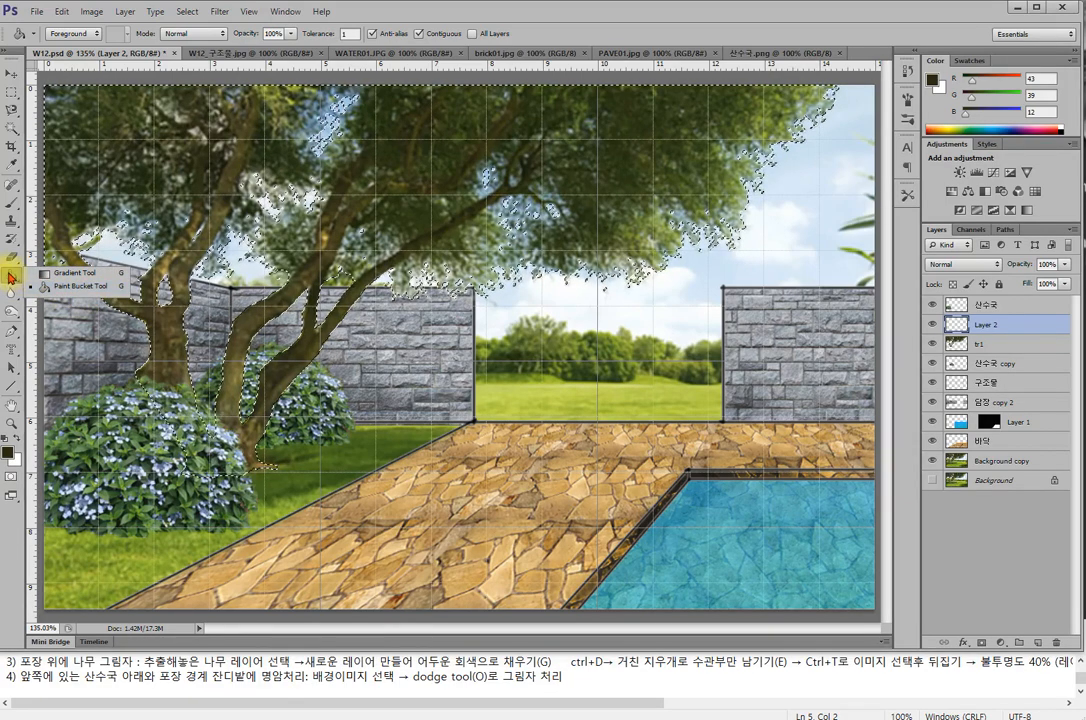
pyautogui.click(78, 286)
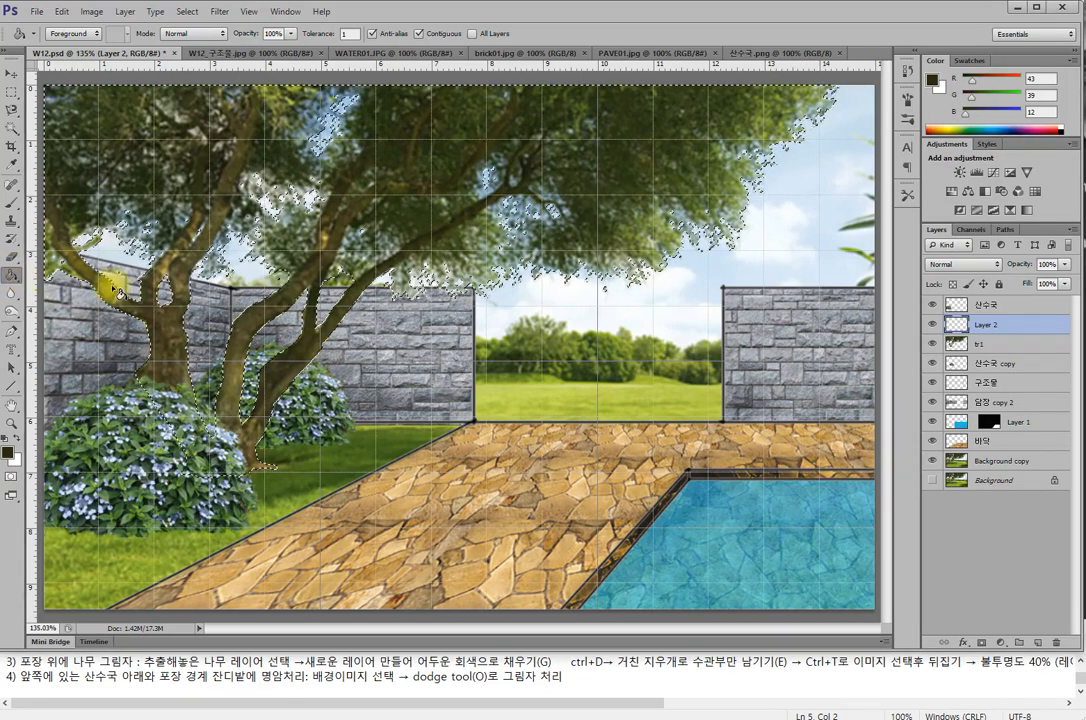
pyautogui.click(474, 196)
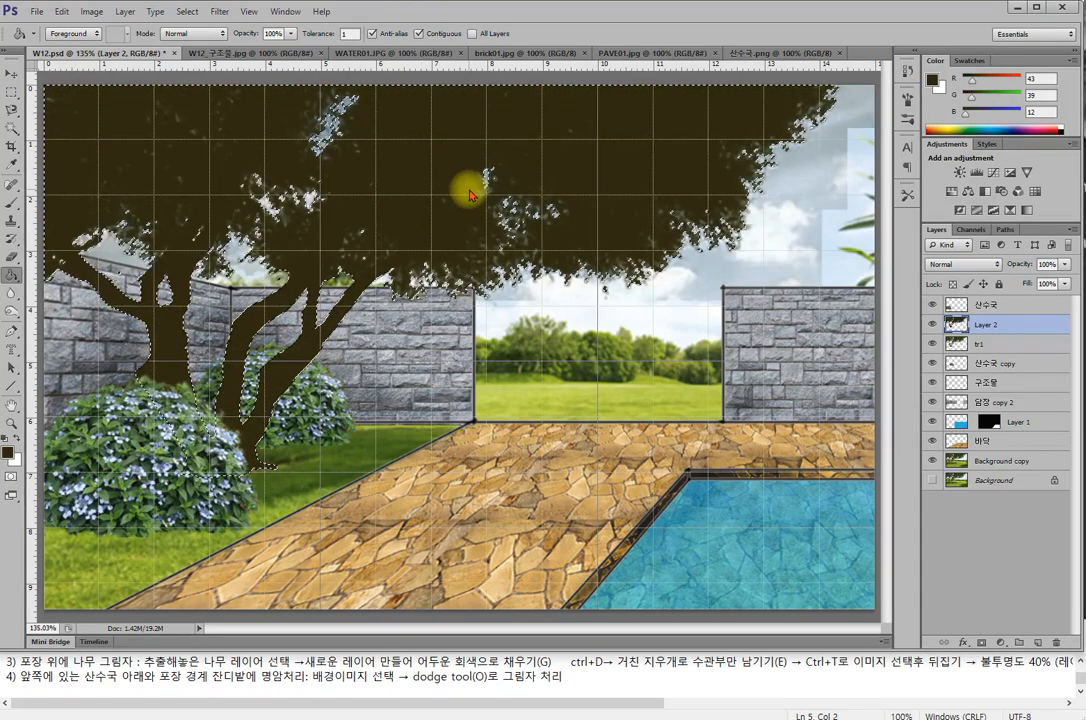
pyautogui.click(413, 214)
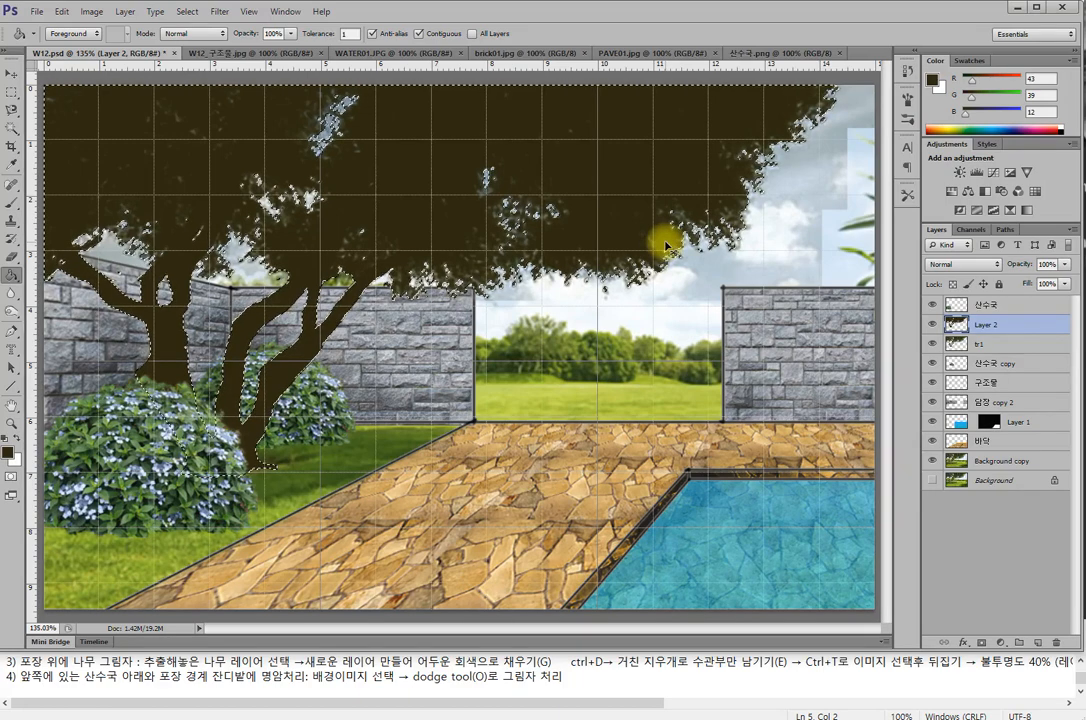
pyautogui.click(666, 244)
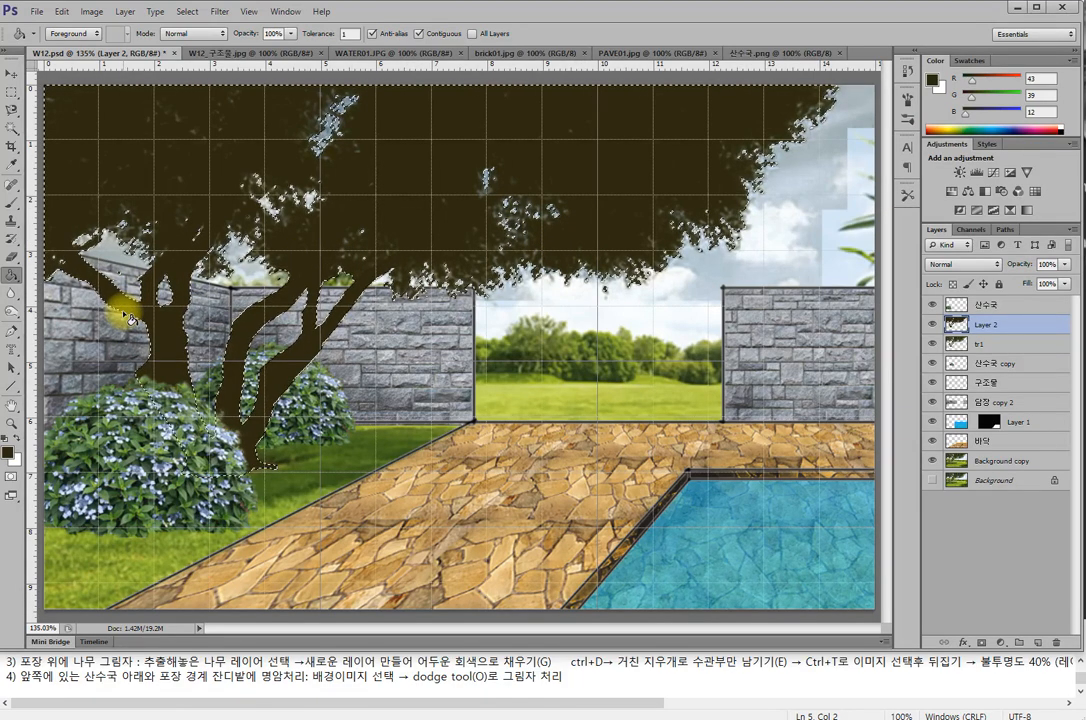
pyautogui.hotkey('ctrl', 'd')
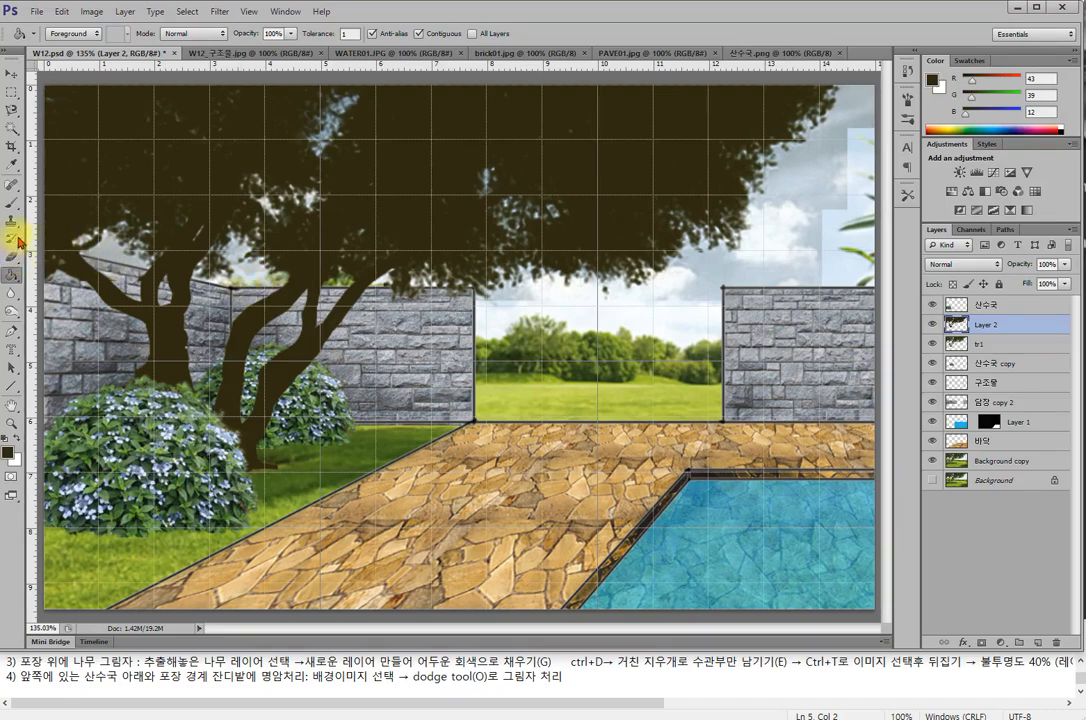
# - Delete the trunks from the dark silhouette with a rectangular selection, and erase stray remnants around the crown with a rough 50 px eraser
pyautogui.click(11, 93)
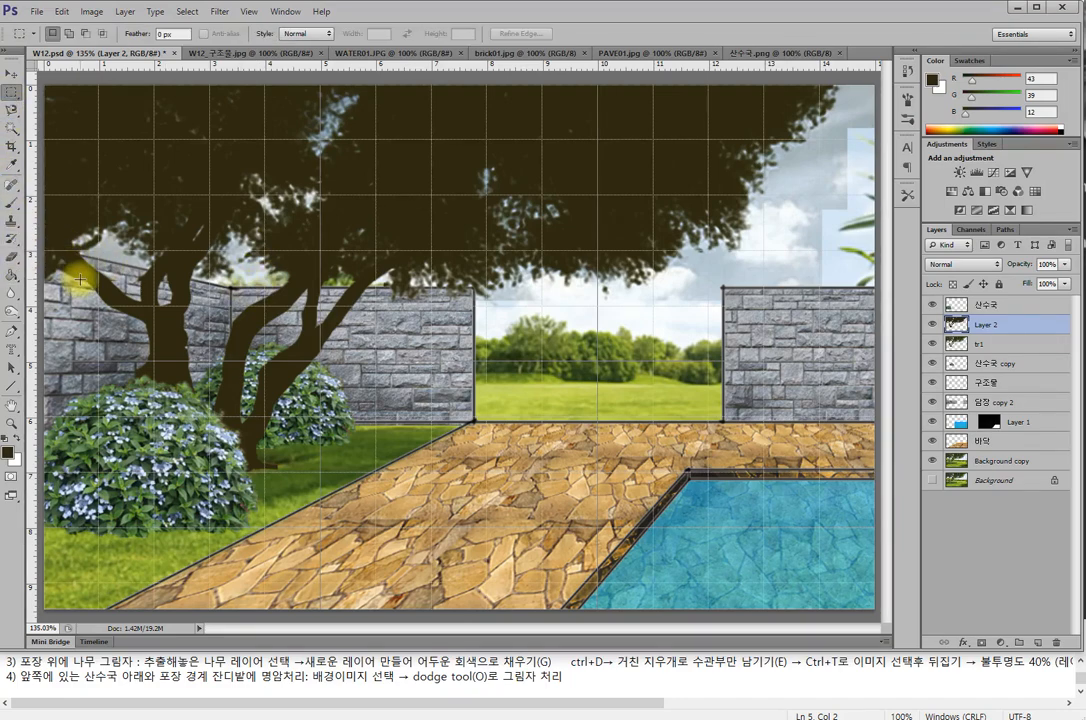
pyautogui.moveTo(62, 285); pyautogui.dragTo(328, 478)
pyautogui.moveTo(66, 293); pyautogui.dragTo(390, 510)
pyautogui.press('Delete')
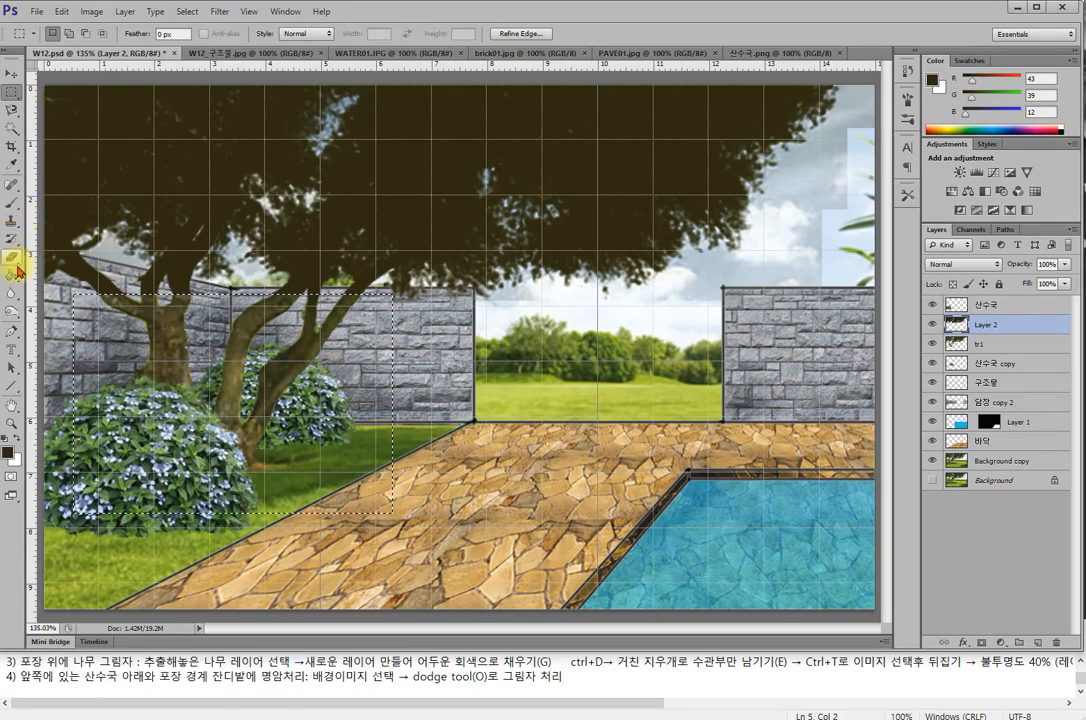
pyautogui.click(13, 257)
pyautogui.hotkey('ctrl', 'd')
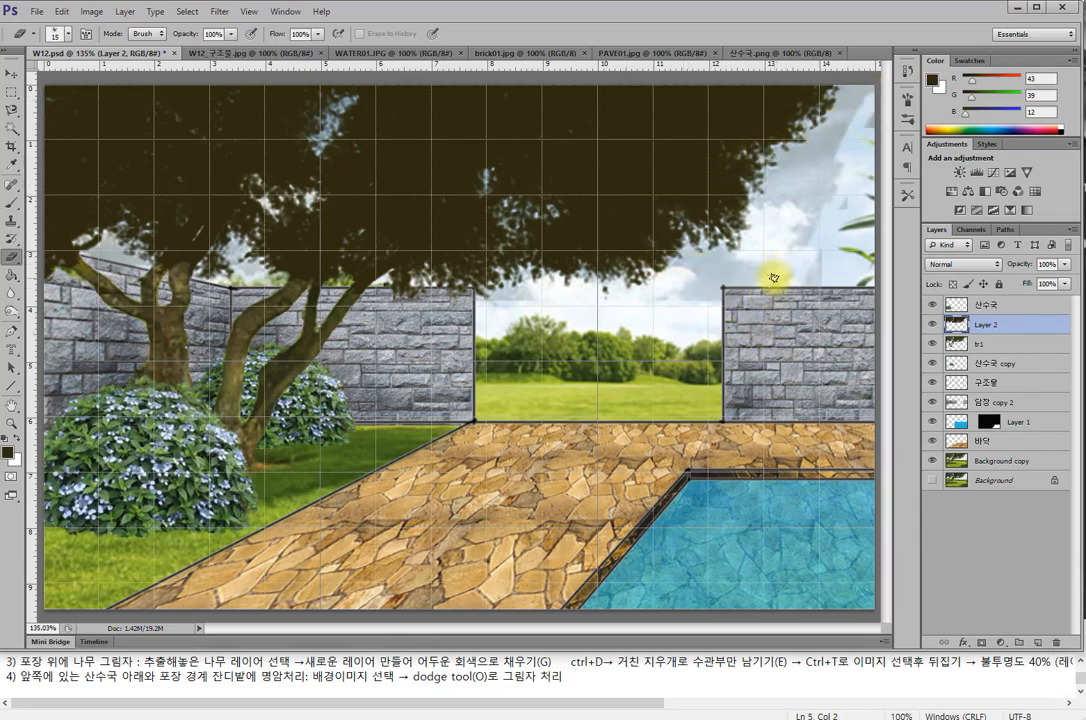
pyautogui.press(']')
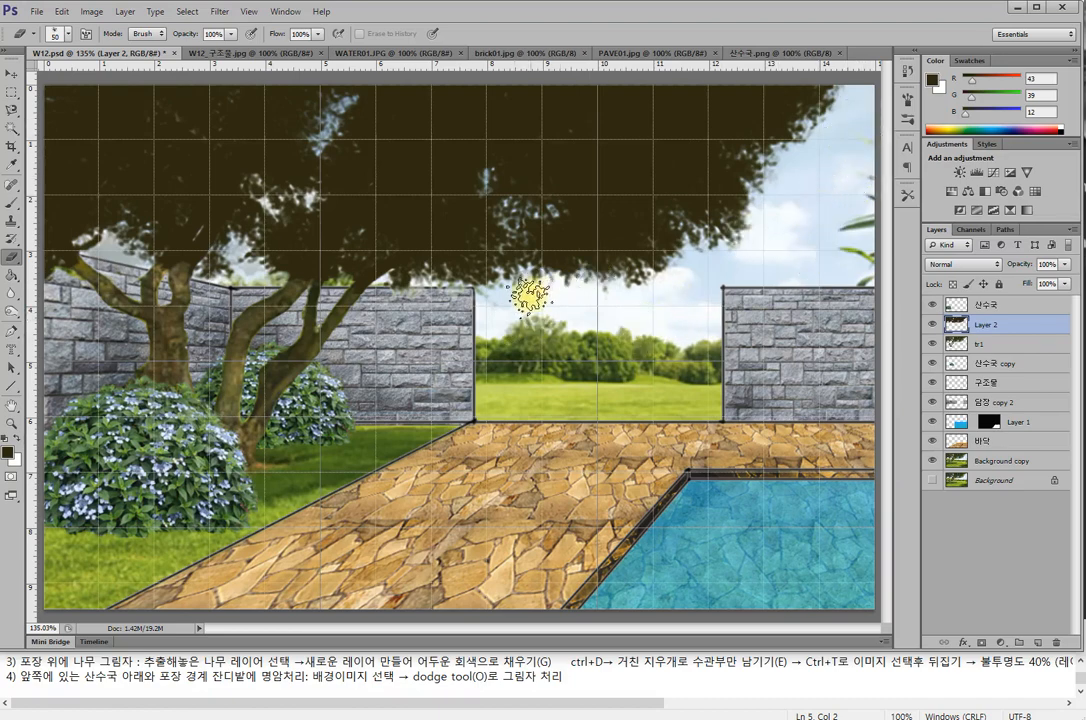
# - Flip the dark crown silhouette vertically with Free Transform and place it over the lawn, paving and pool
pyautogui.hotkey('ctrl', 't')
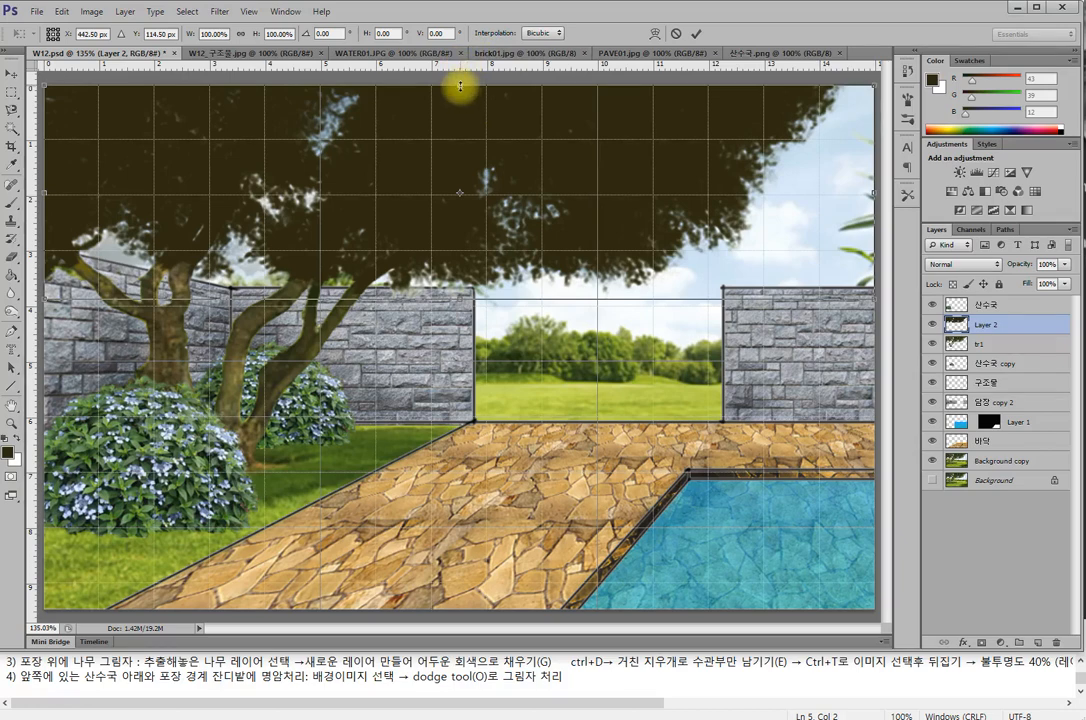
pyautogui.moveTo(460, 86); pyautogui.dragTo(434, 525)
pyautogui.moveTo(394, 445); pyautogui.dragTo(404, 546)
pyautogui.press('Return')
pyautogui.press('e')
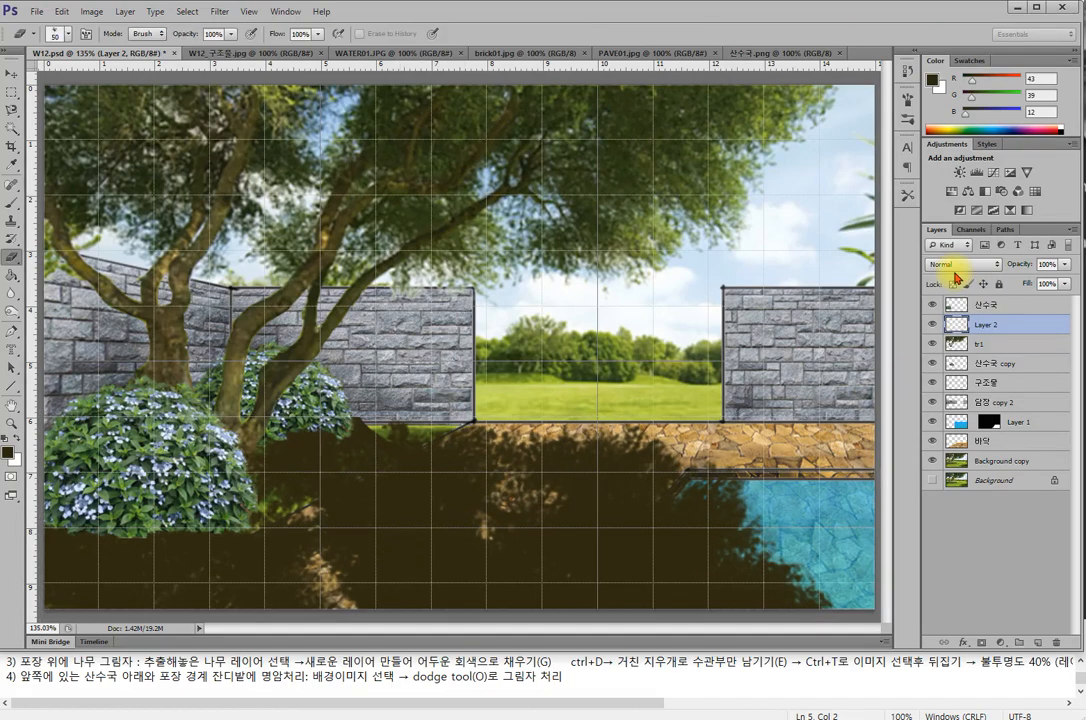
# - Set the opacity of the flipped shadow layer to 40%
pyautogui.click(1065, 264)
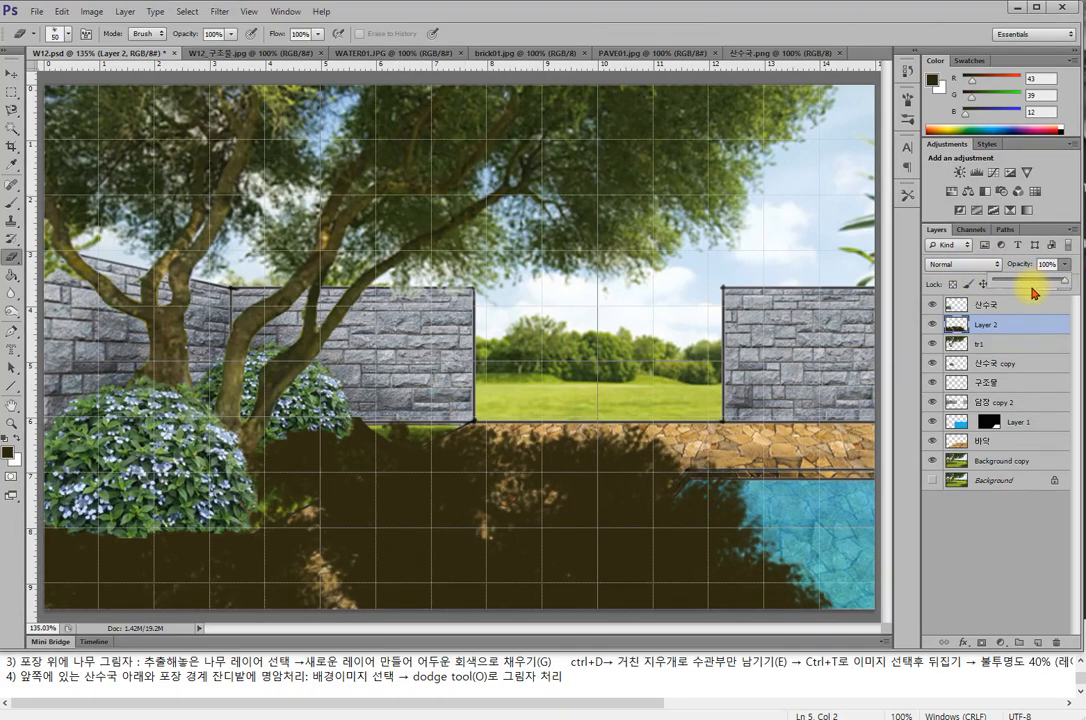
pyautogui.click(1046, 265)
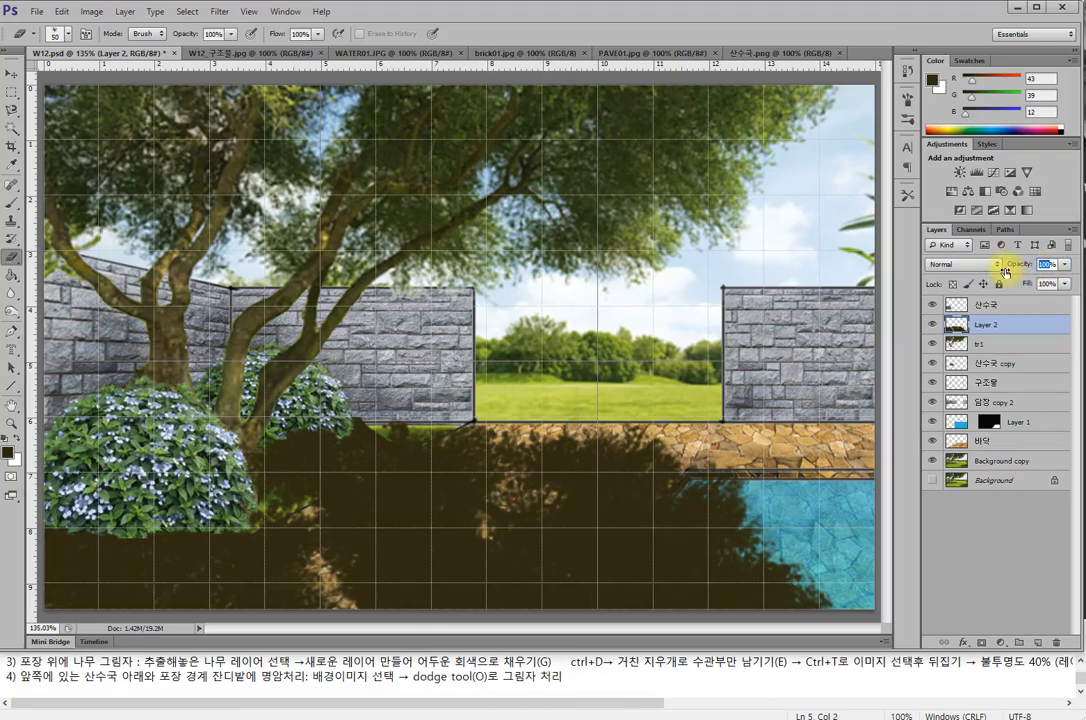
pyautogui.write('40')
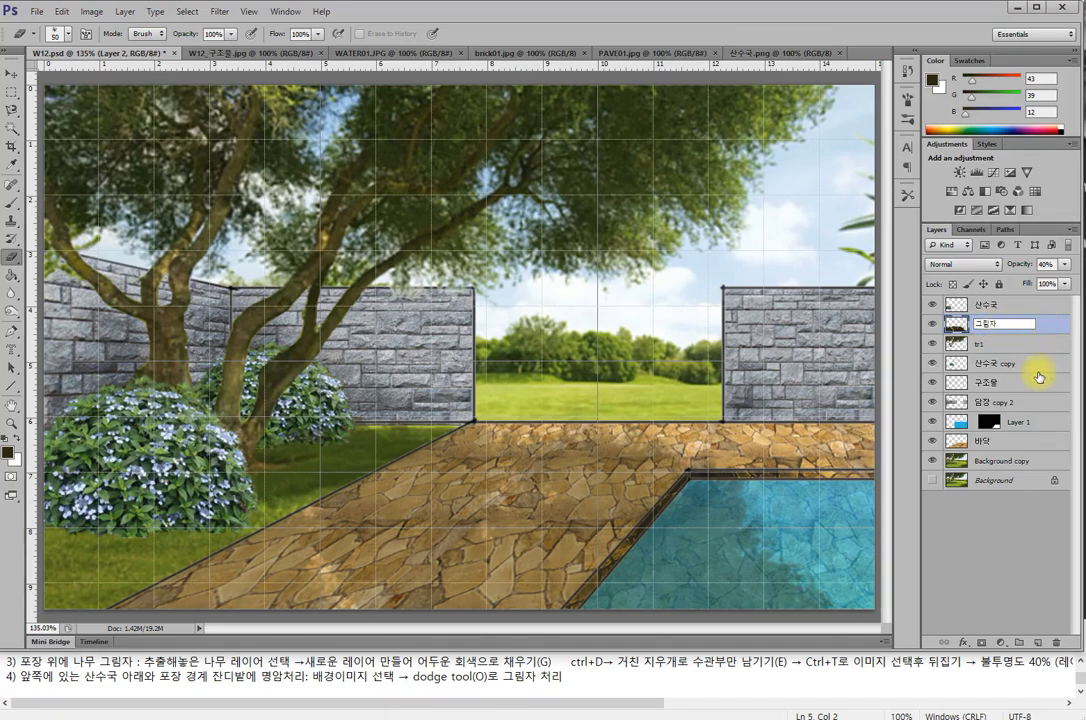
# - Rename the shadow layer 그림자 and stack it above the 산수국 layer
pyautogui.write('자')
pyautogui.press('Return')
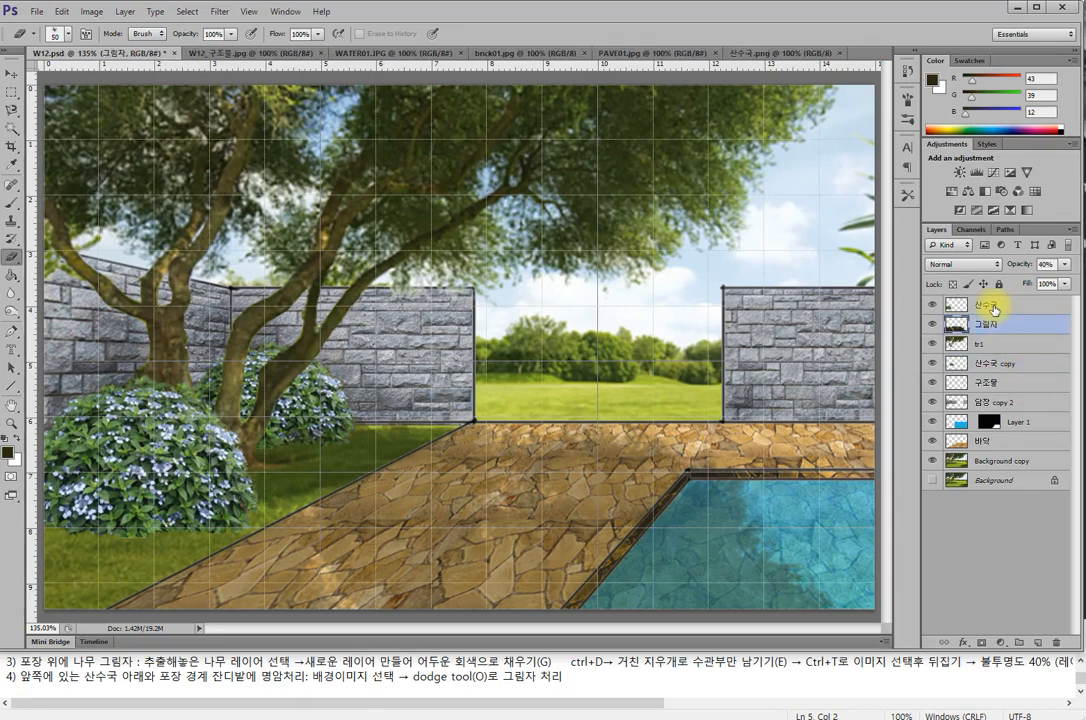
pyautogui.moveTo(993, 310); pyautogui.dragTo(993, 339)
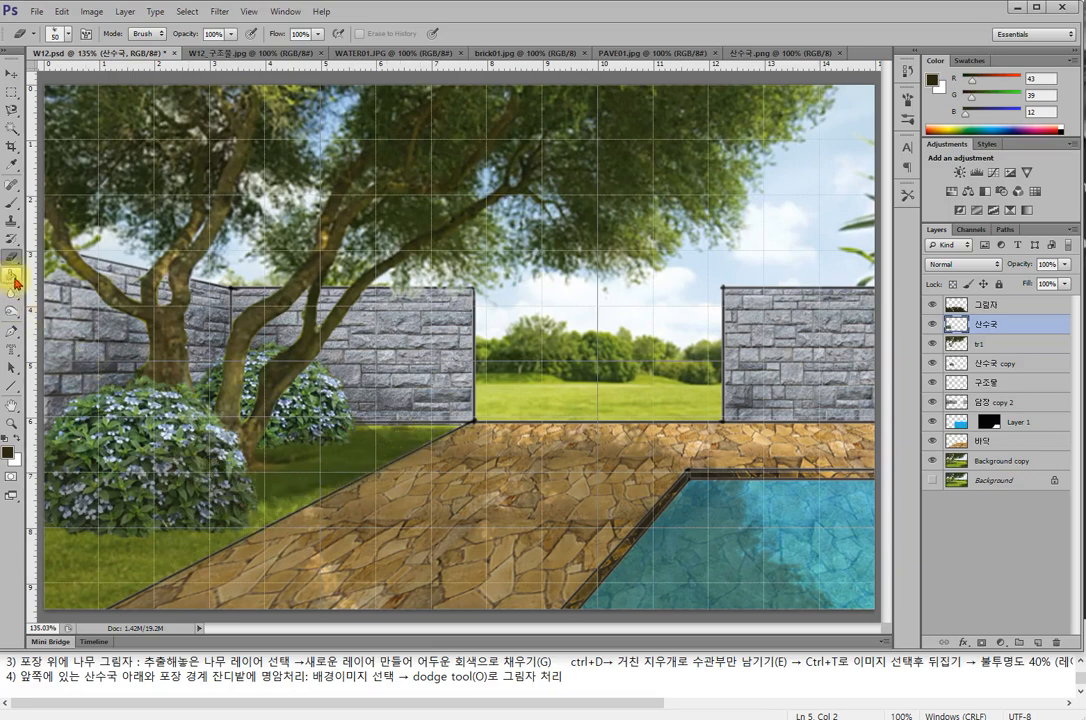
# - Try to burn the lawn along the paving's slanted edge on the Background copy layer with a 45 px brush
pyautogui.click(11, 73)
pyautogui.click(155, 570)
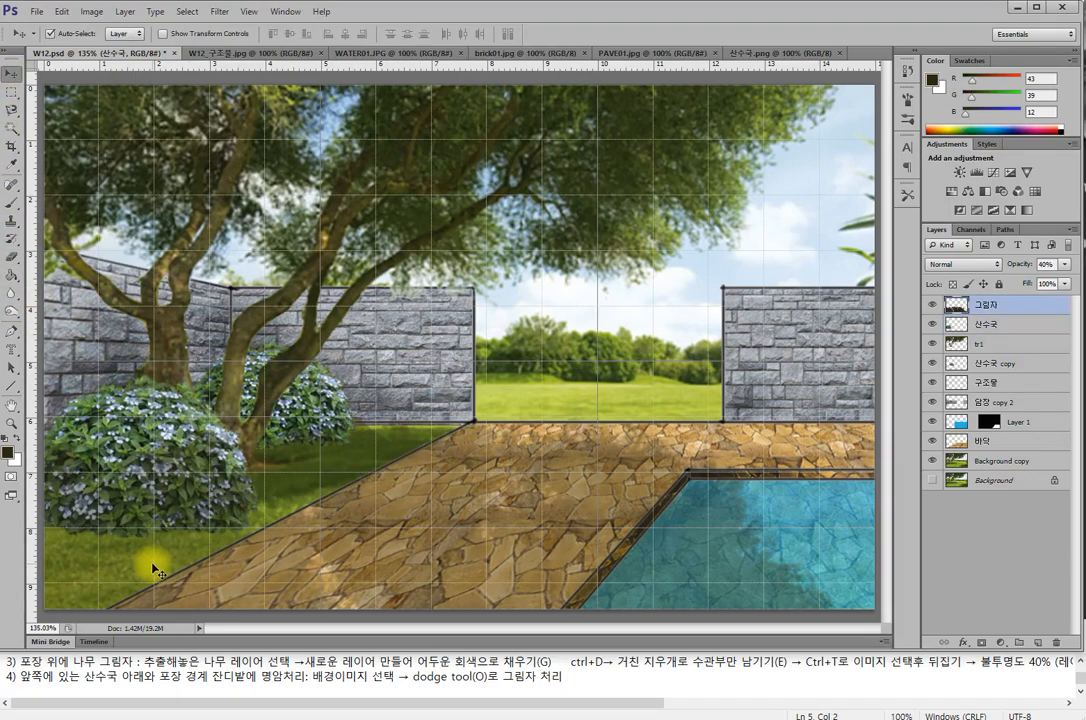
pyautogui.click(1000, 461)
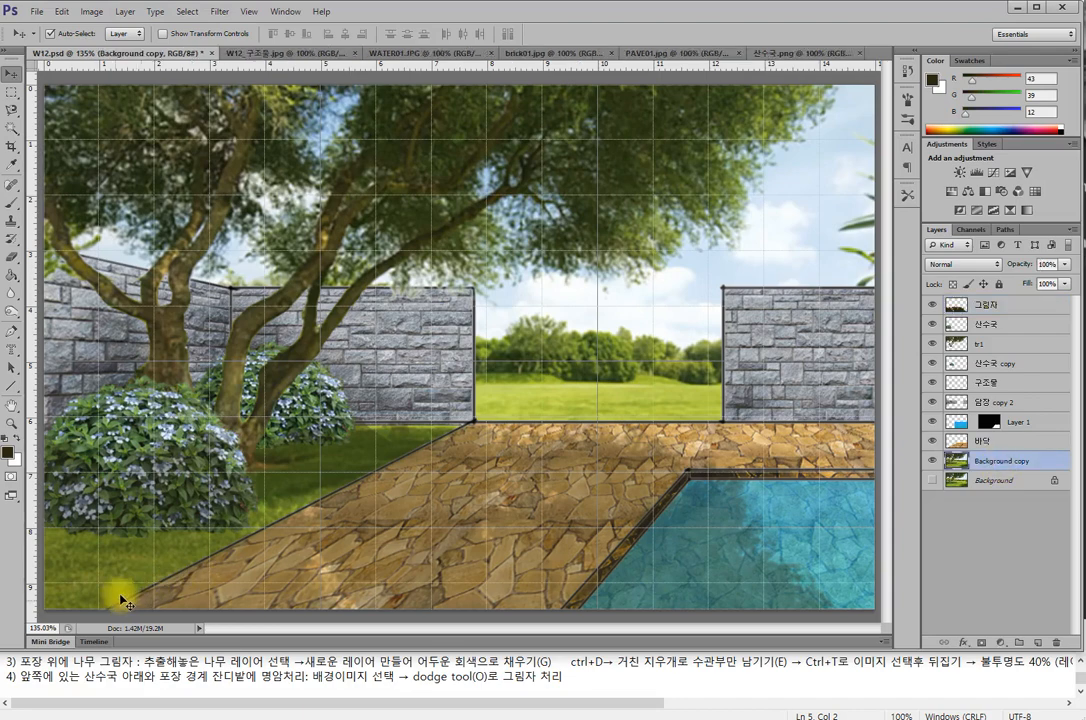
pyautogui.click(133, 564)
pyautogui.moveTo(17, 316); pyautogui.dragTo(68, 310)
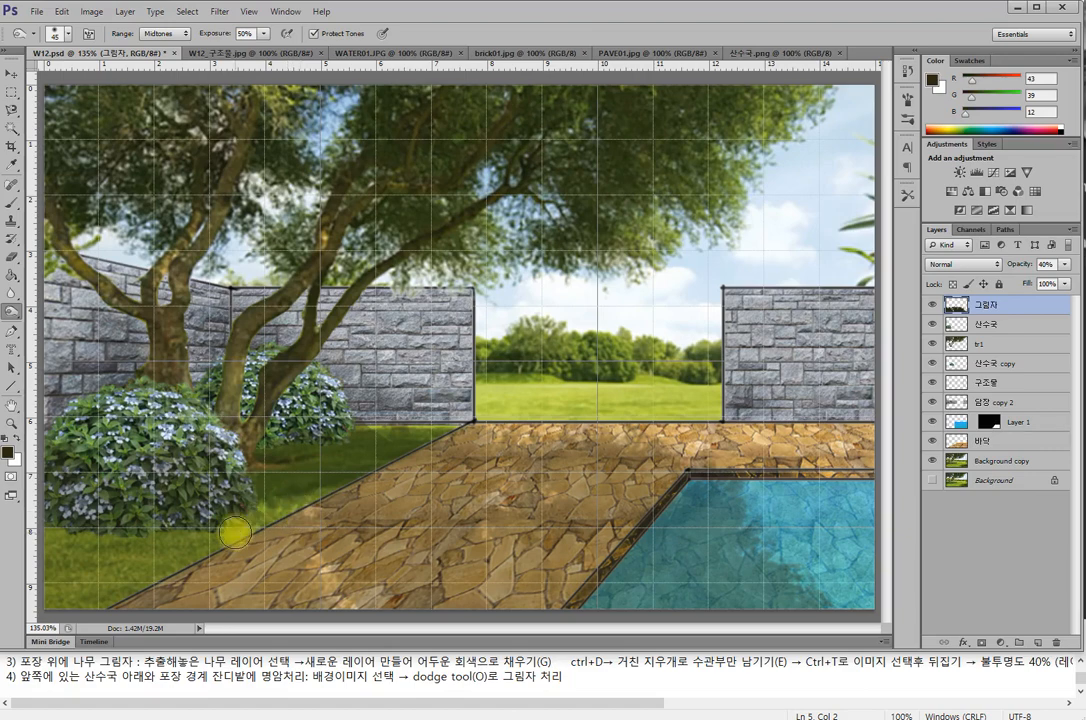
pyautogui.click(1004, 462)
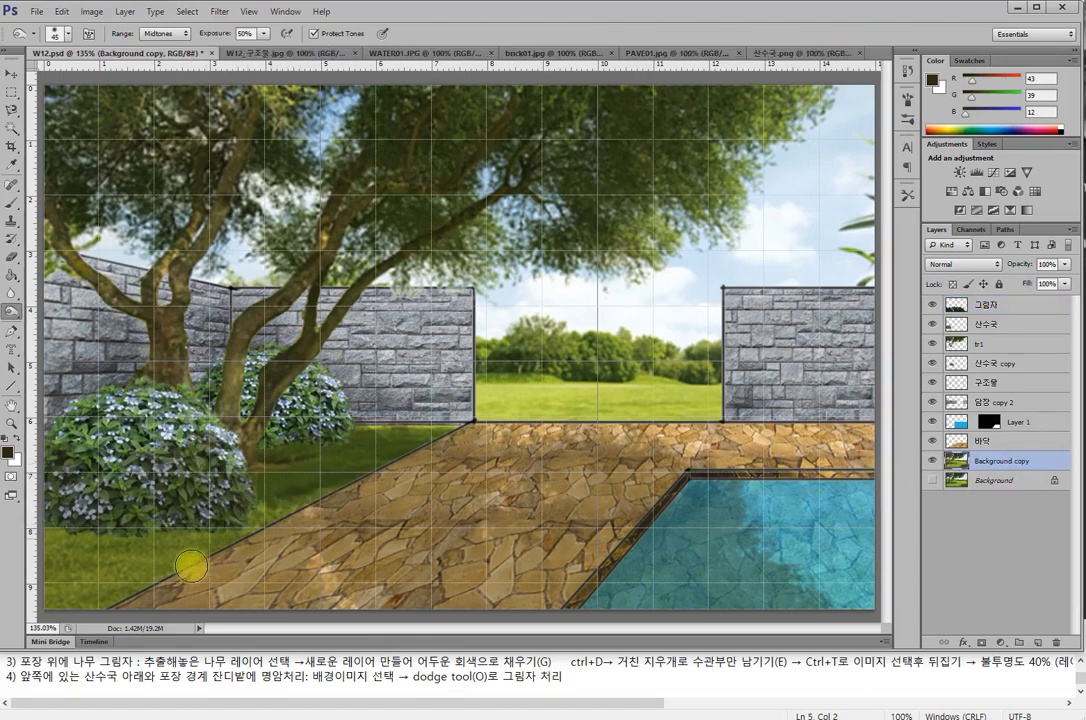
pyautogui.moveTo(229, 567)
pyautogui.mouseDown()
pyautogui.moveTo(336, 498)
pyautogui.moveTo(229, 536)
pyautogui.moveTo(424, 434)
pyautogui.moveTo(395, 457)
pyautogui.mouseUp()
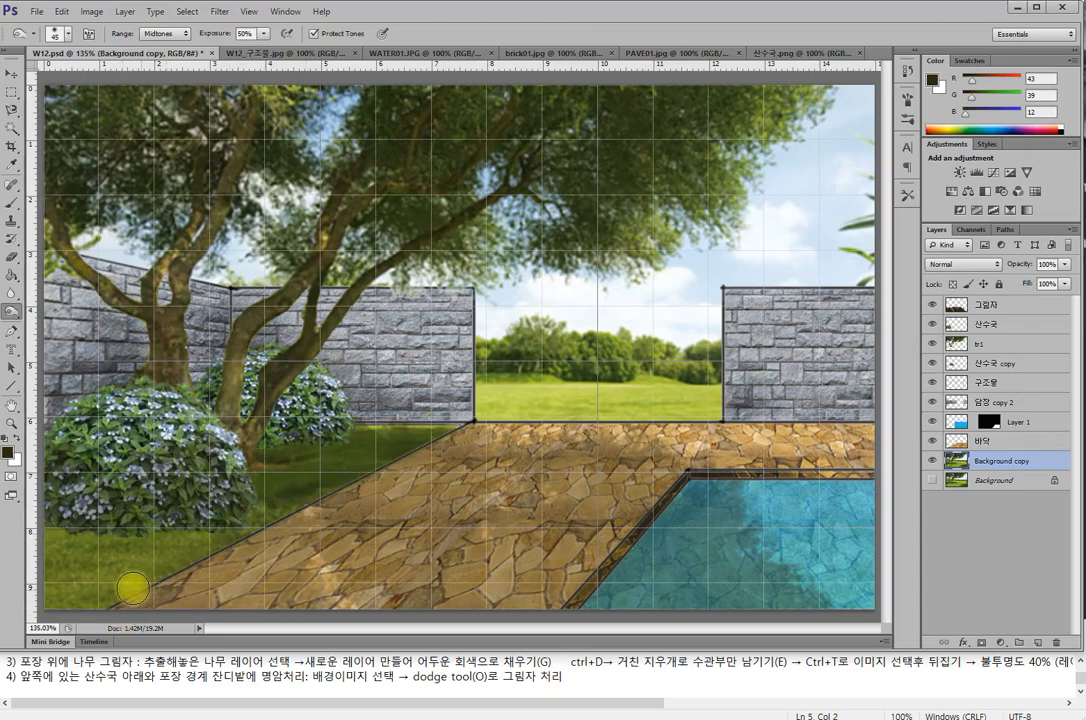
pyautogui.moveTo(146, 590)
pyautogui.mouseDown()
pyautogui.moveTo(113, 606)
pyautogui.moveTo(210, 536)
pyautogui.moveTo(97, 606)
pyautogui.moveTo(187, 575)
pyautogui.moveTo(110, 607)
pyautogui.mouseUp()
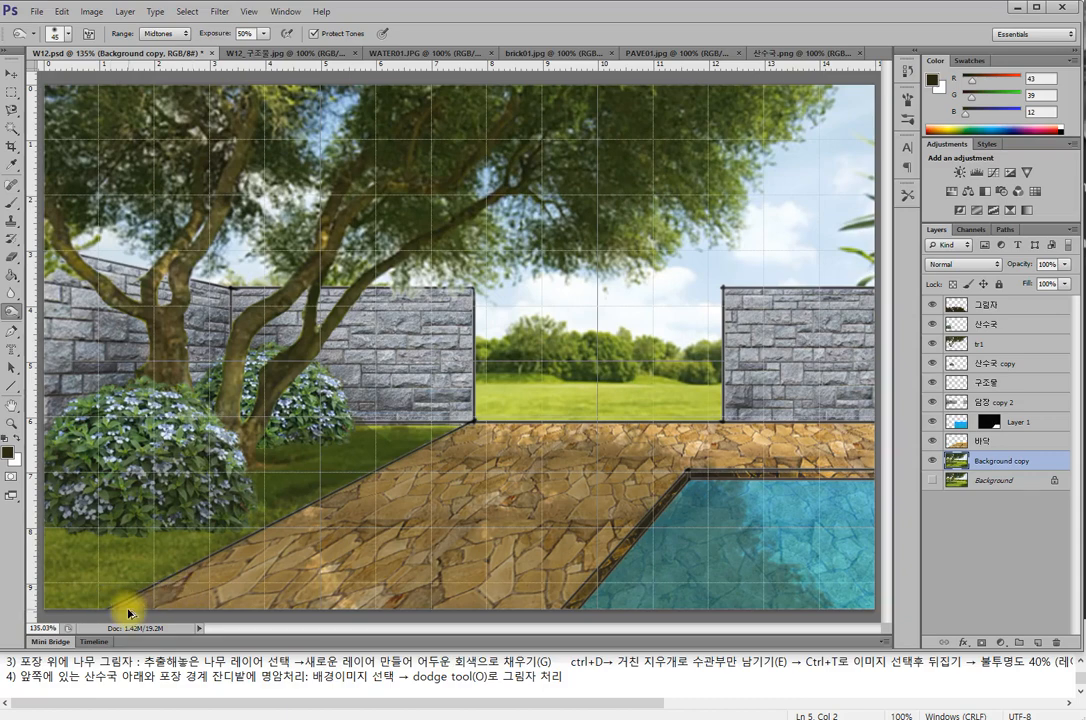
pyautogui.hotkey('ctrl', 'z')
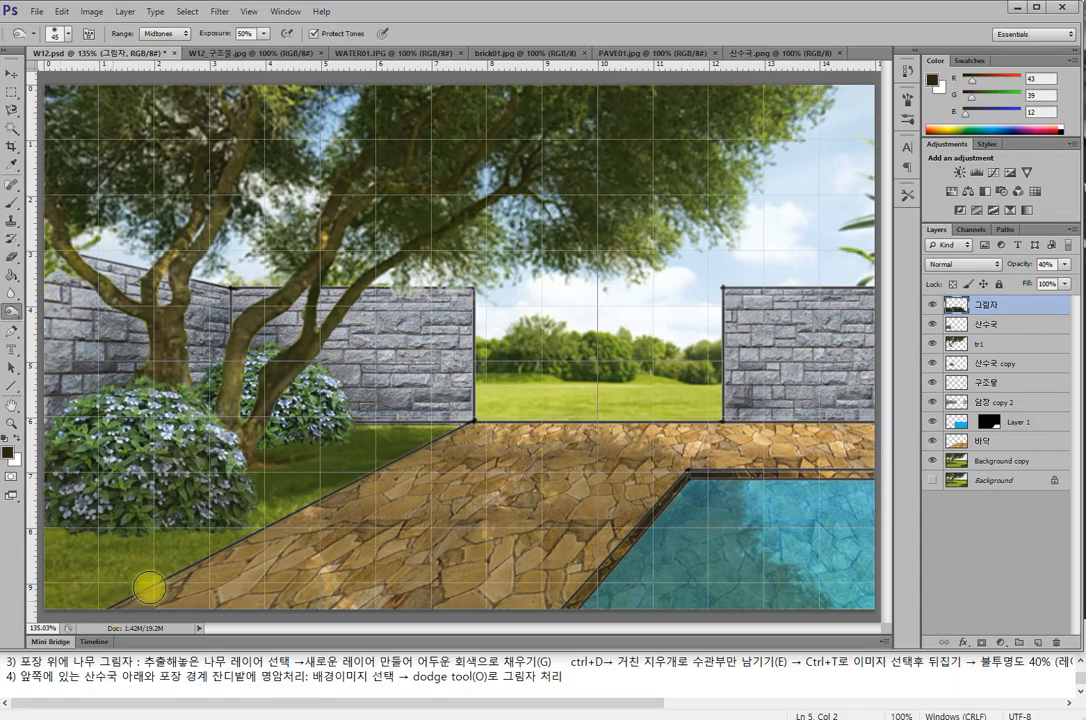
# - Activate the Background copy layer and save the W12.psd document
pyautogui.click(997, 462)
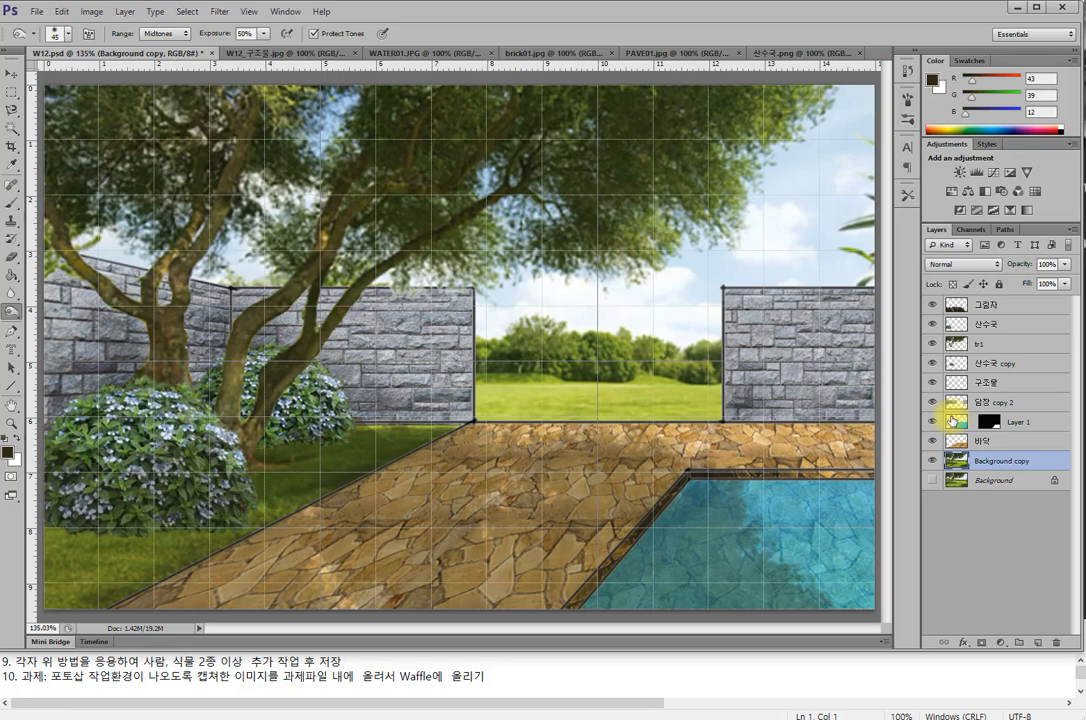
pyautogui.click(48, 12)
pyautogui.click(62, 152)
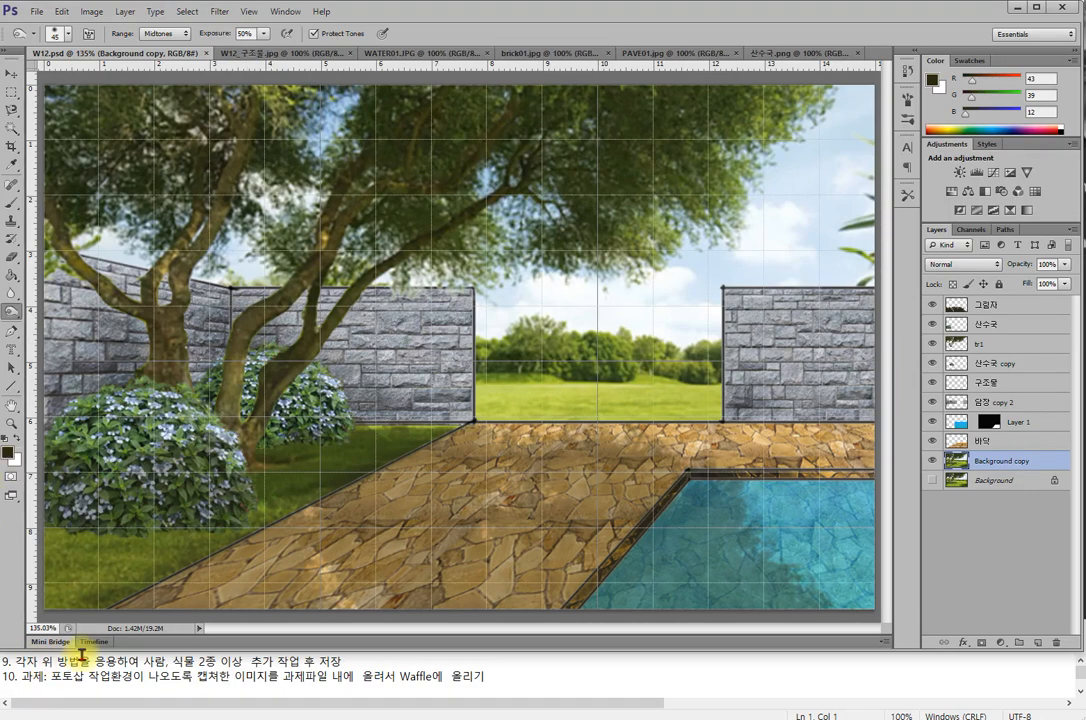
# - Switch to the Notepad notes and review item 9 on adding people and at least two kinds of plants
pyautogui.moveTo(141, 661); pyautogui.dragTo(210, 662)
pyautogui.click(296, 660)
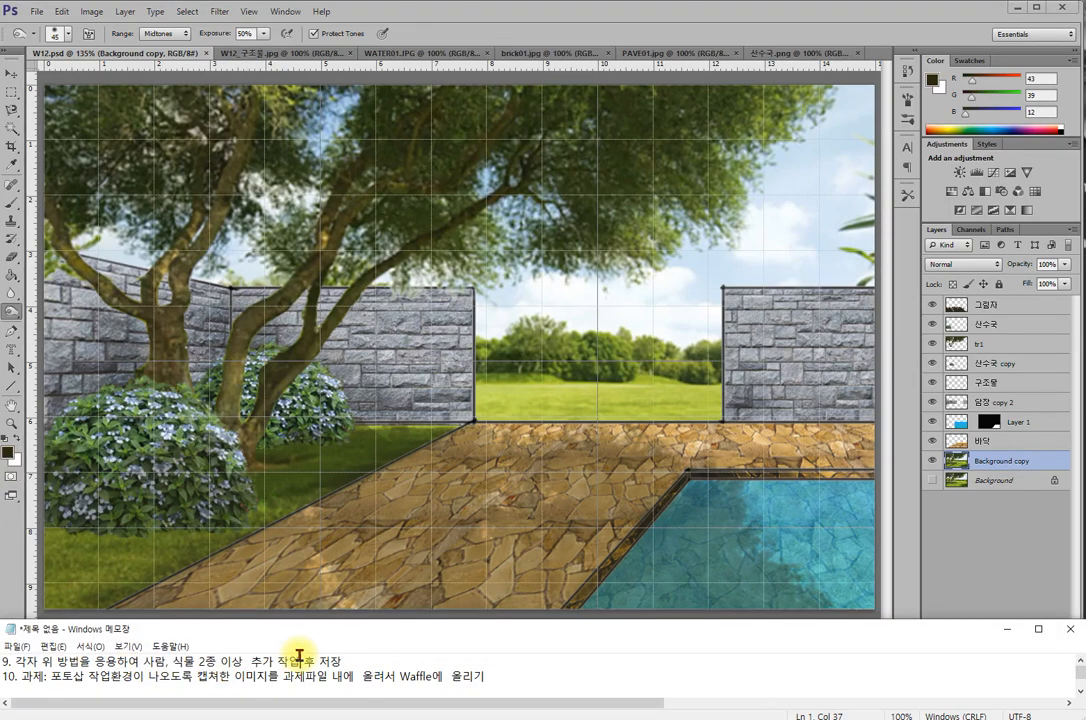